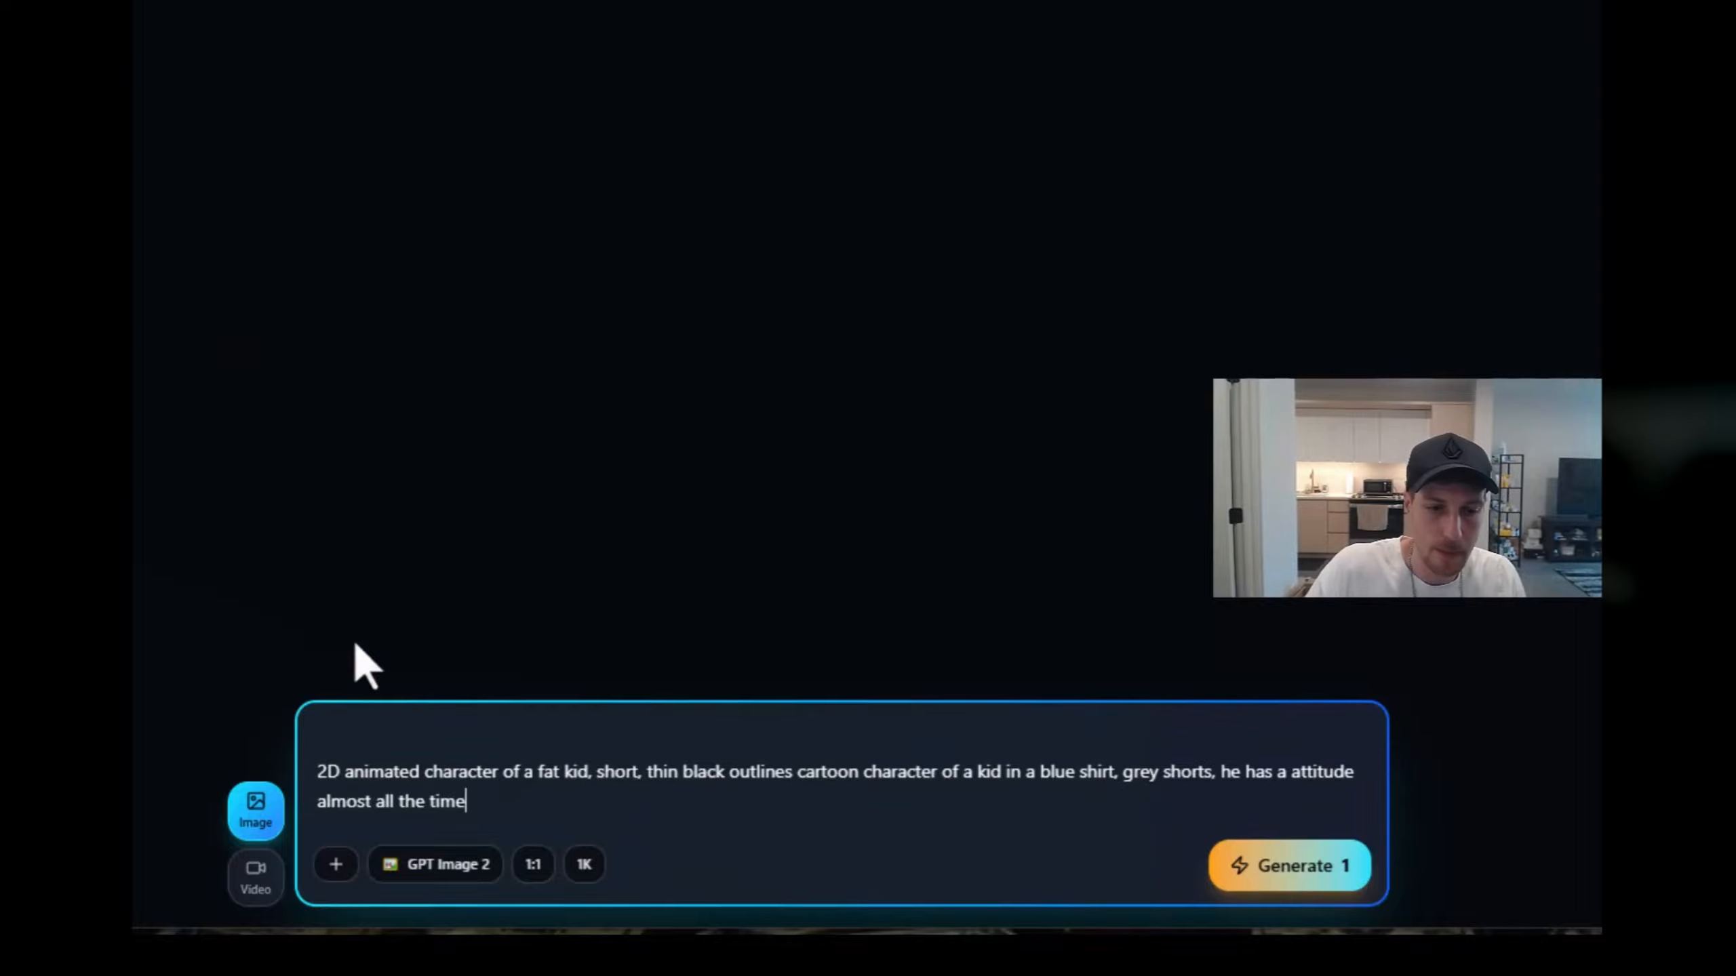
# Step: Generate an image from the prompt describing a short, fat 2D cartoon kid in a blue shirt and grey shorts with an attitude
pyautogui.click(1270, 873)
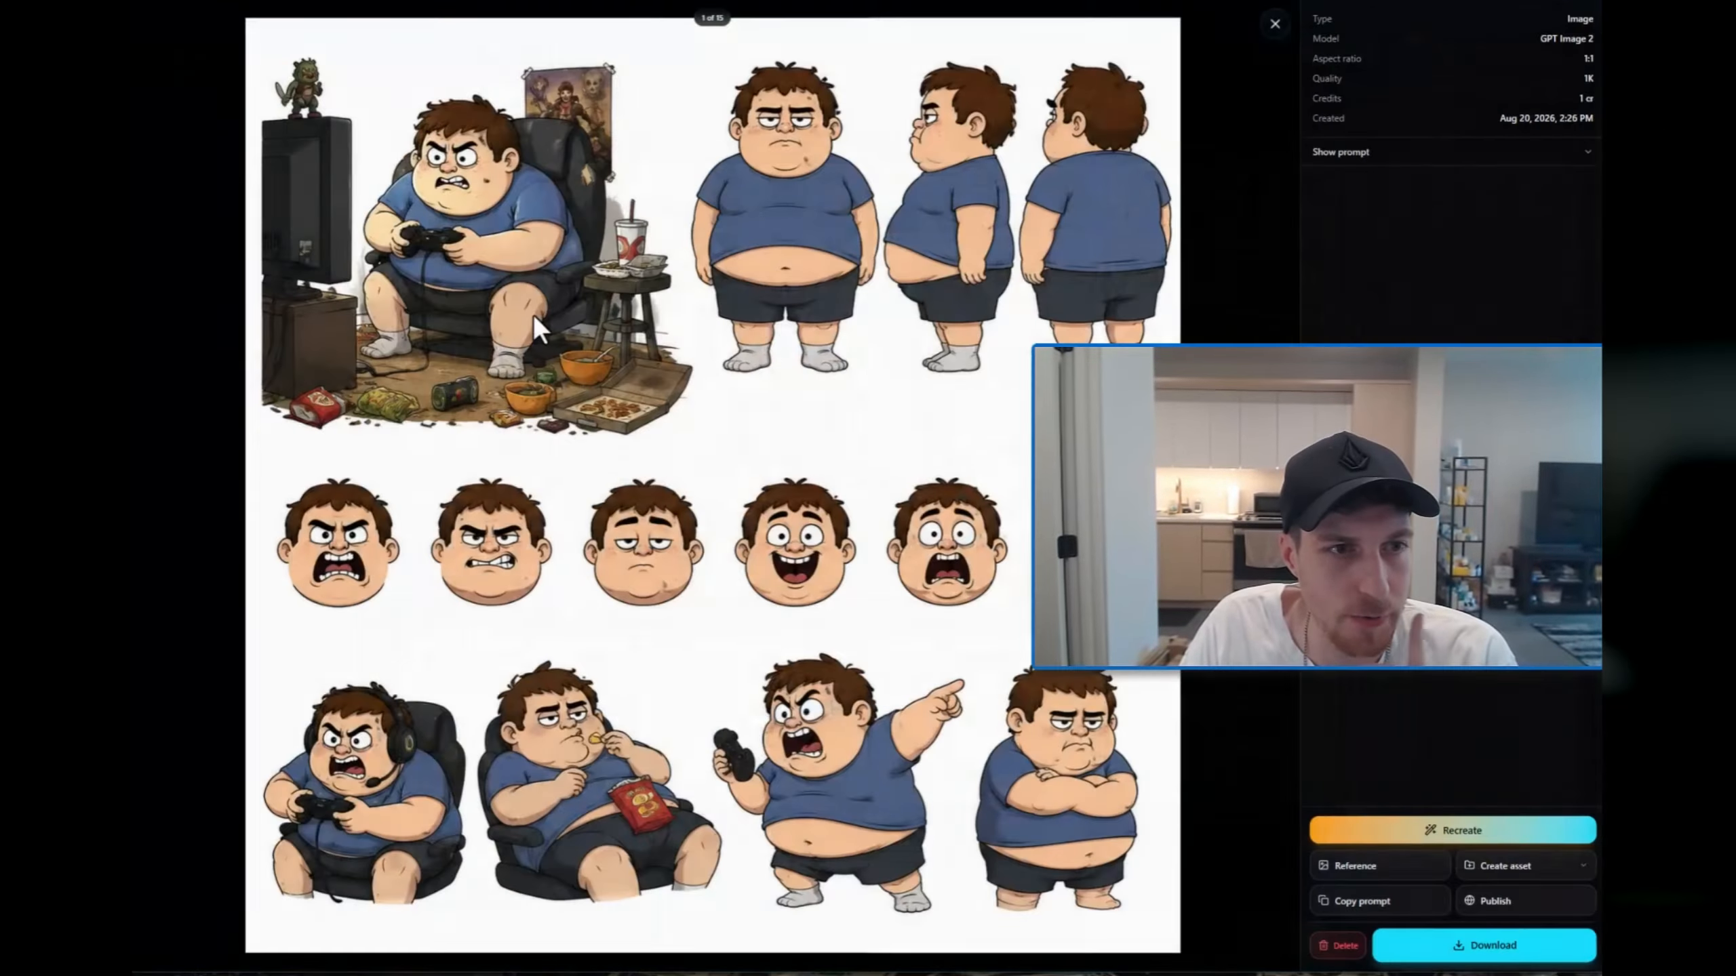
# Step: Browse the generated character images at full size and compare their art styles, including the kid gaming on his bedroom floor
pyautogui.click(534, 316)
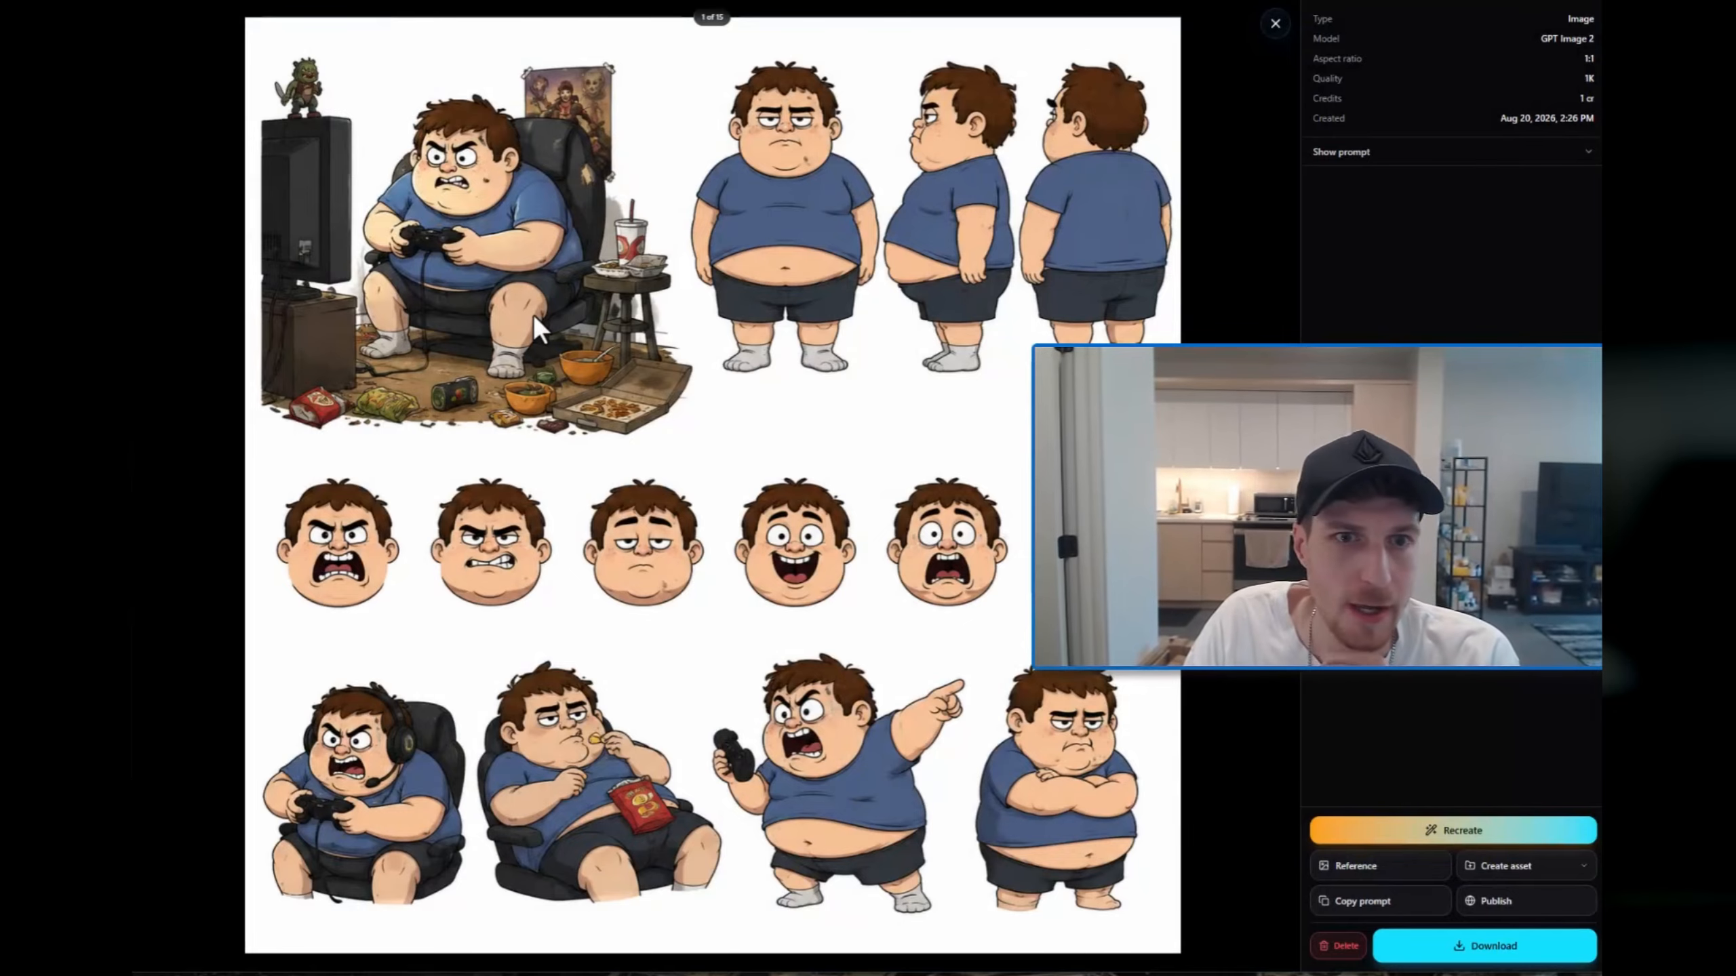
pyautogui.press('Right')
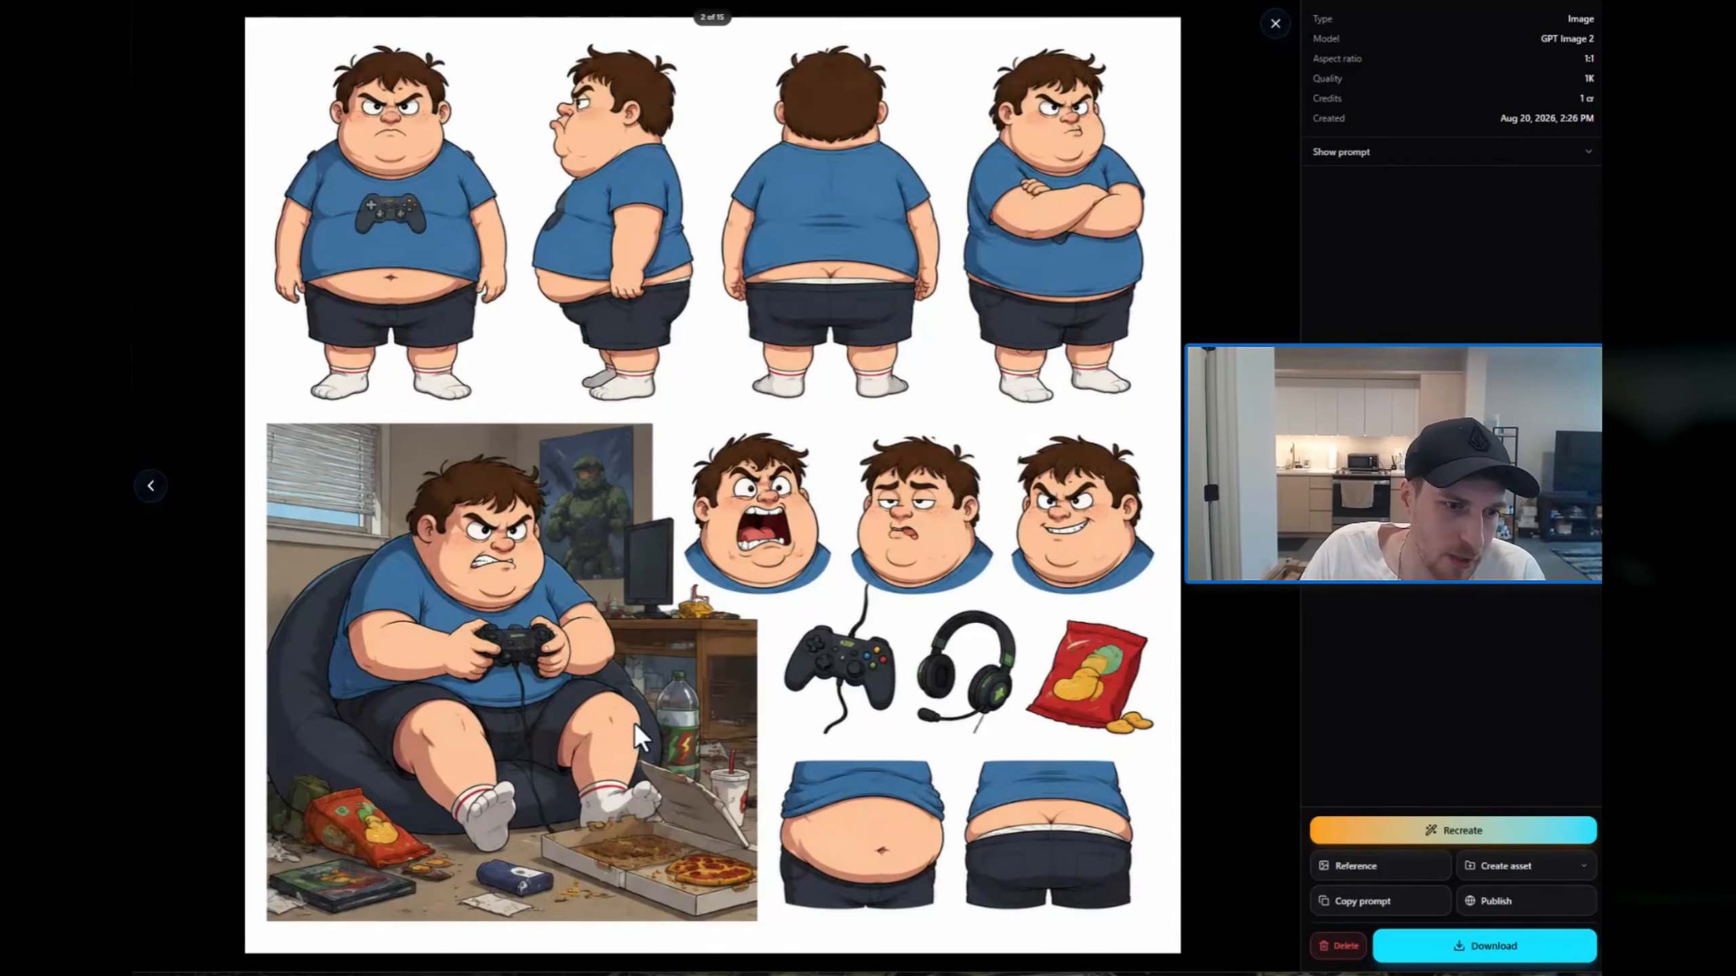
pyautogui.press('Right')
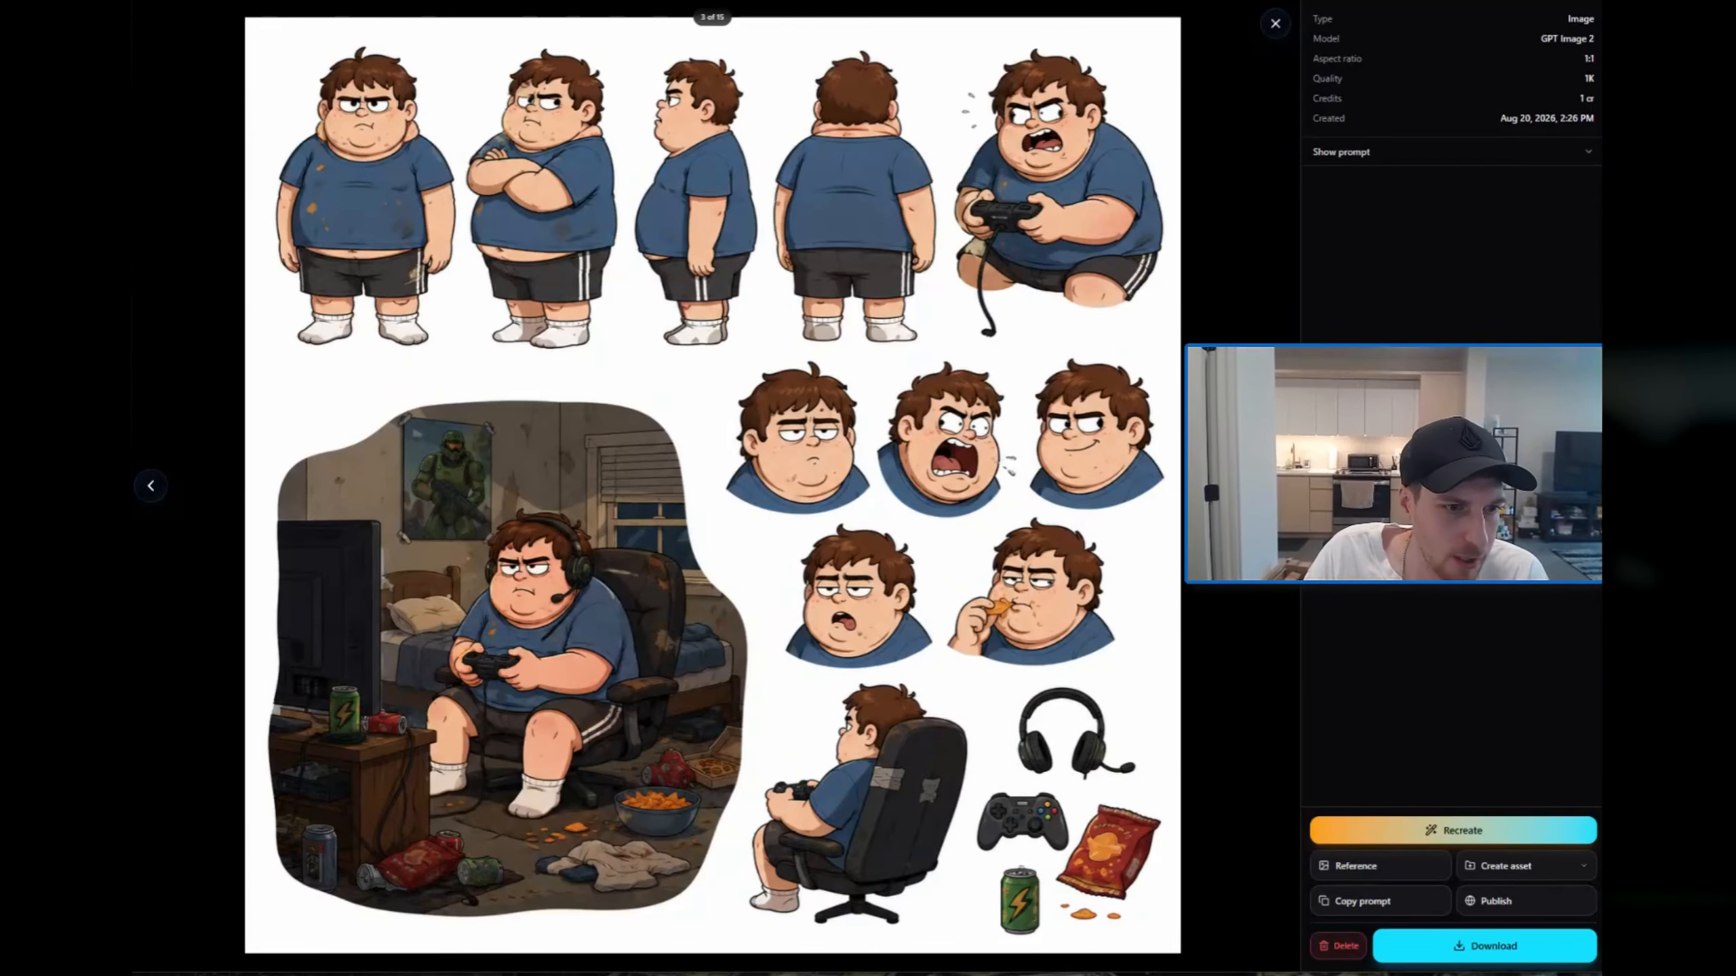
pyautogui.press('Right')
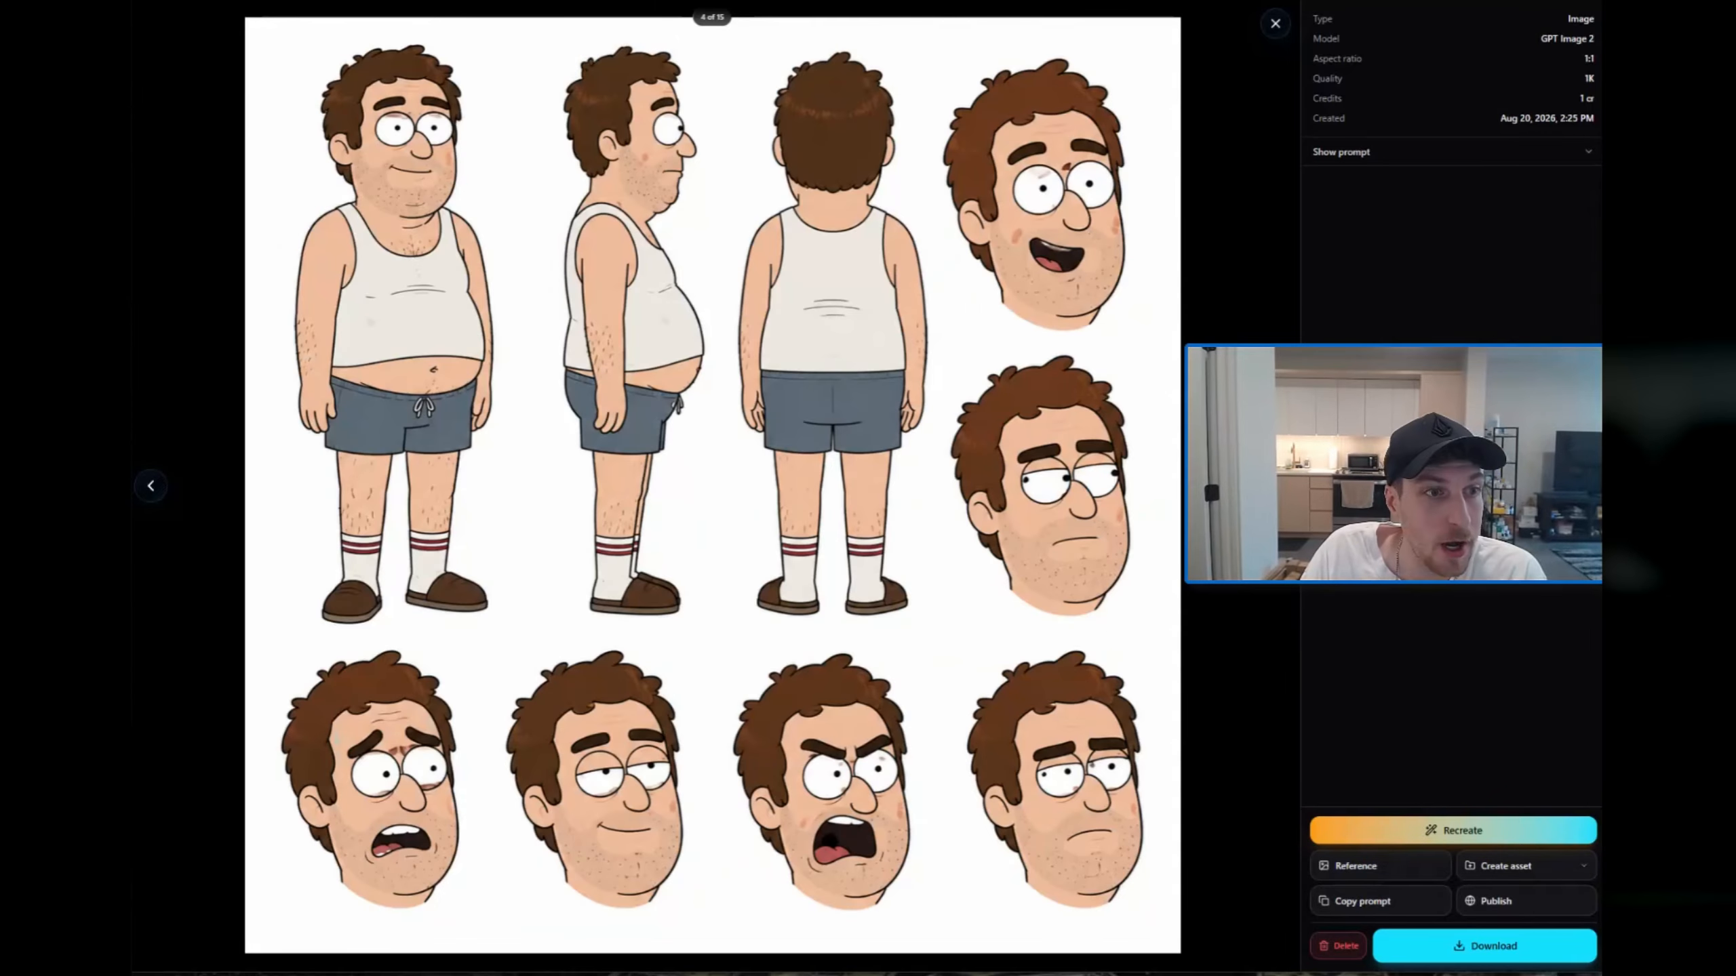
pyautogui.press('Right')
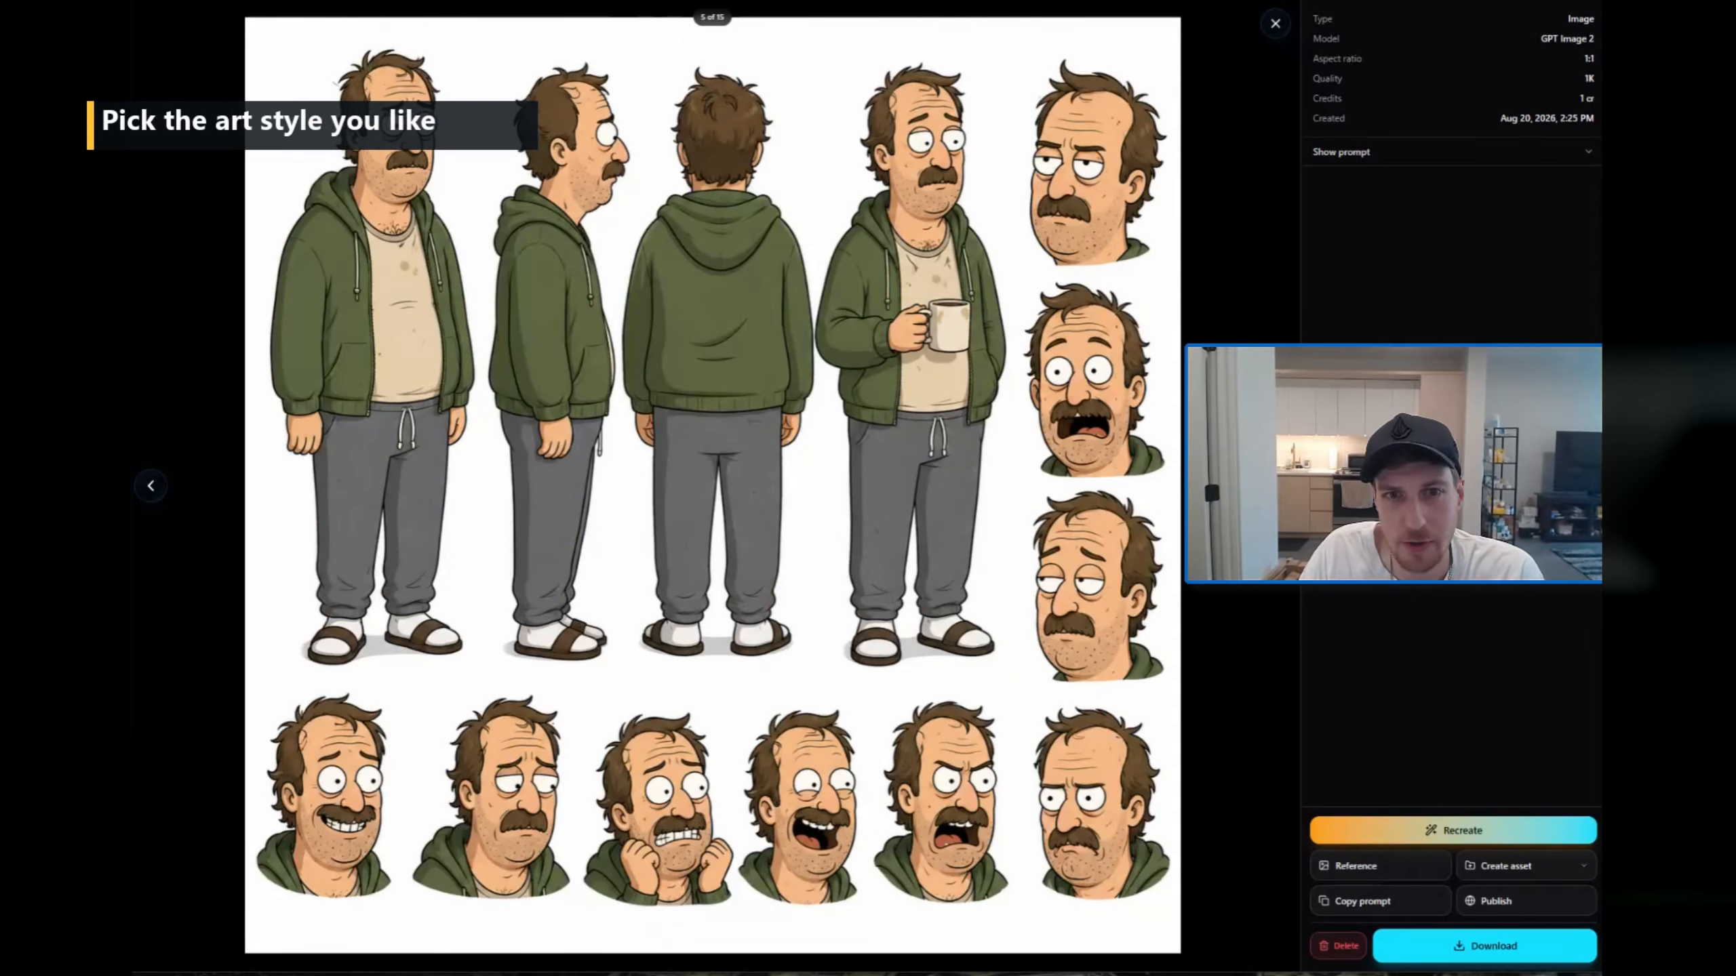
pyautogui.press('Right')
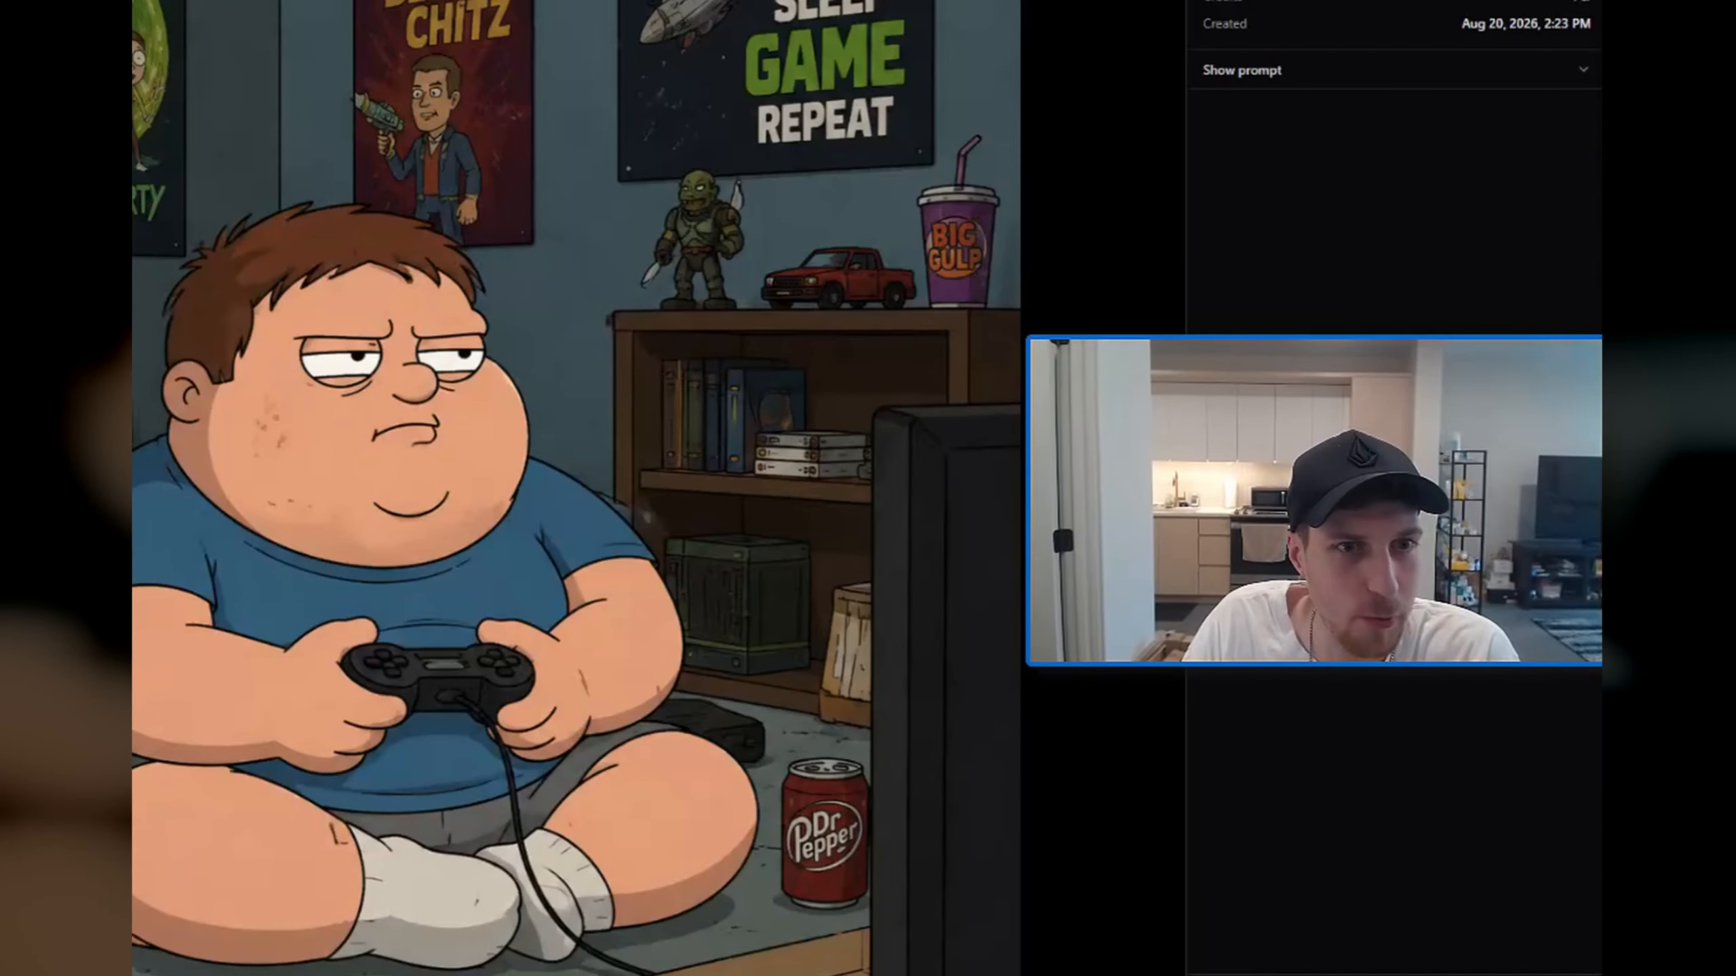
pyautogui.press('Right')
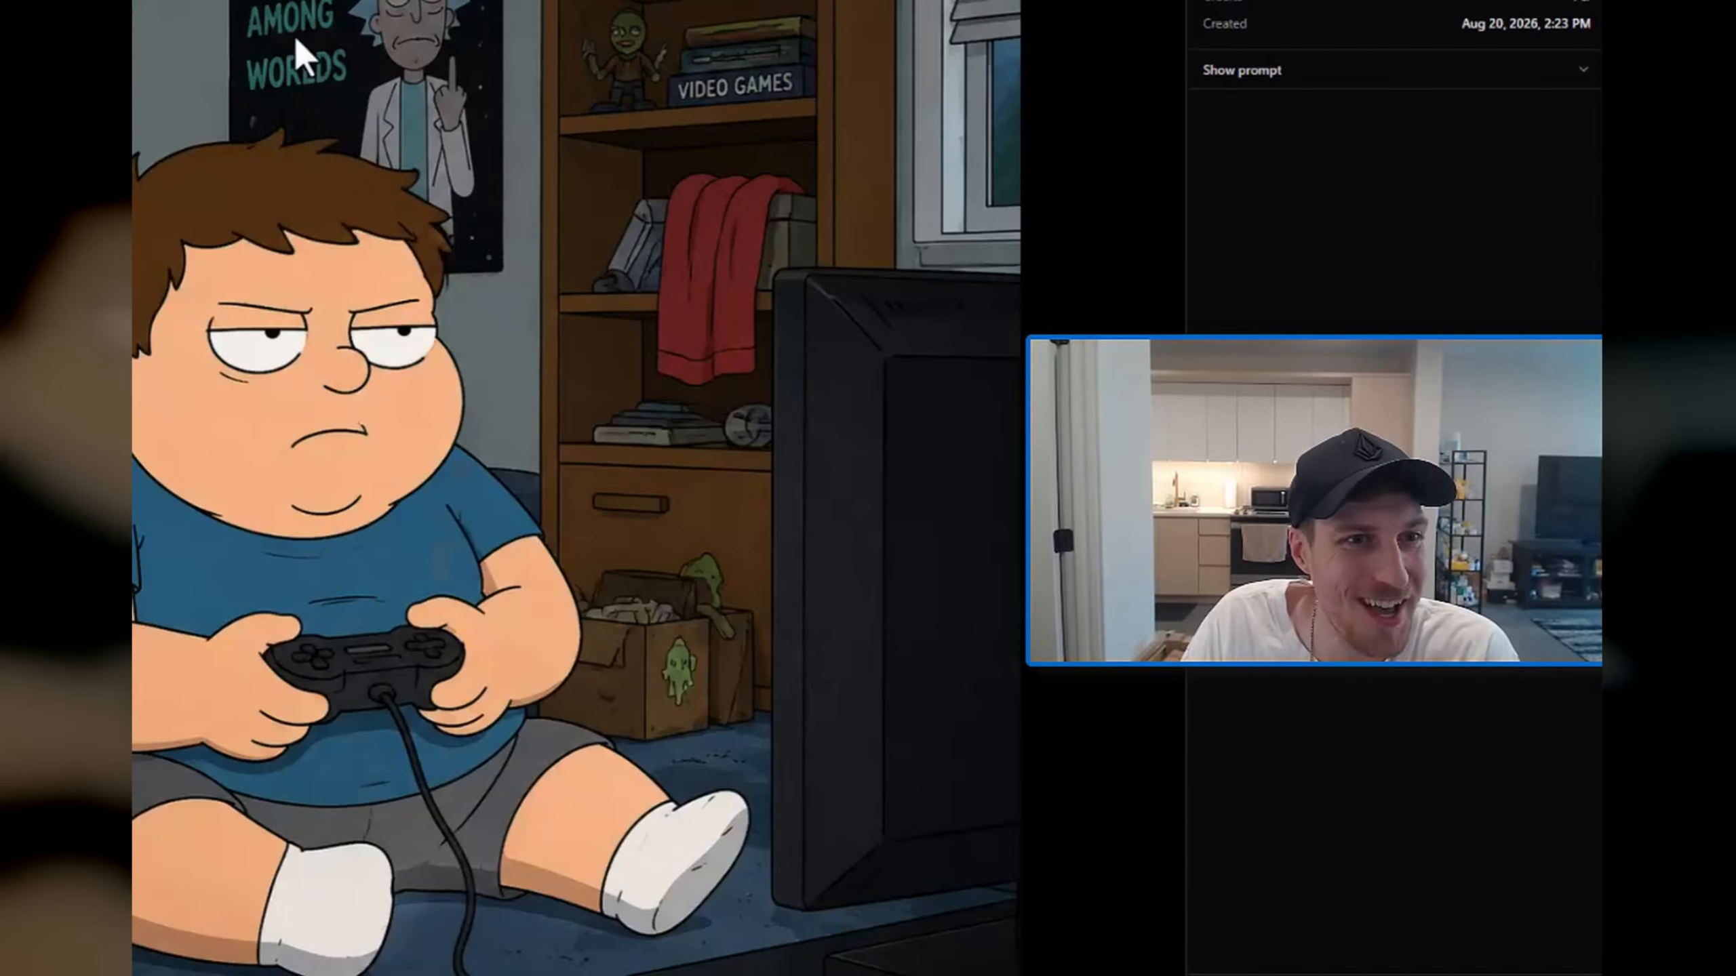
pyautogui.press('Right')
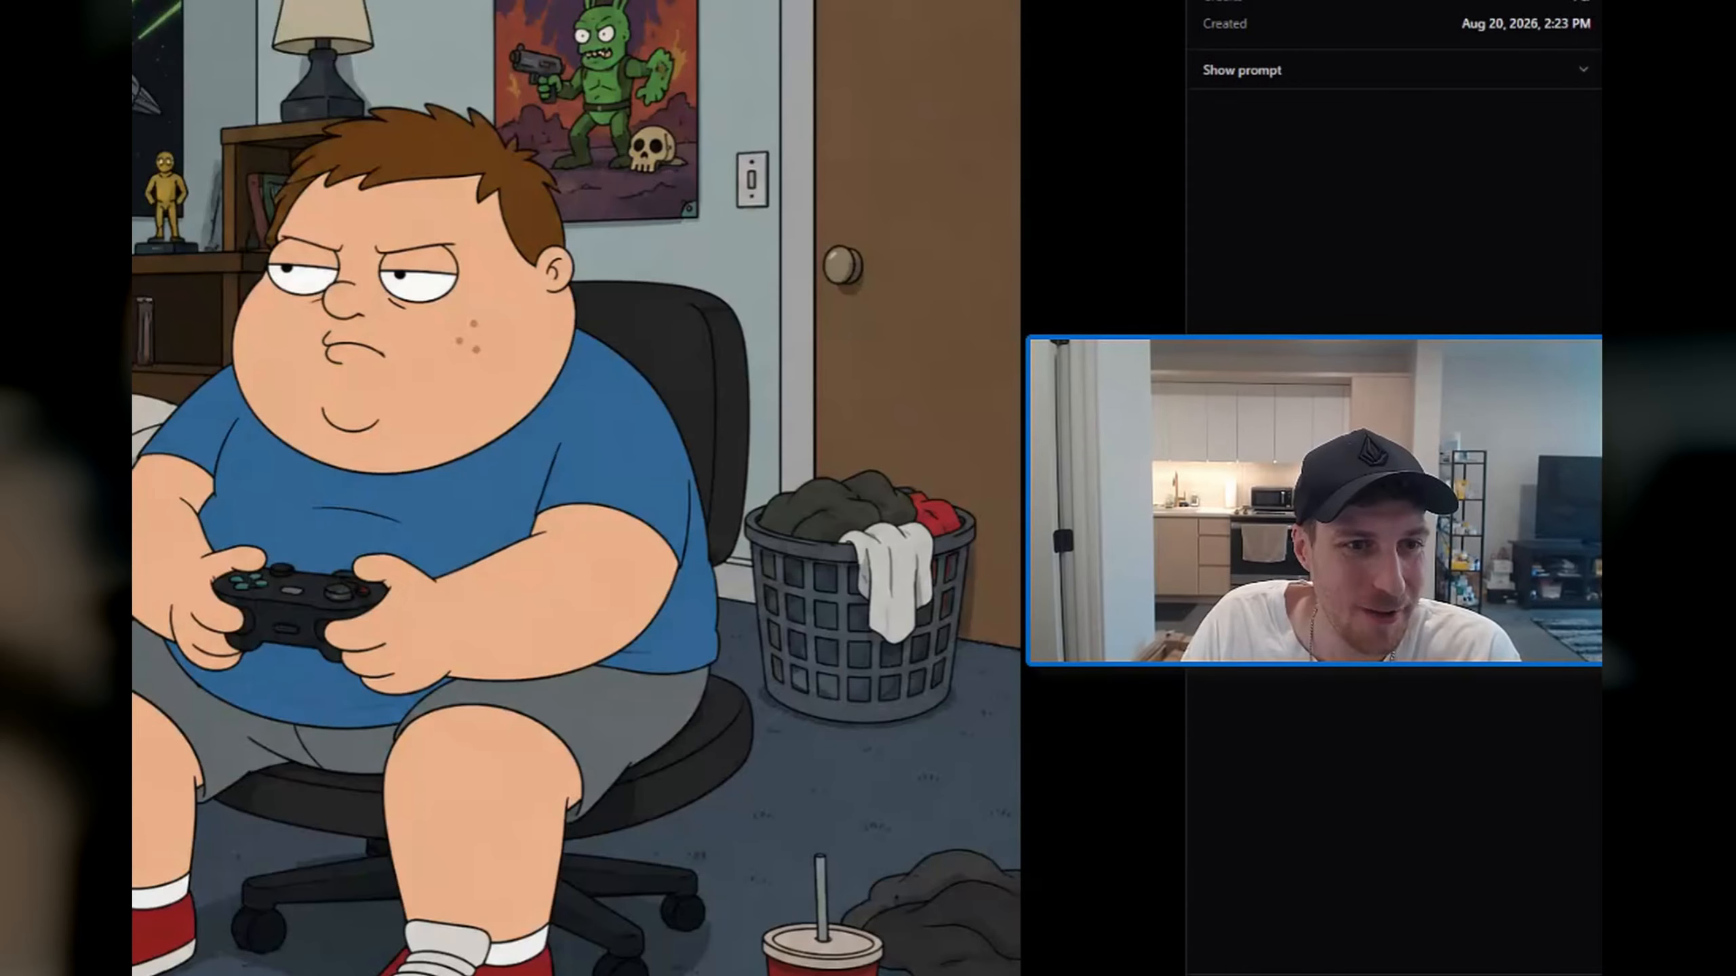
pyautogui.press('Right')
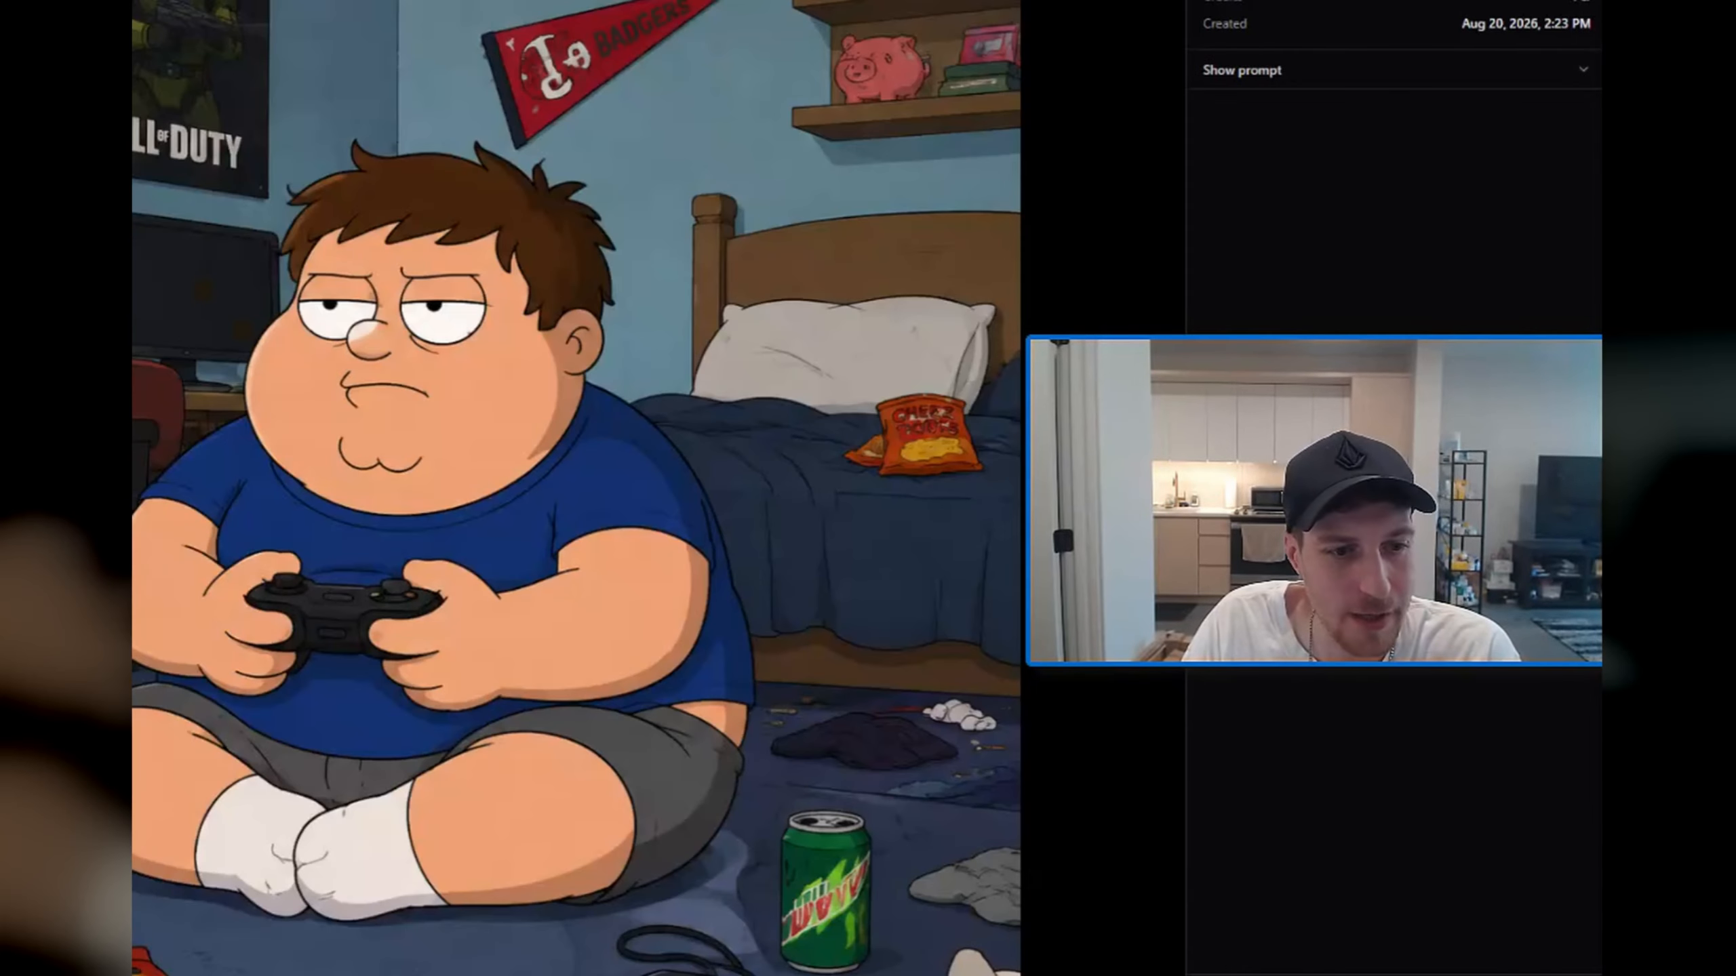
pyautogui.press('Right')
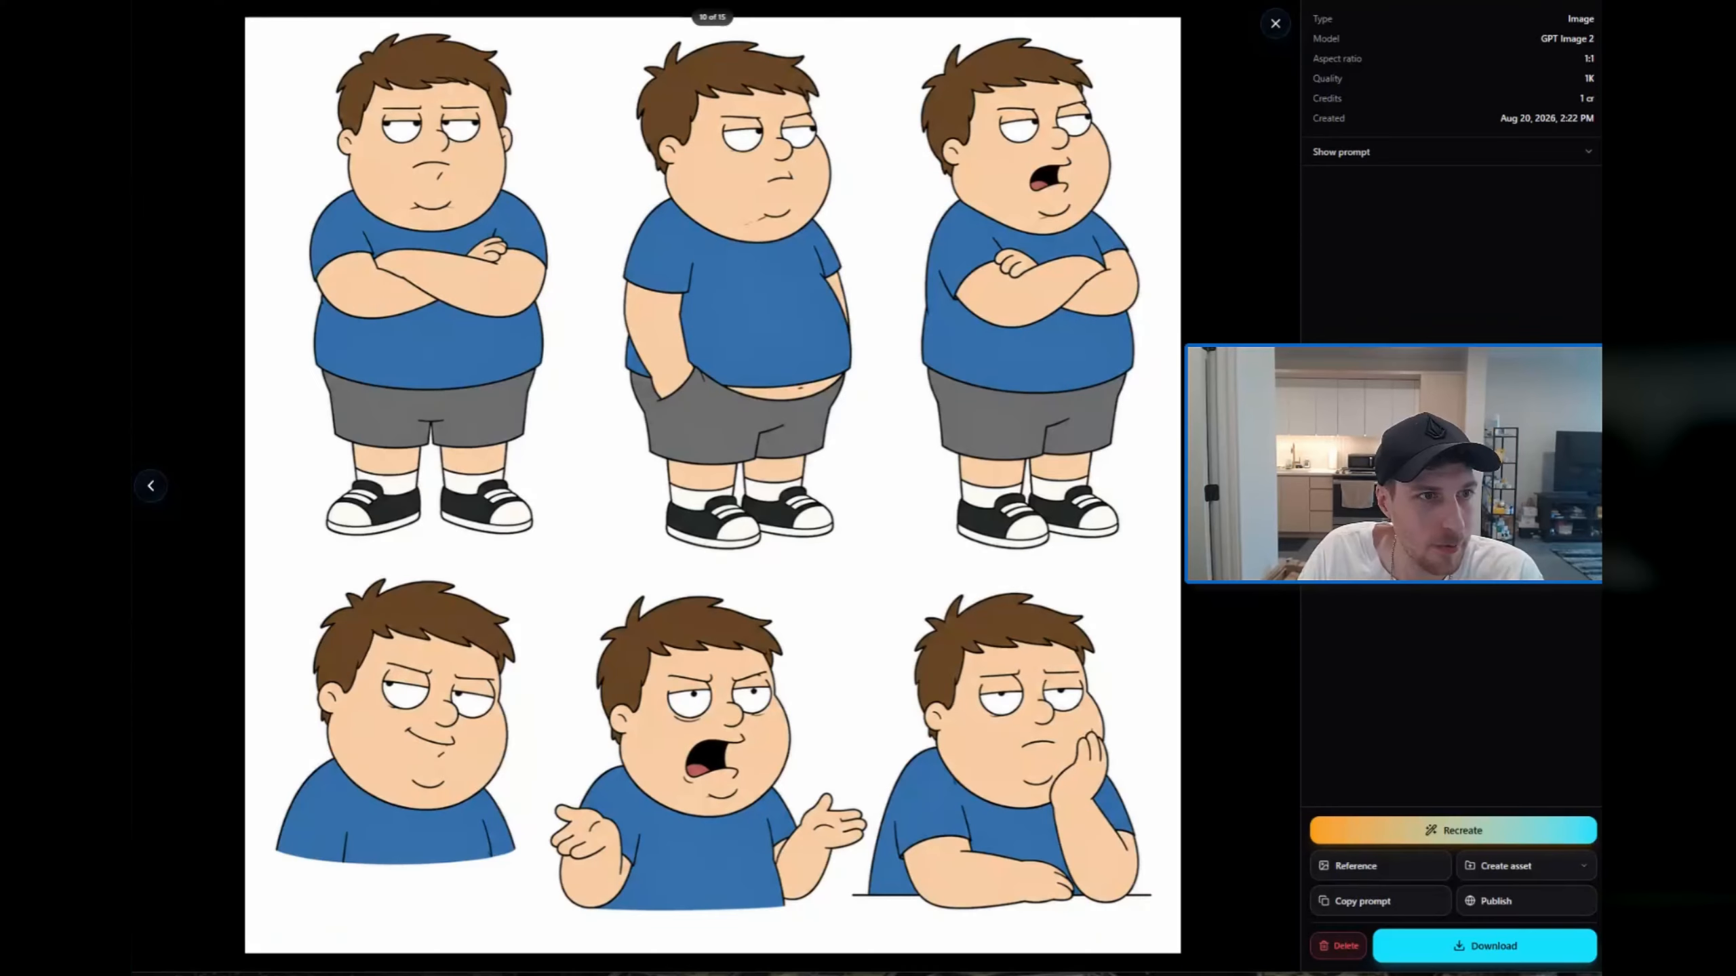
pyautogui.press('Right')
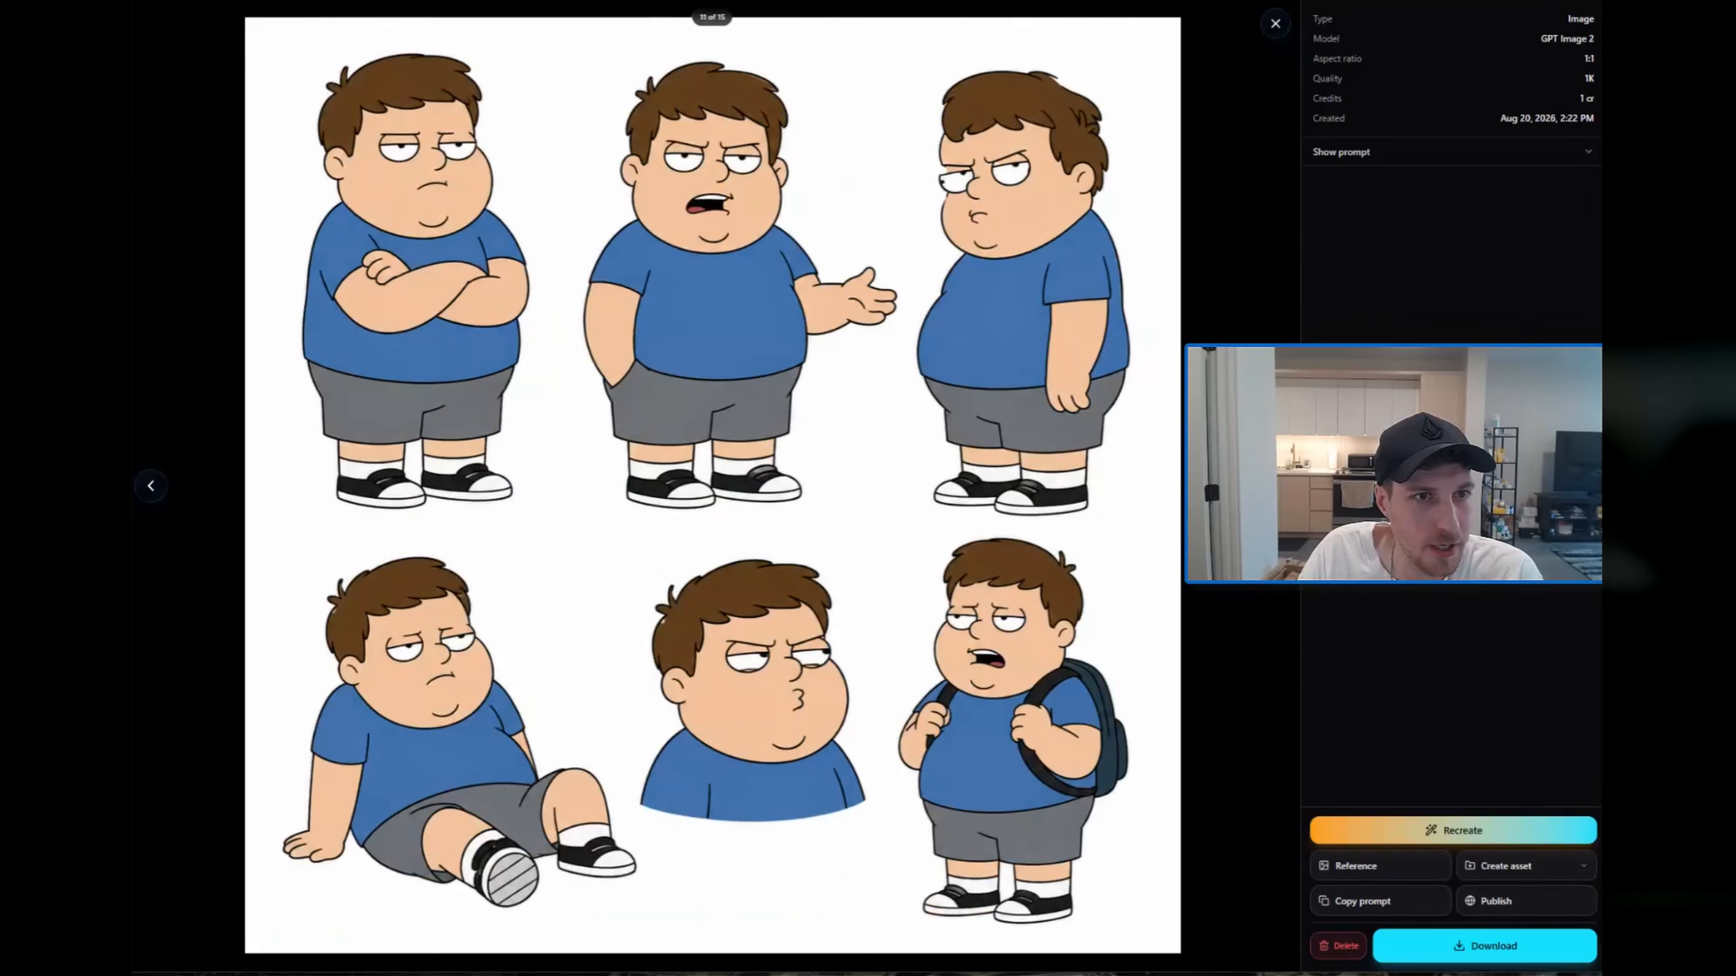
pyautogui.press('Right')
pyautogui.click(1275, 23)
pyautogui.click(515, 516)
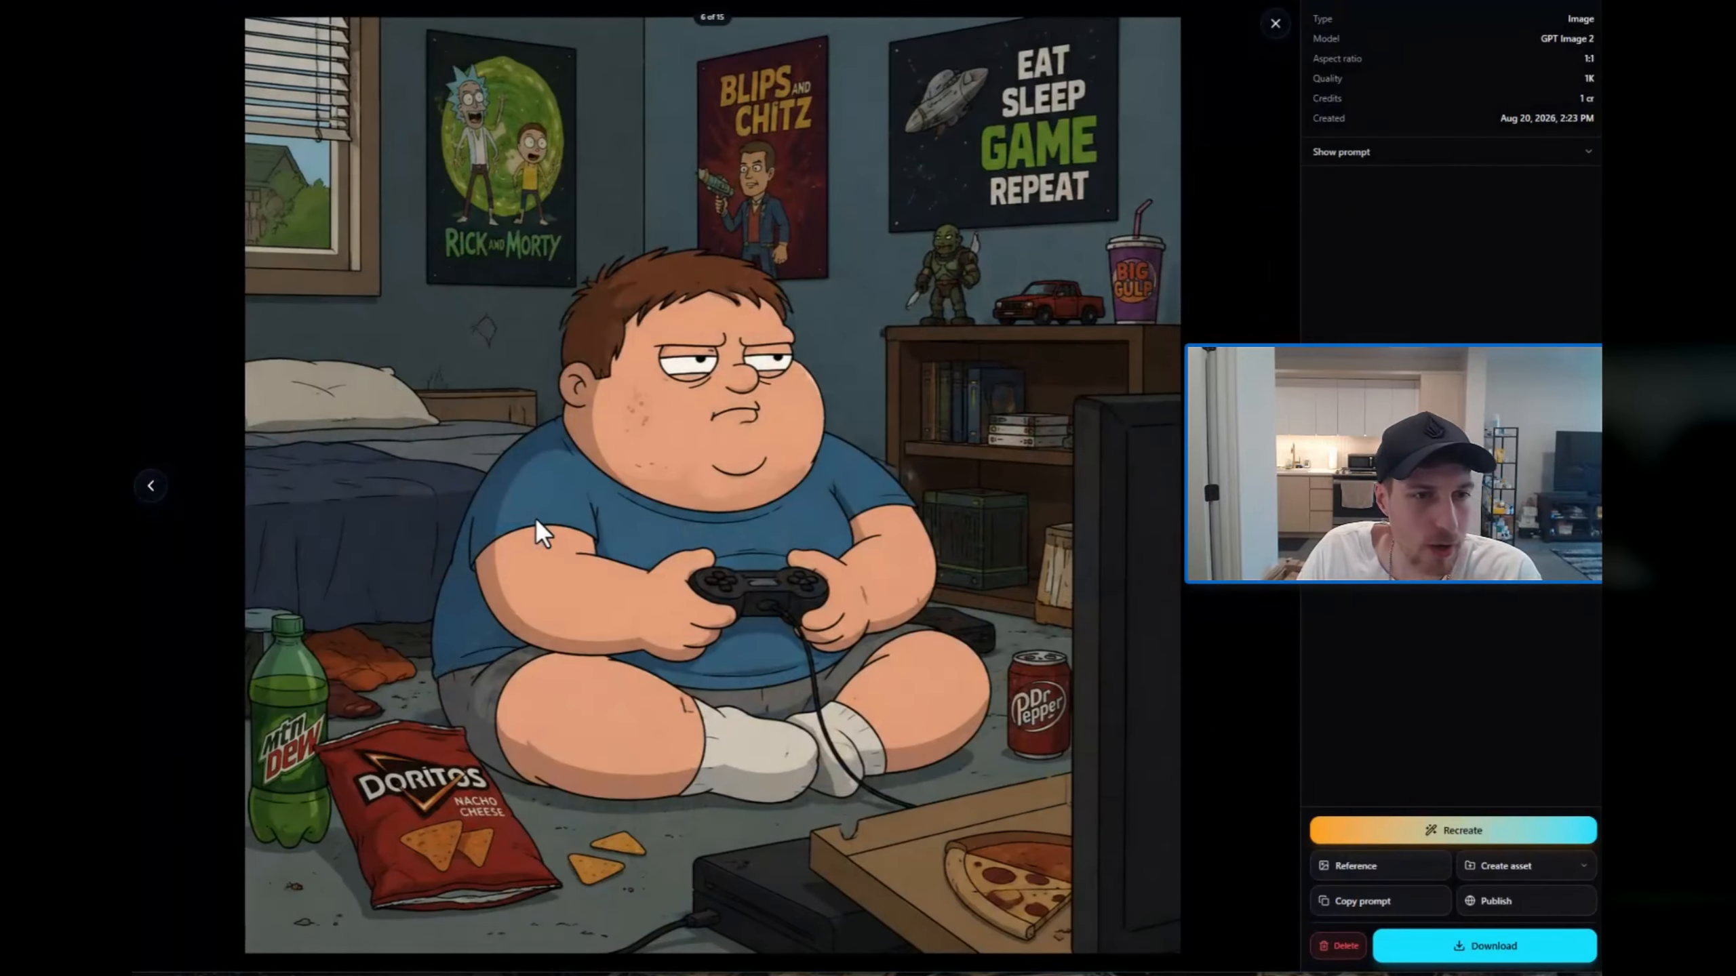
pyautogui.click(1276, 23)
# Step: Attach the bedroom gaming image with the Doritos bag as a reference and clear the existing prompt
pyautogui.moveTo(488, 537); pyautogui.dragTo(808, 850)
pyautogui.hotkey('ctrl', 'a')
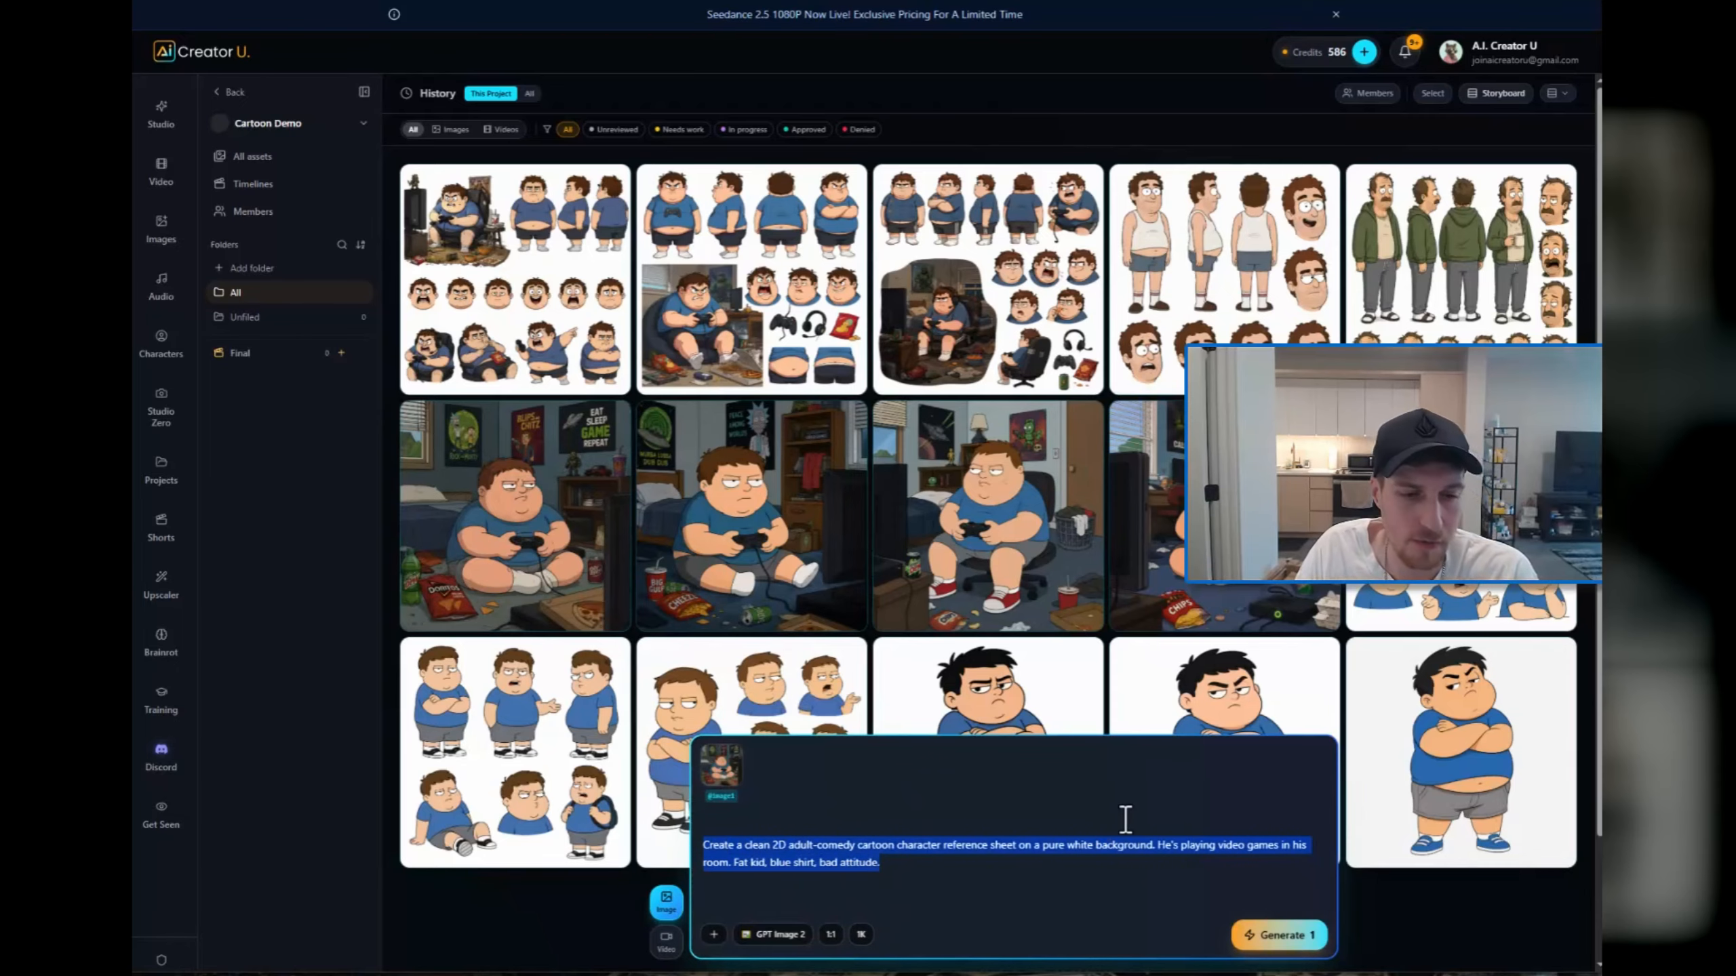
pyautogui.press('BackSpace')
# Step: Generate an image from the prompt "Make a cartoon character sheet on a grey background for this character in this exact art style"
pyautogui.write('Ma')
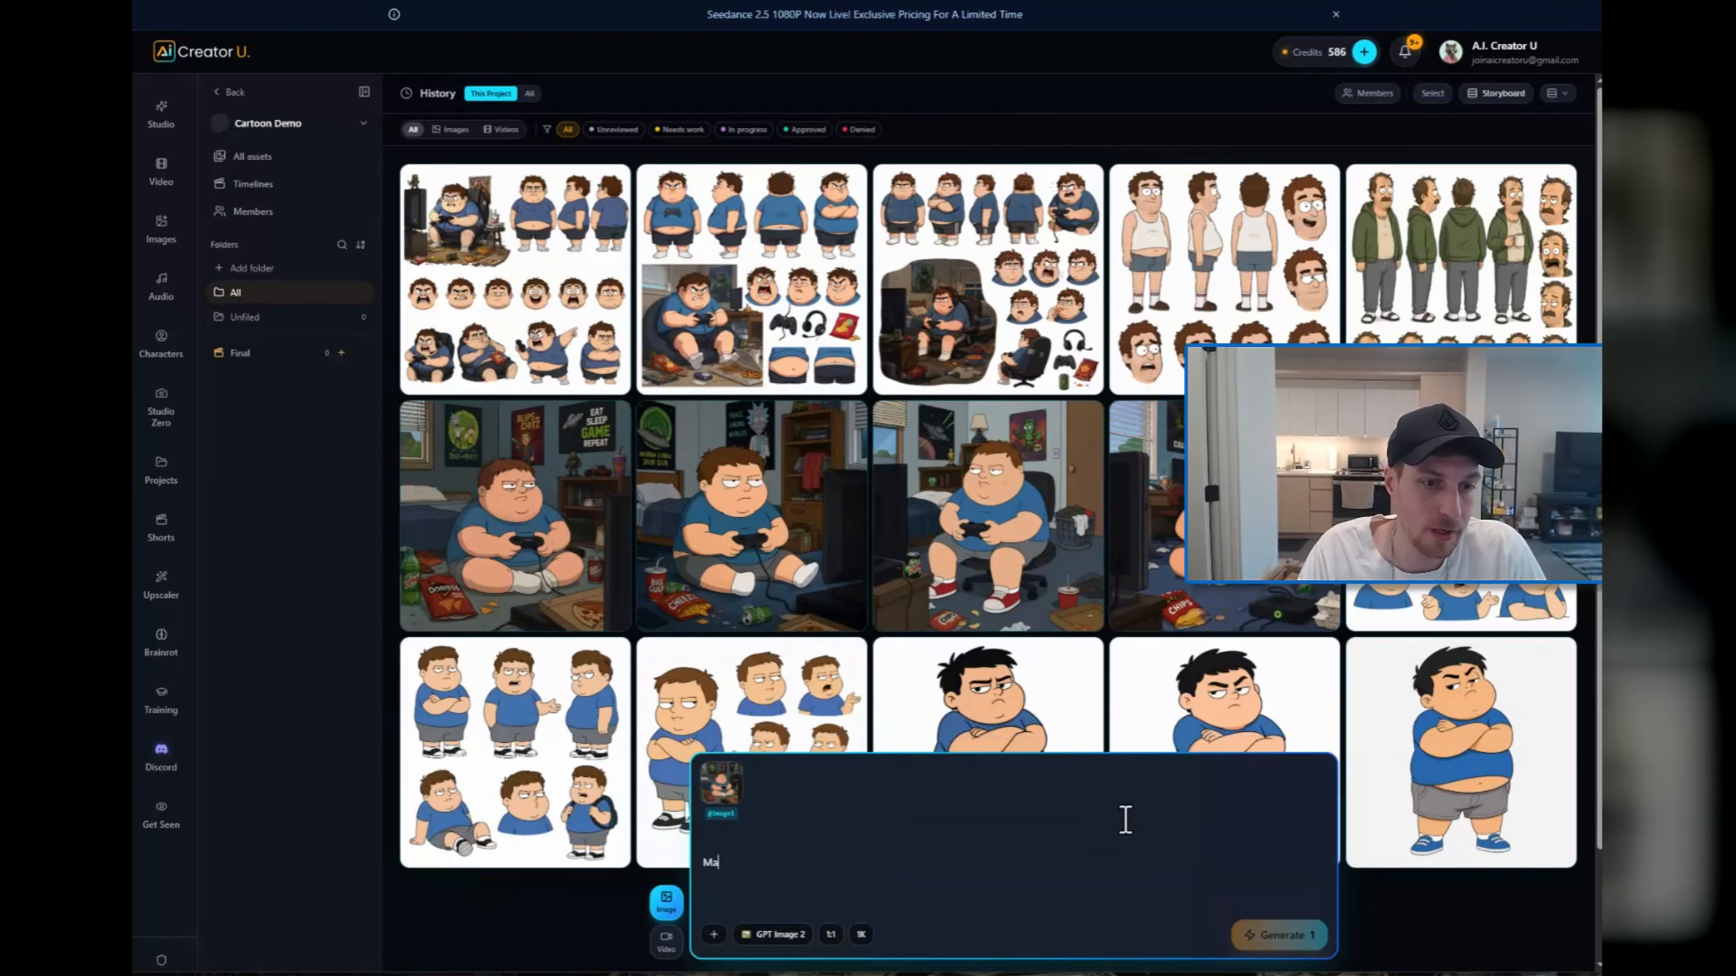
pyautogui.write('ke a cartoon character sheet on')
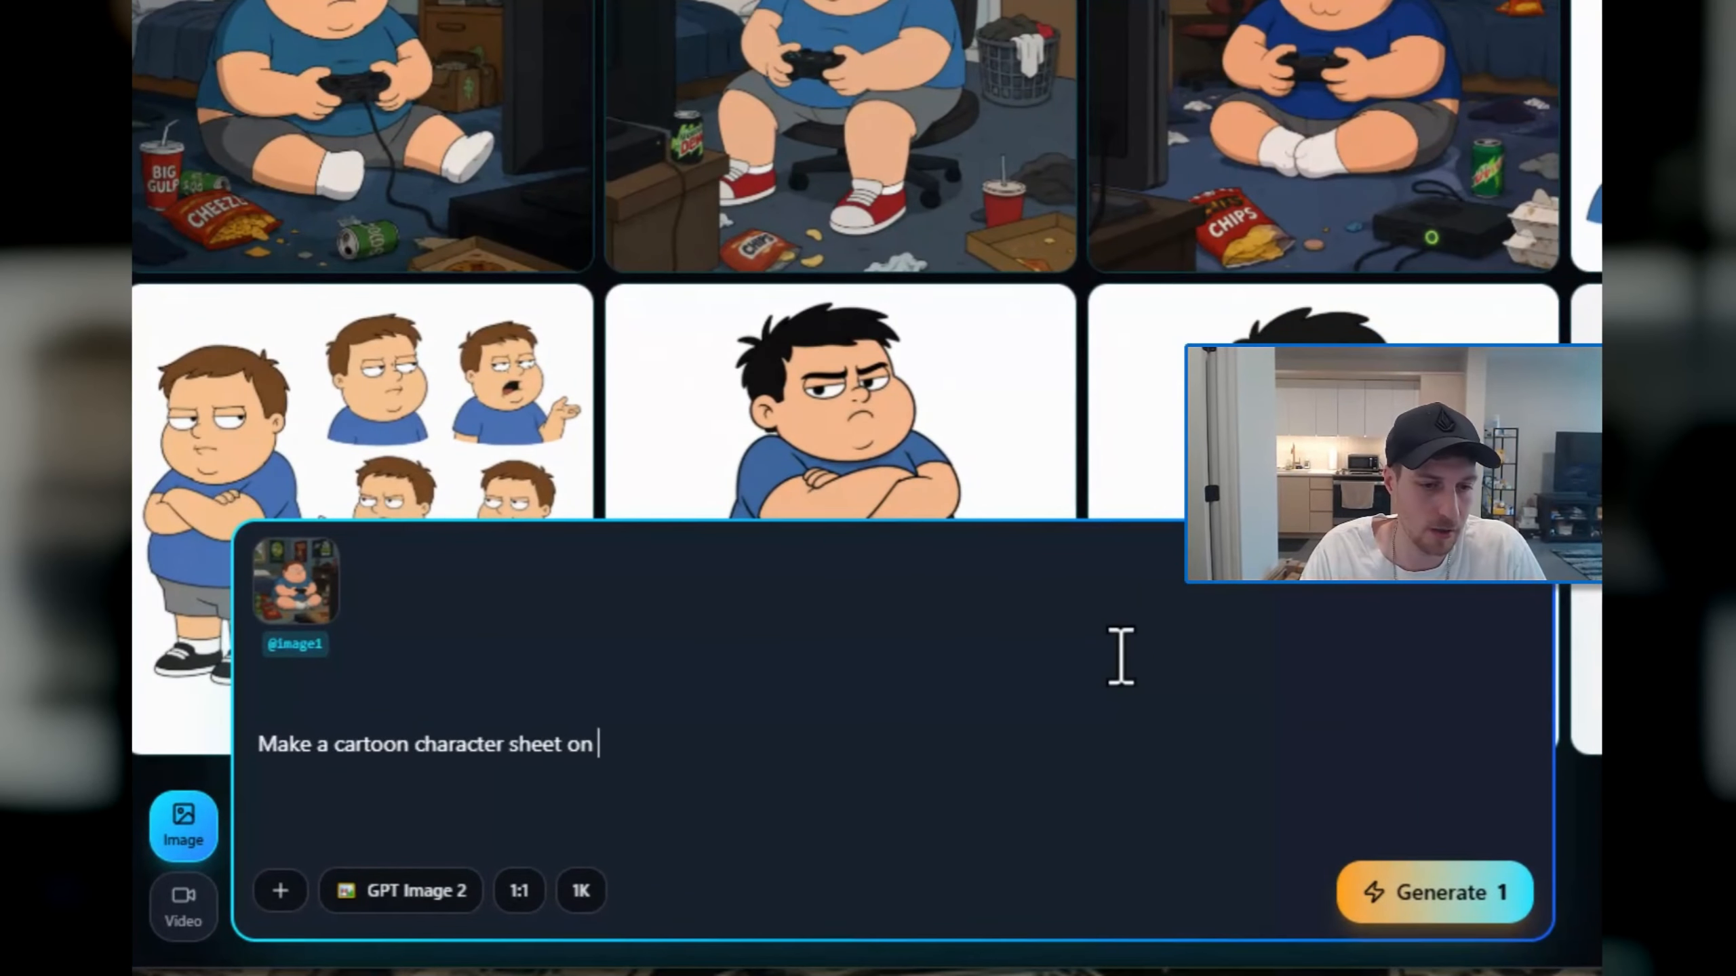
pyautogui.write(' a grey background for this character in this')
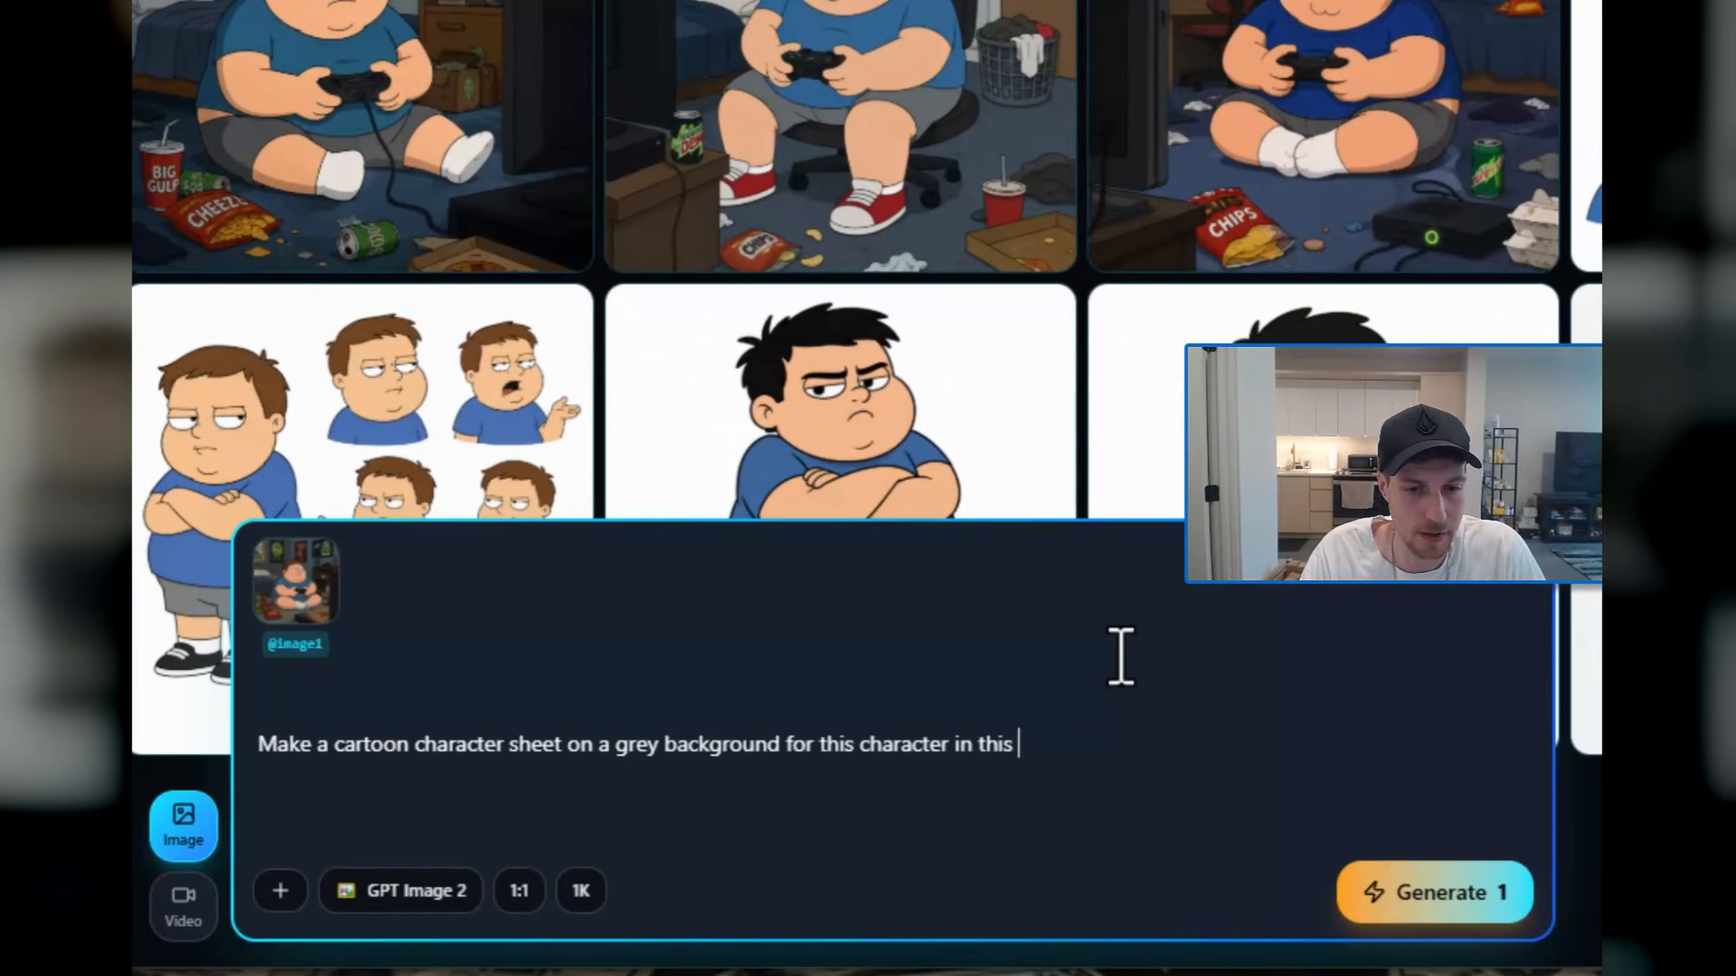
pyautogui.write('edxact ')
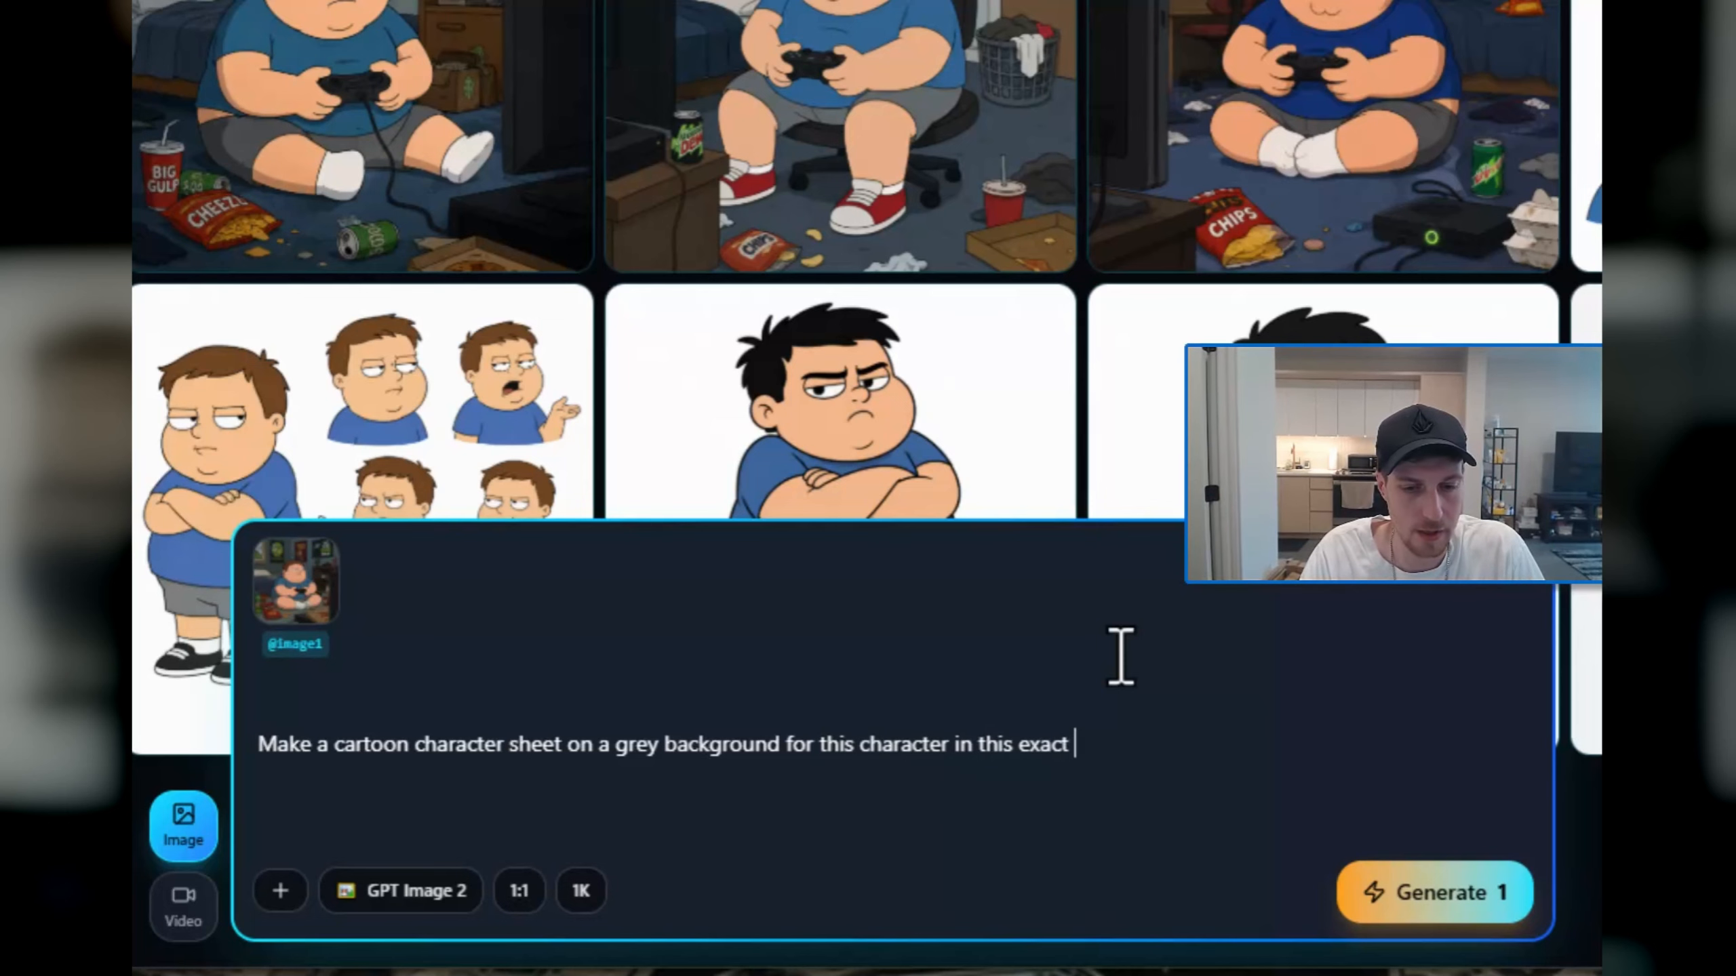
pyautogui.write('art style')
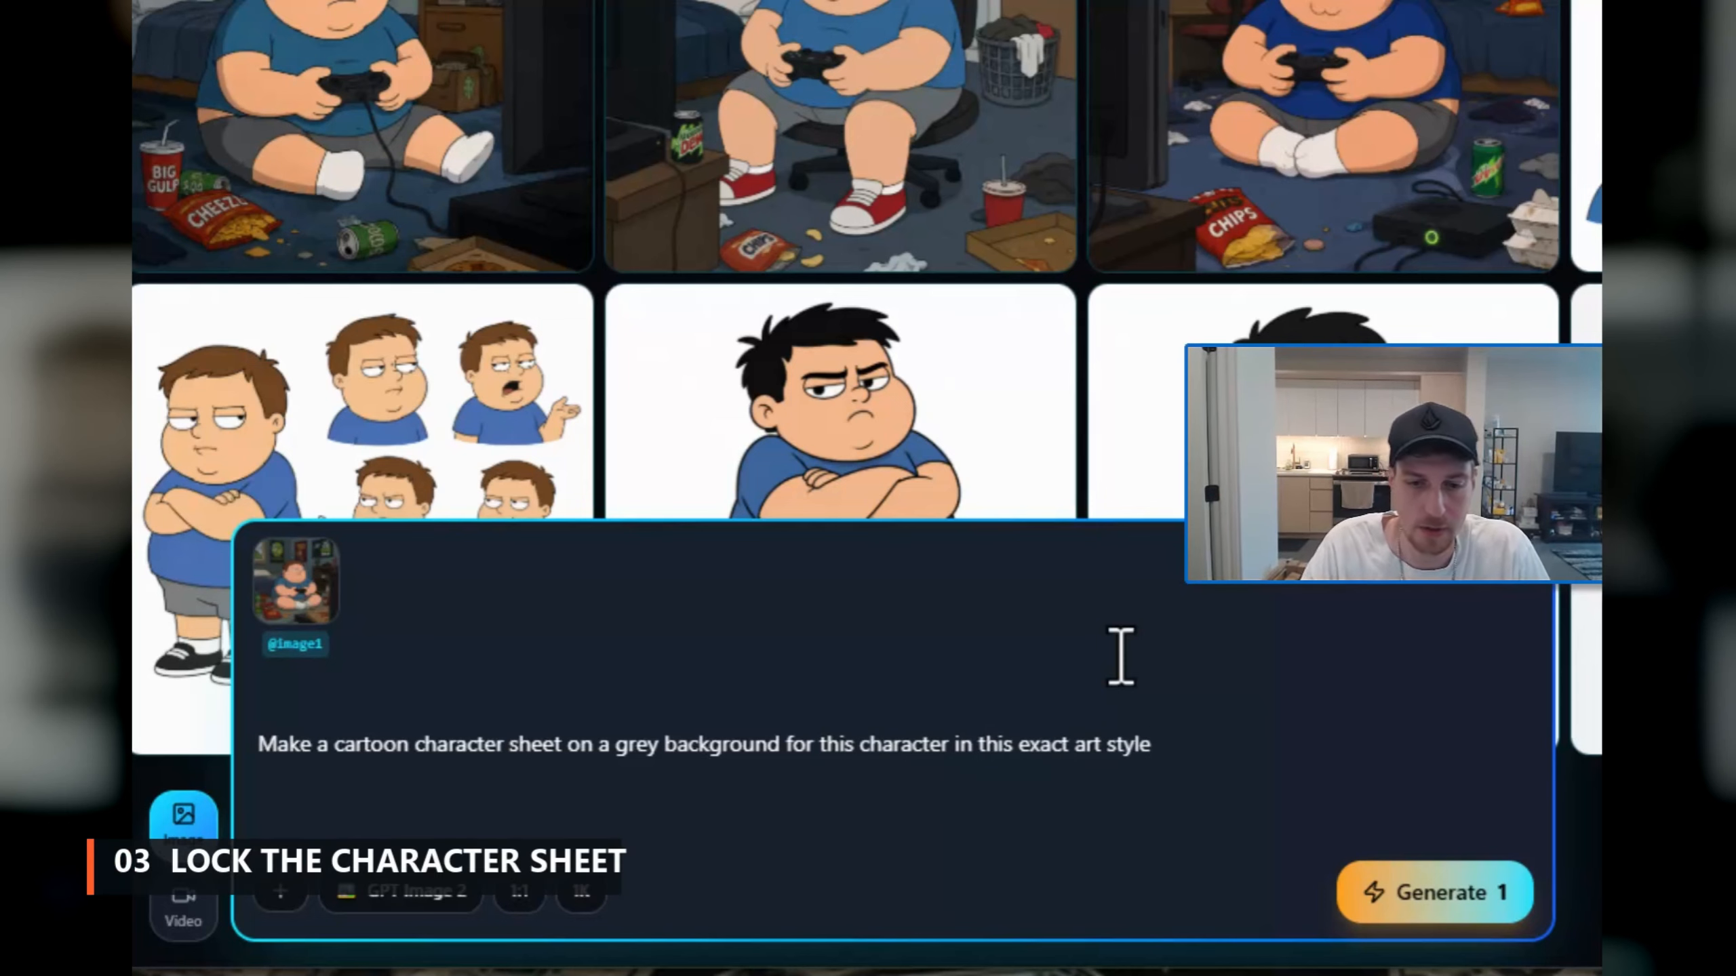
pyautogui.click(1501, 875)
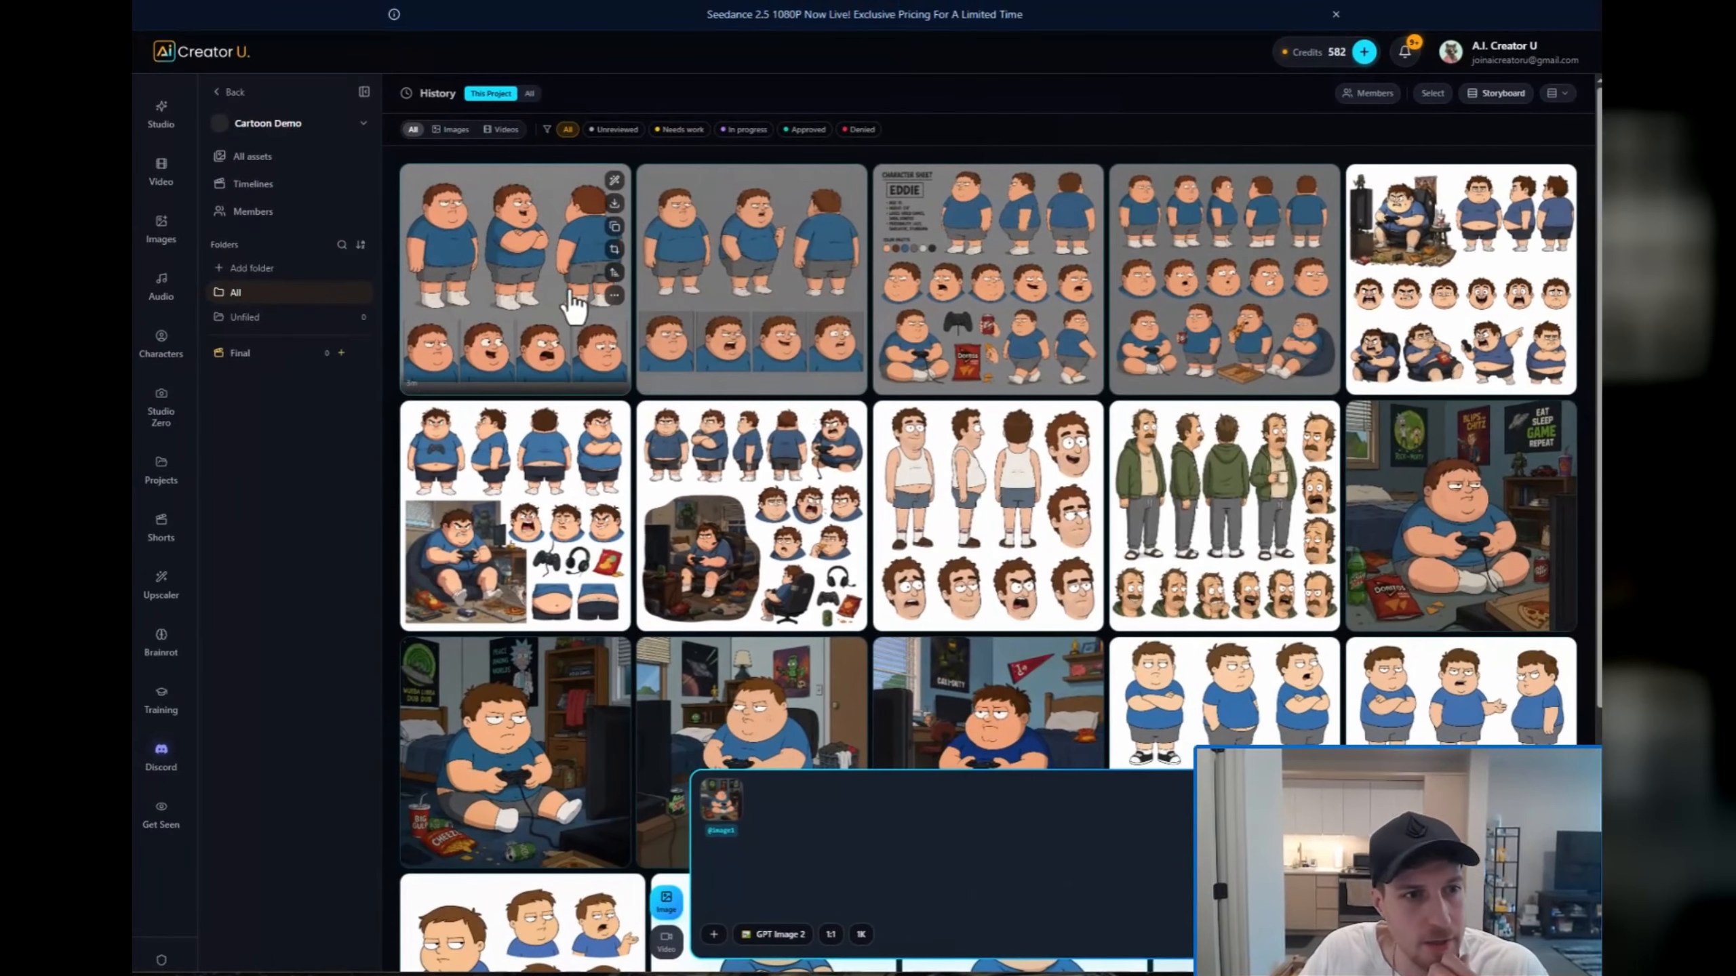
# Step: Examine the four grey-background character sheets at full size, comparing their poses, expressions and props
pyautogui.click(542, 333)
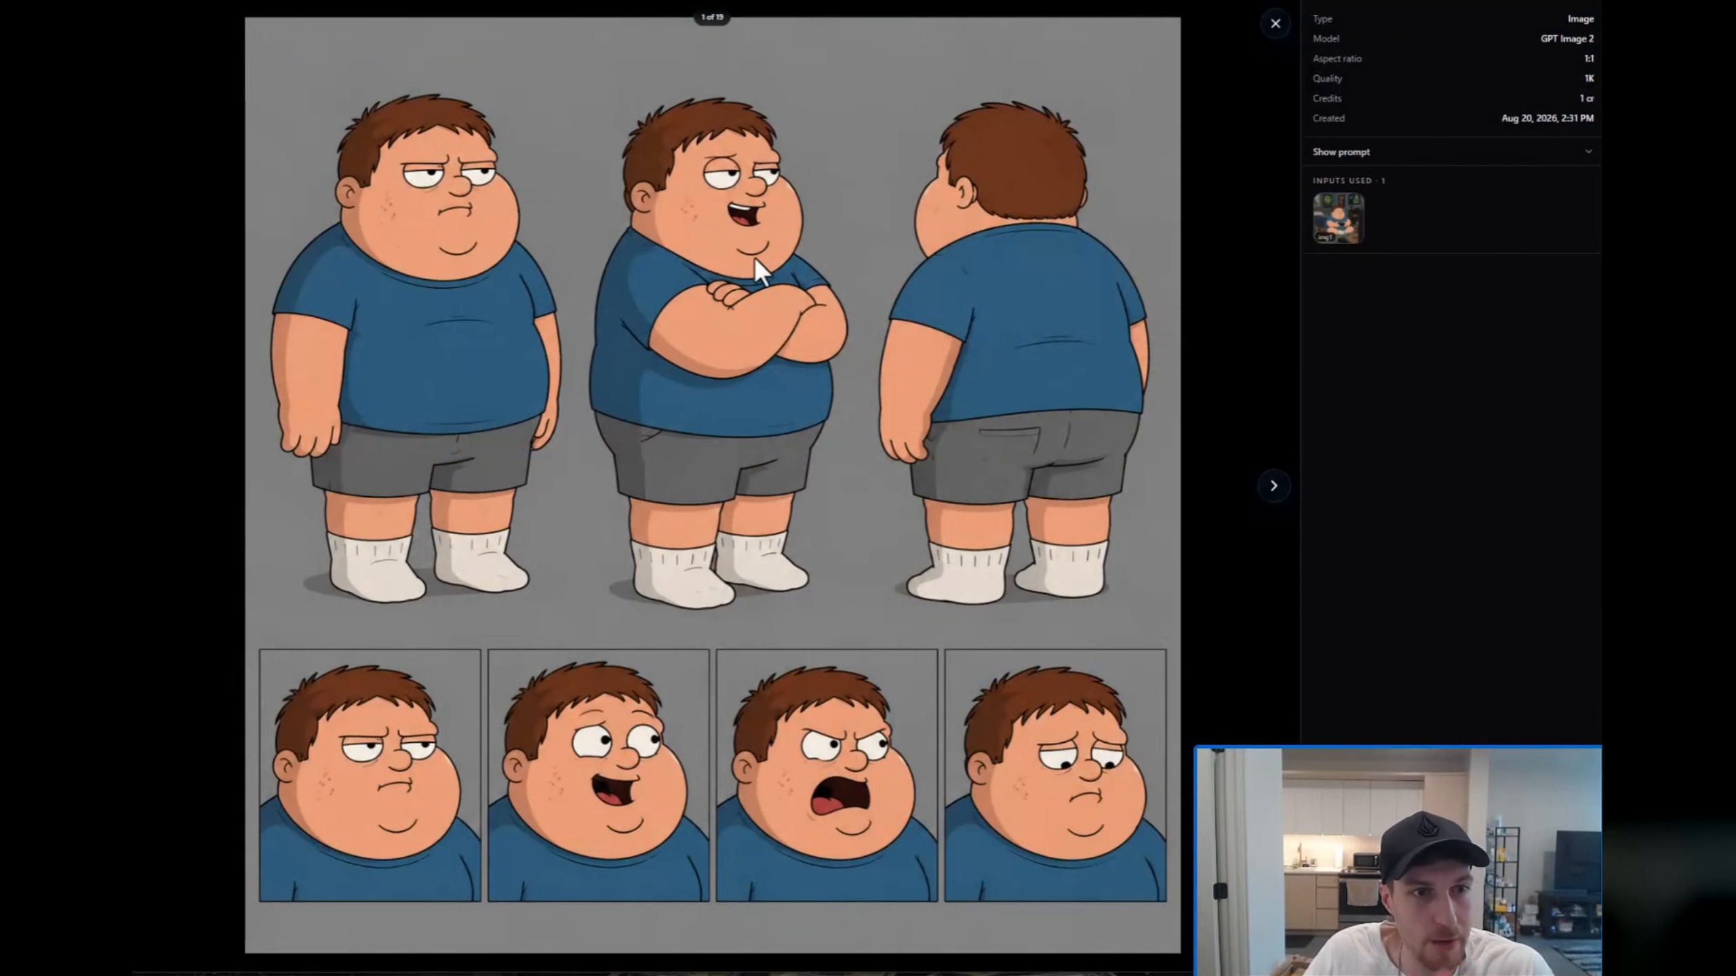
pyautogui.click(1273, 486)
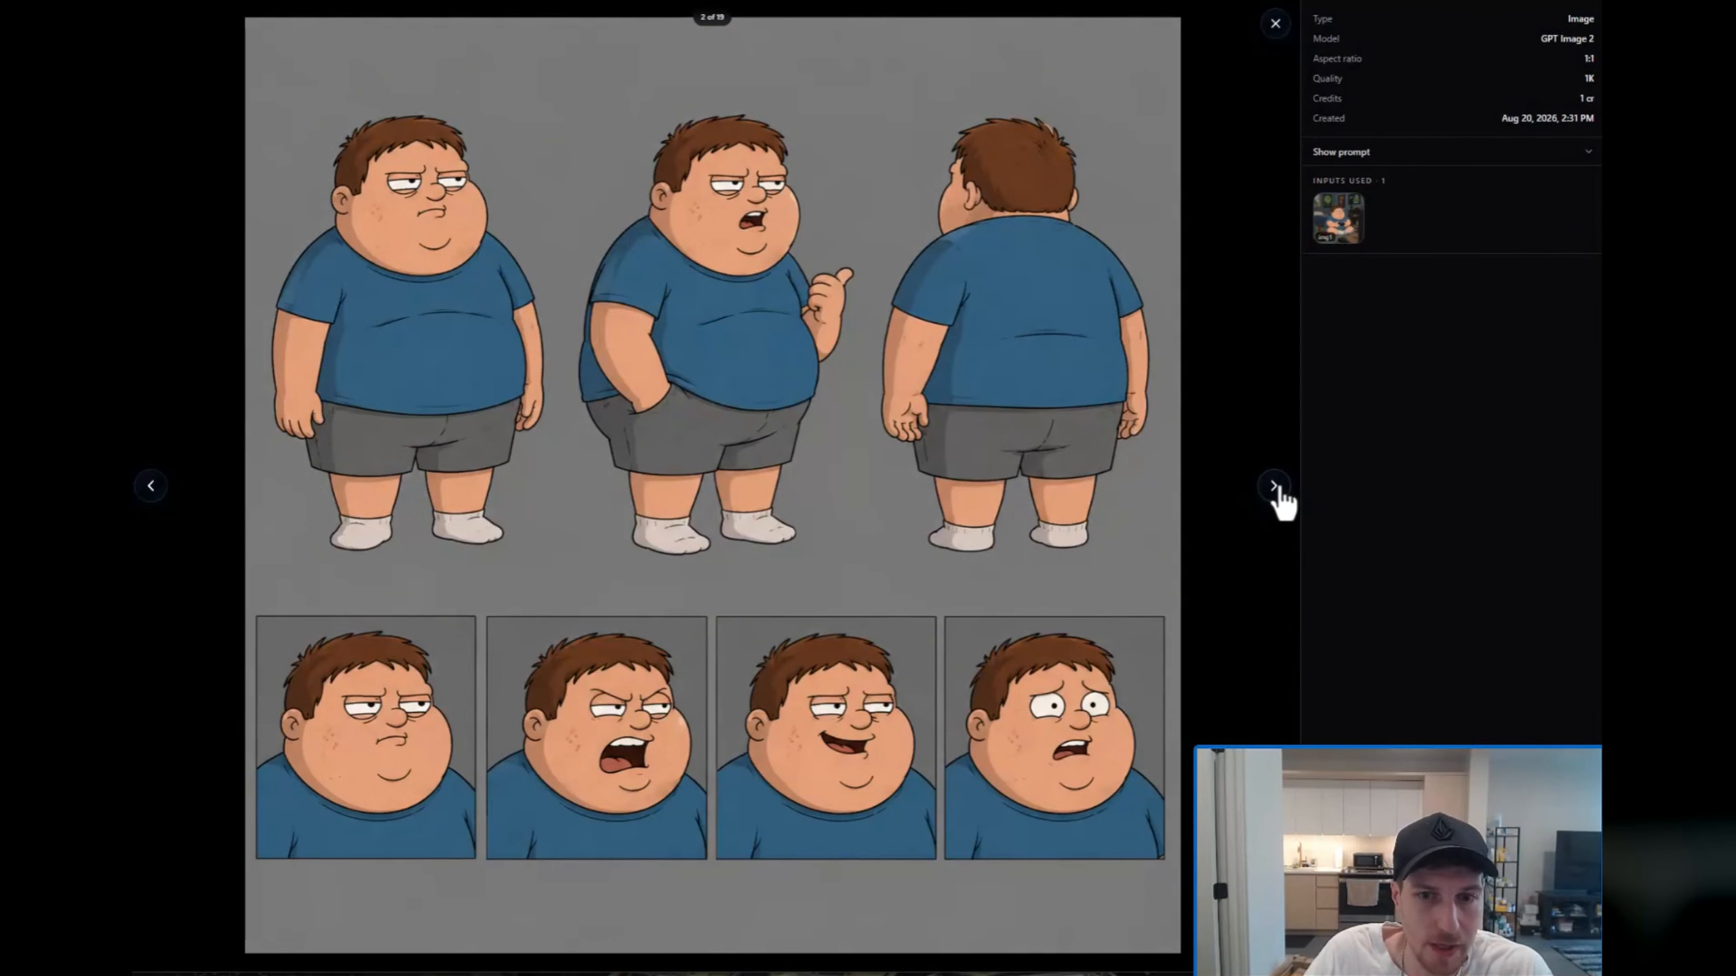
pyautogui.click(1275, 490)
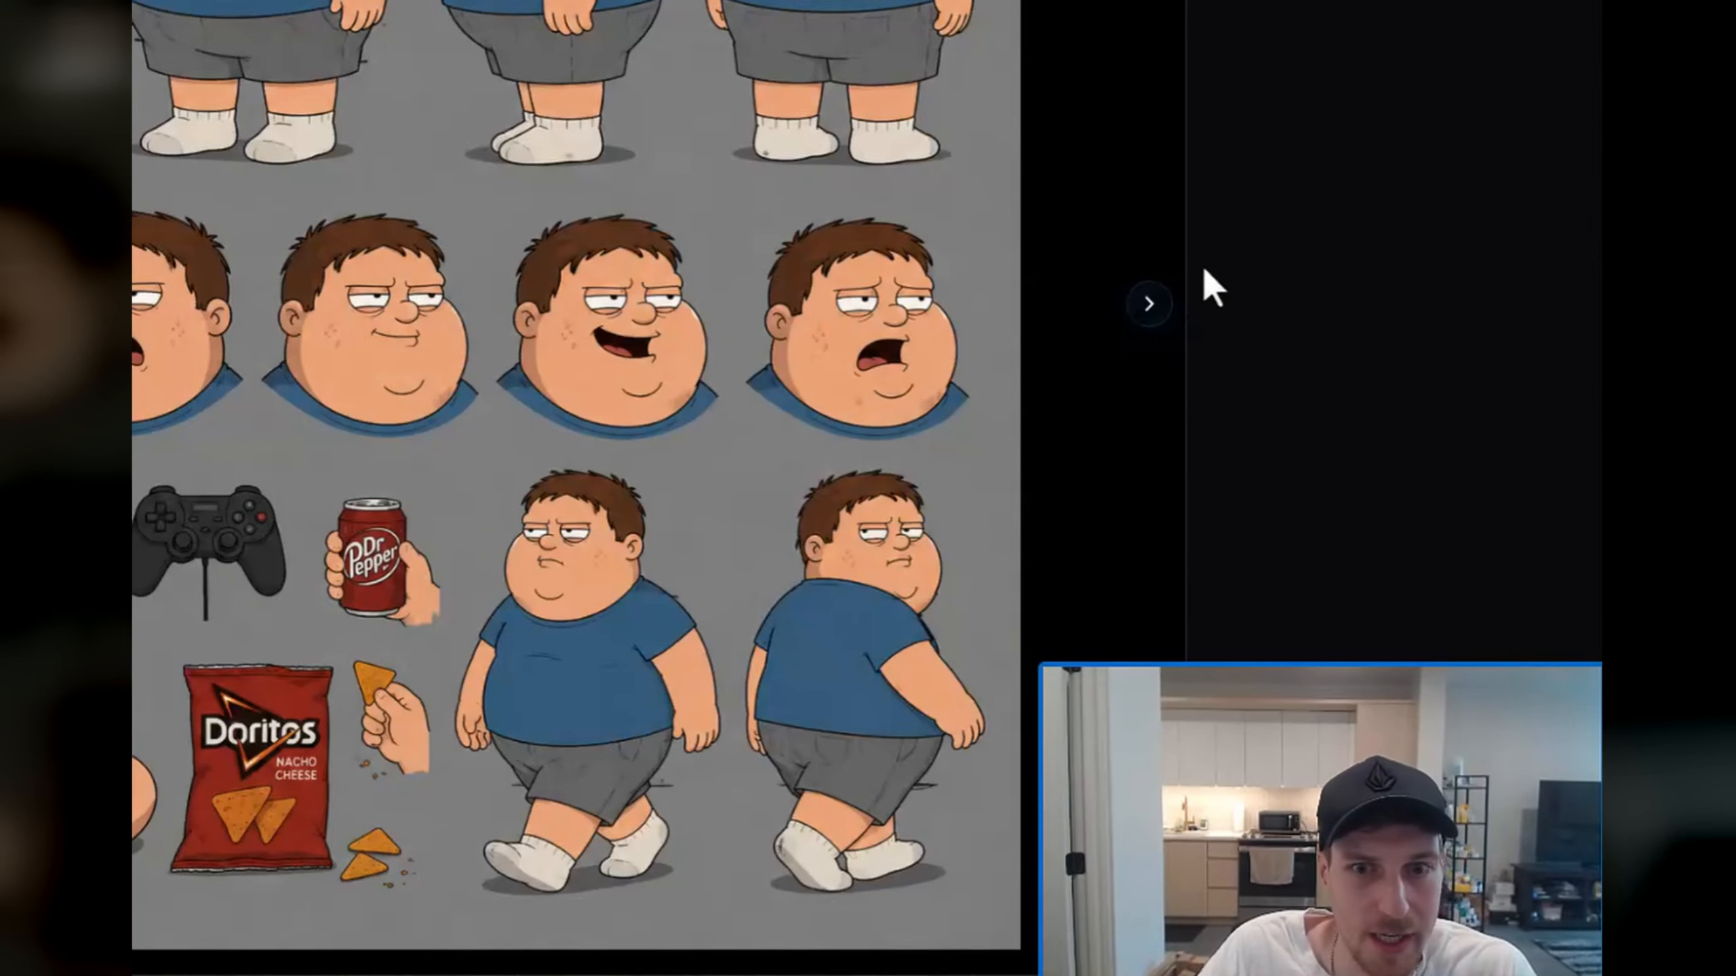
pyautogui.click(1148, 304)
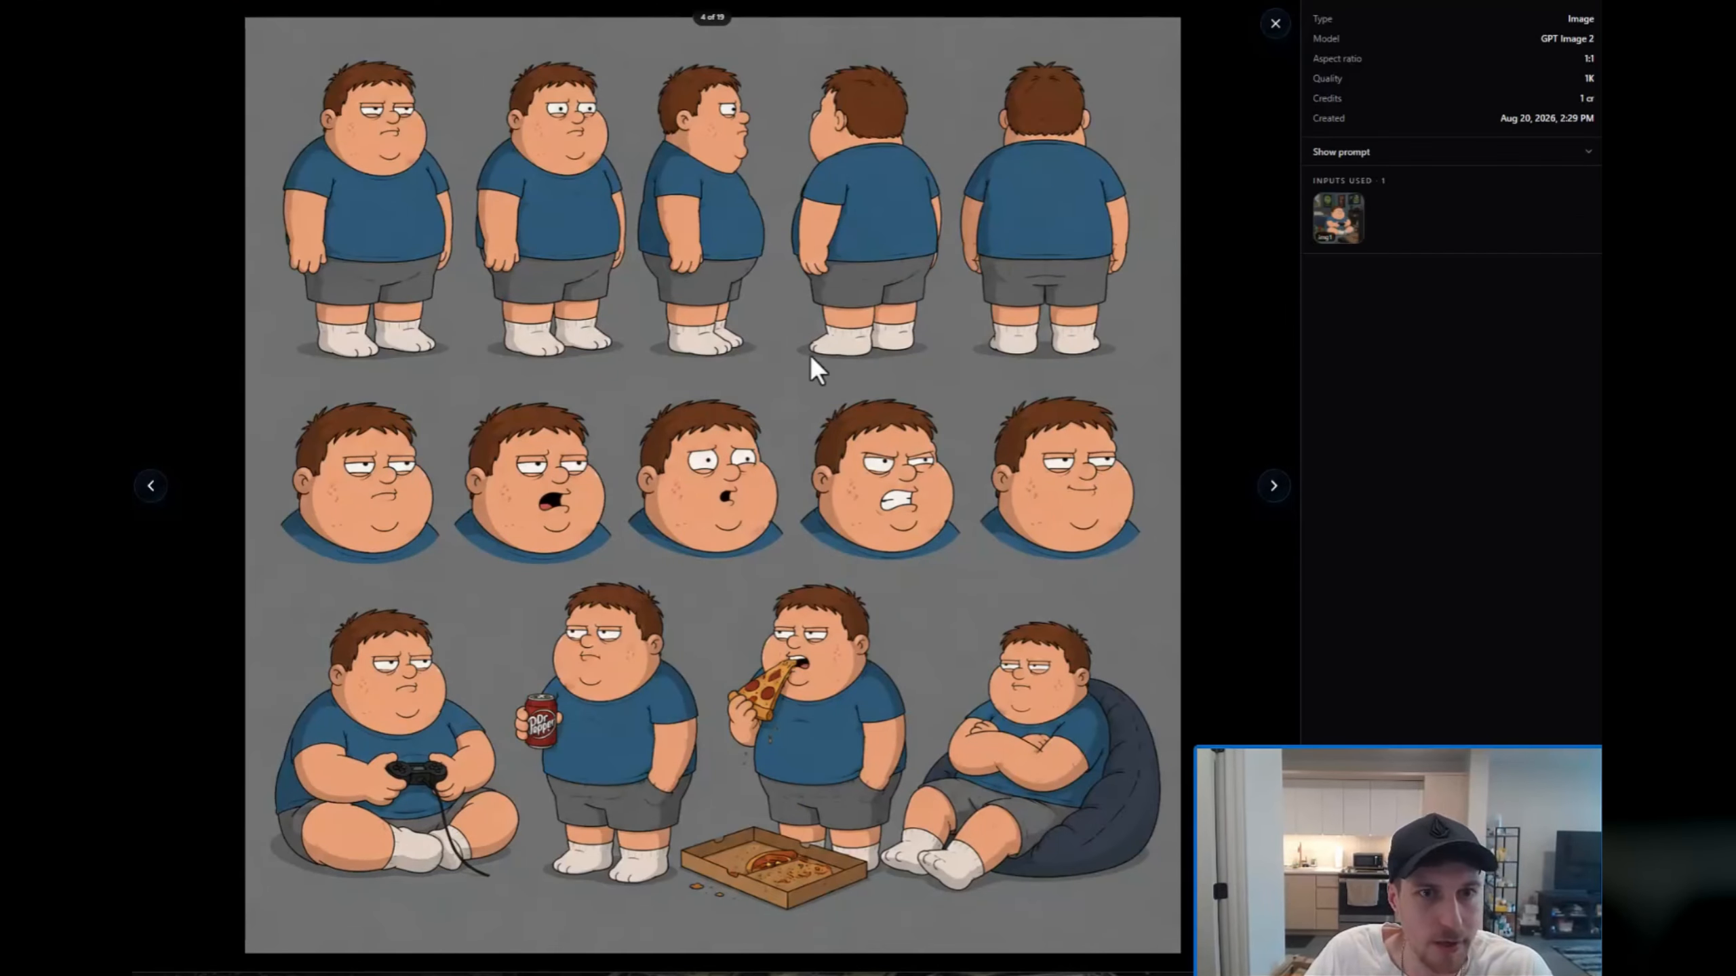
pyautogui.click(1275, 24)
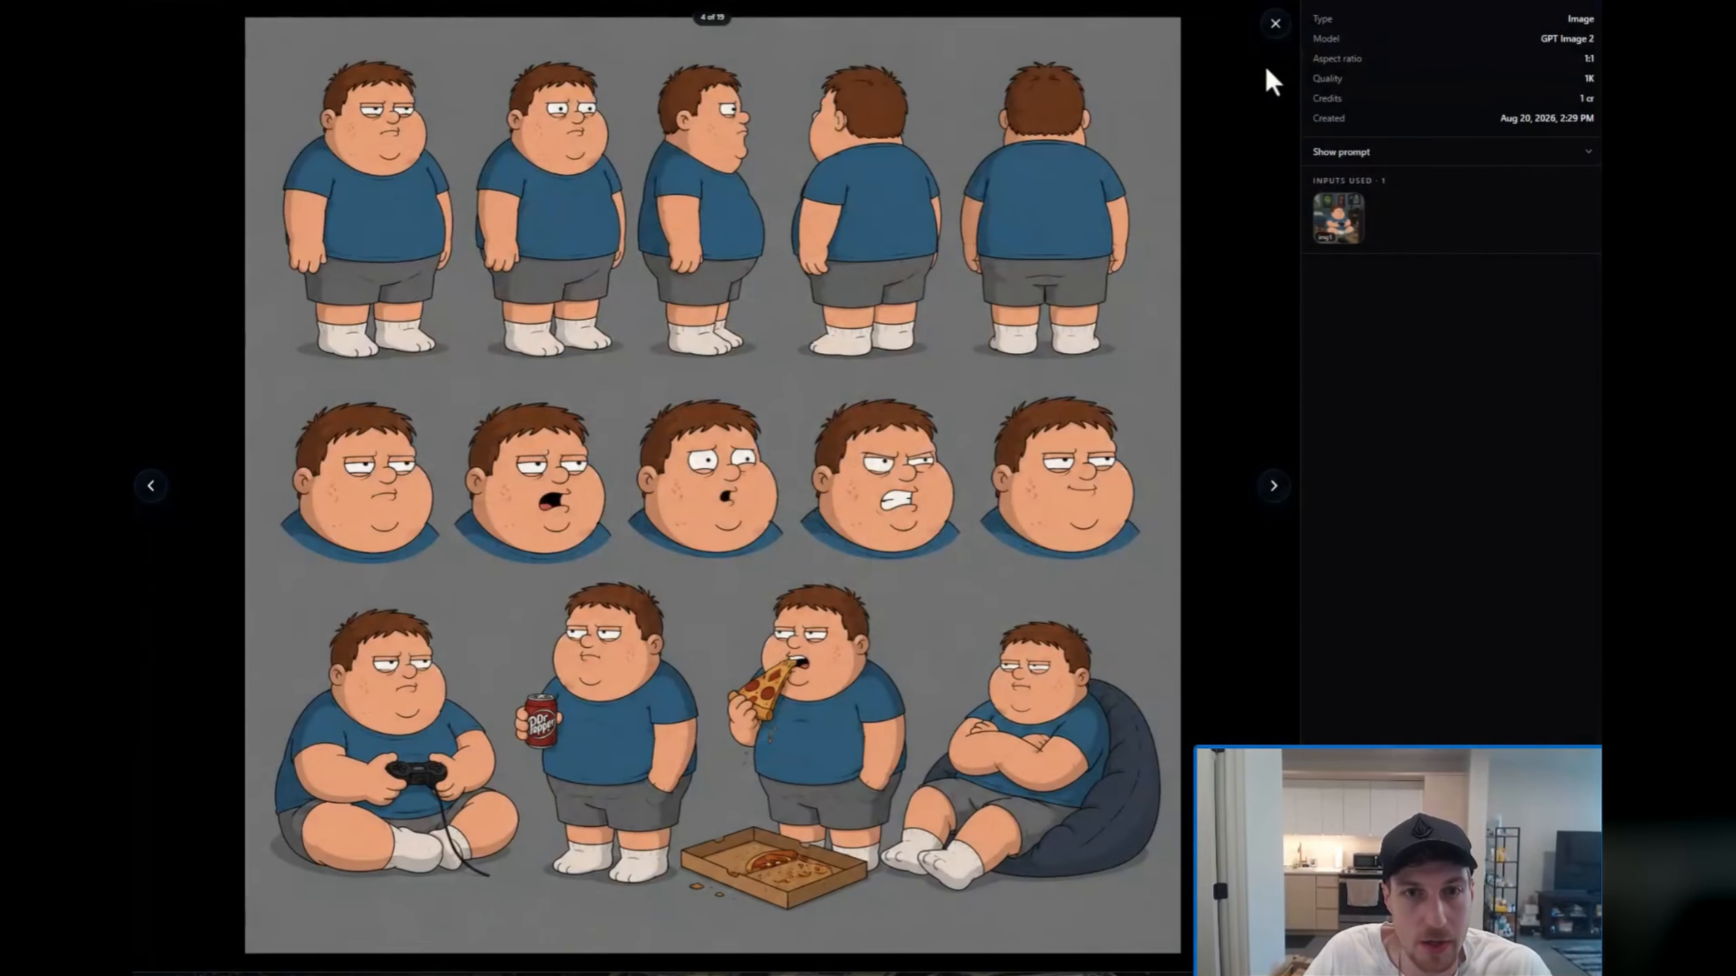
pyautogui.click(1275, 24)
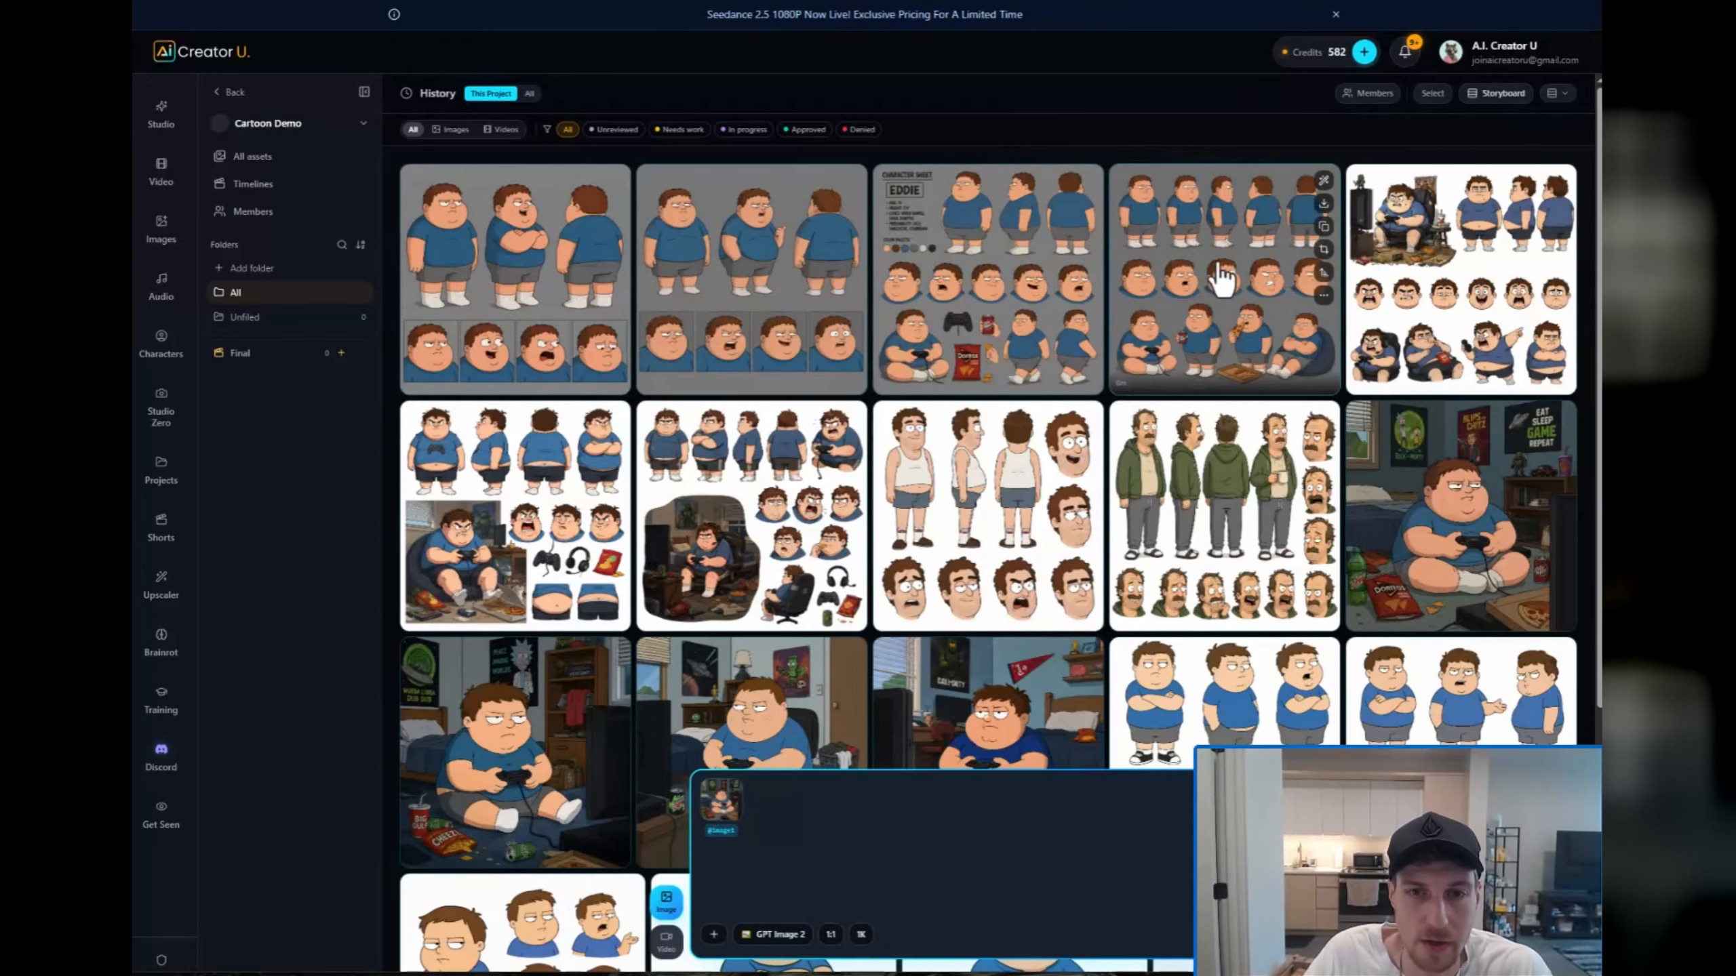
# Step: Use the fourth grey-background sheet as reference and write the prompt "Keeping this animation art style, we need a fat, ugly wrinkly dog character sheet"
pyautogui.moveTo(1216, 279); pyautogui.dragTo(895, 814)
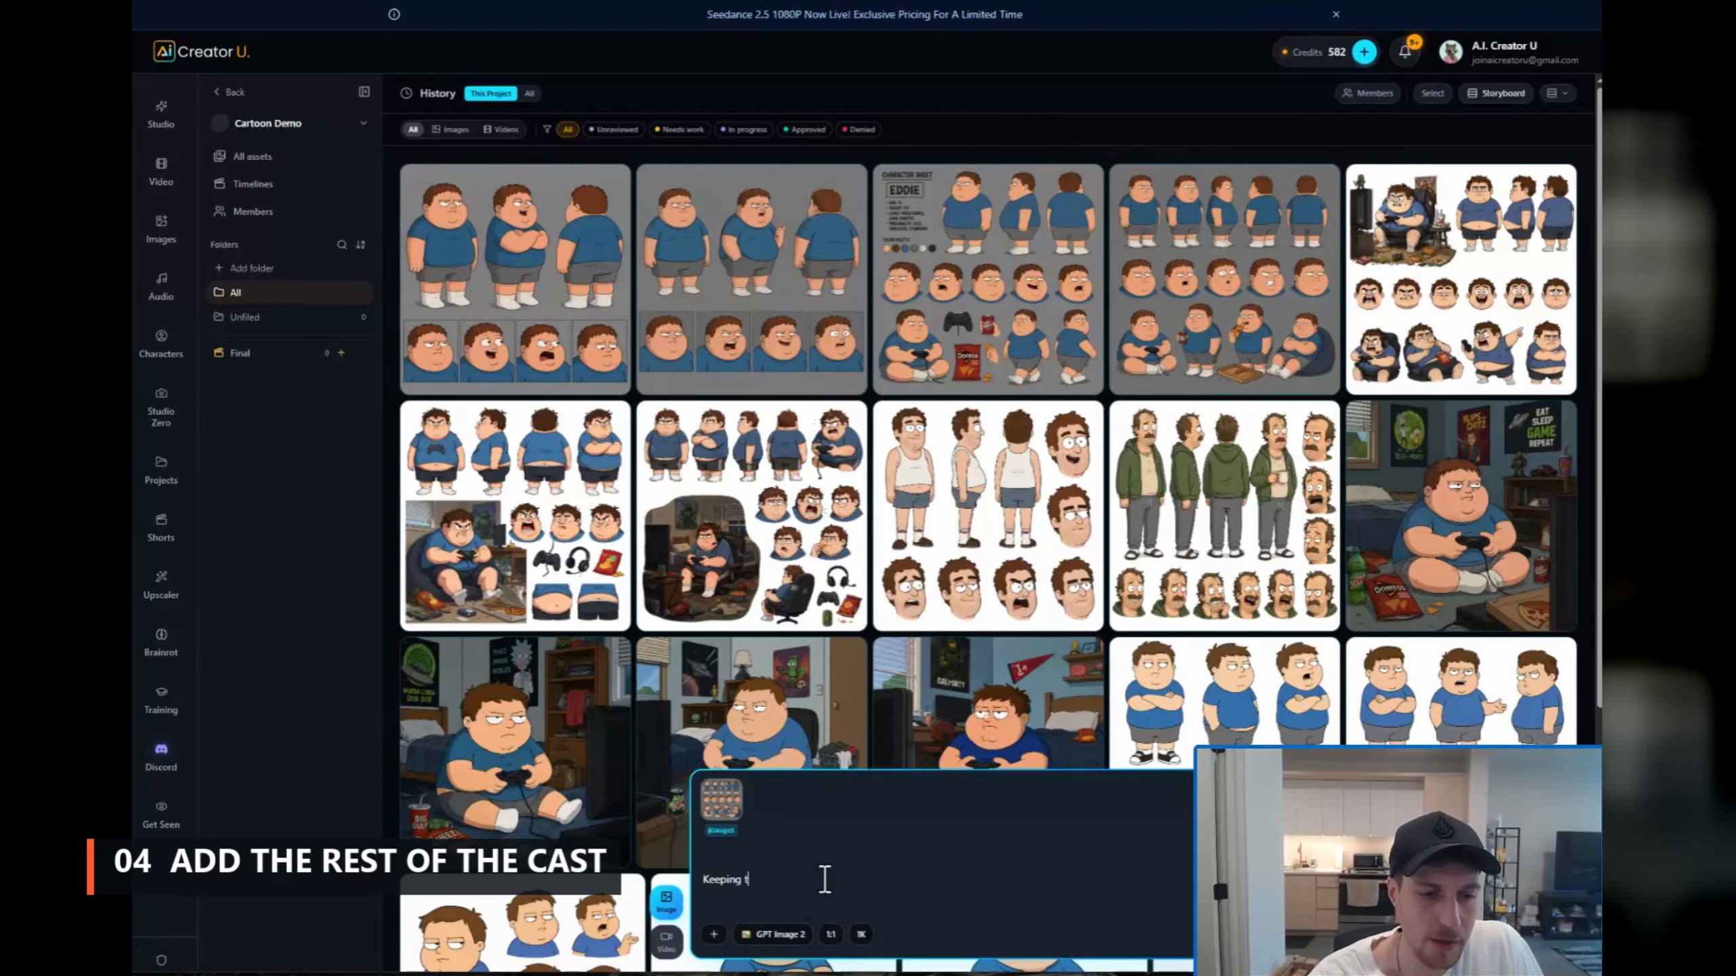
pyautogui.write('his animation ar')
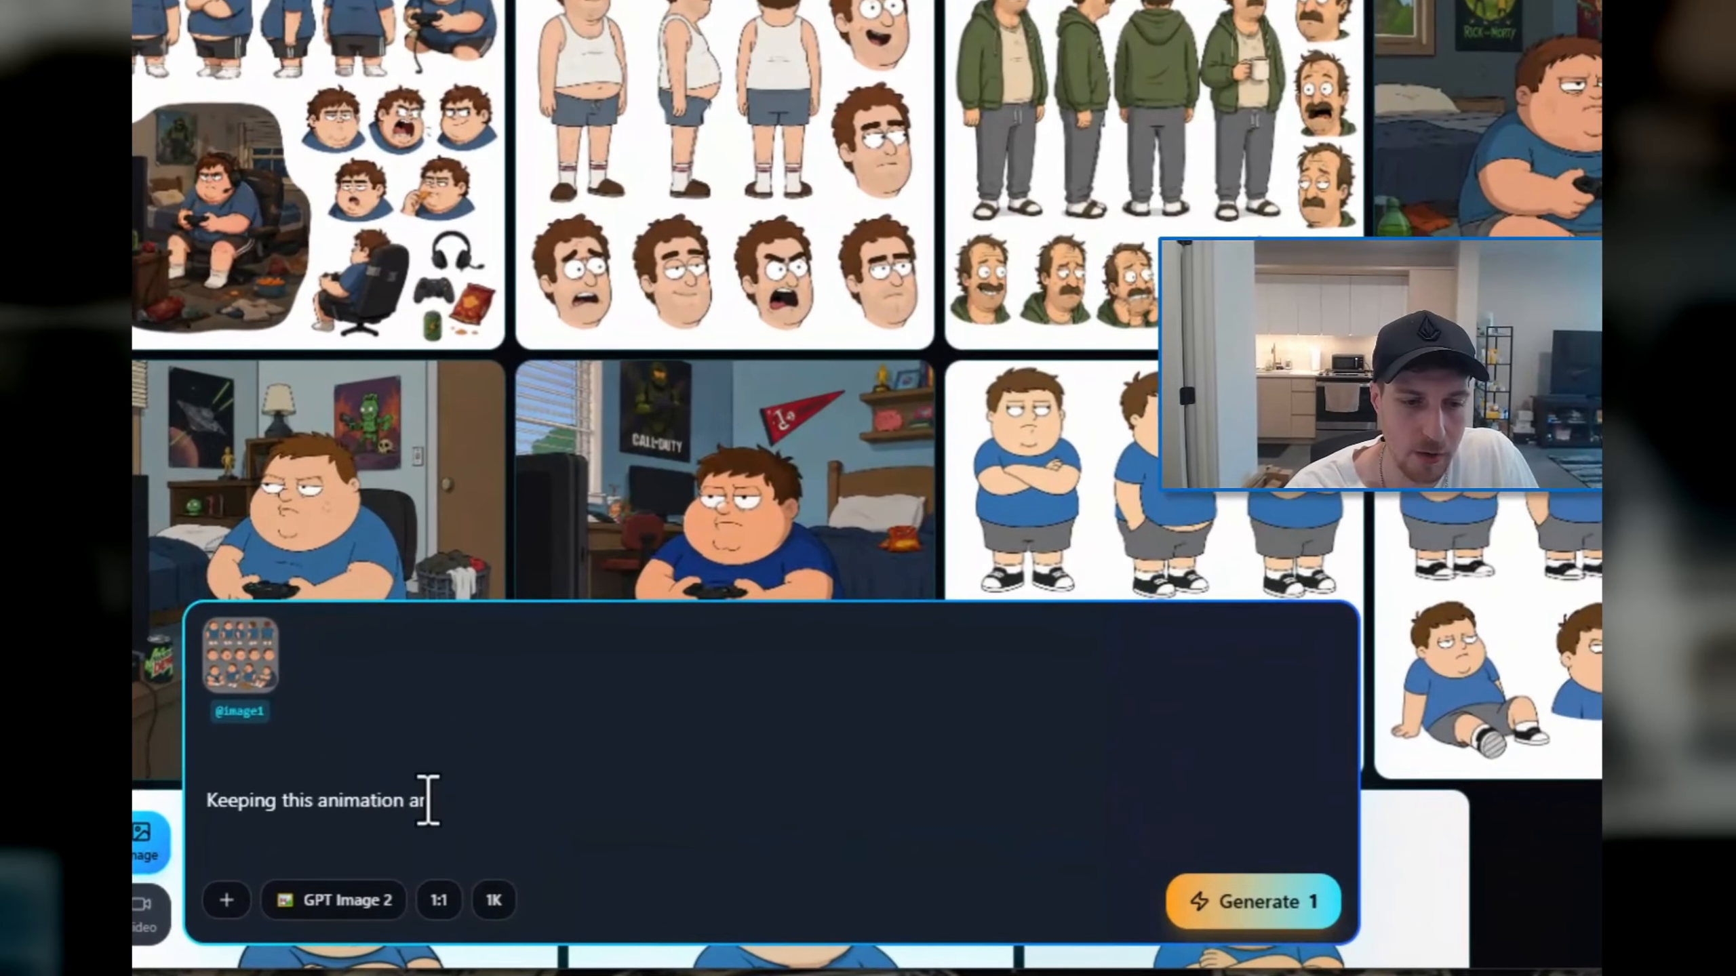
pyautogui.write('t style, we need ')
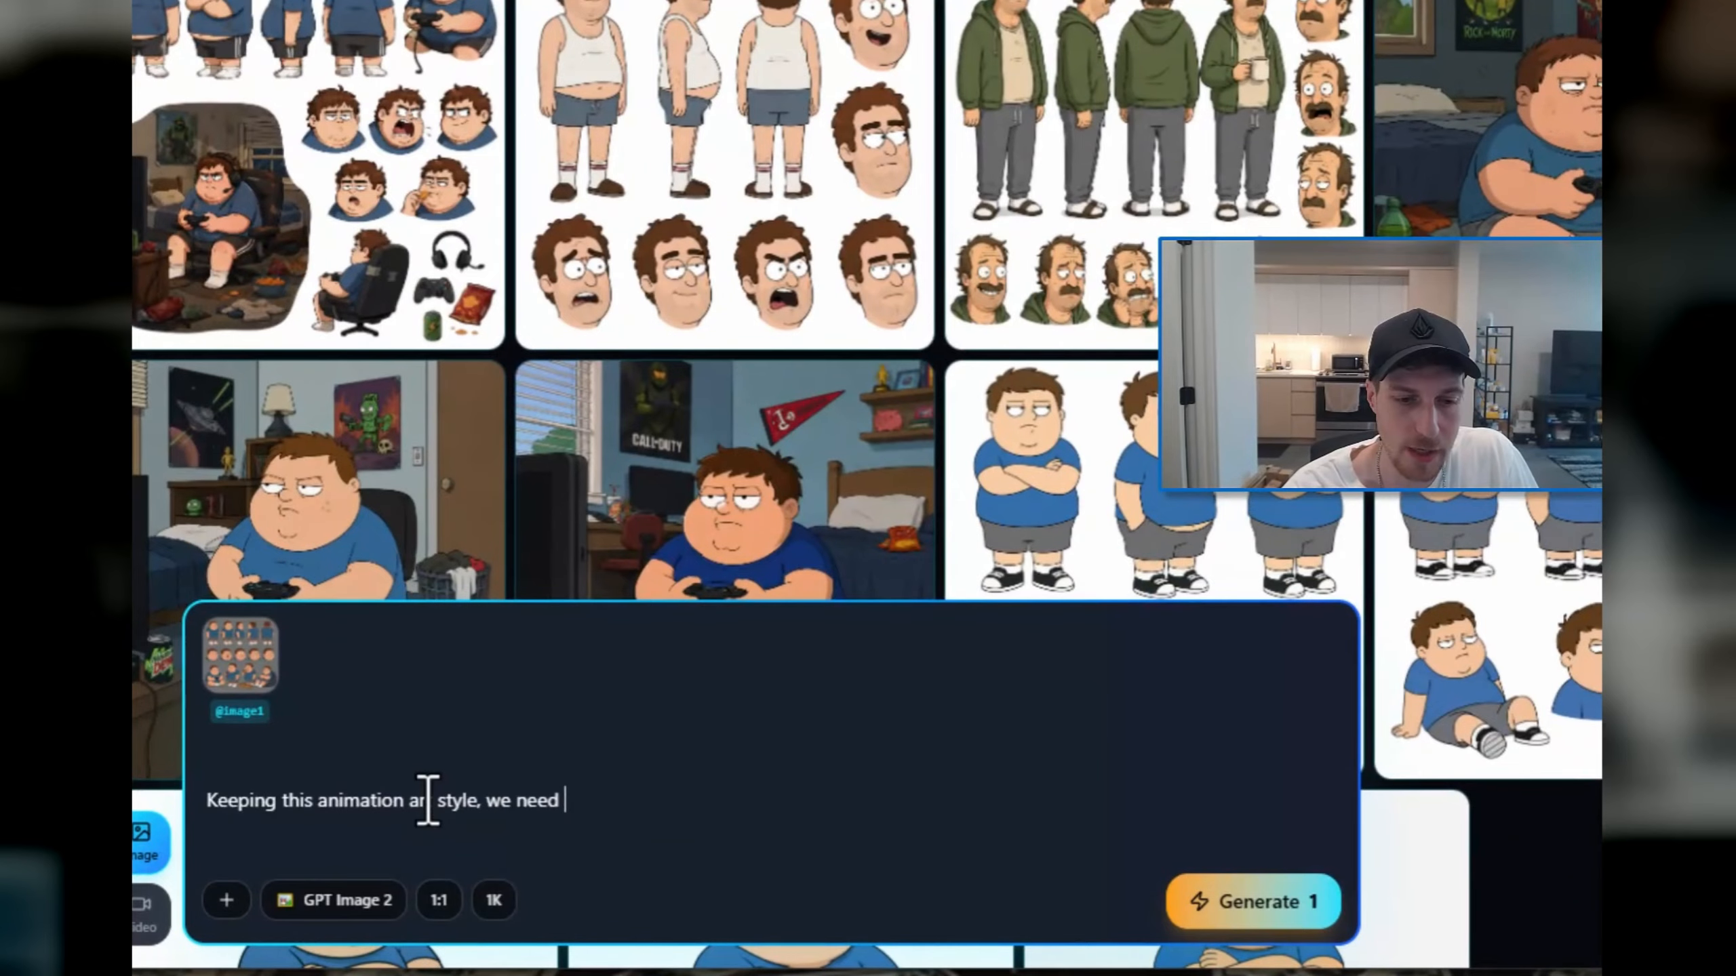
pyautogui.write('a fat, ugly wrin')
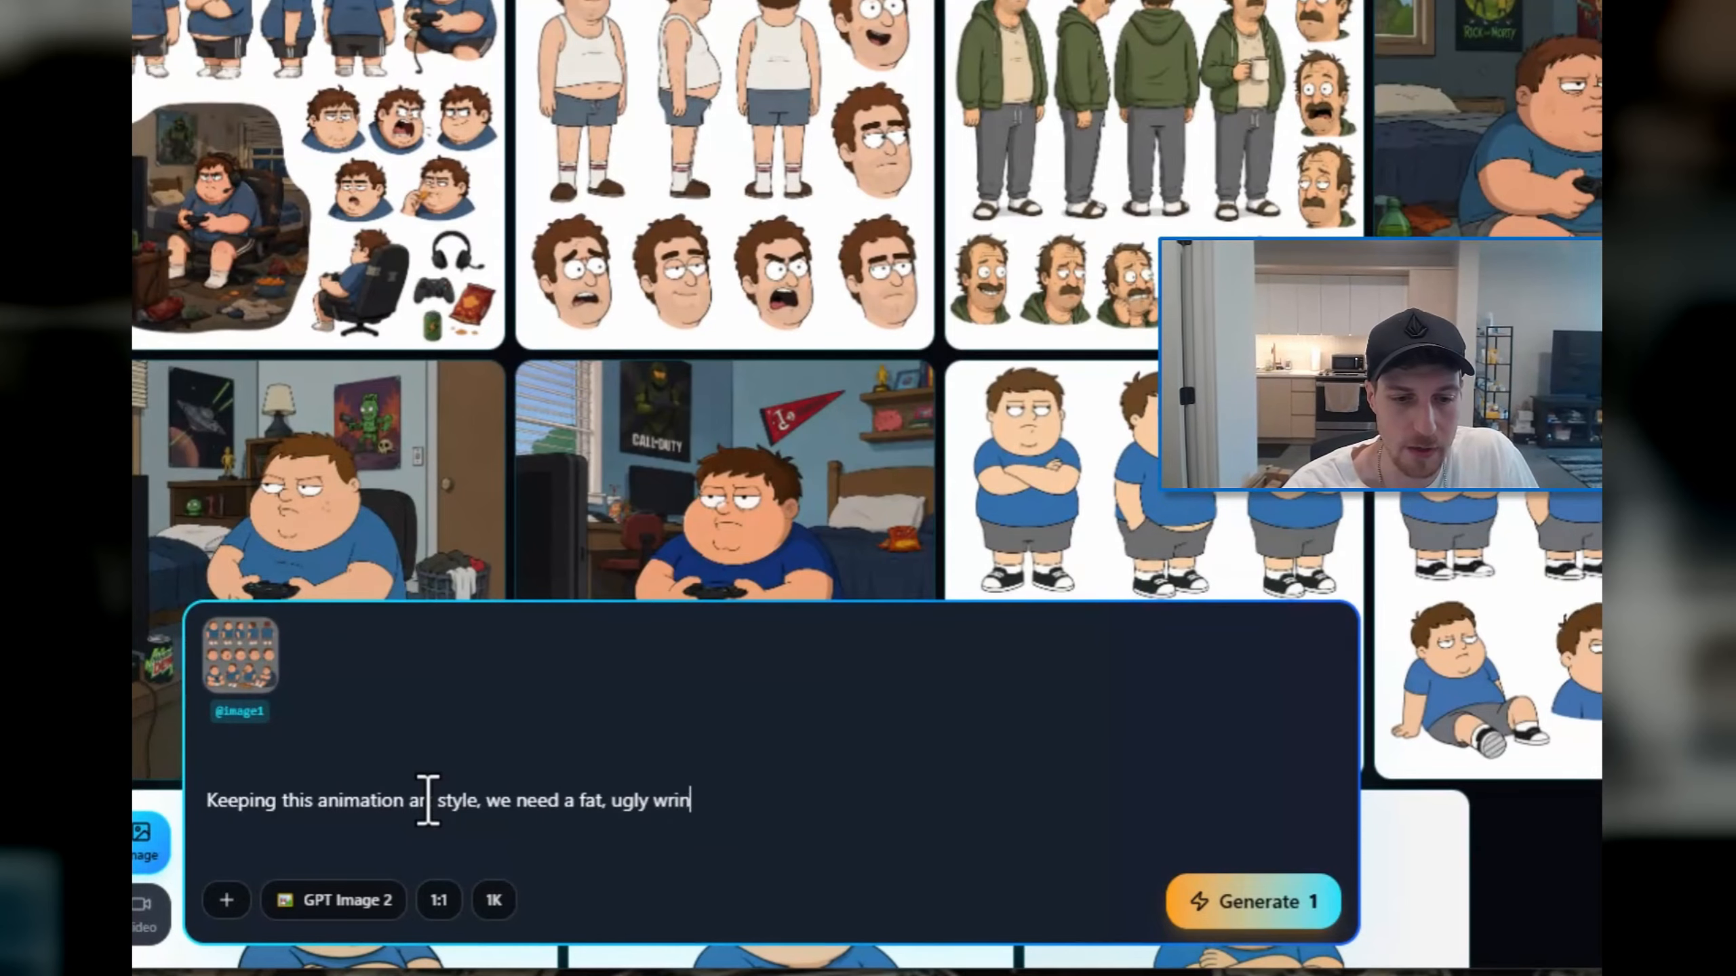
pyautogui.write('kly dog')
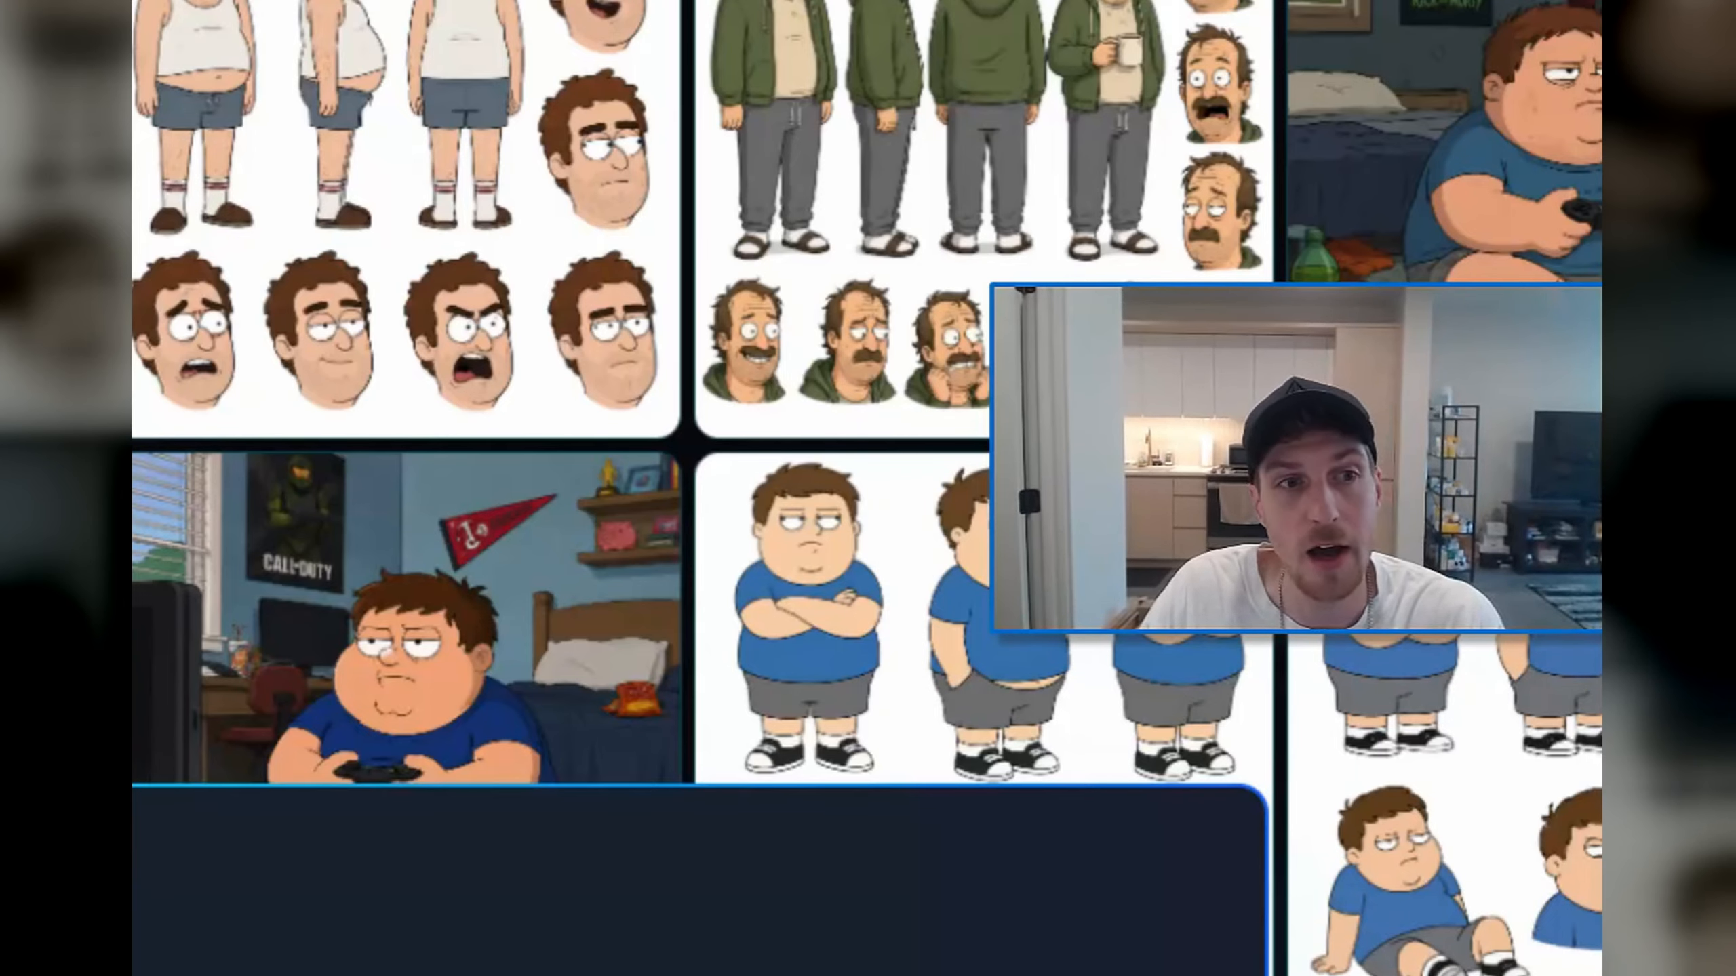
# Step: Generate multiple variations of the dog character sheet from the same prompt and reference
pyautogui.click(1257, 903)
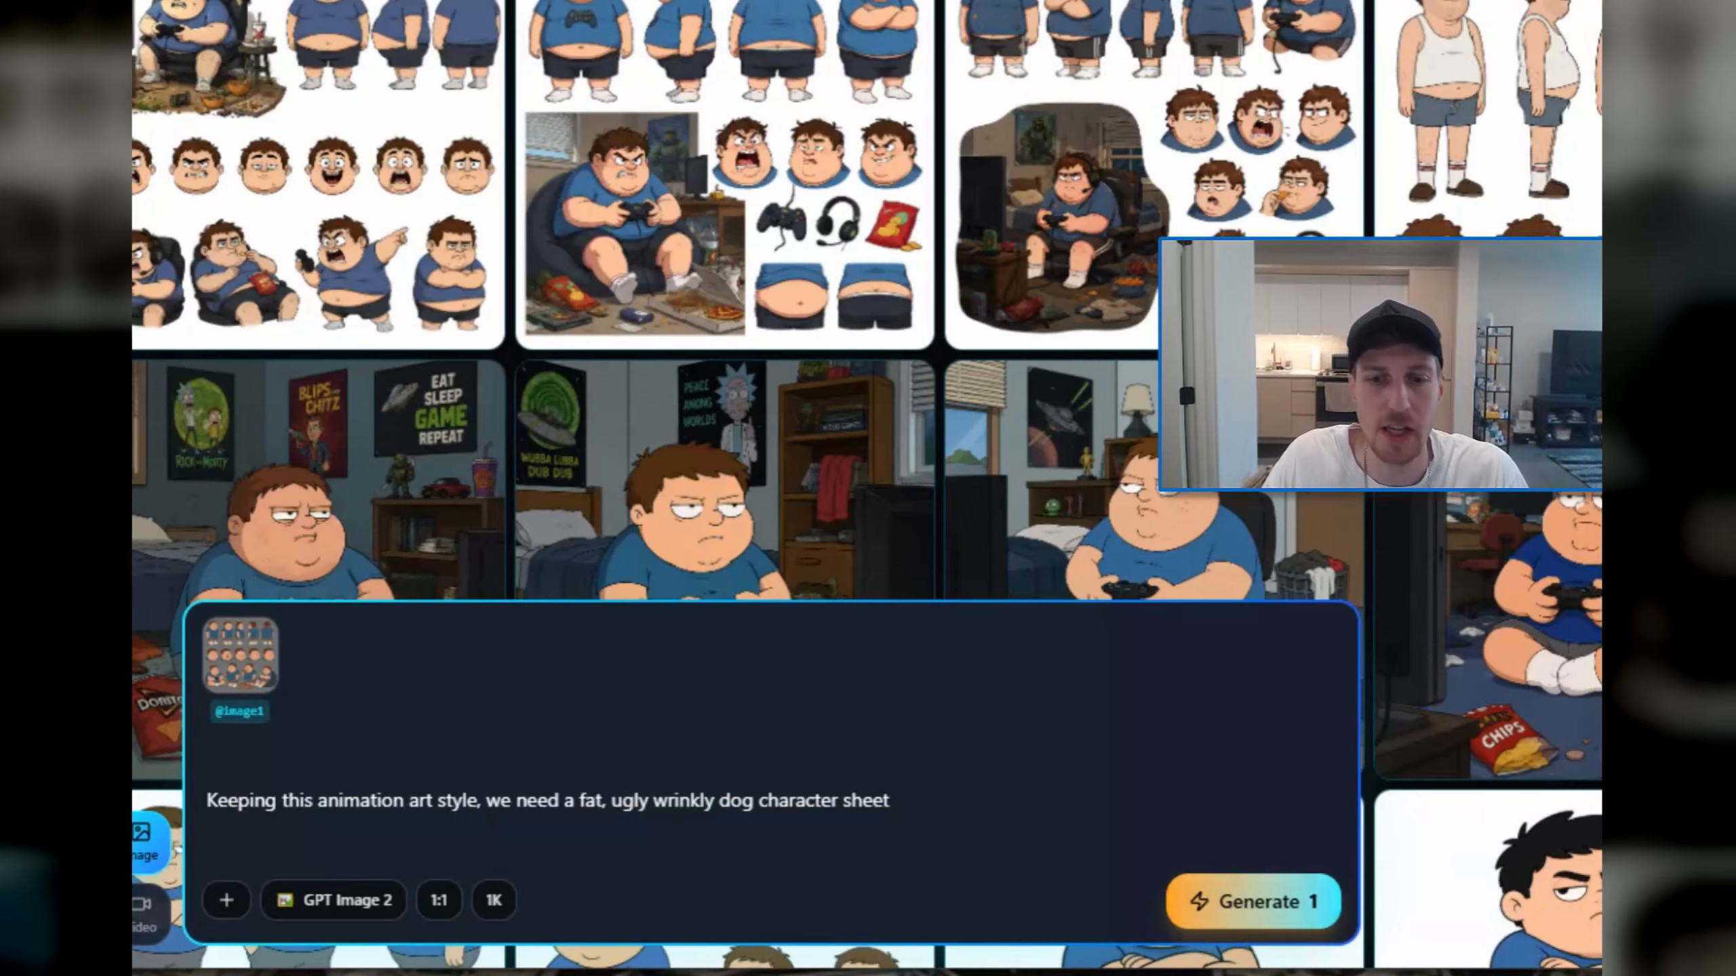
pyautogui.click(1278, 899)
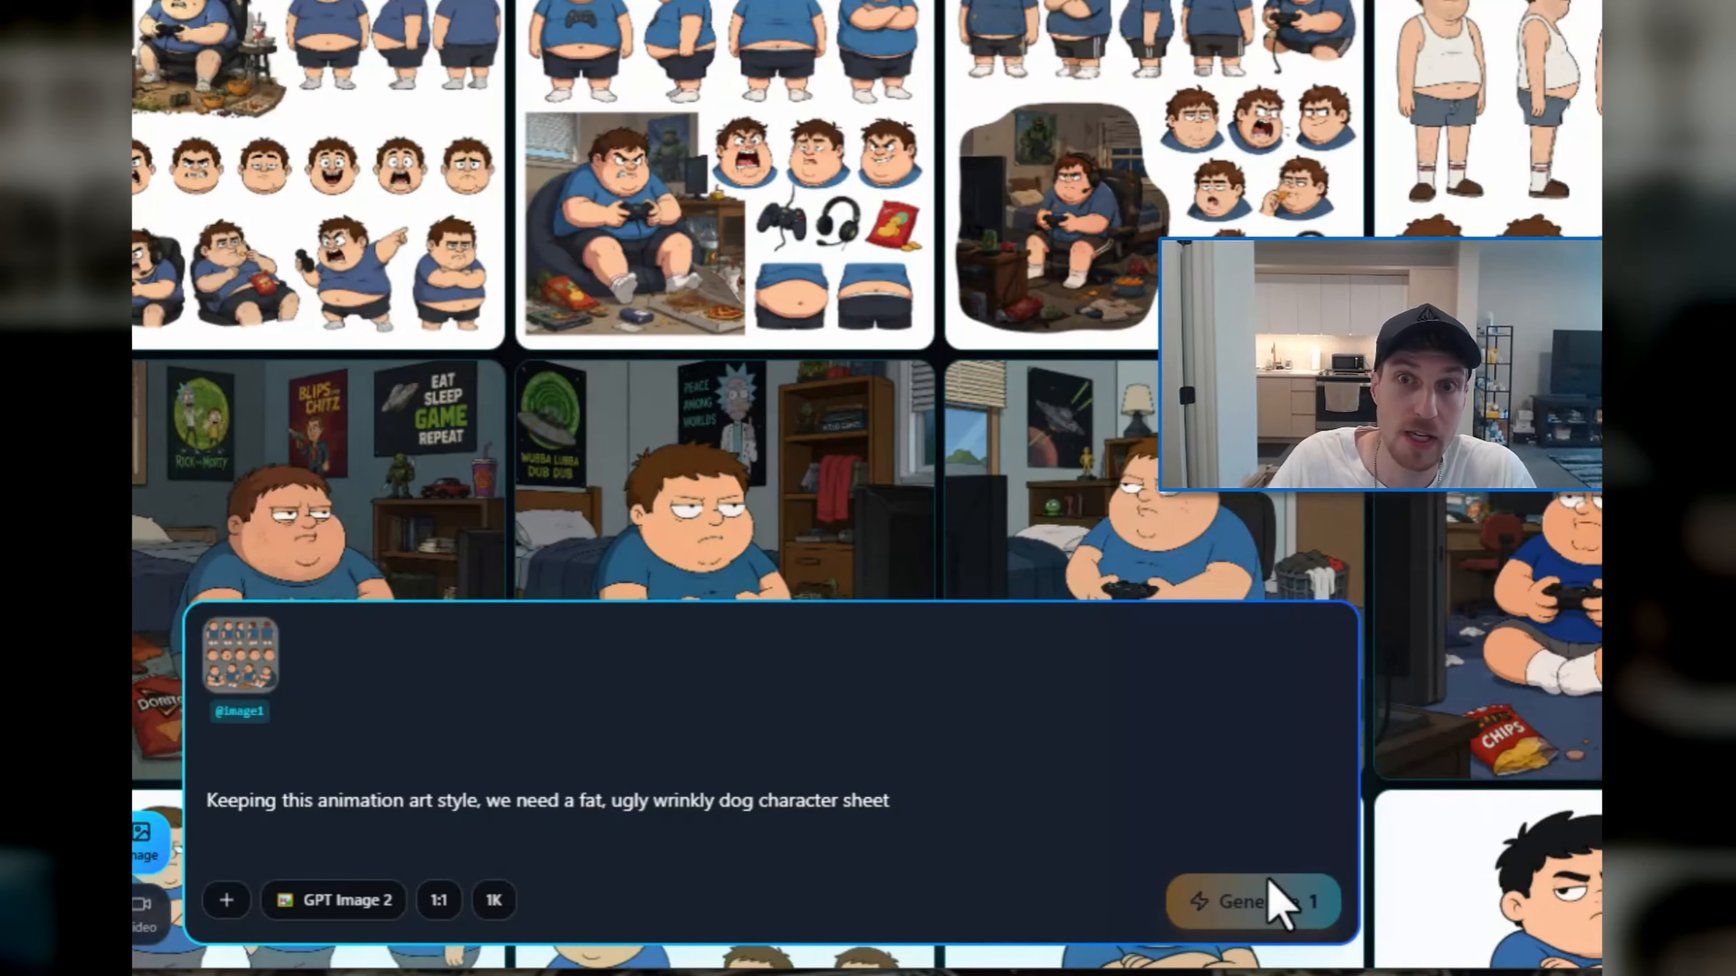
pyautogui.click(952, 834)
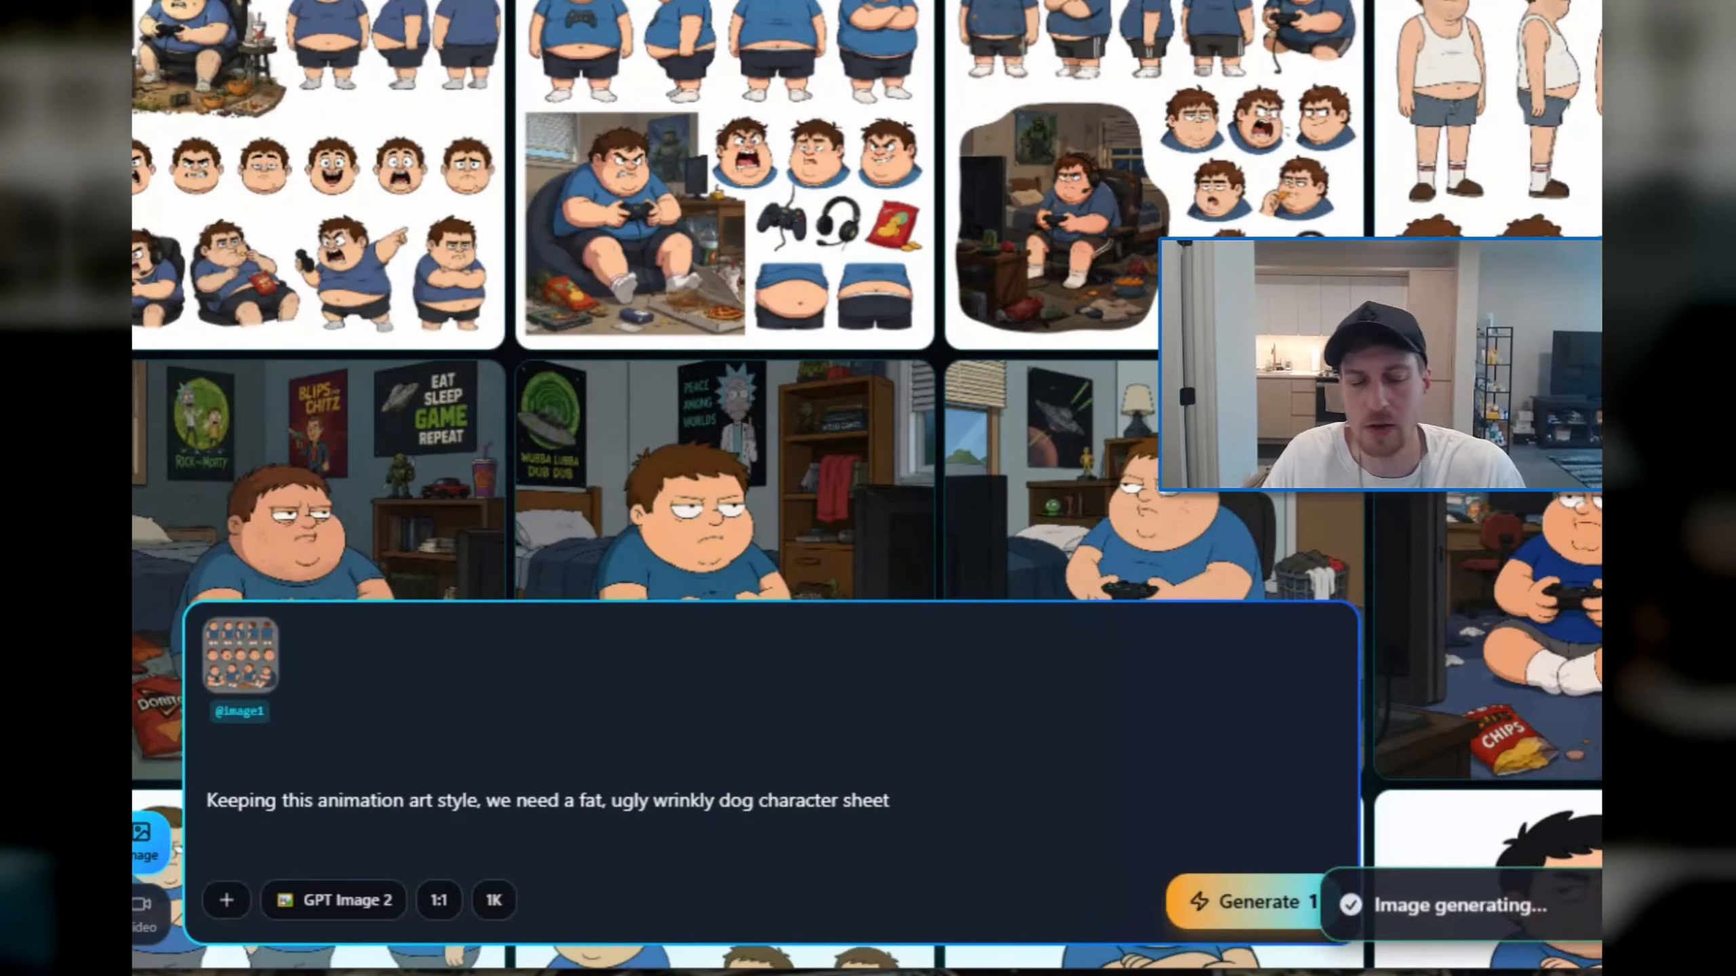
pyautogui.moveTo(1010, 974)
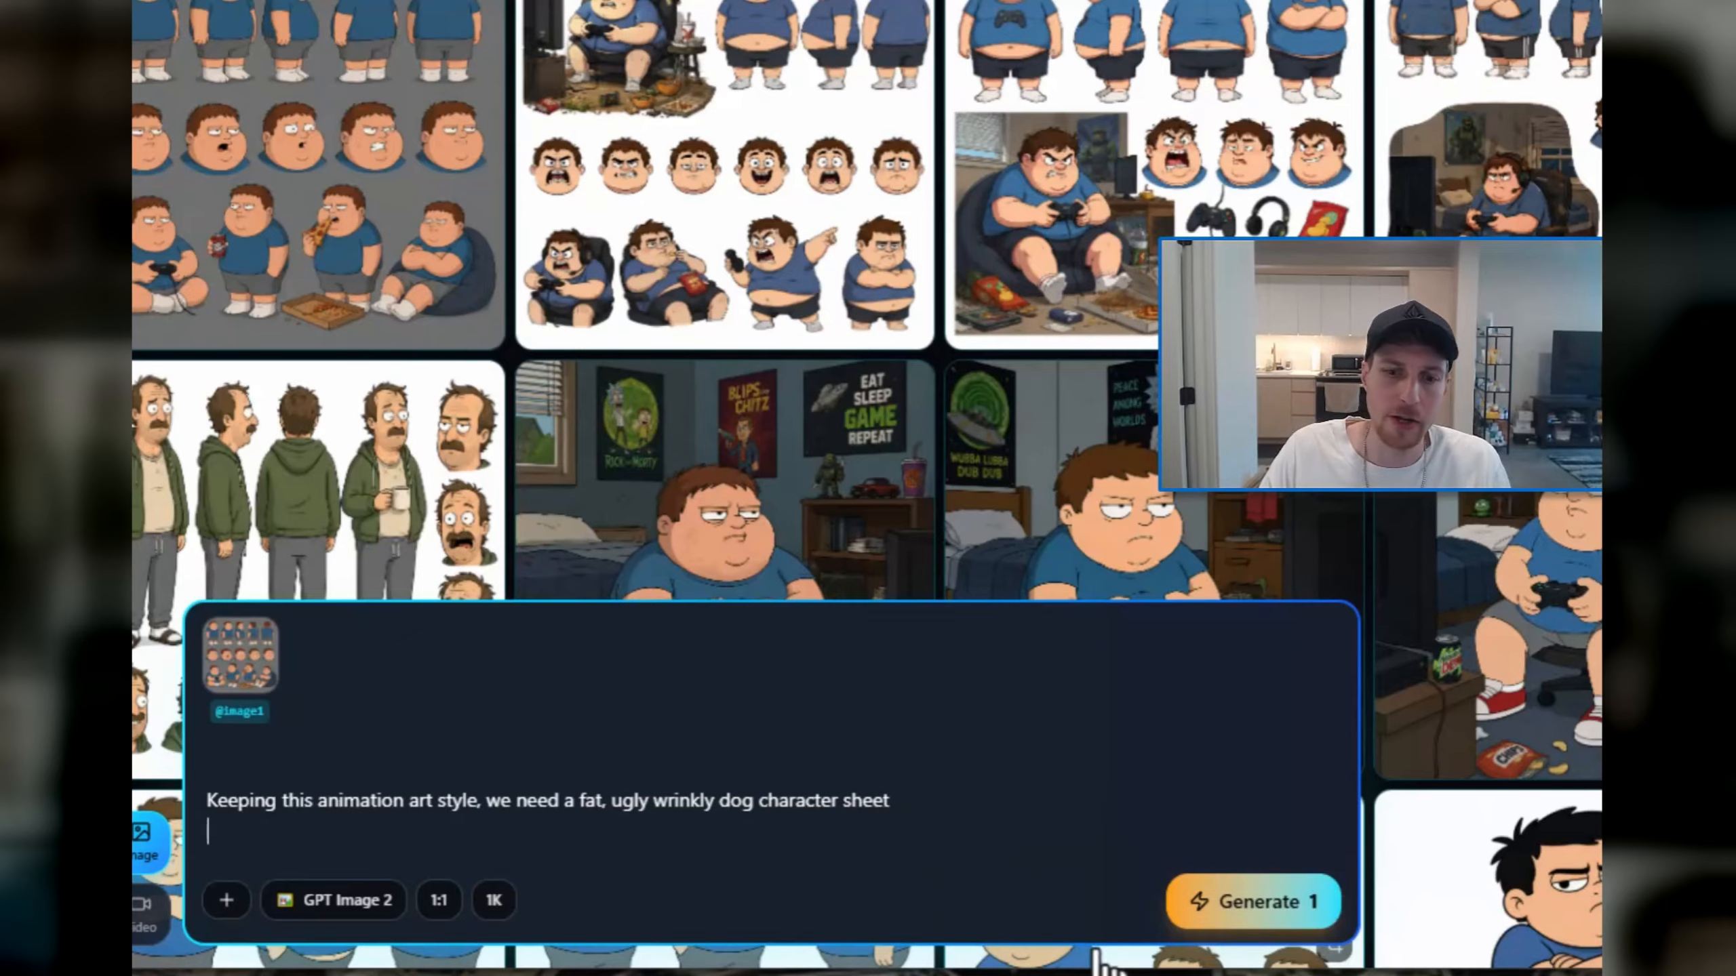
pyautogui.click(1202, 919)
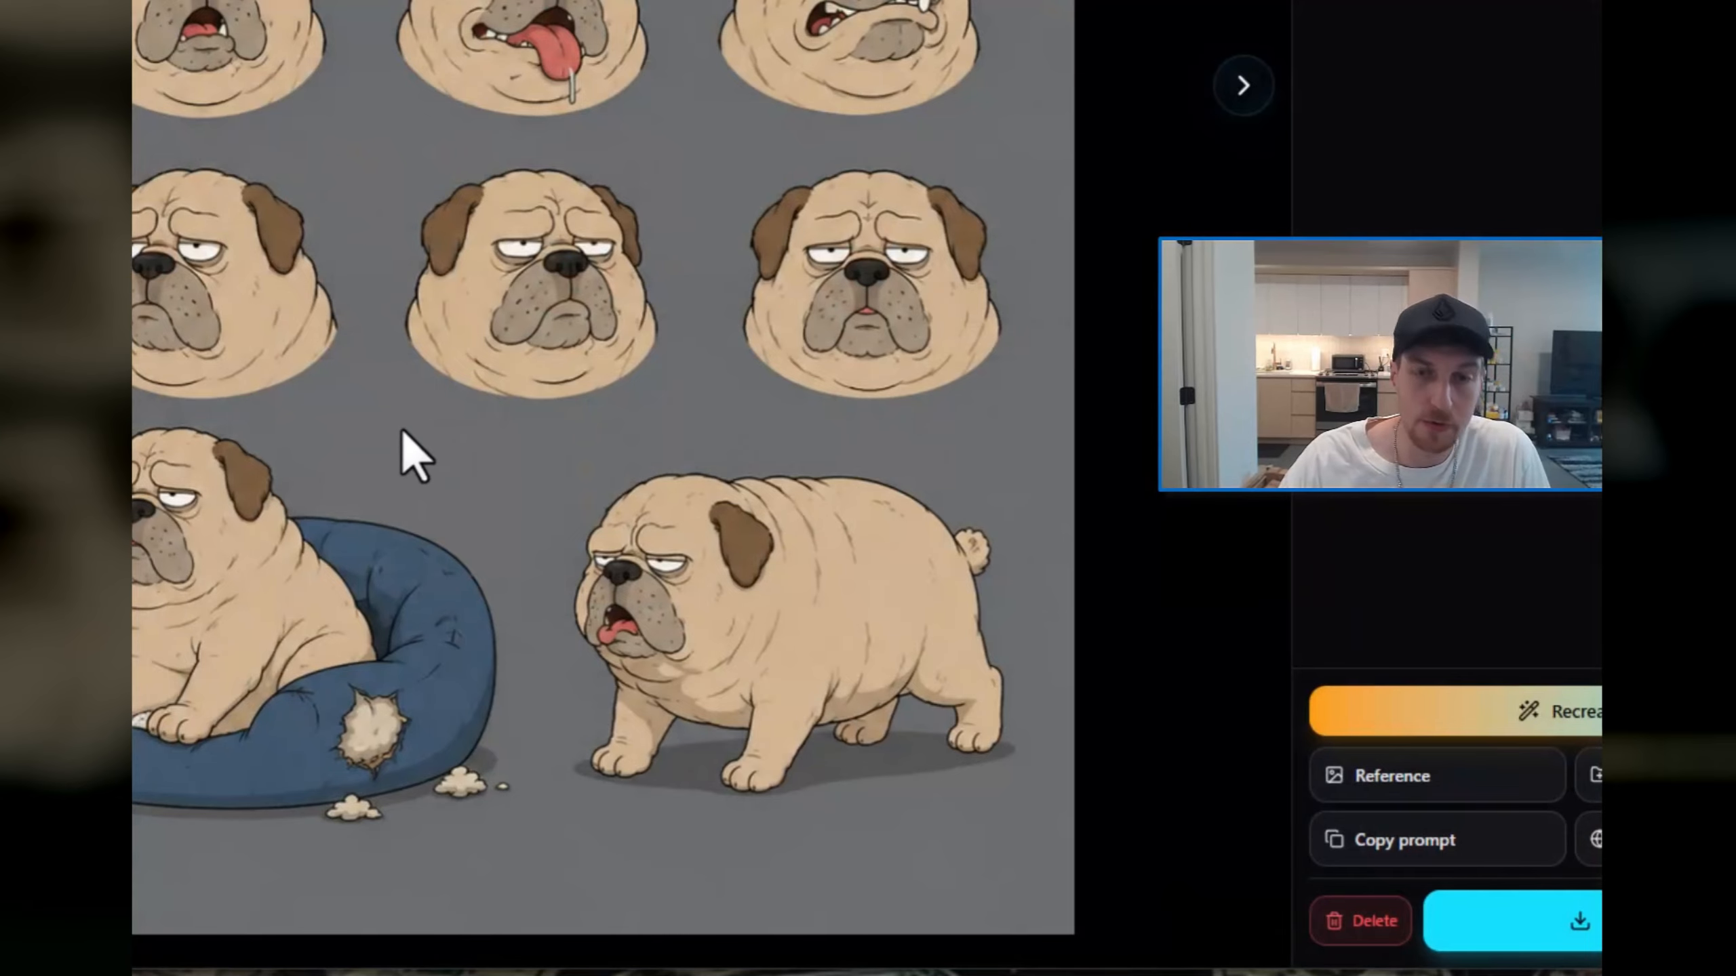
# Step: Compare the generated dog character sheets at full size and add the pale wrinkly dog's sheet as the second reference image
pyautogui.click(1242, 102)
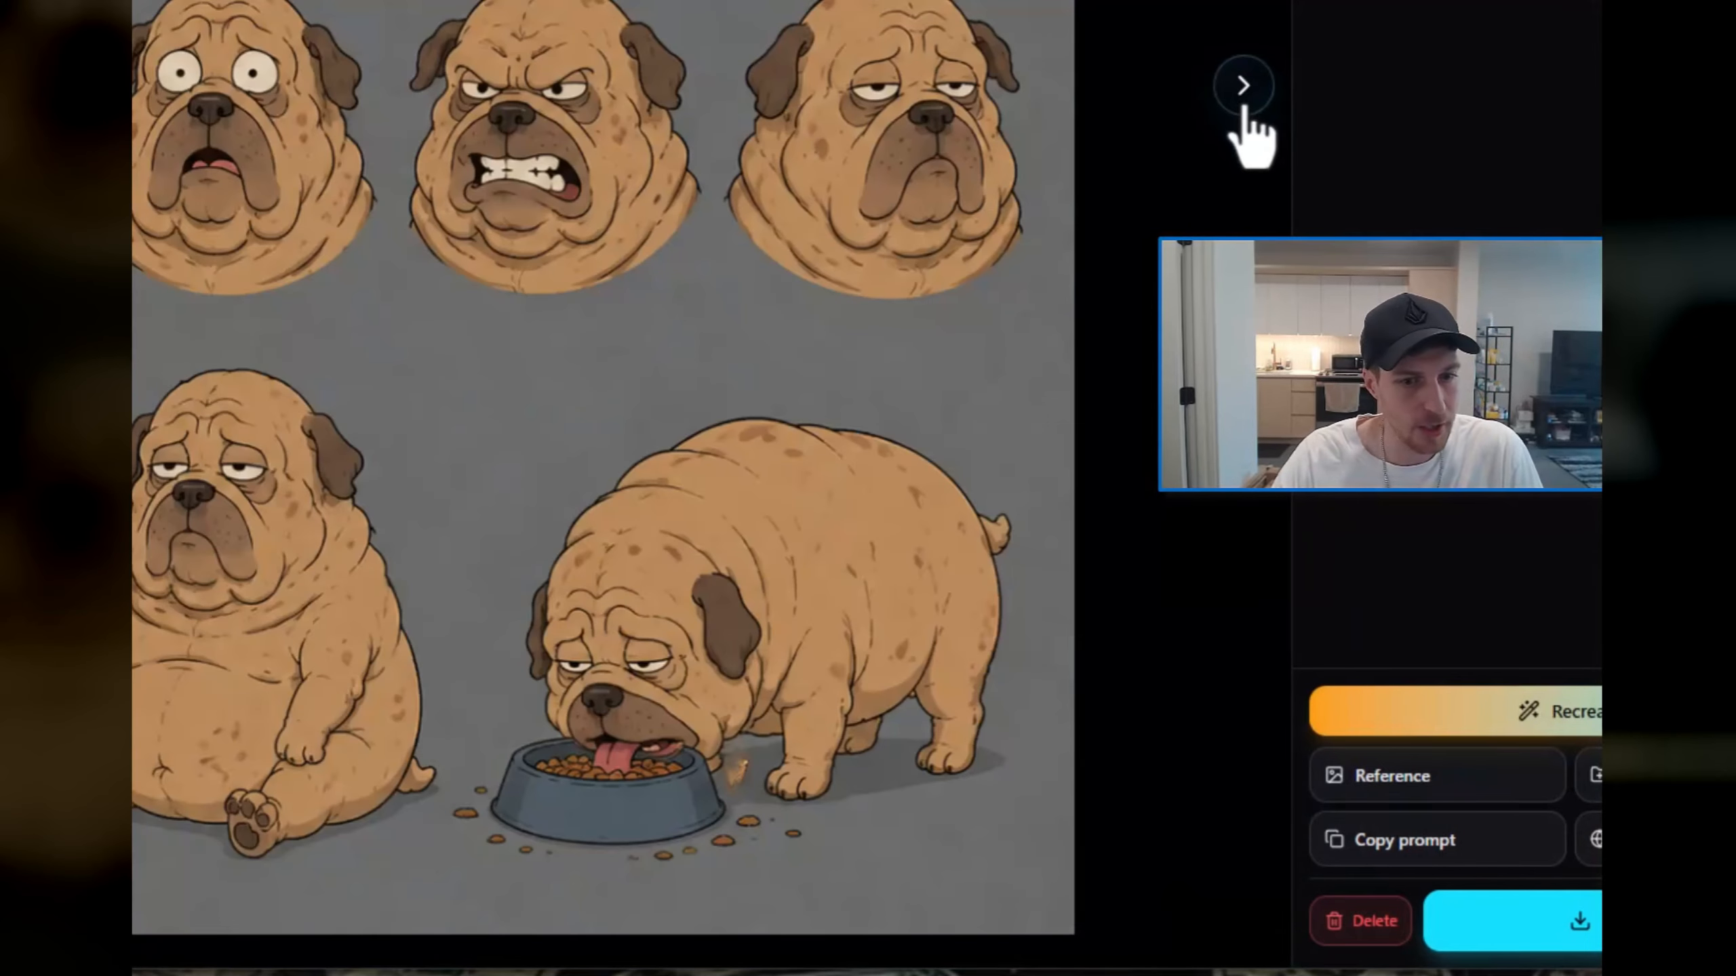
pyautogui.press('Right')
pyautogui.press('Right')
pyautogui.press('Right')
pyautogui.press('Right')
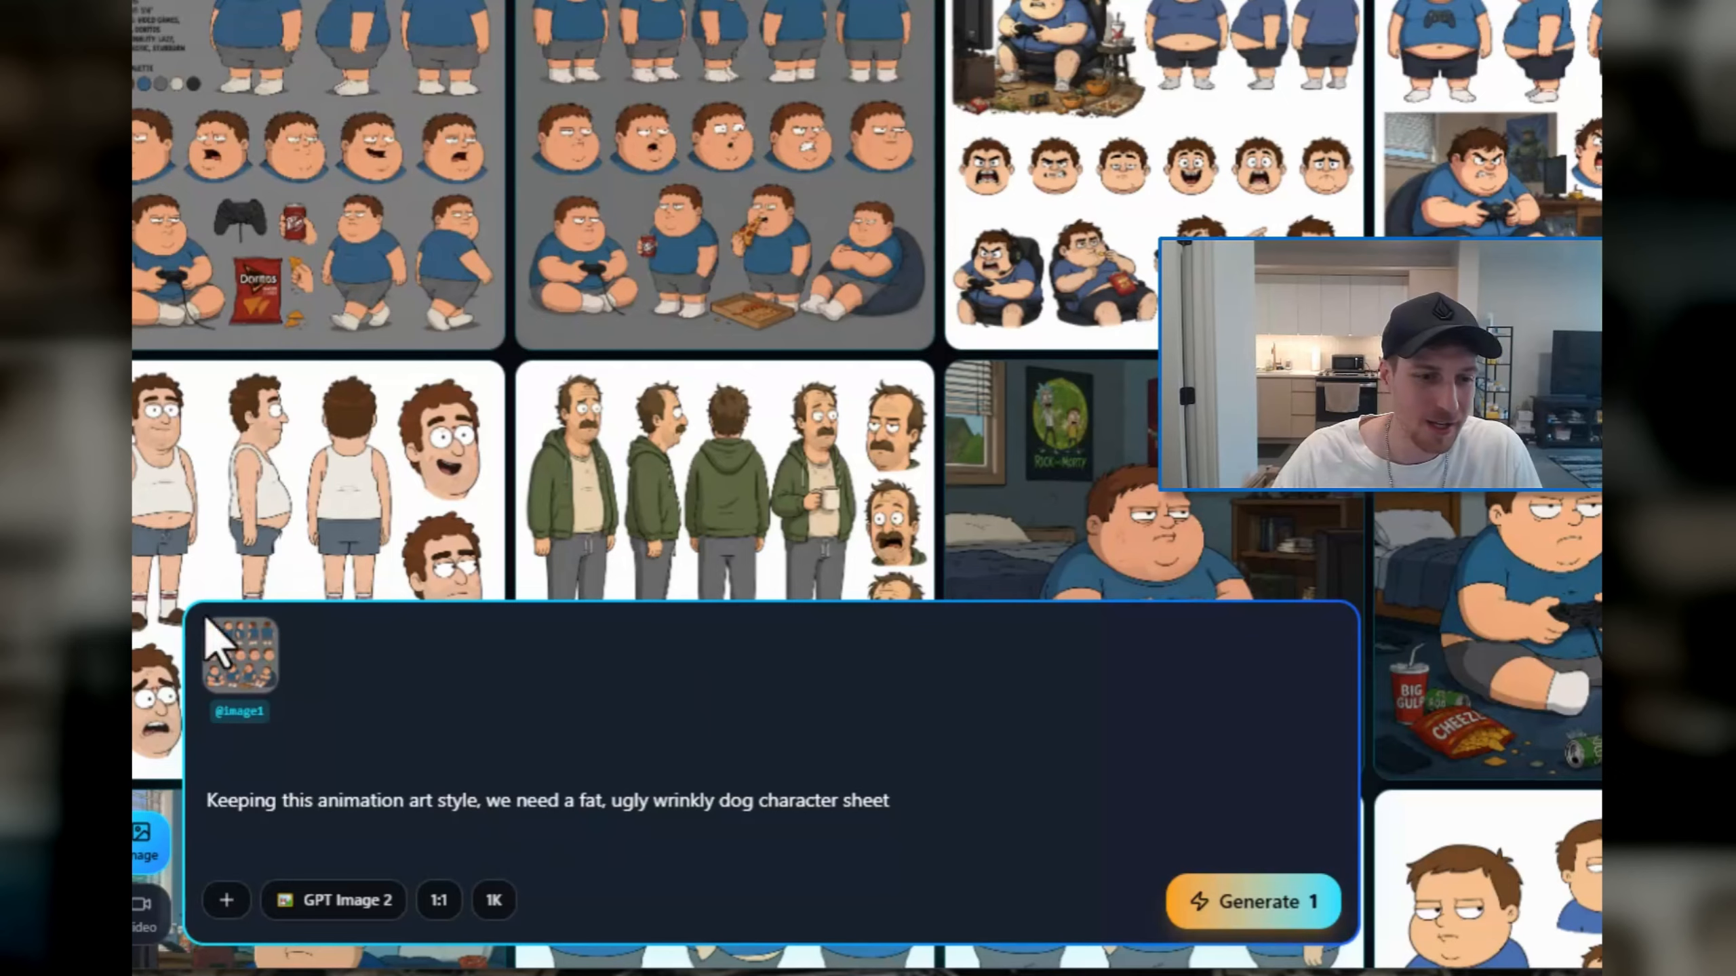
pyautogui.moveTo(65, 206); pyautogui.dragTo(410, 748)
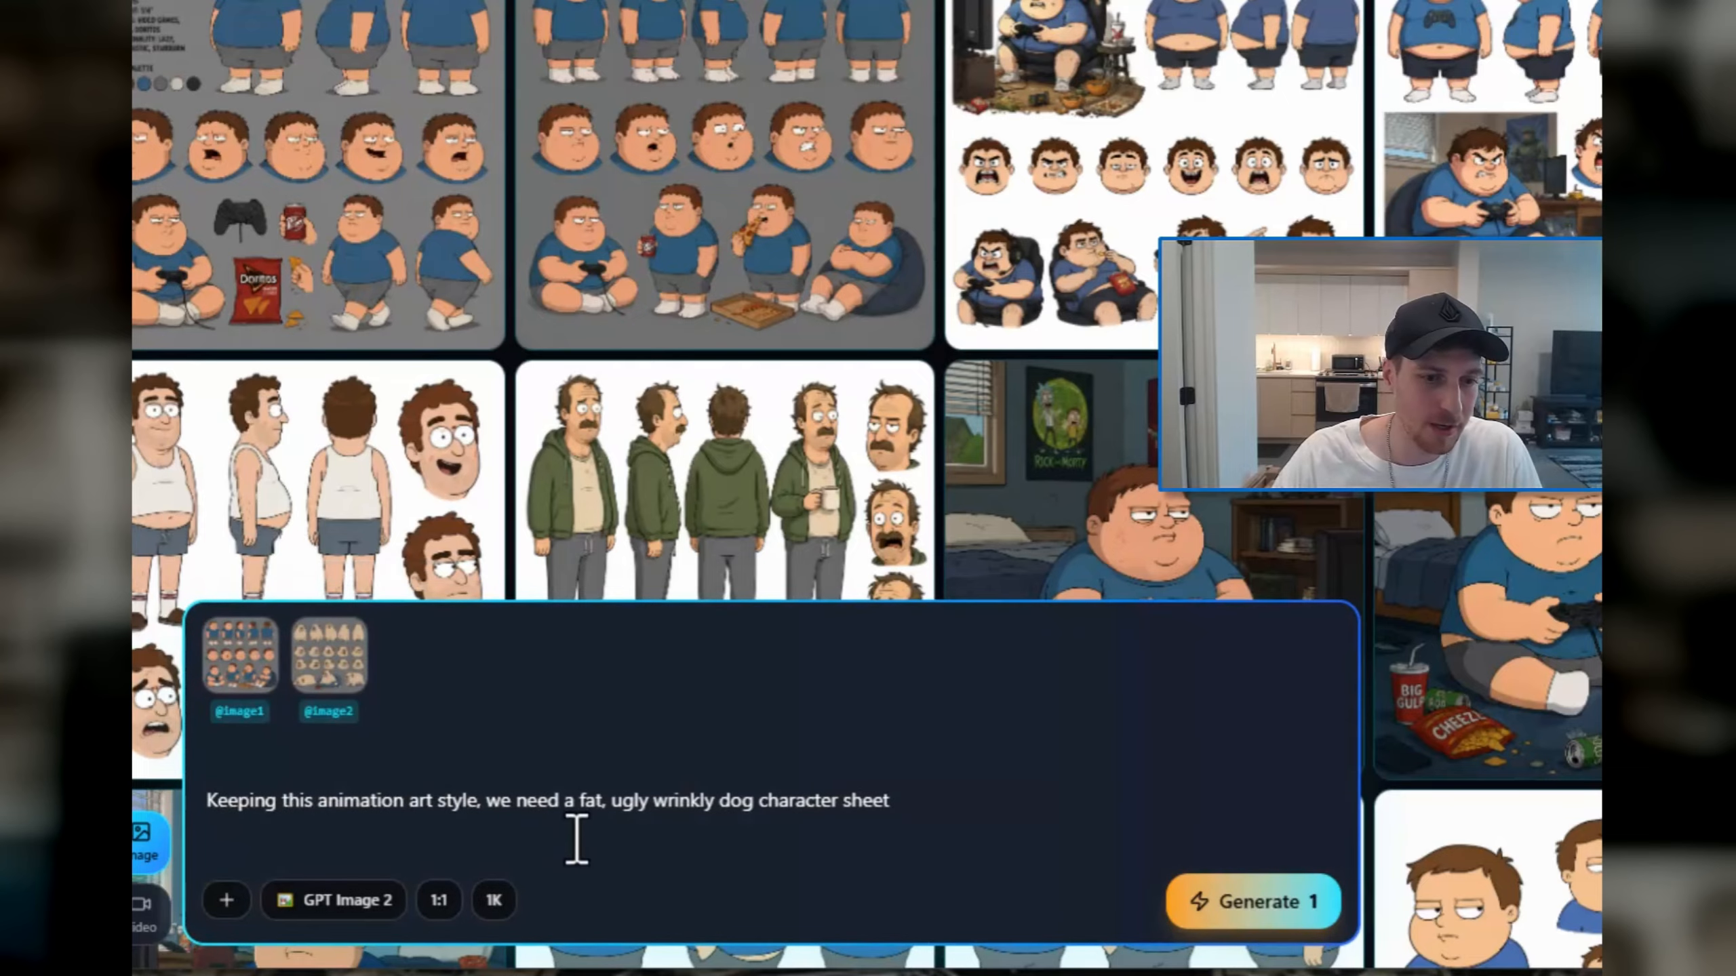
# Step: Shorten the existing dog prompt to "Keeping this animation art style,"
pyautogui.tripleClick(574, 800)
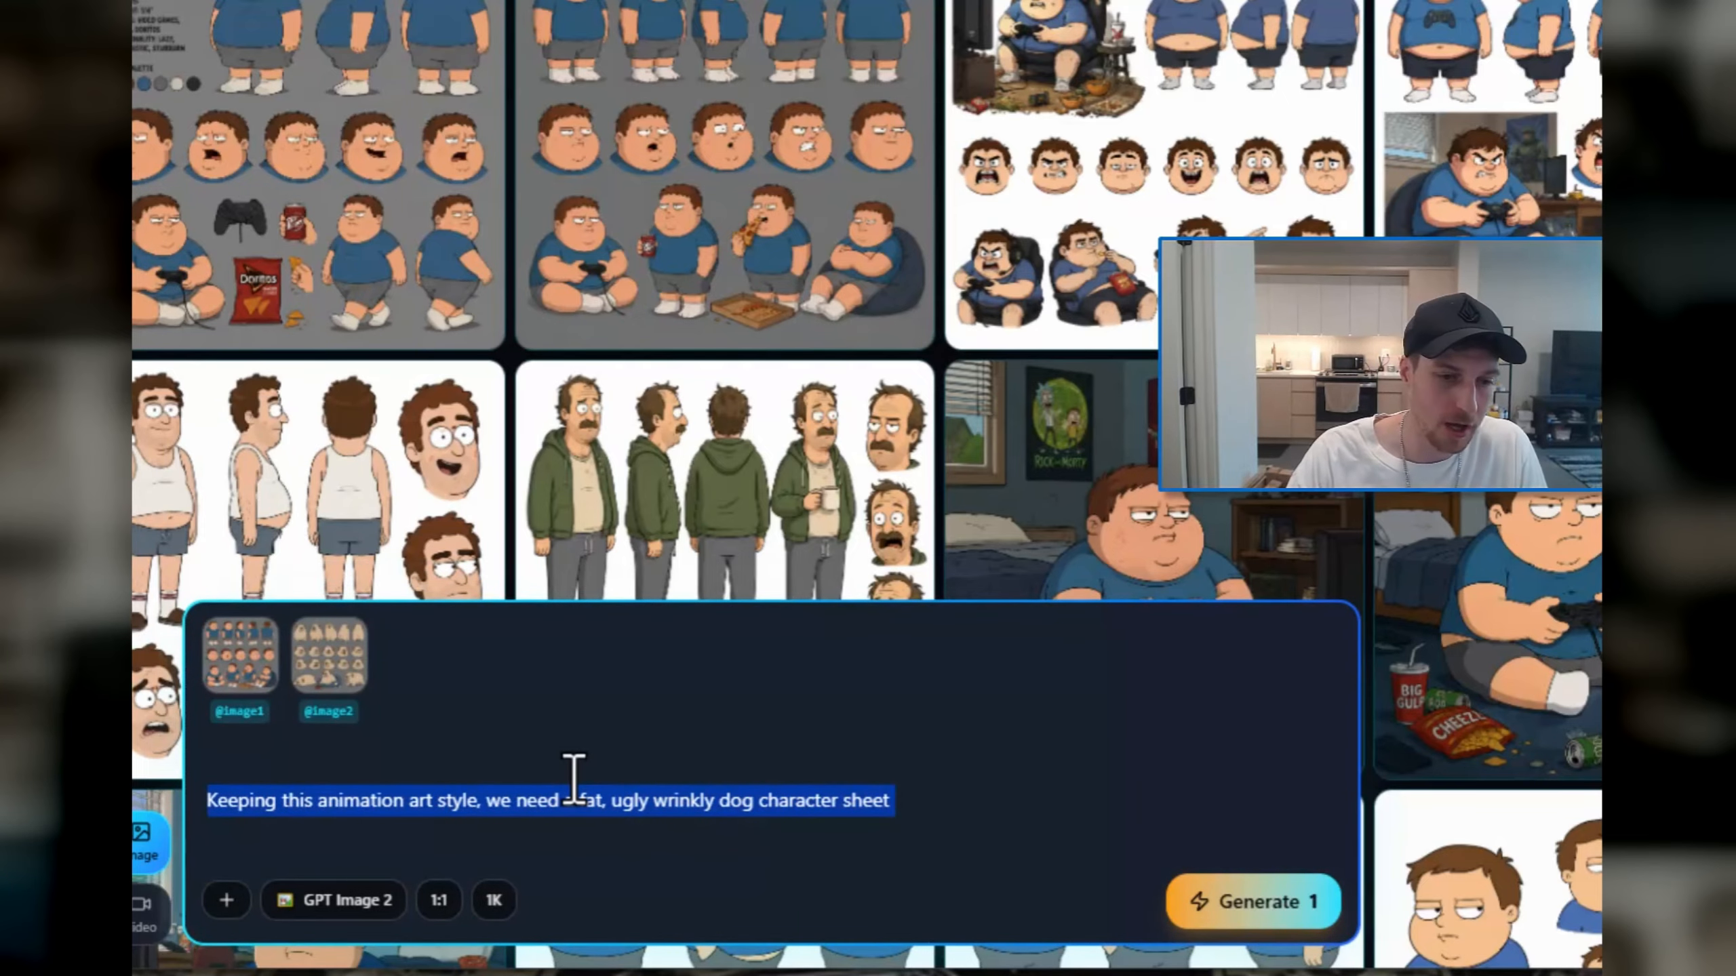
pyautogui.press('Right')
pyautogui.press('BackSpace')
pyautogui.press('BackSpace')
pyautogui.press('BackSpace')
pyautogui.press('BackSpace')
pyautogui.press('BackSpace')
pyautogui.press('BackSpace')
pyautogui.press('BackSpace')
pyautogui.press('BackSpace')
pyautogui.press('BackSpace')
pyautogui.press('BackSpace')
pyautogui.press('BackSpace')
pyautogui.press('BackSpace')
pyautogui.press('BackSpace')
pyautogui.press('BackSpace')
pyautogui.press('BackSpace')
pyautogui.press('BackSpace')
pyautogui.press('BackSpace')
pyautogui.press('BackSpace')
pyautogui.press('BackSpace')
pyautogui.press('BackSpace')
pyautogui.press('BackSpace')
pyautogui.press('BackSpace')
pyautogui.press('BackSpace')
pyautogui.press('BackSpace')
pyautogui.press('BackSpace')
pyautogui.press('BackSpace')
pyautogui.press('BackSpace')
pyautogui.press('BackSpace')
pyautogui.press('BackSpace')
pyautogui.press('BackSpace')
pyautogui.press('BackSpace')
pyautogui.press('BackSpace')
pyautogui.press('BackSpace')
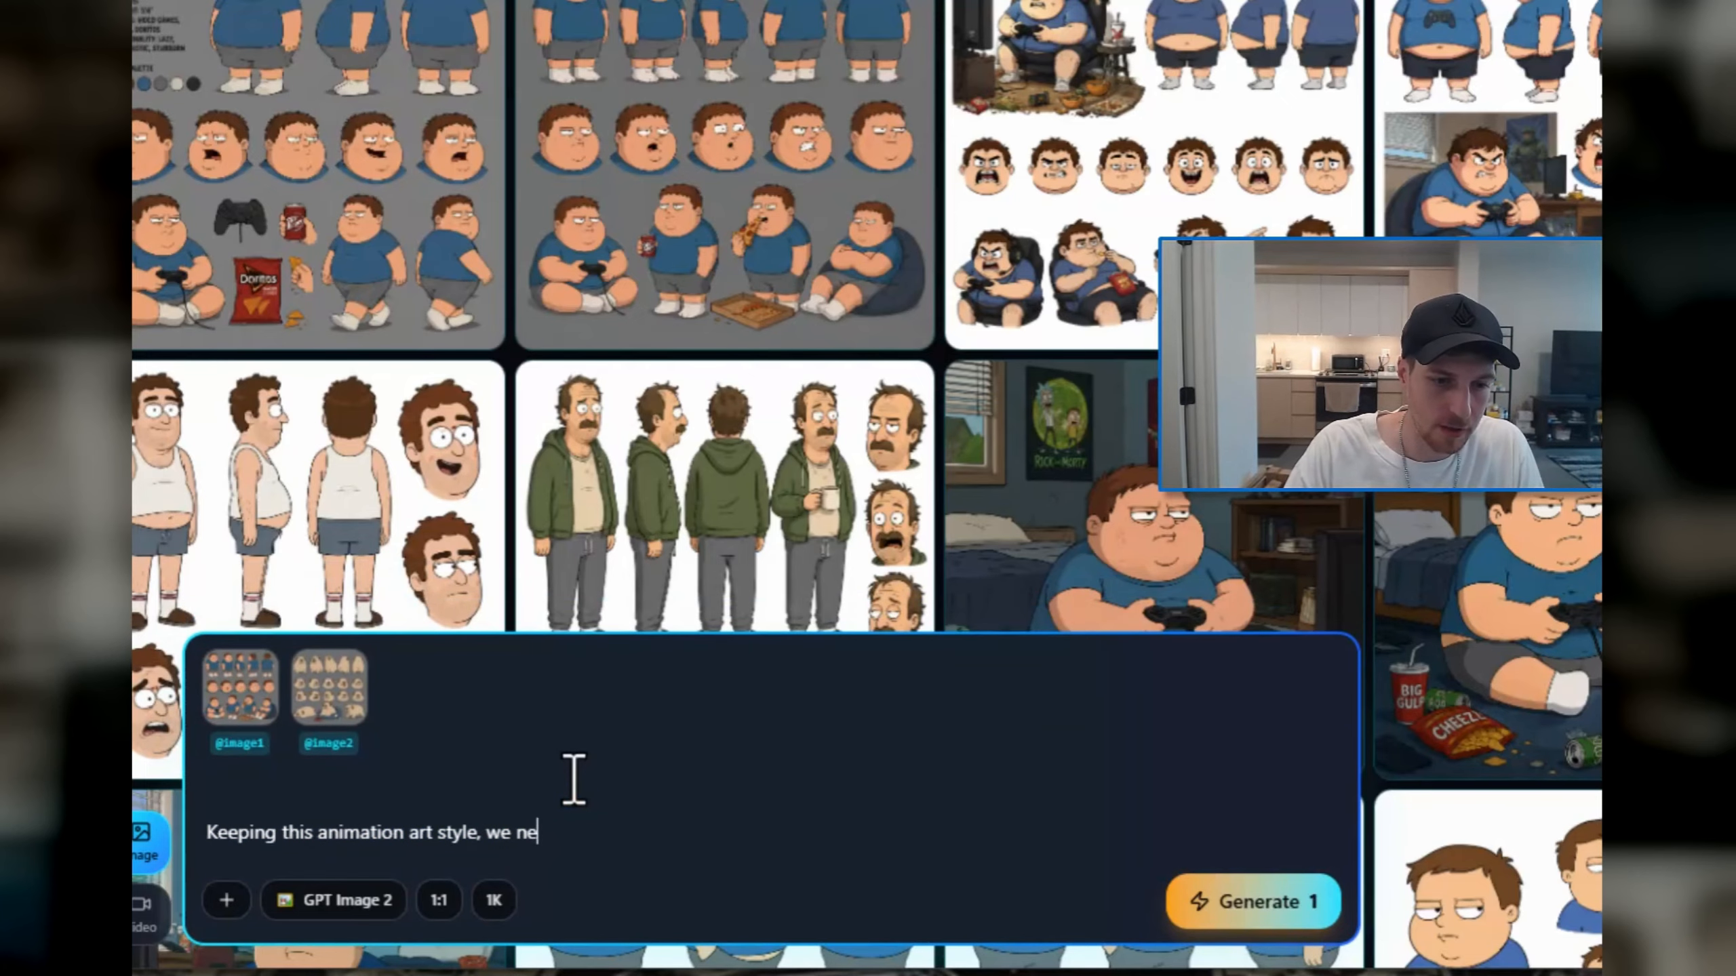
pyautogui.press('BackSpace')
# Step: Continue the prompt with "make a character sheet for an 50 year old dad, worn down"
pyautogui.write('make a chara')
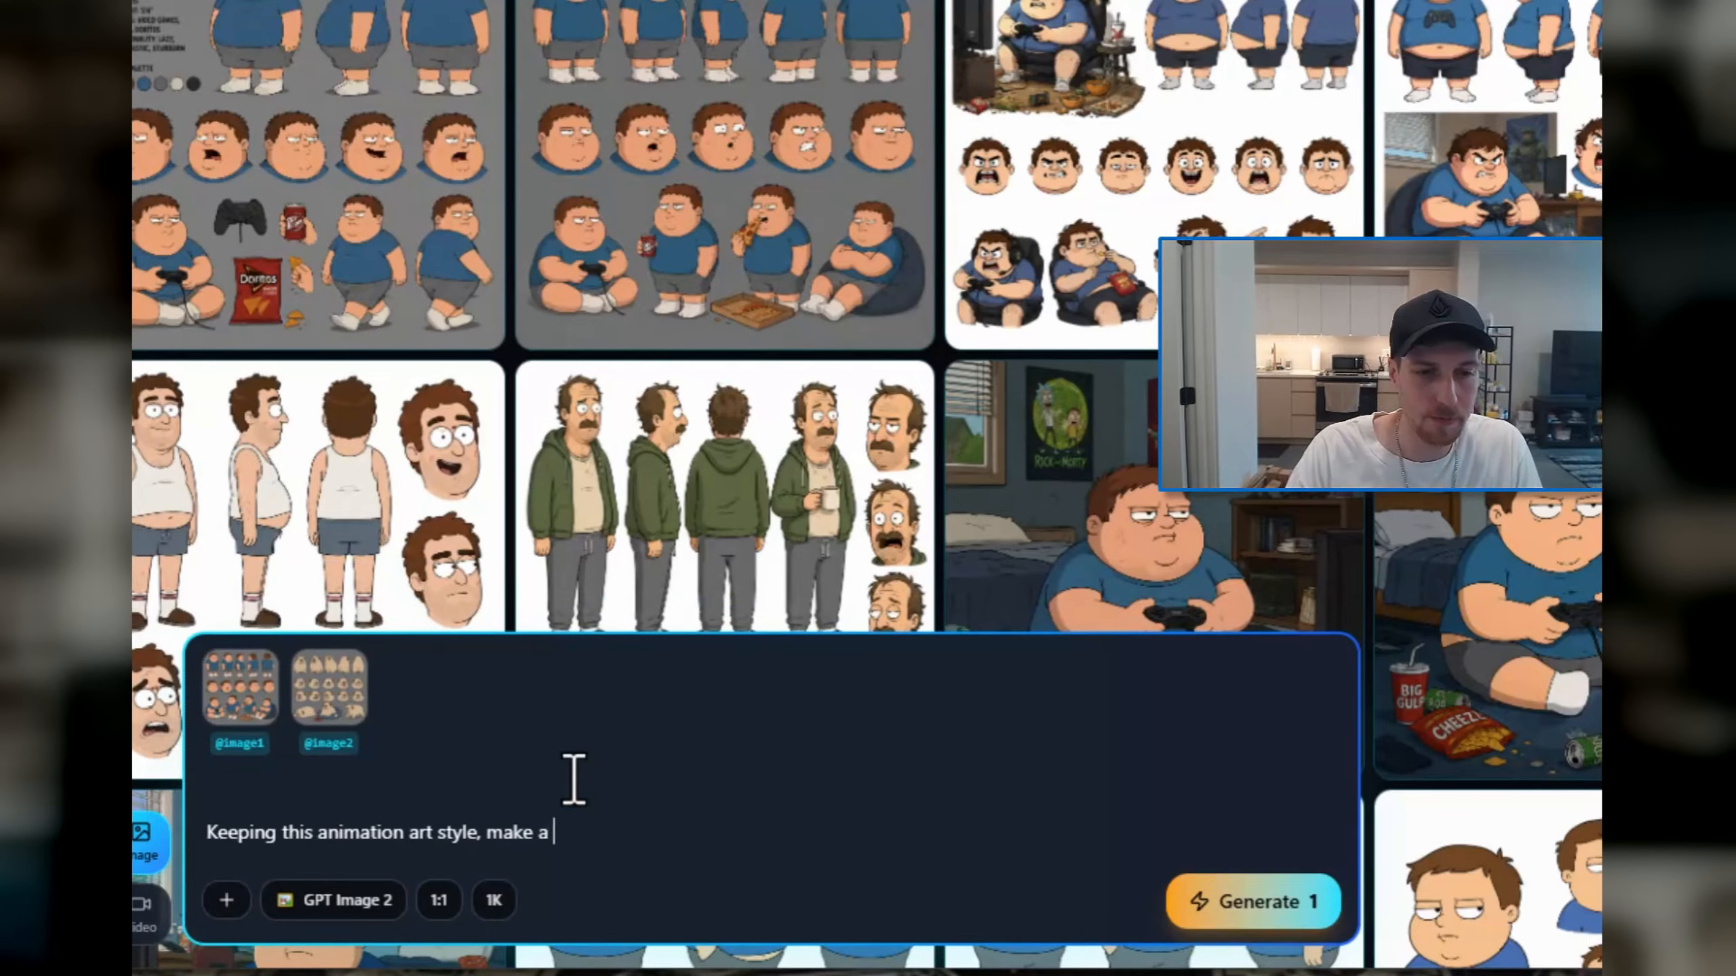
pyautogui.write('cter sheet ')
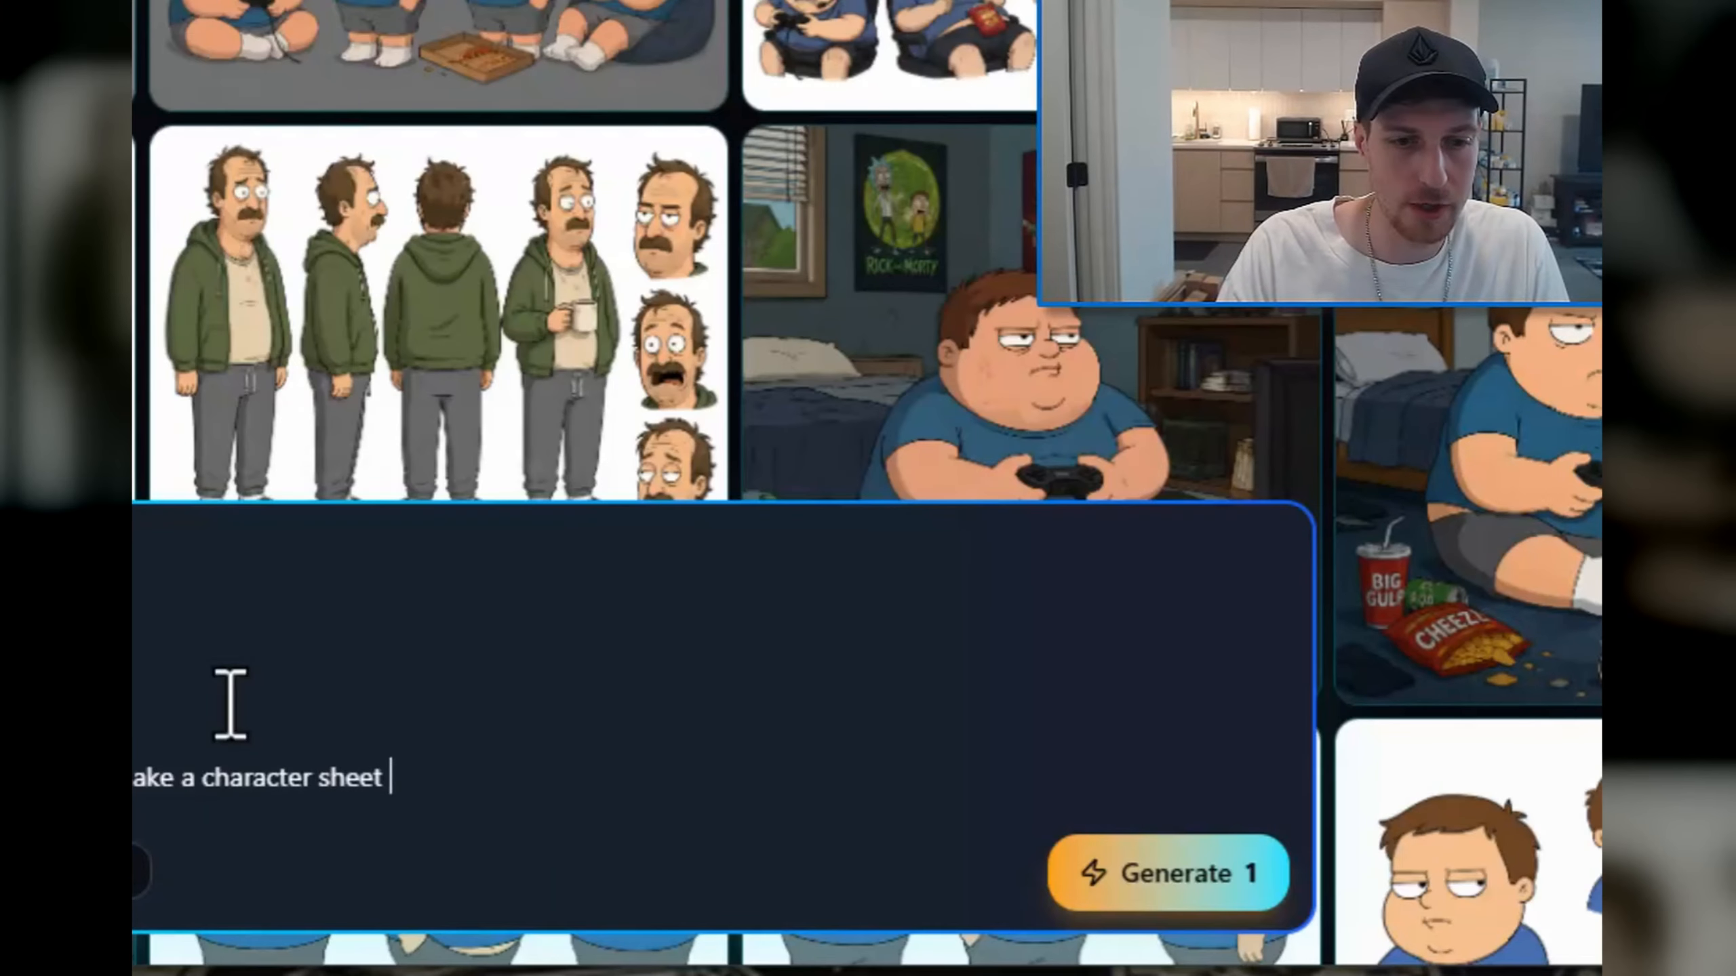
pyautogui.write('for an 50 y')
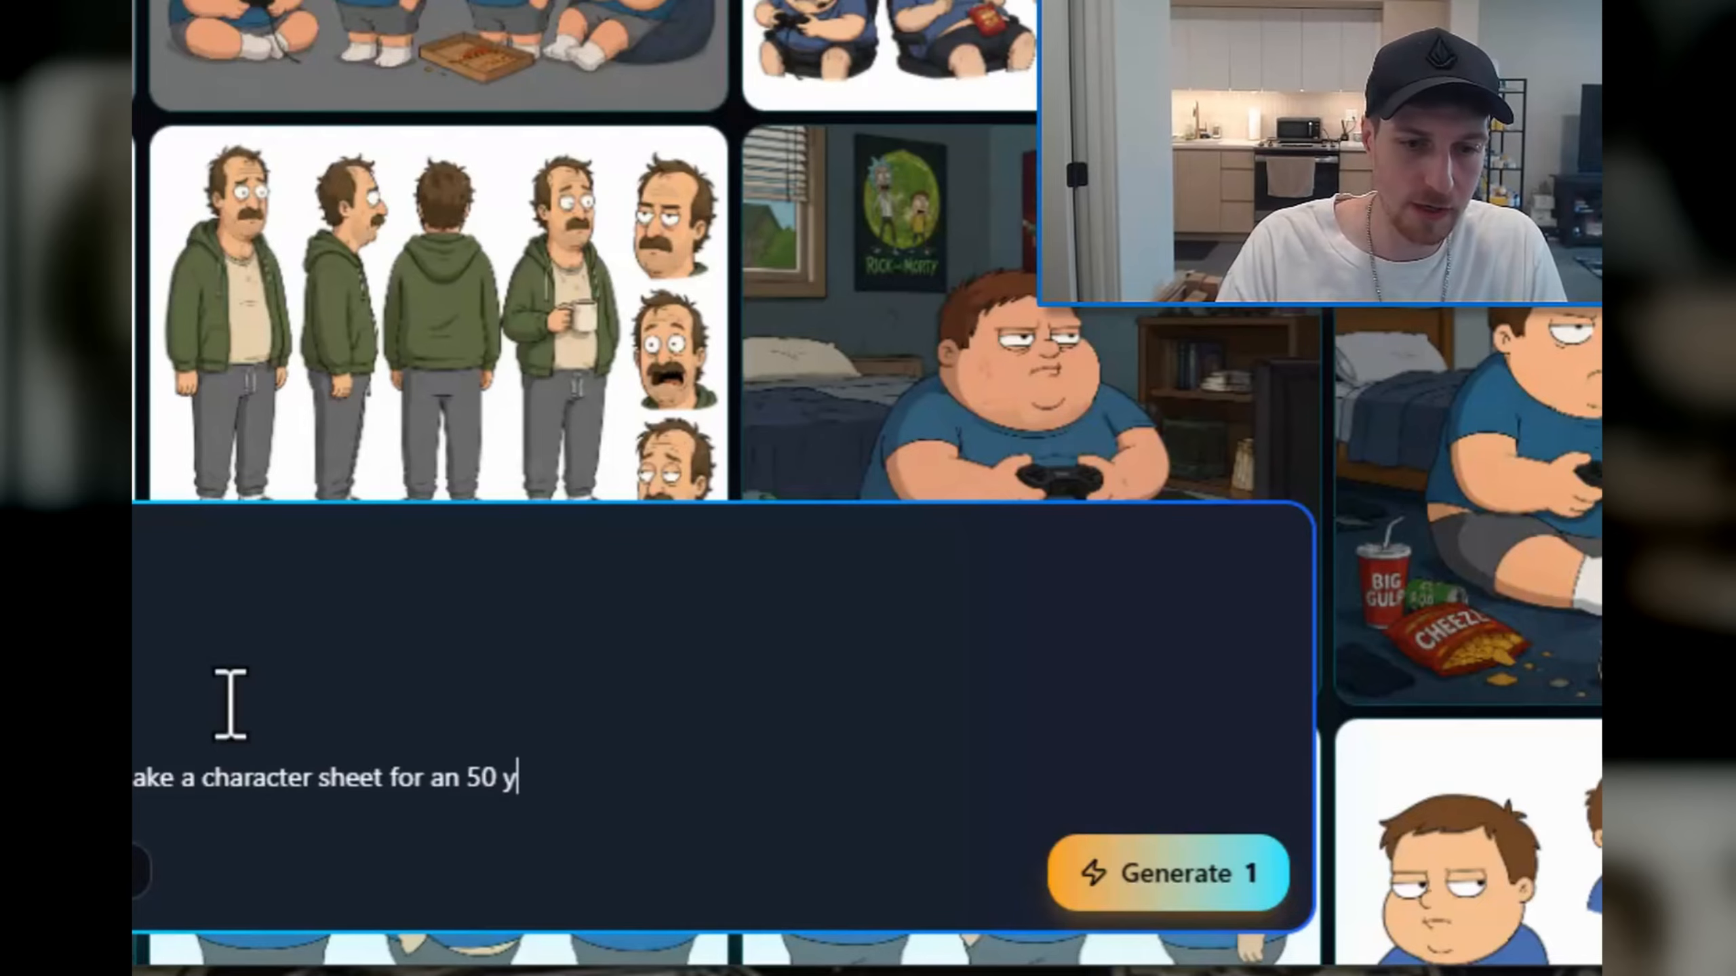
pyautogui.write('ear old dad, wor')
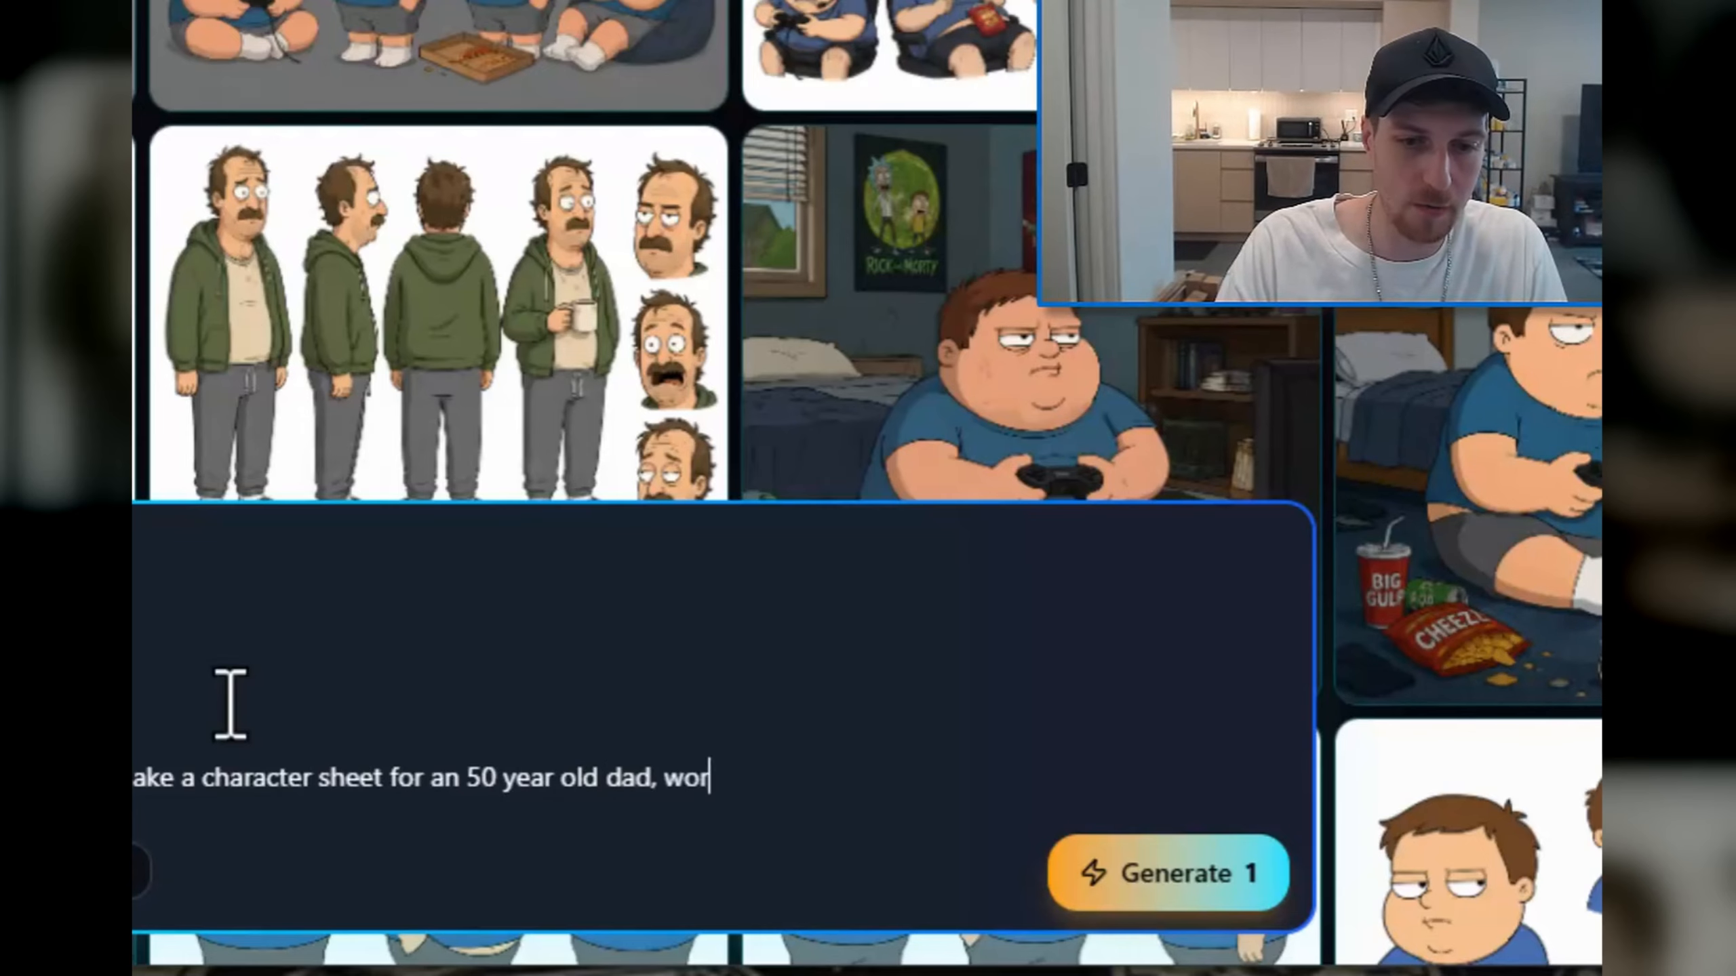
pyautogui.write('n down with a bear')
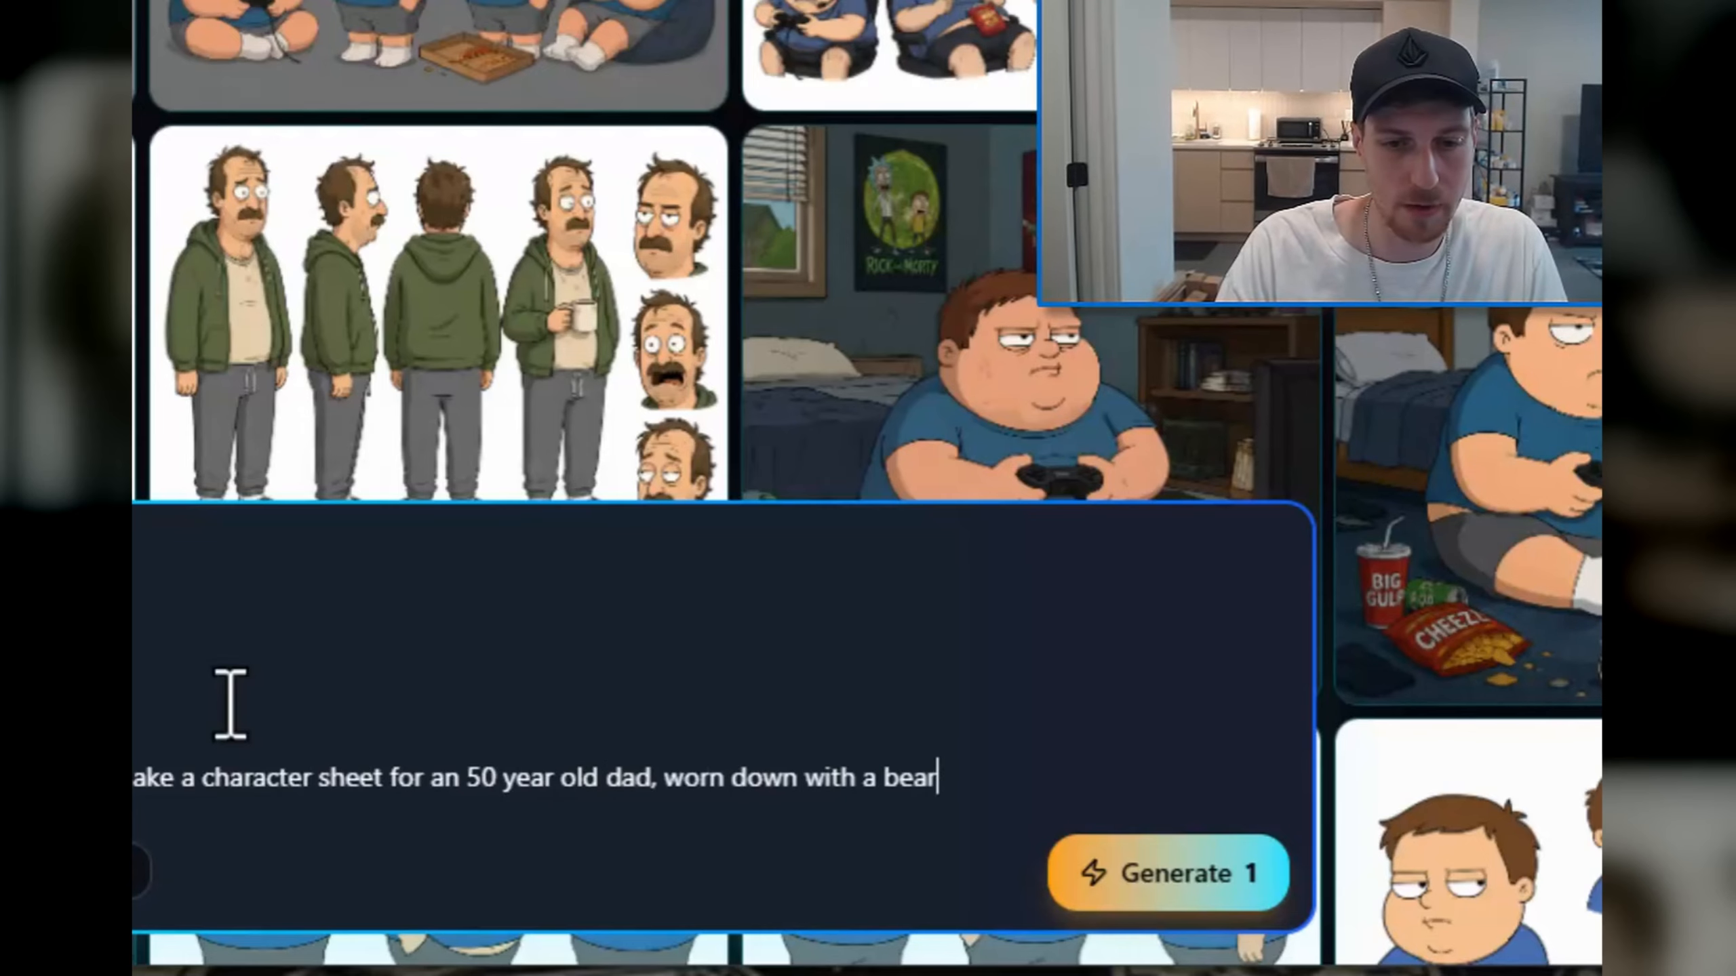
pyautogui.write(' belly, depres')
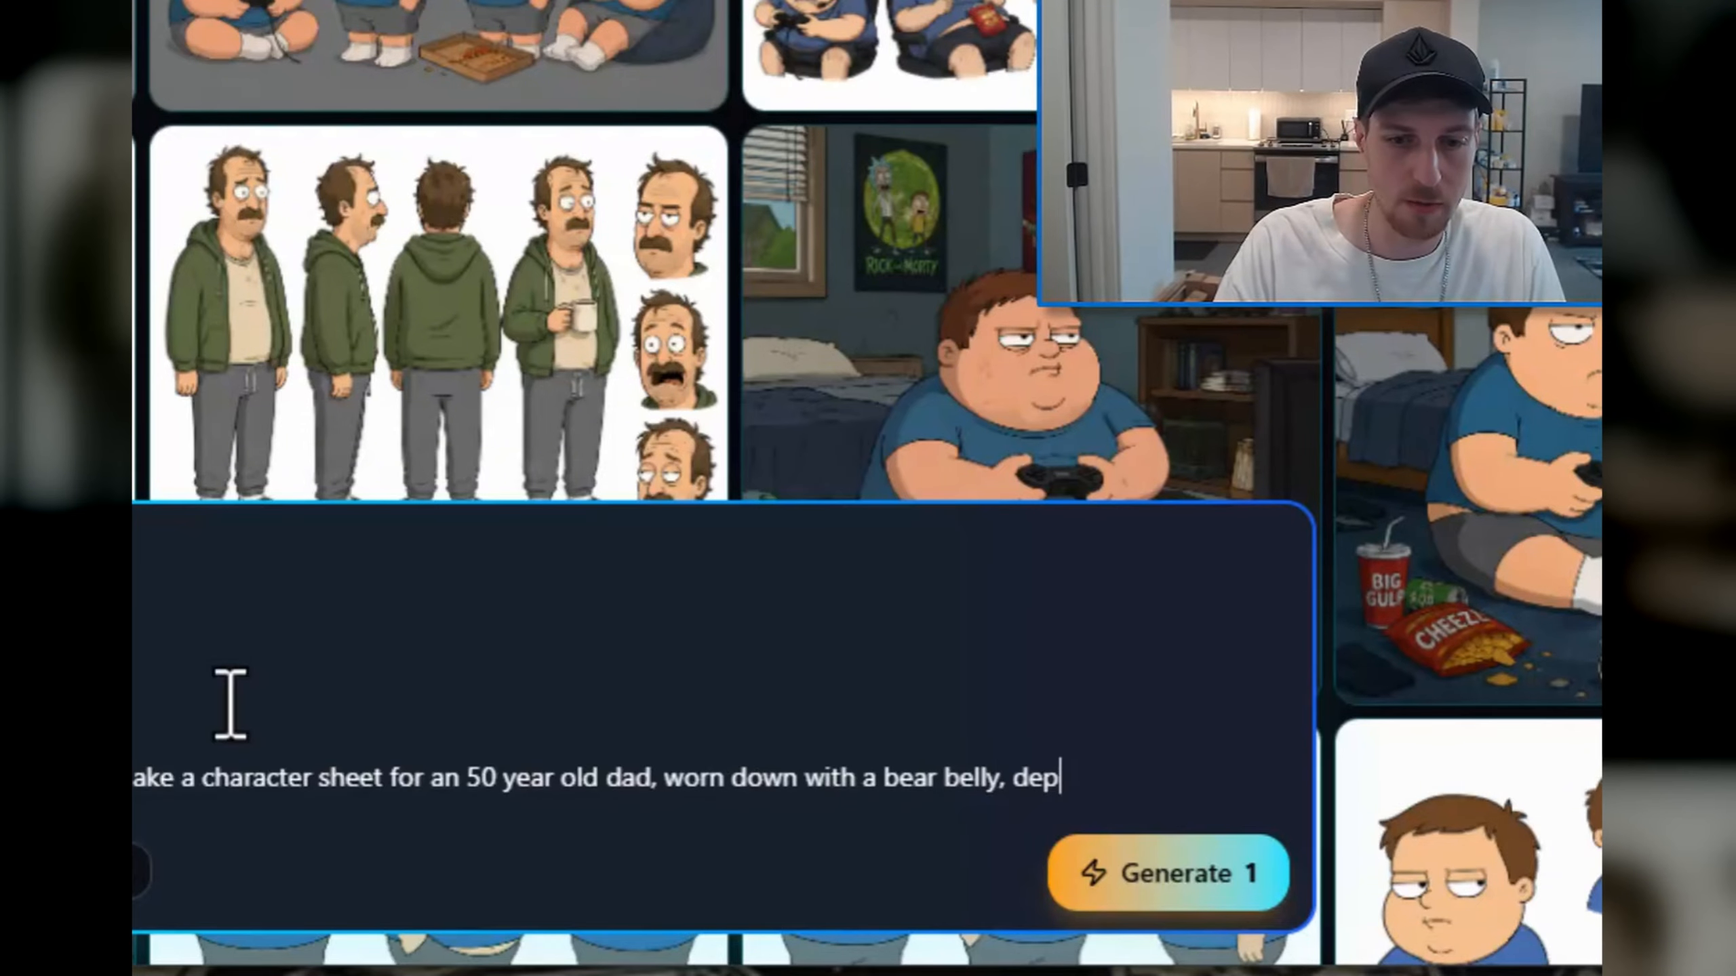
pyautogui.write('ssed looki')
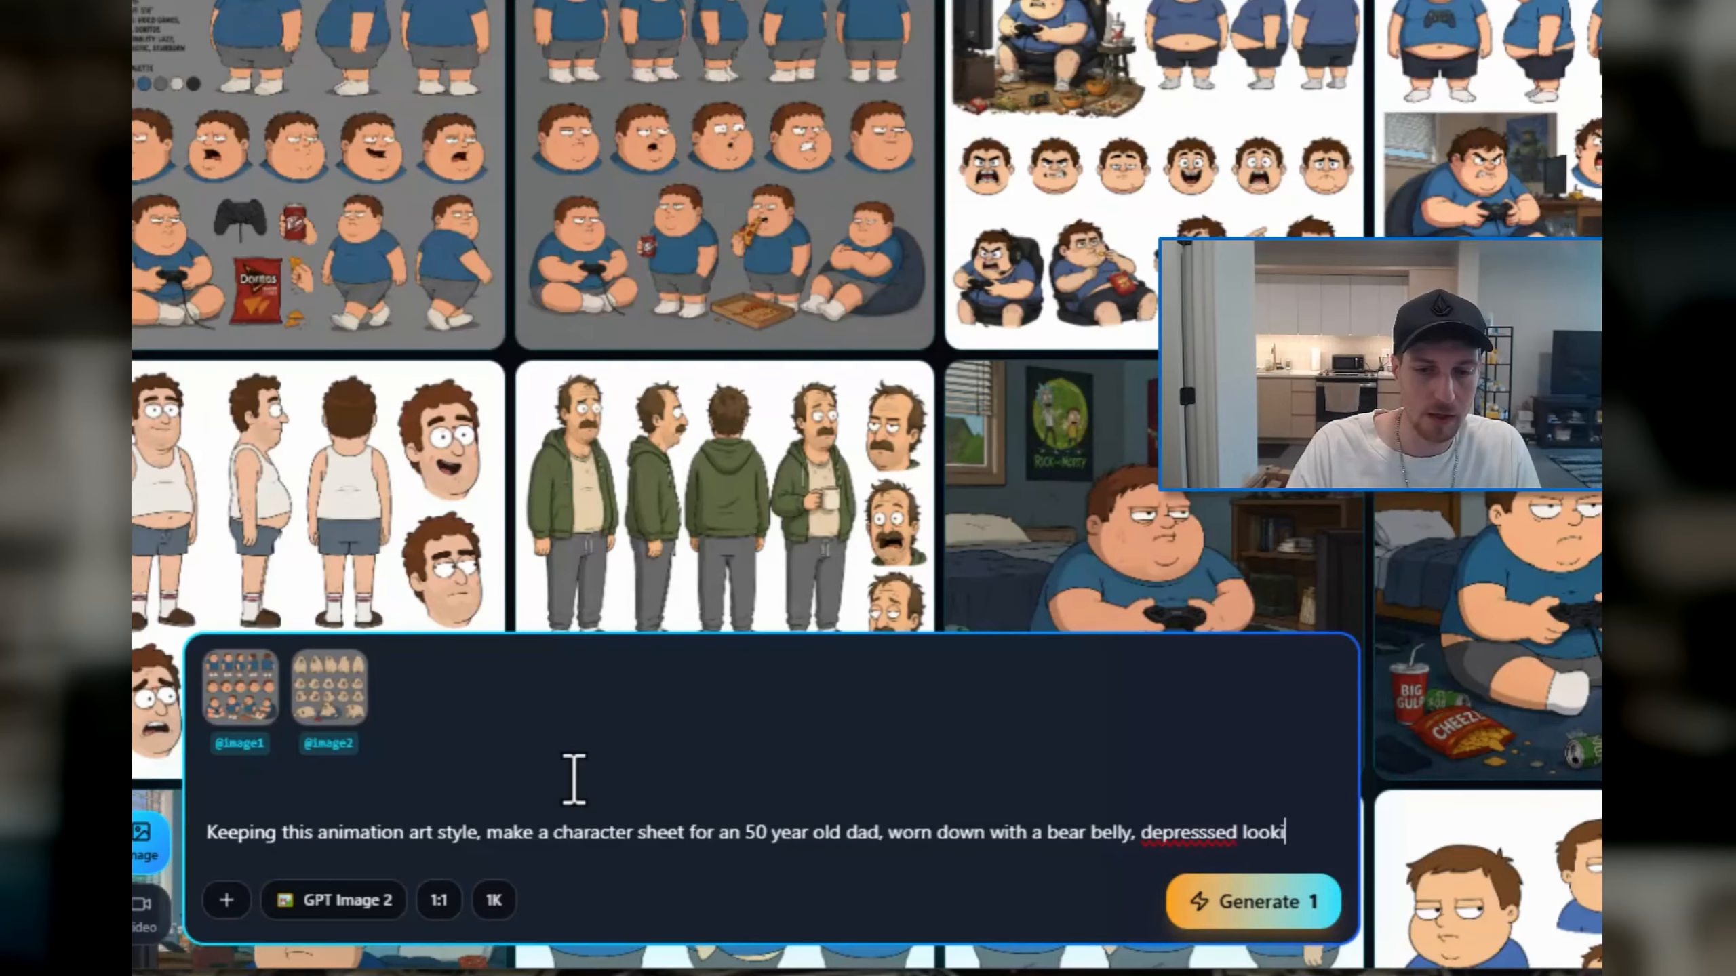
pyautogui.write('ng but trying his ')
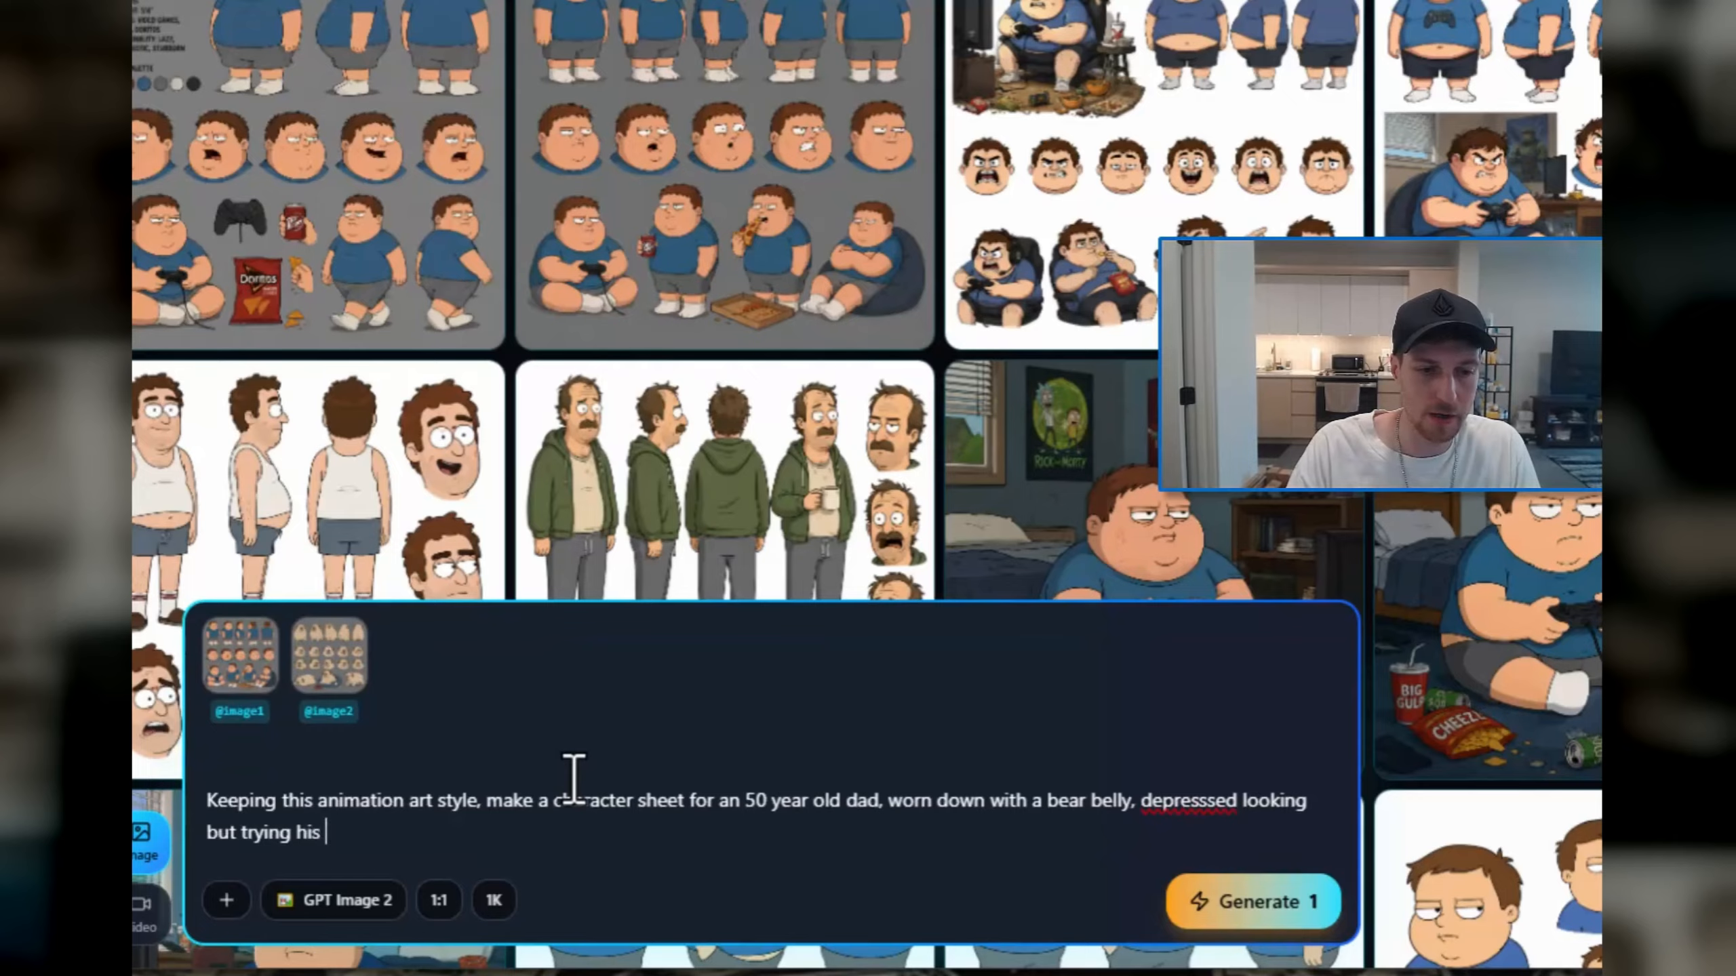
pyautogui.write('hardest')
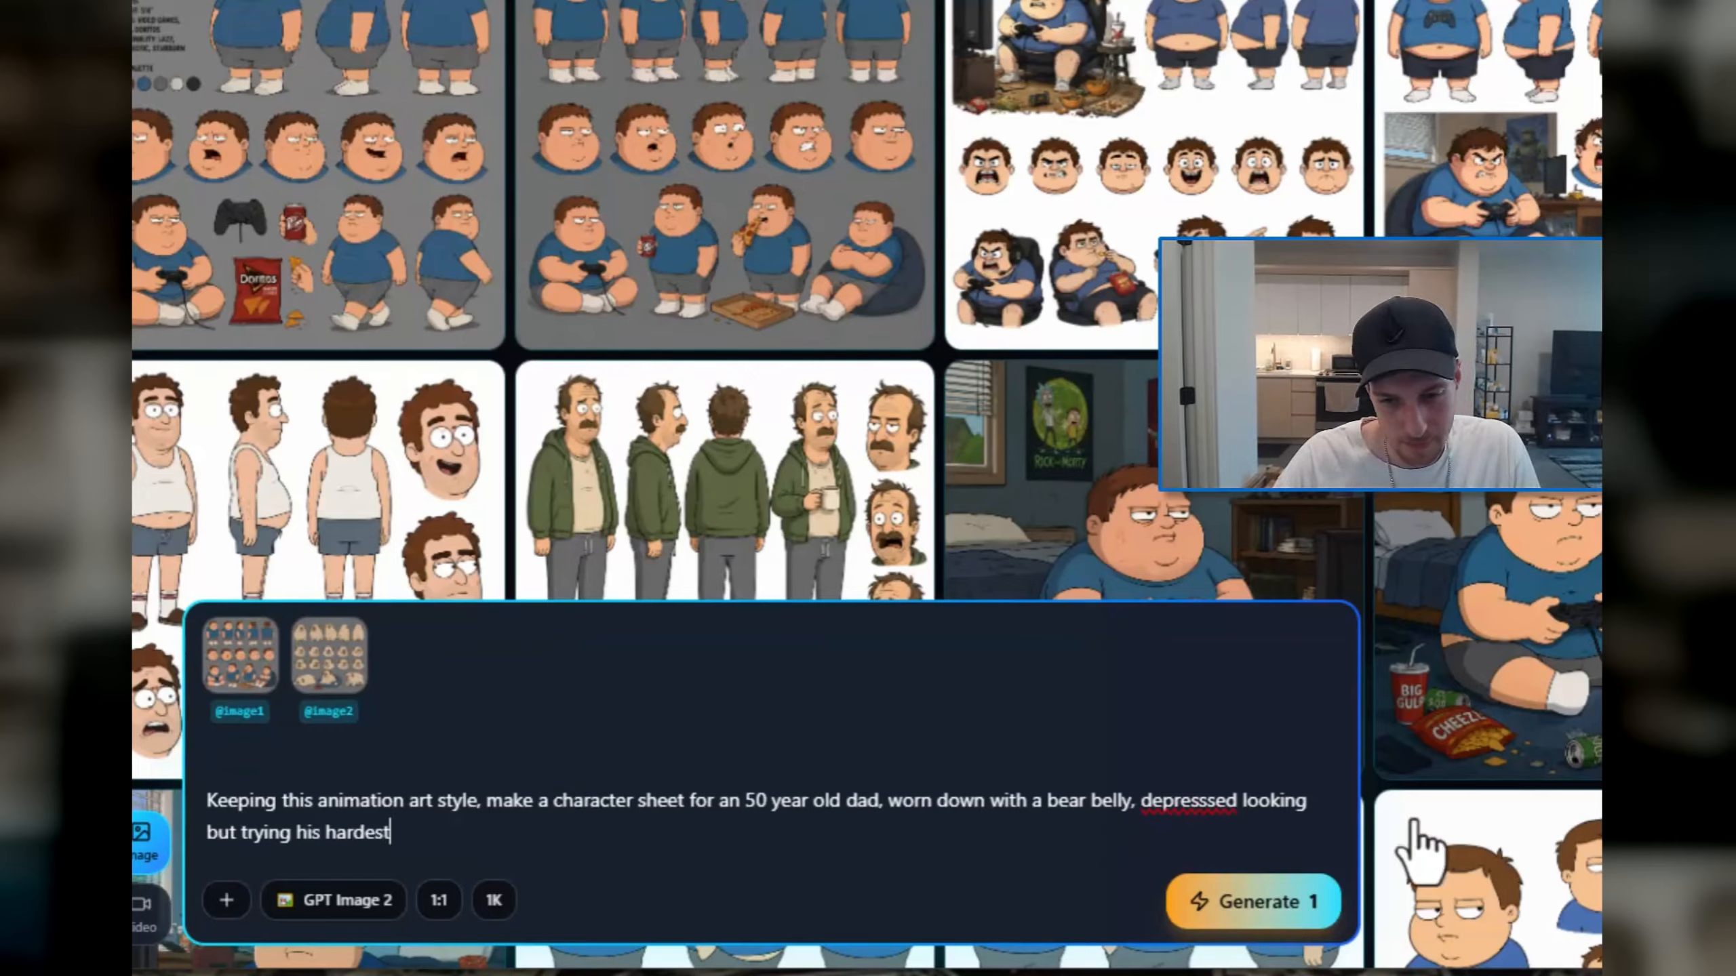
# Step: Complete the prompt with "with a bear belly, depresssed looking but trying his hardest" and generate multiple variations of the dad sheet
pyautogui.click(1253, 915)
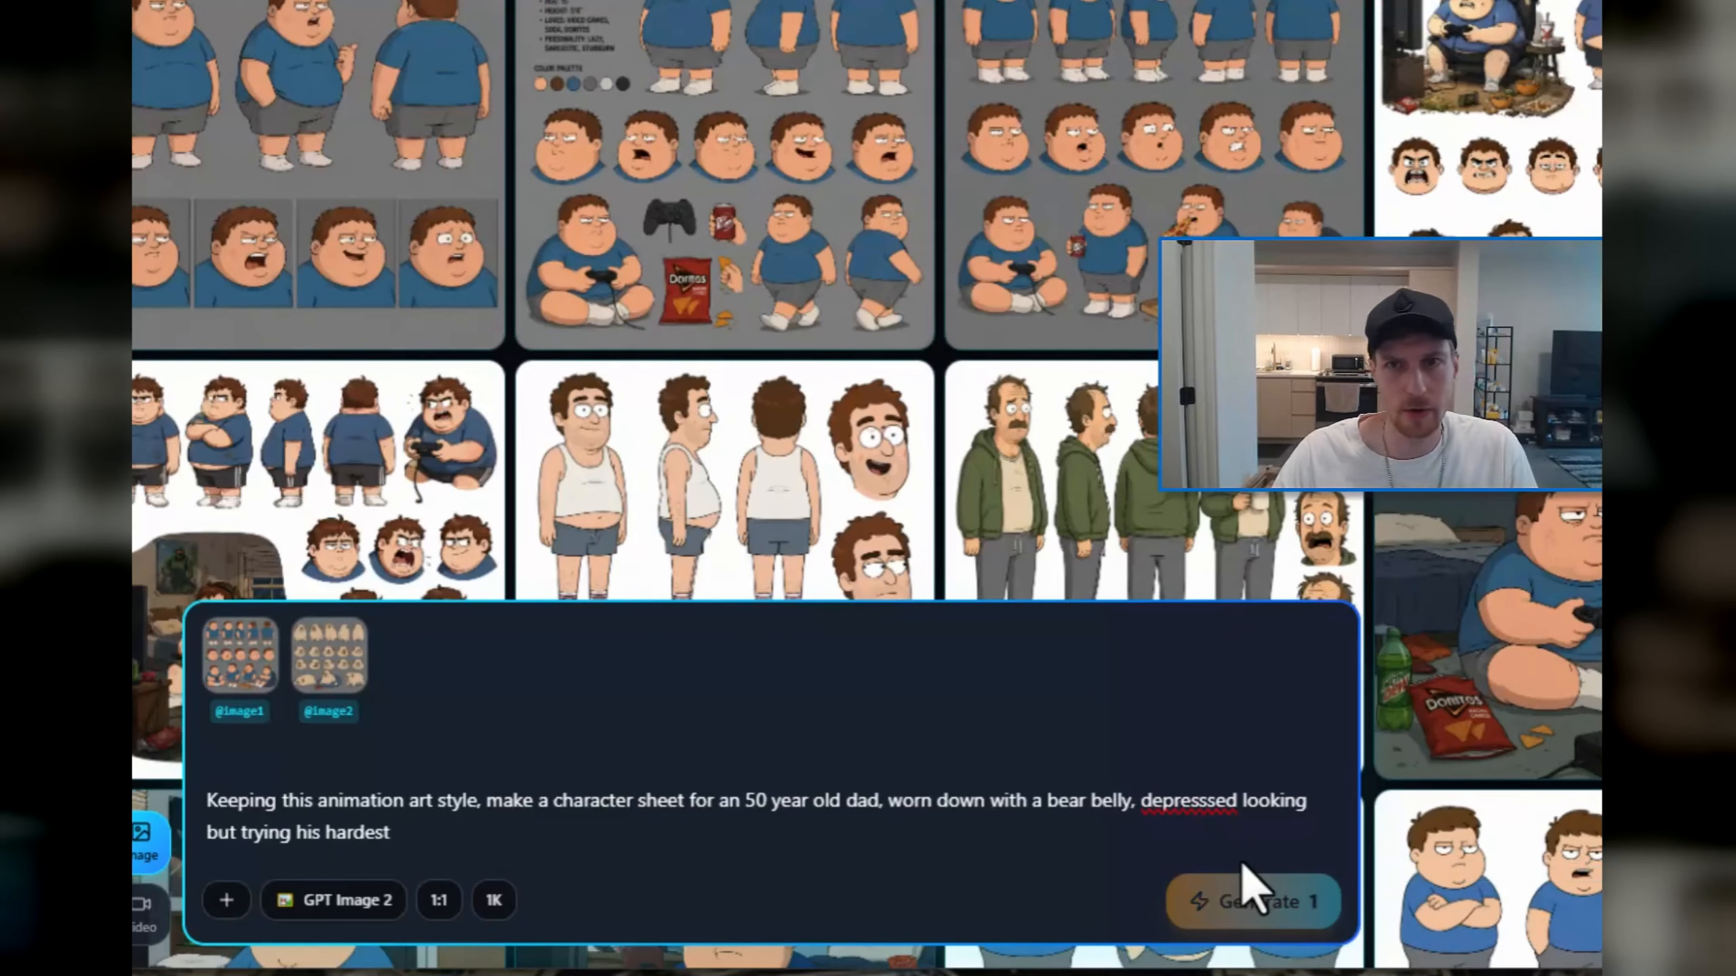
pyautogui.click(1254, 915)
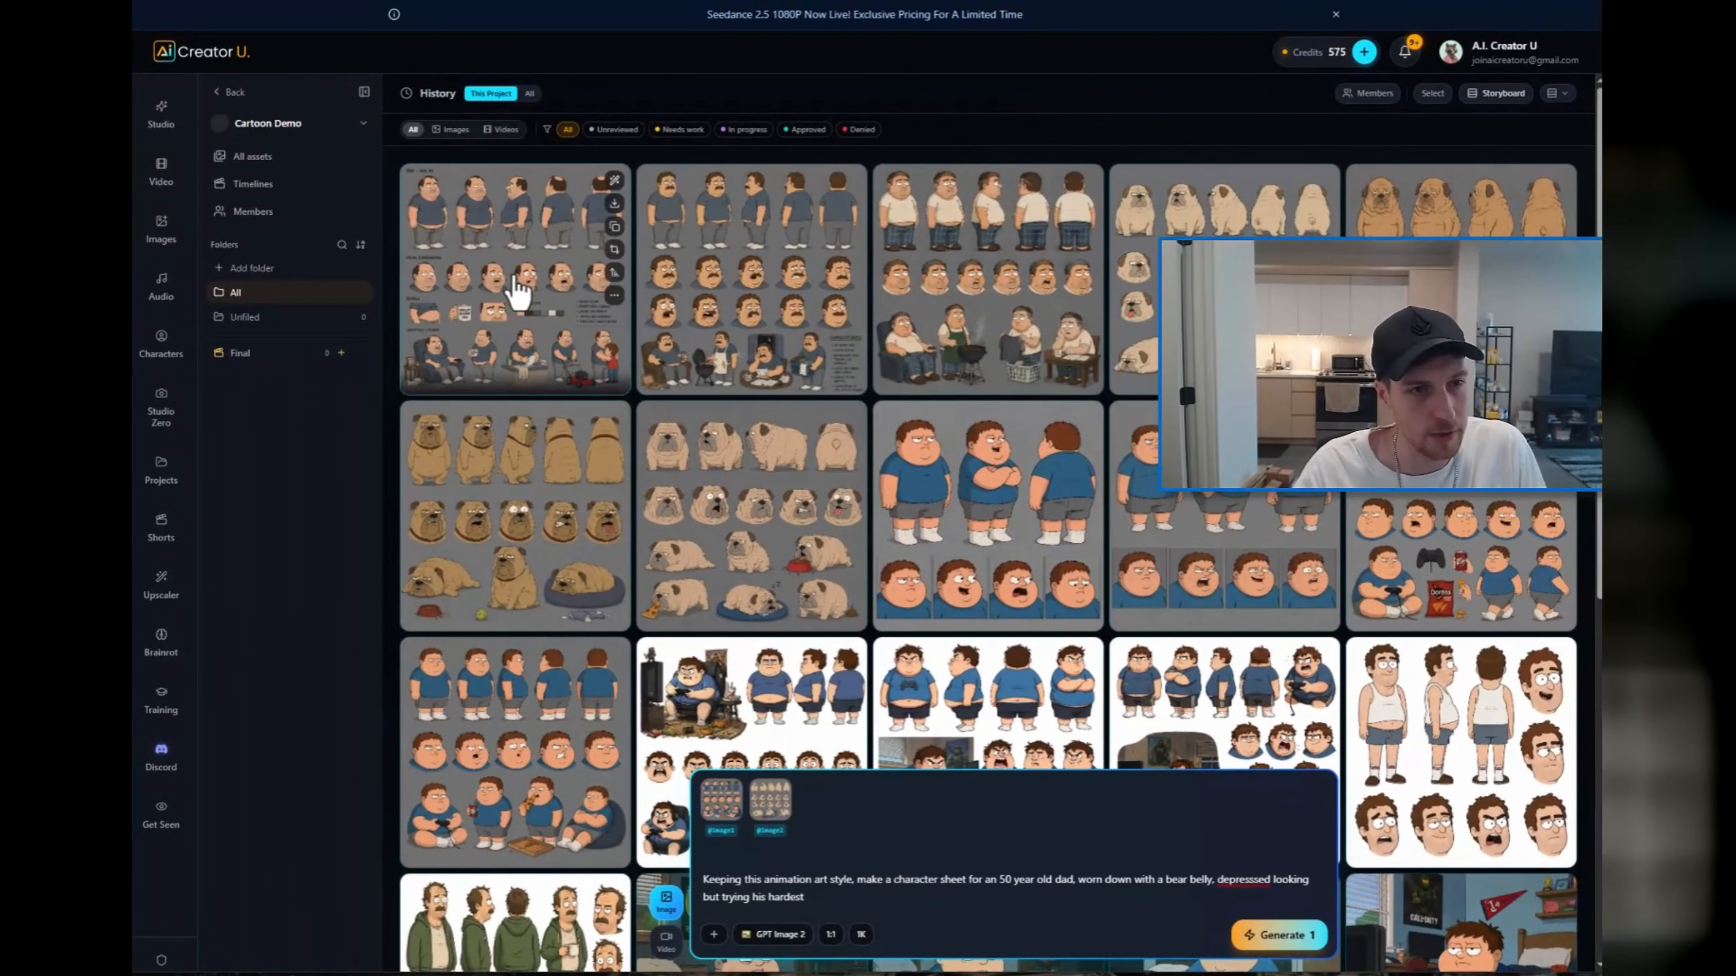
# Step: Compare the three generated dad character sheets at full size
pyautogui.click(515, 280)
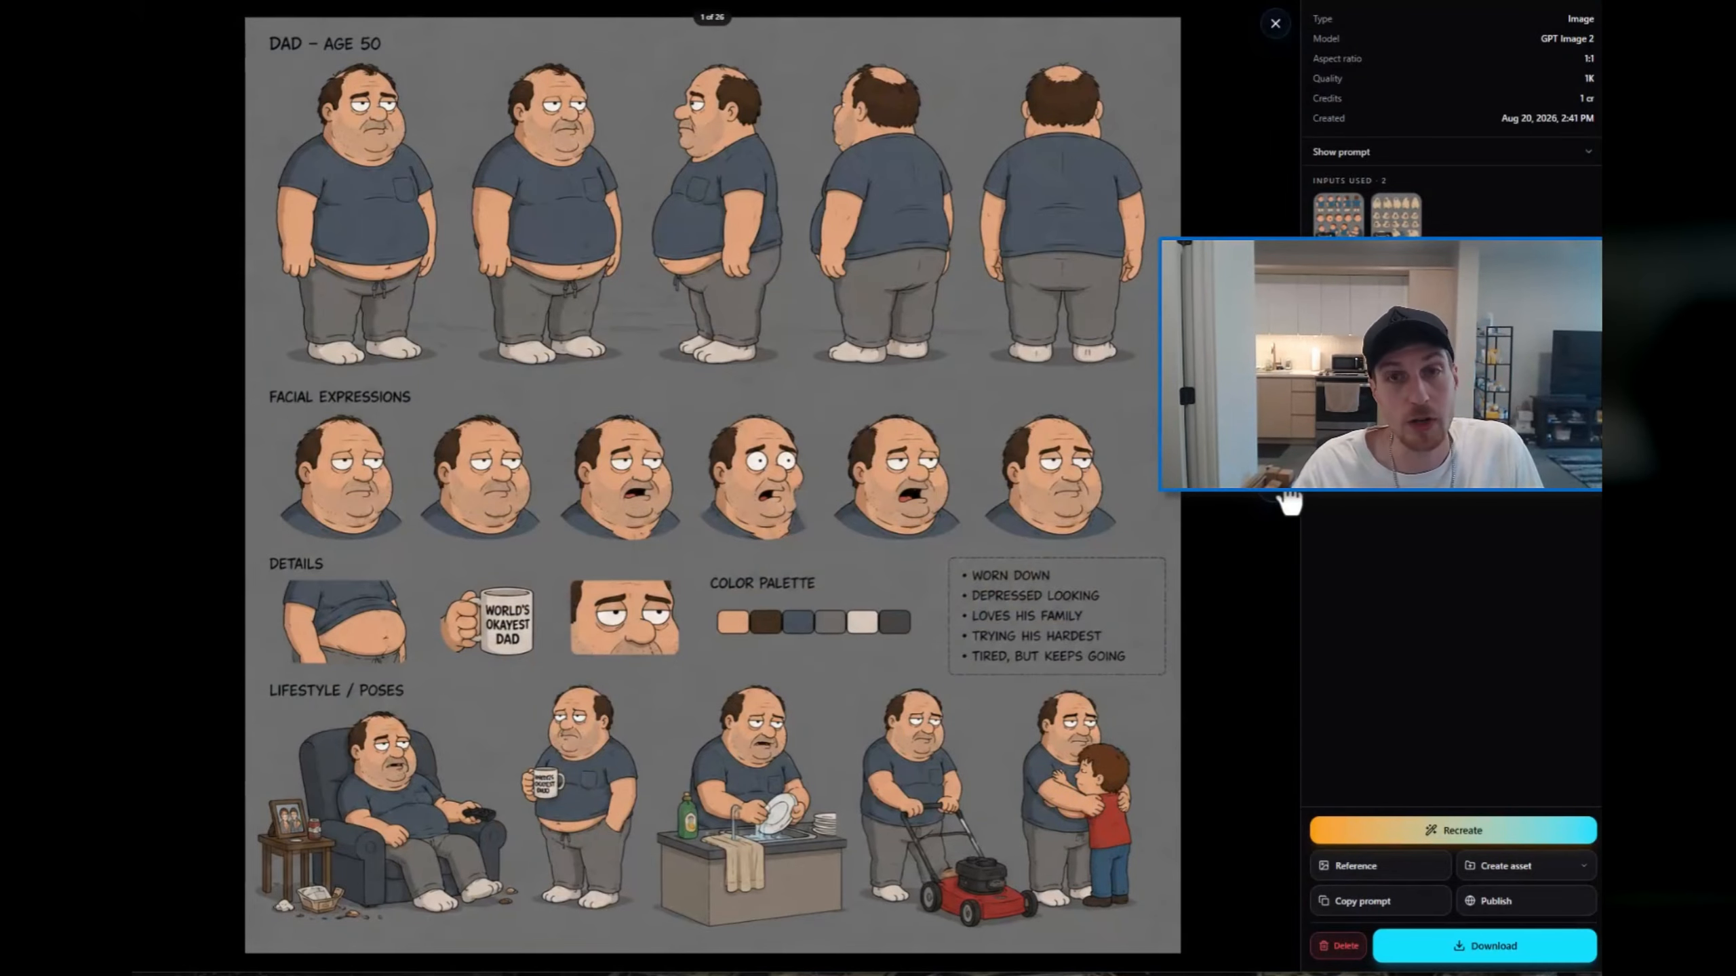
pyautogui.click(1270, 507)
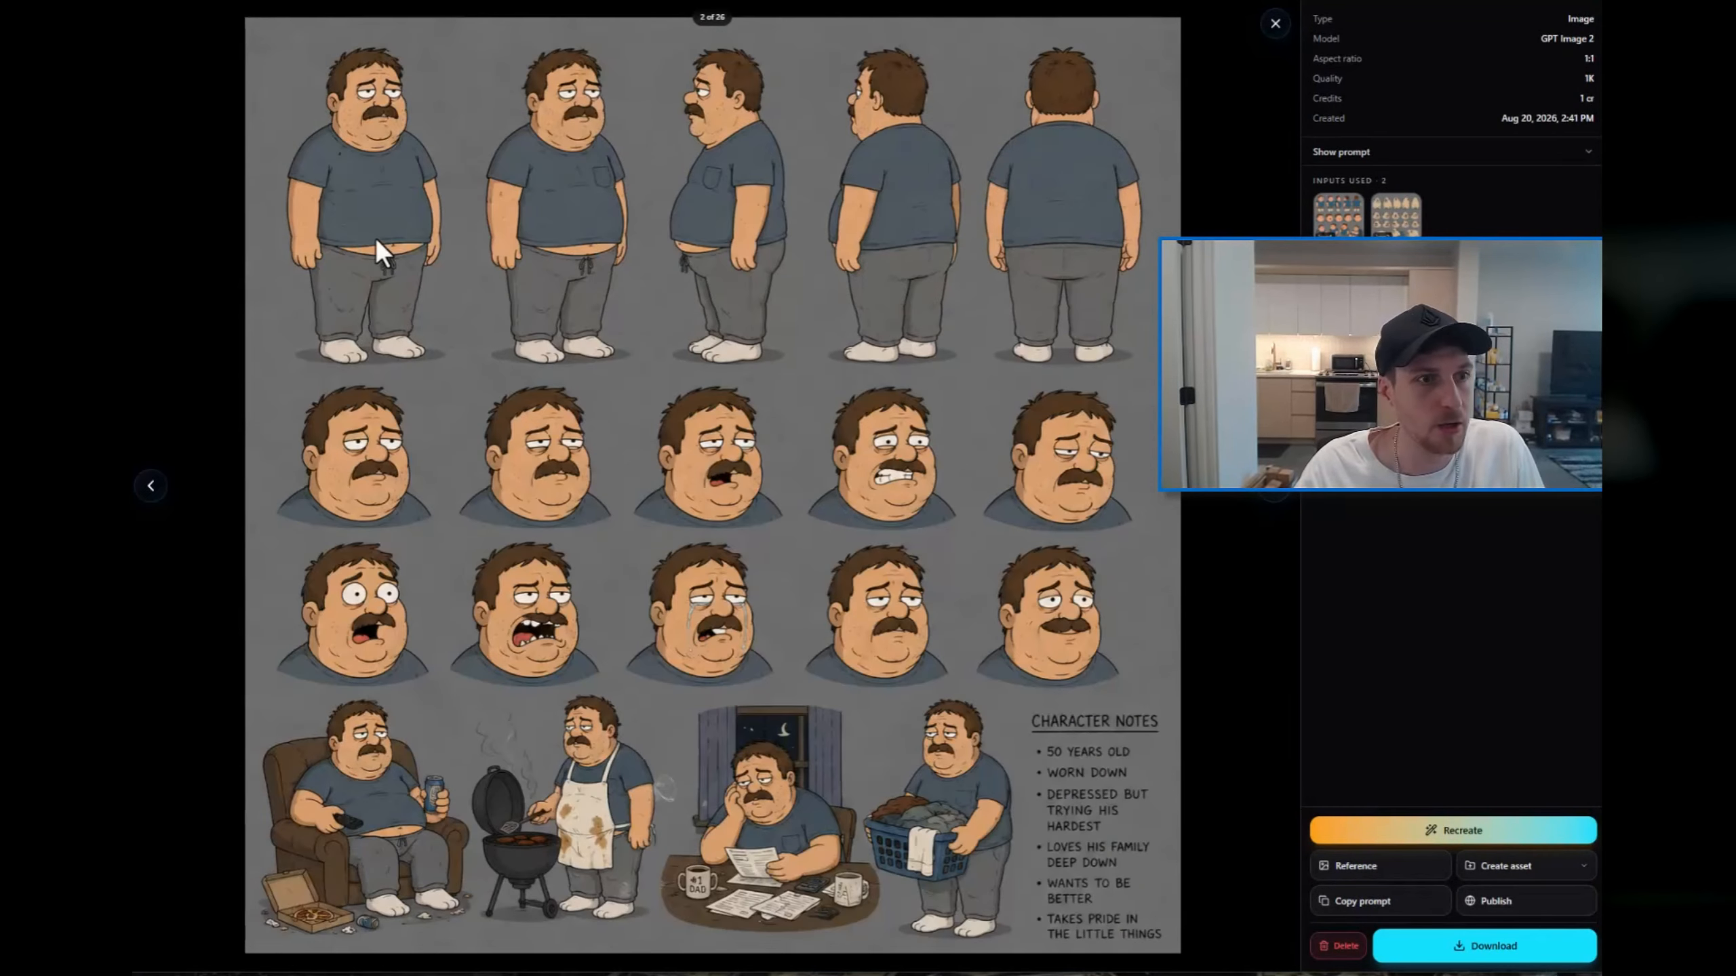
pyautogui.click(1280, 509)
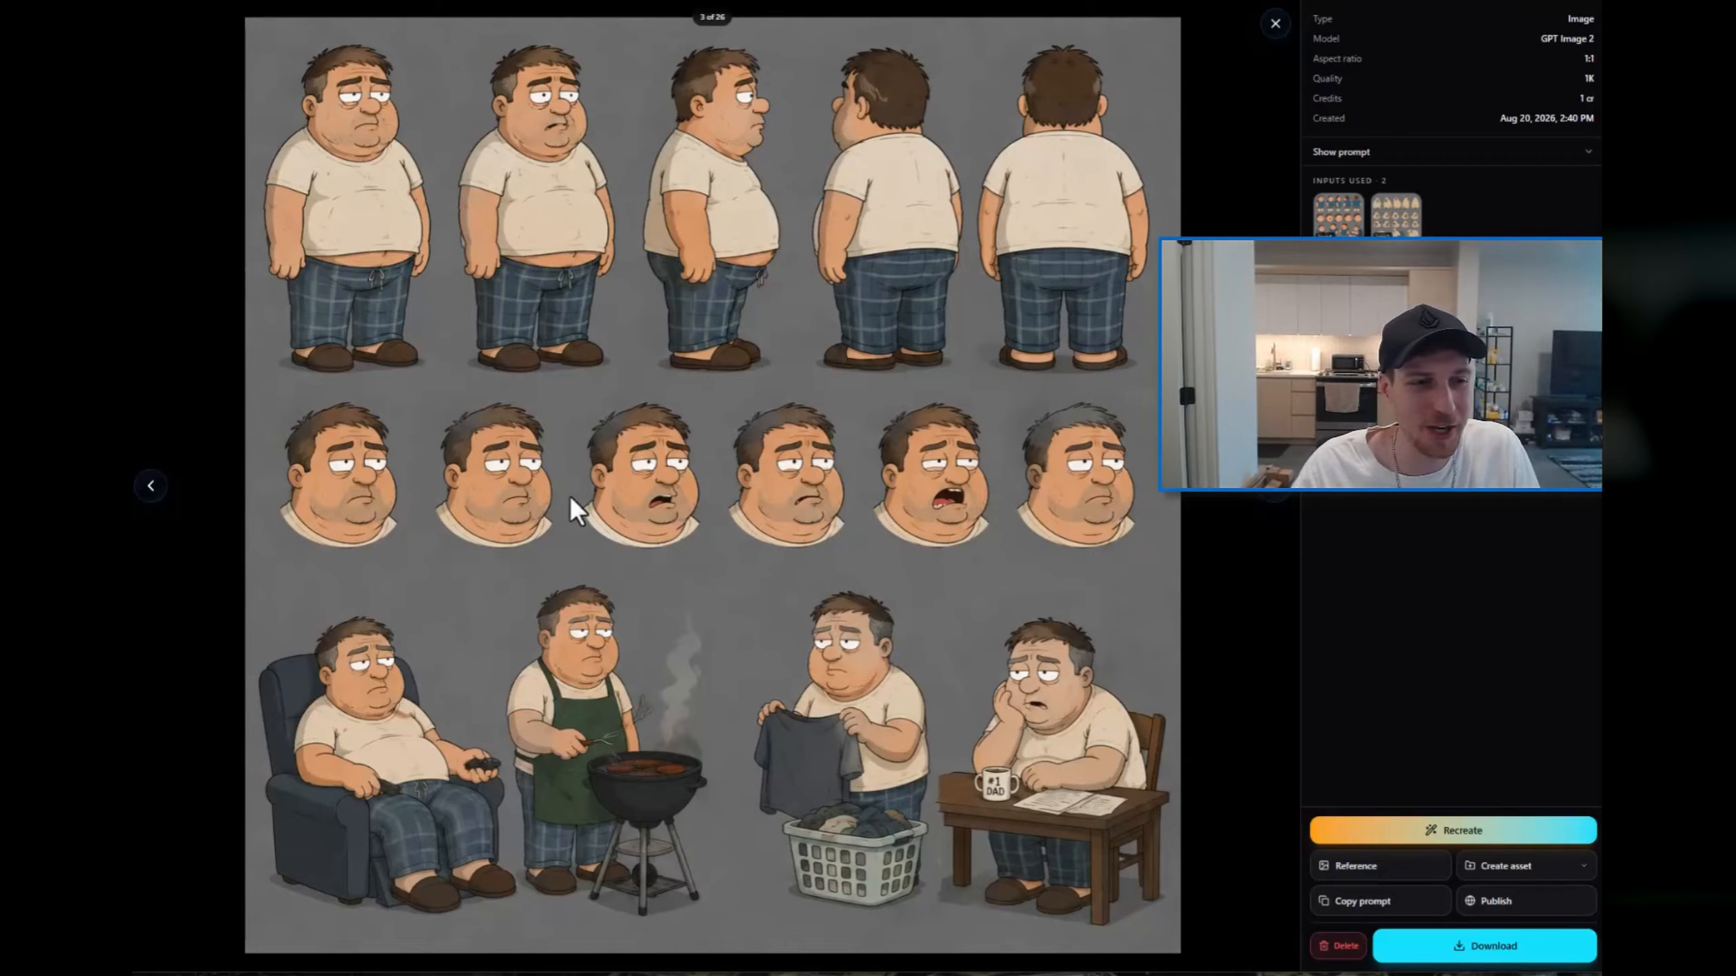
pyautogui.click(1274, 24)
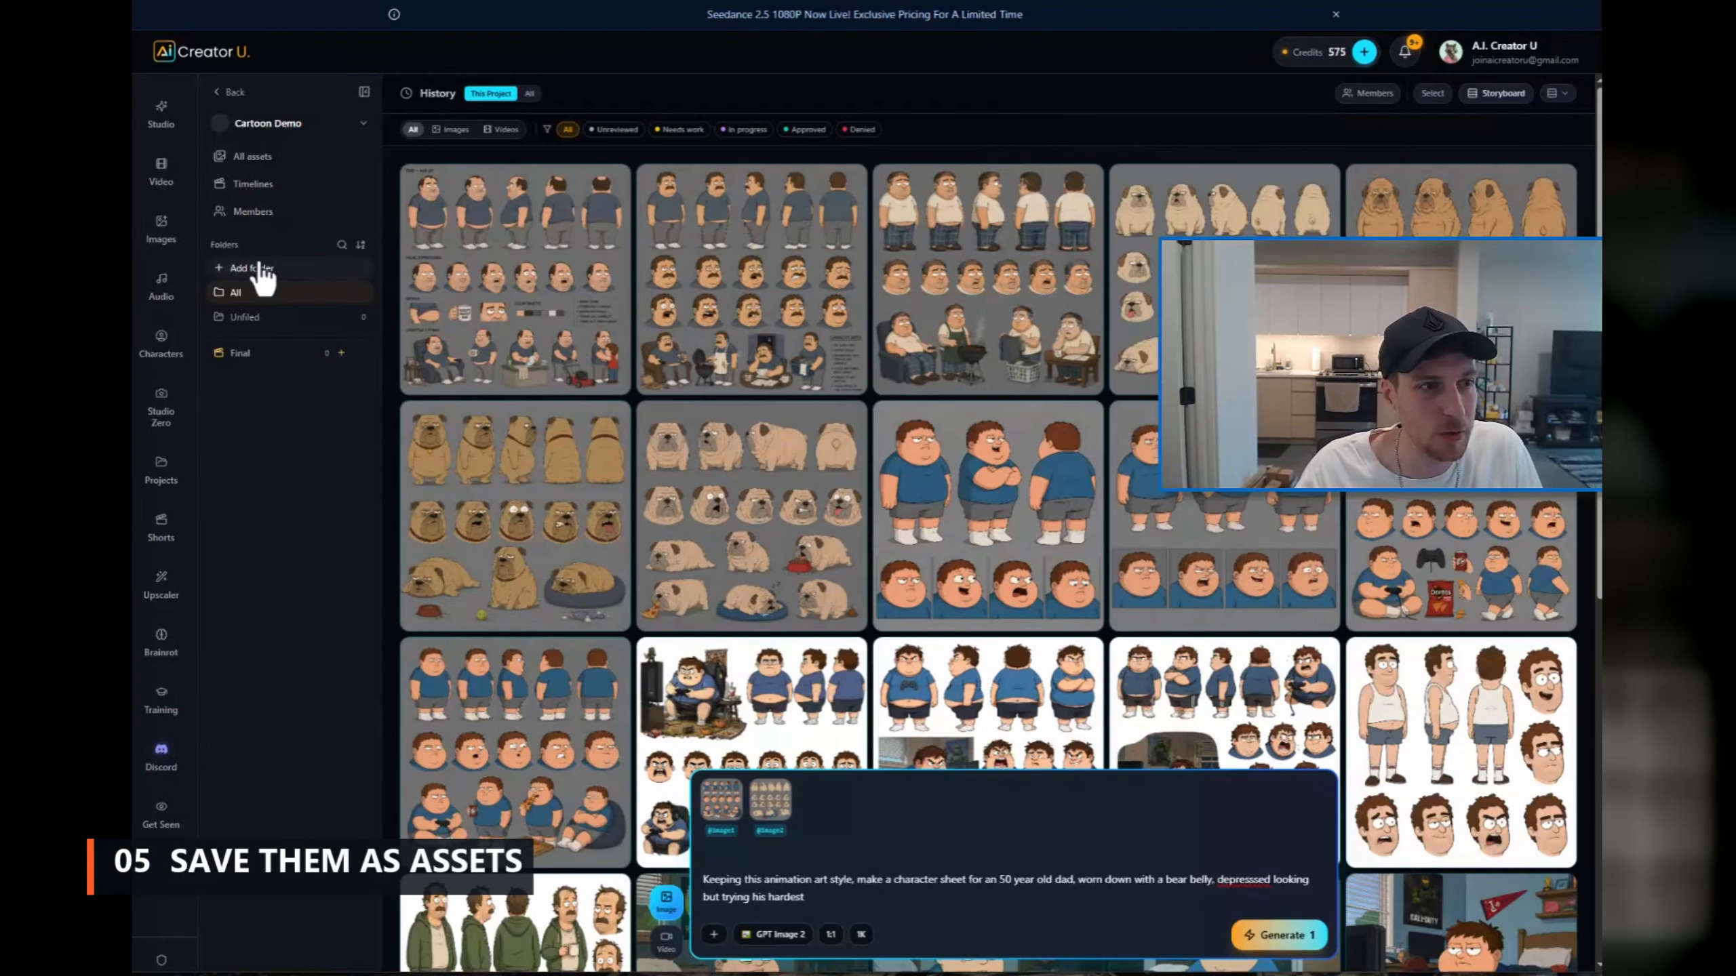
pyautogui.click(244, 290)
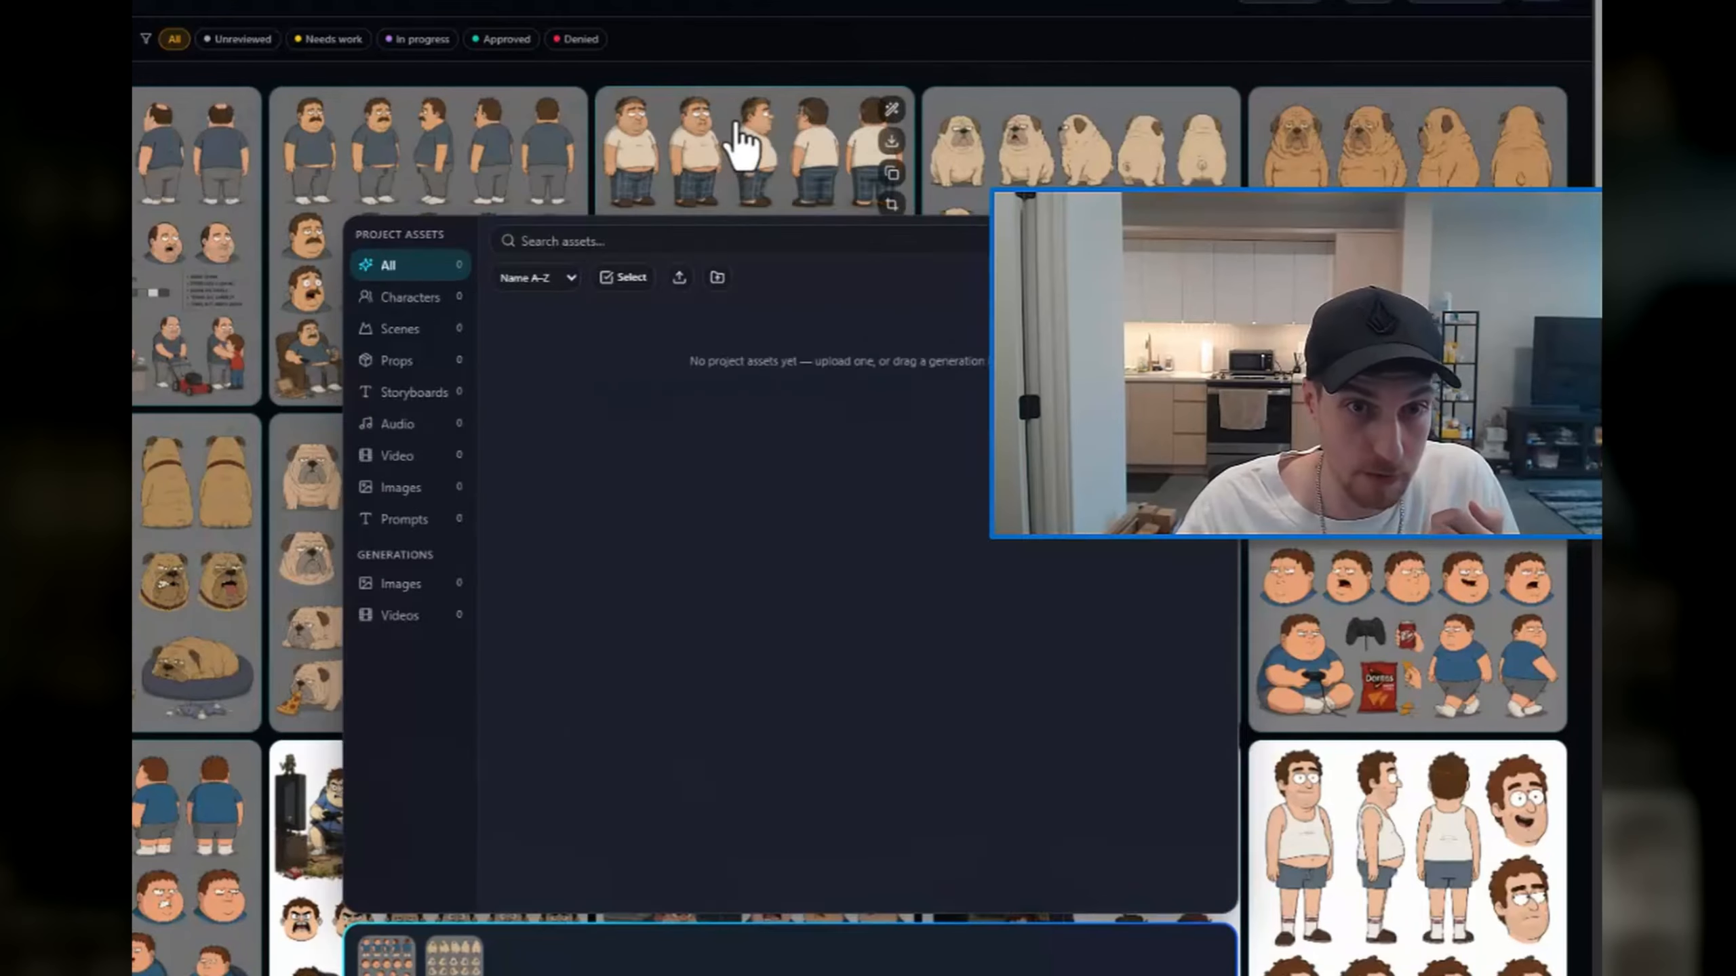
pyautogui.moveTo(973, 211); pyautogui.dragTo(1031, 423)
pyautogui.moveTo(813, 448); pyautogui.dragTo(717, 233)
# Step: Save the dad sheet with the cream T-shirt and plaid trousers as a character asset named "Dad" with the tag "dad"
pyautogui.click(716, 232)
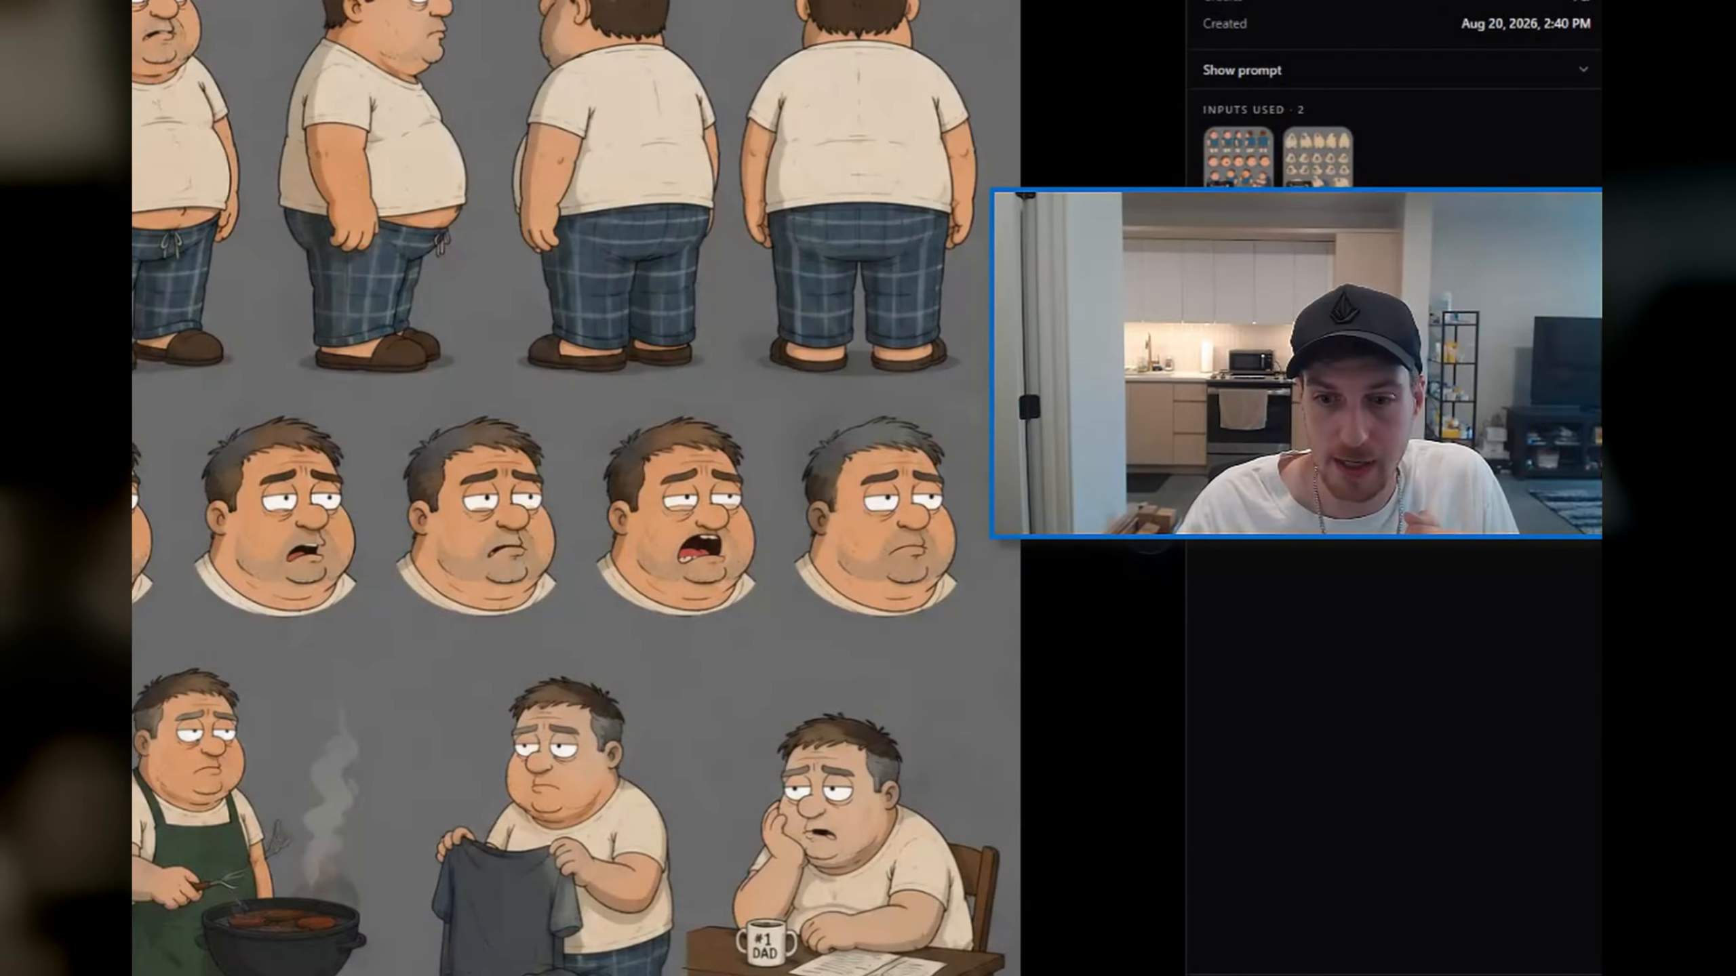
pyautogui.click(1482, 974)
pyautogui.click(1439, 918)
pyautogui.click(592, 492)
pyautogui.hotkey('ctrl', 'a')
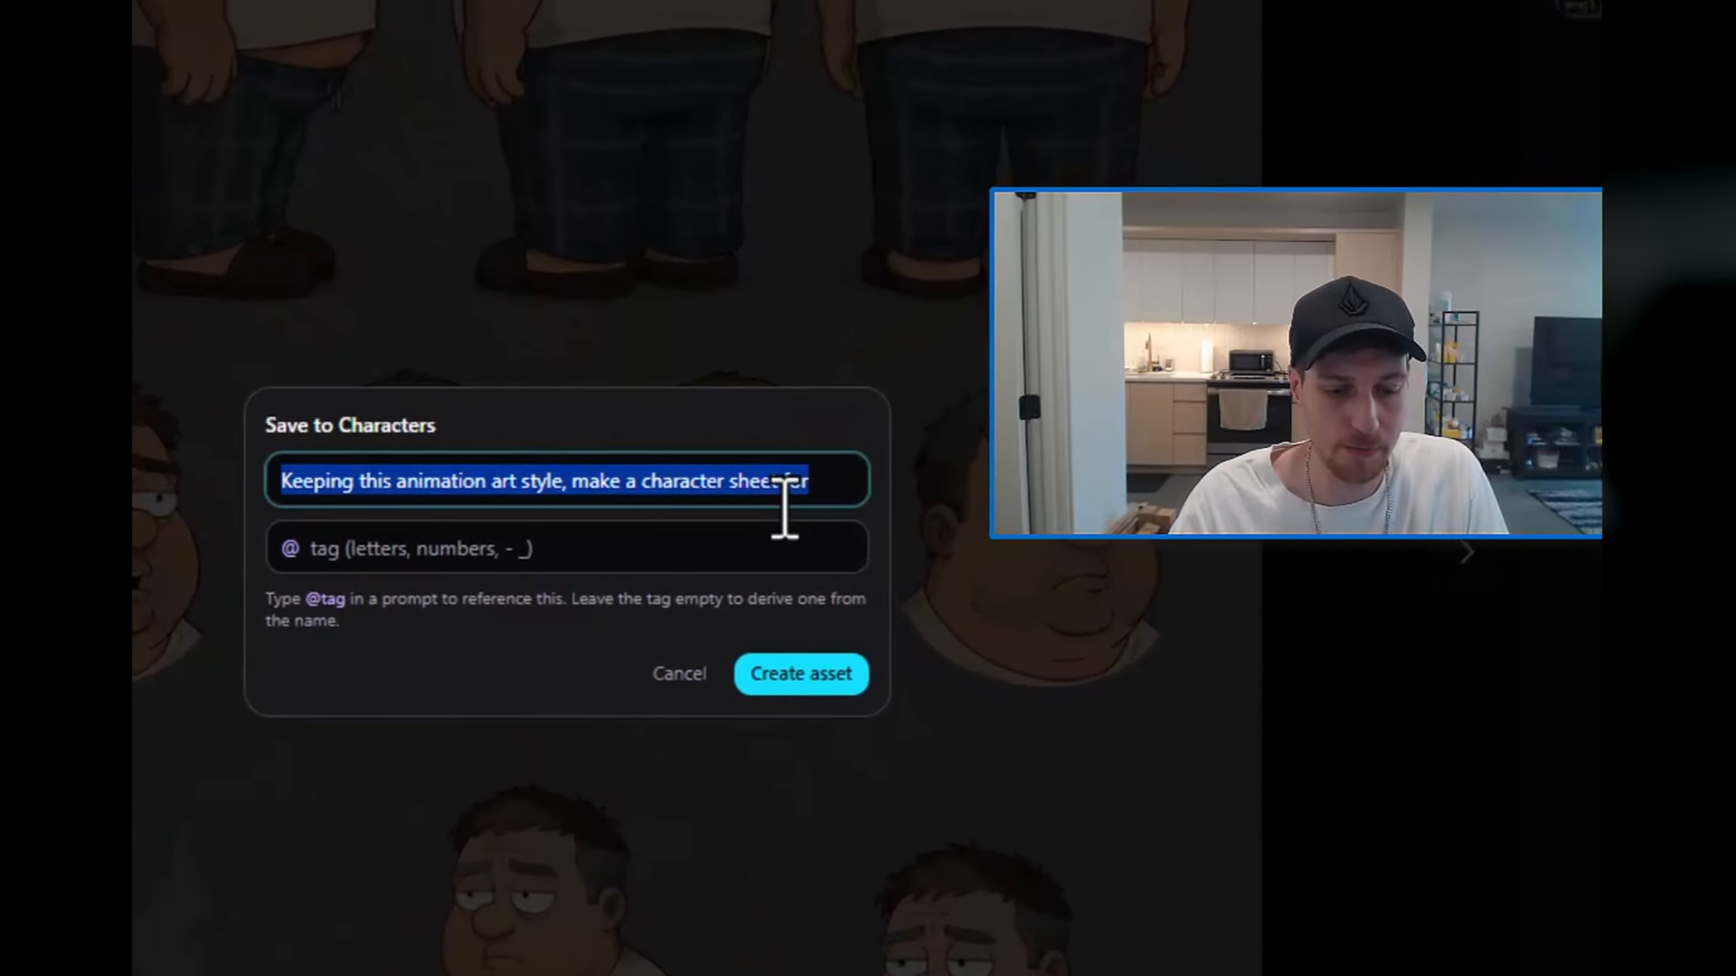
pyautogui.write('Dad')
pyautogui.press('Tab')
pyautogui.write('da')
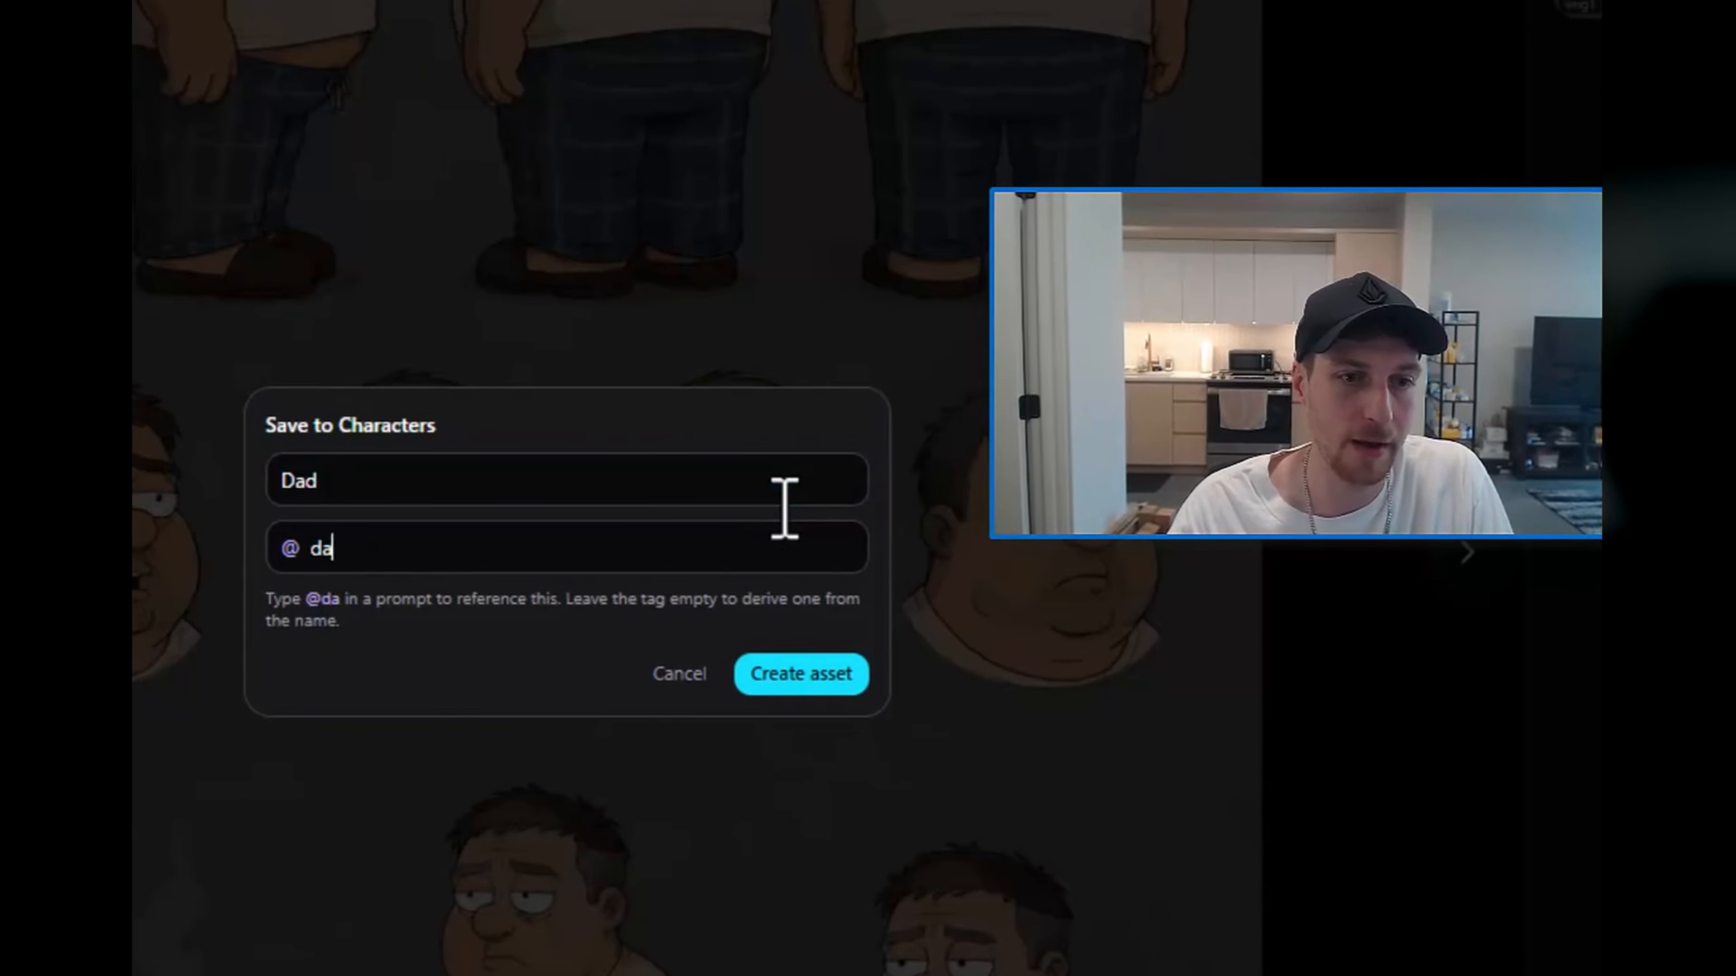
pyautogui.write('d')
pyautogui.click(801, 673)
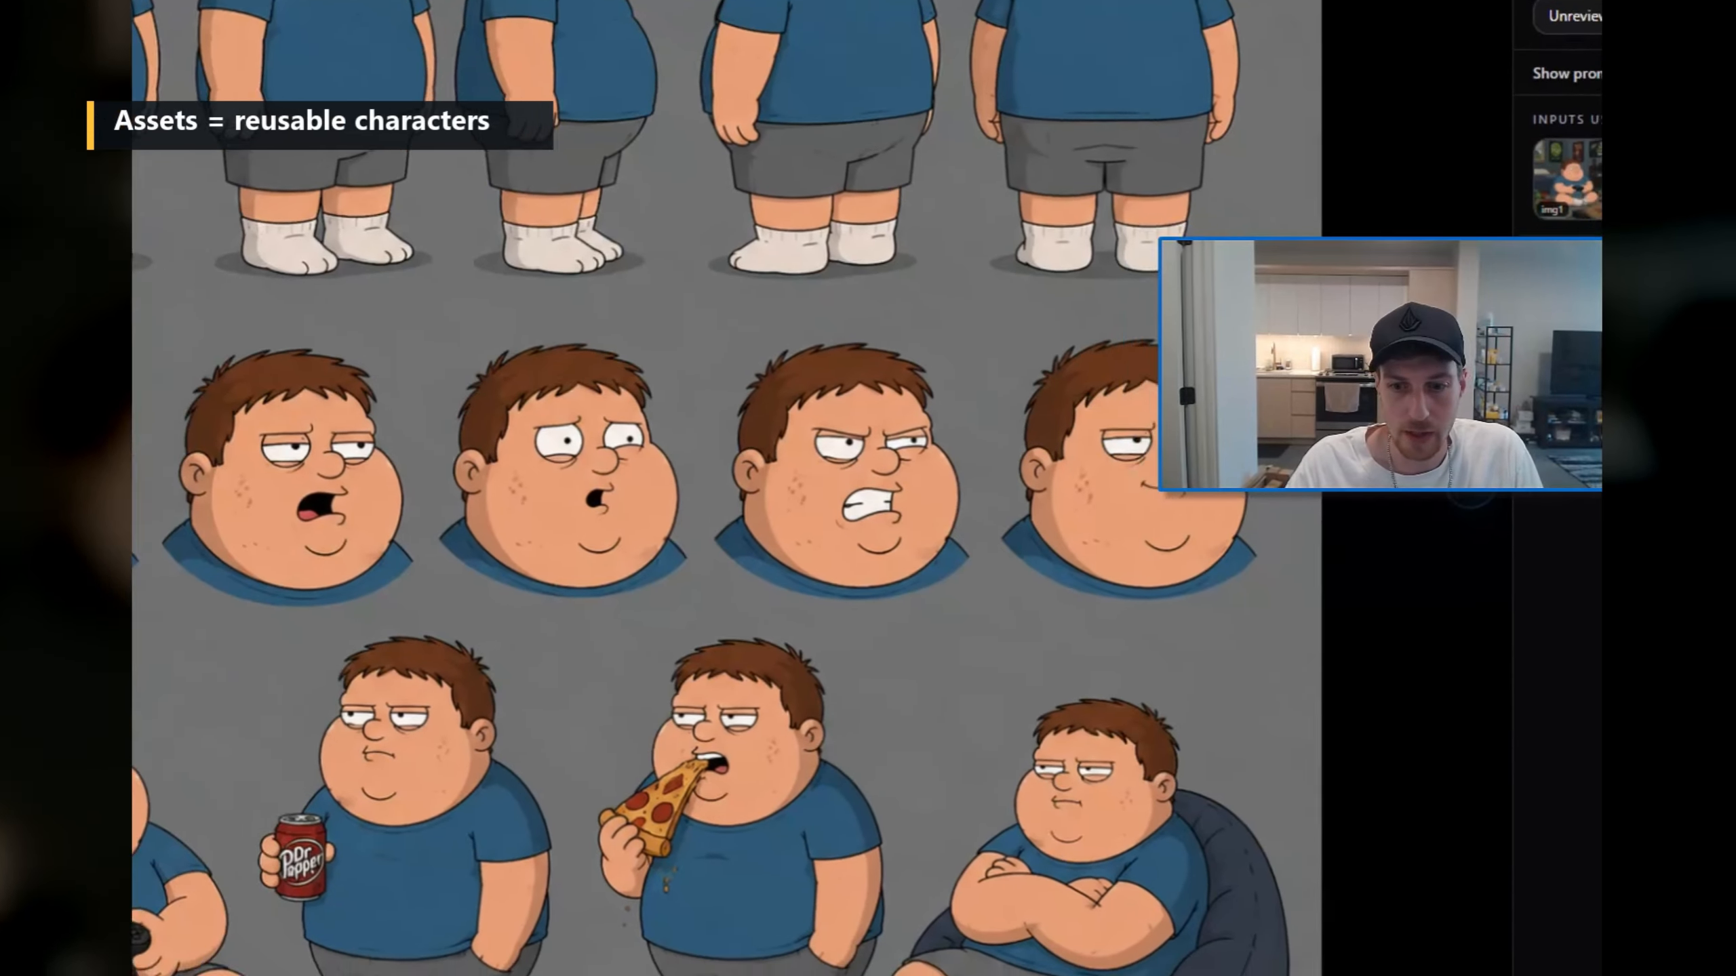
# Step: Save the kid's grey-background sheet with the pizza pose as a character asset named "Timmy" with the tag "timmy"
pyautogui.click(1428, 879)
pyautogui.click(1428, 708)
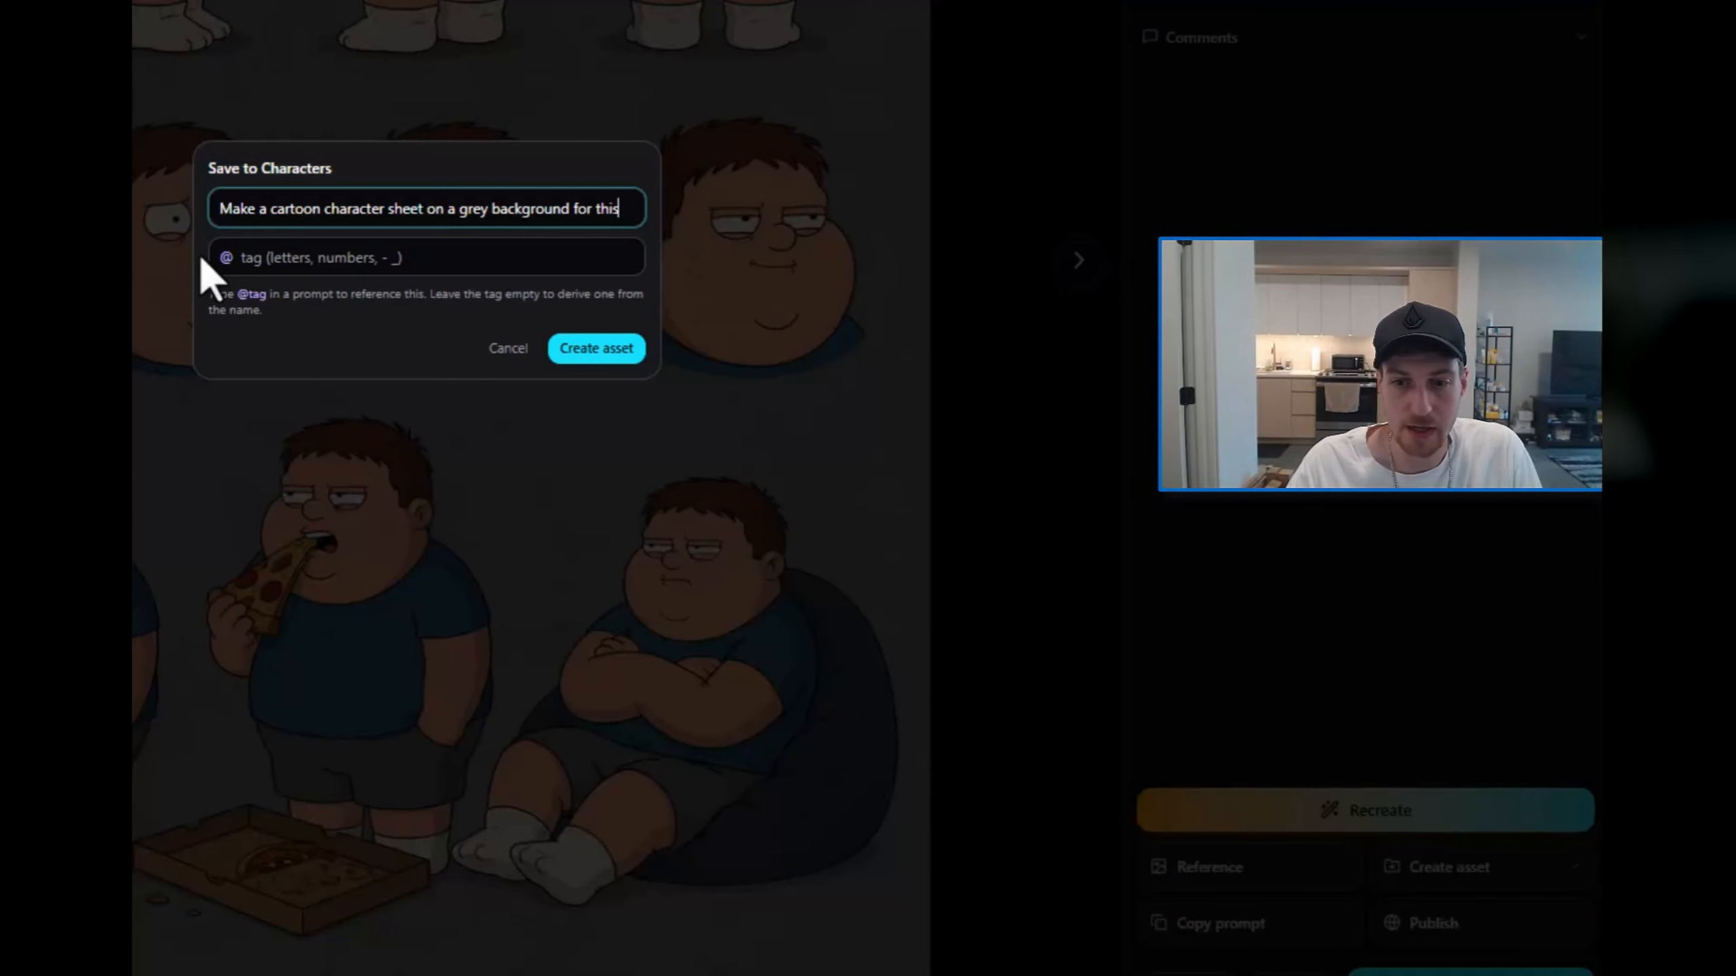
pyautogui.hotkey('ctrl', 'a')
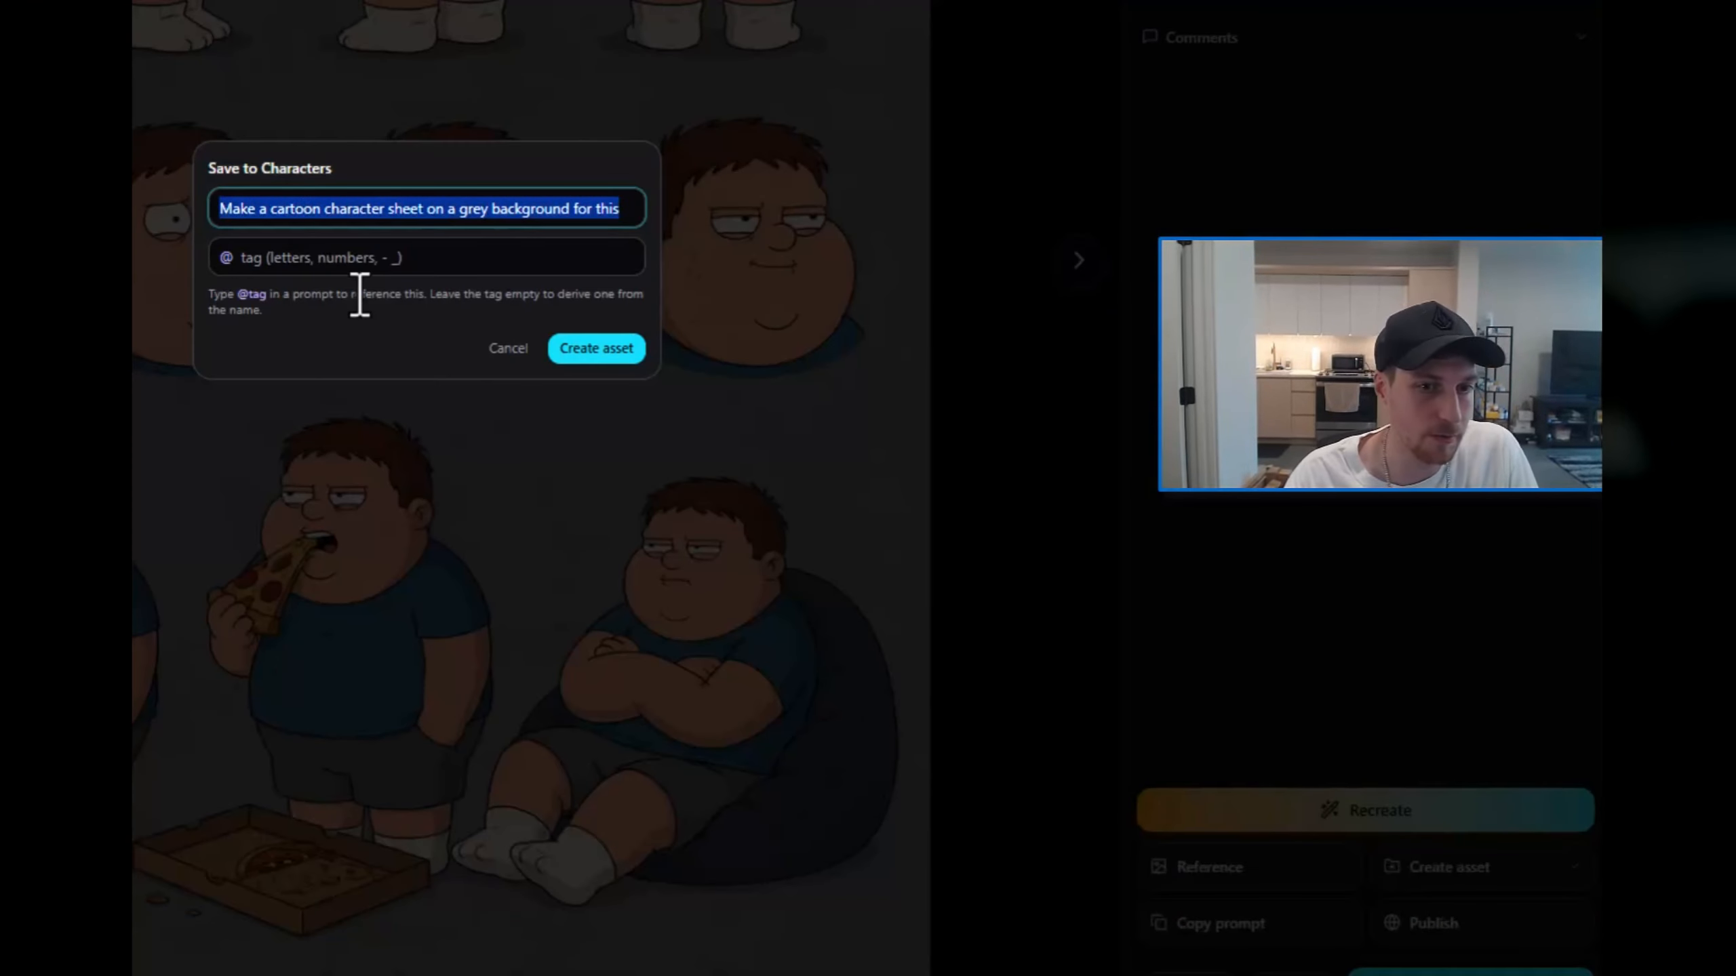
pyautogui.write('Timmy')
pyautogui.press('Tab')
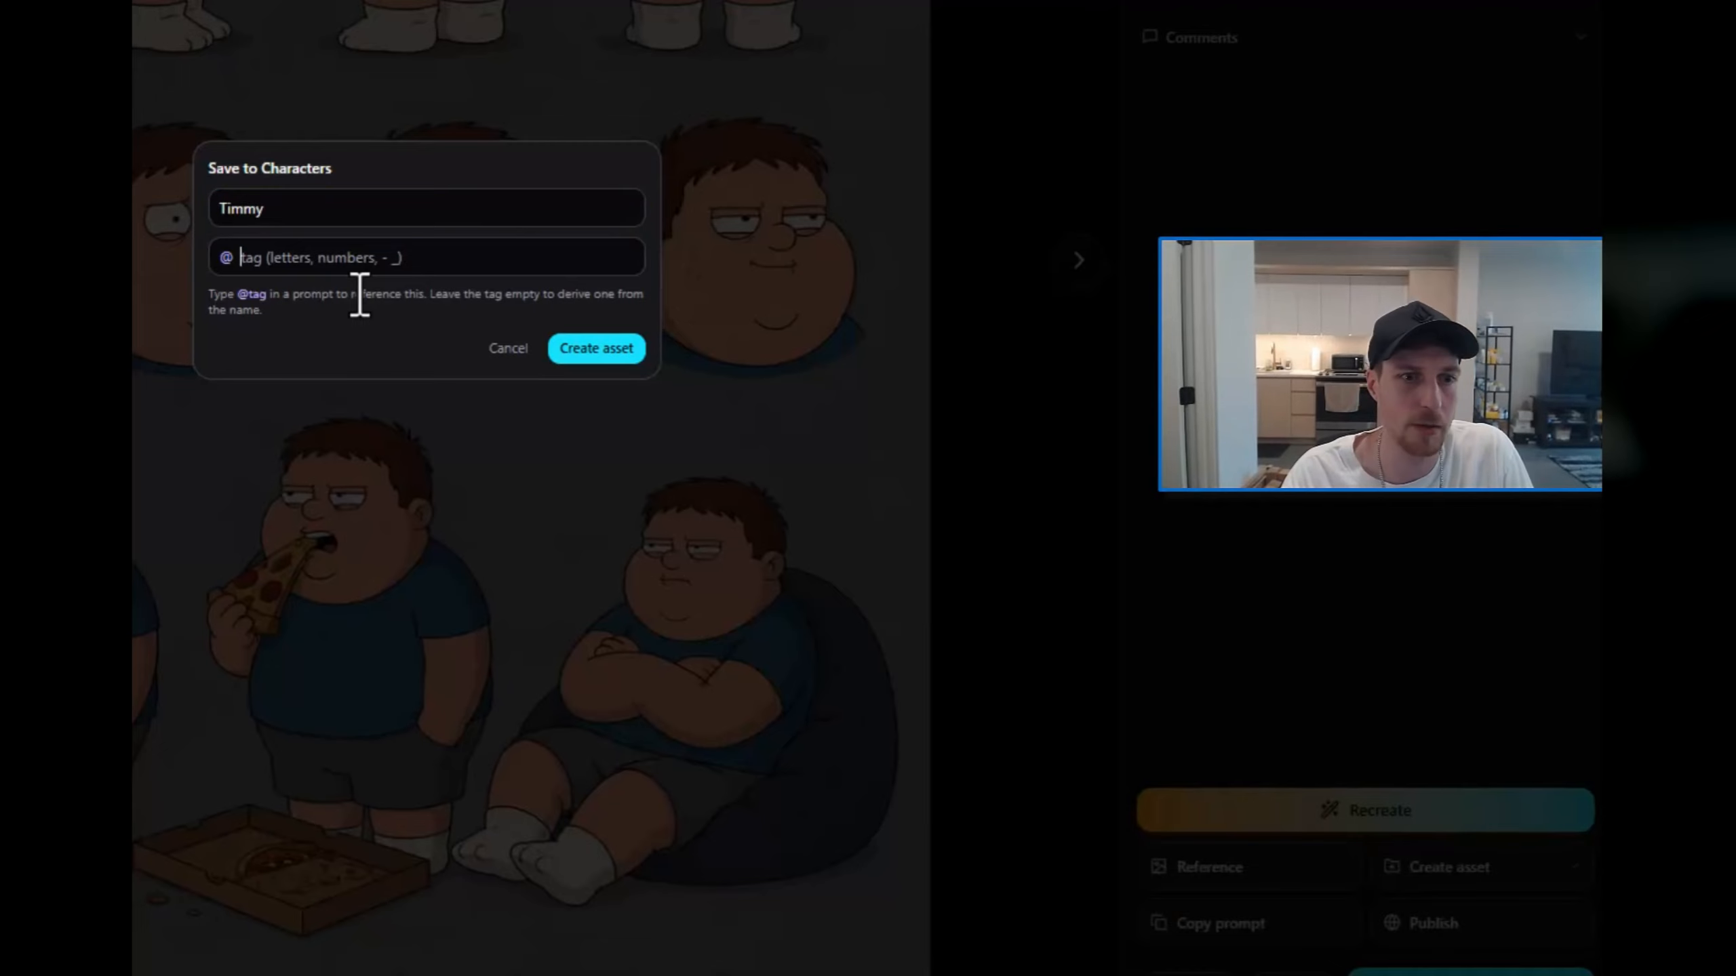
pyautogui.write('timmy')
pyautogui.click(562, 339)
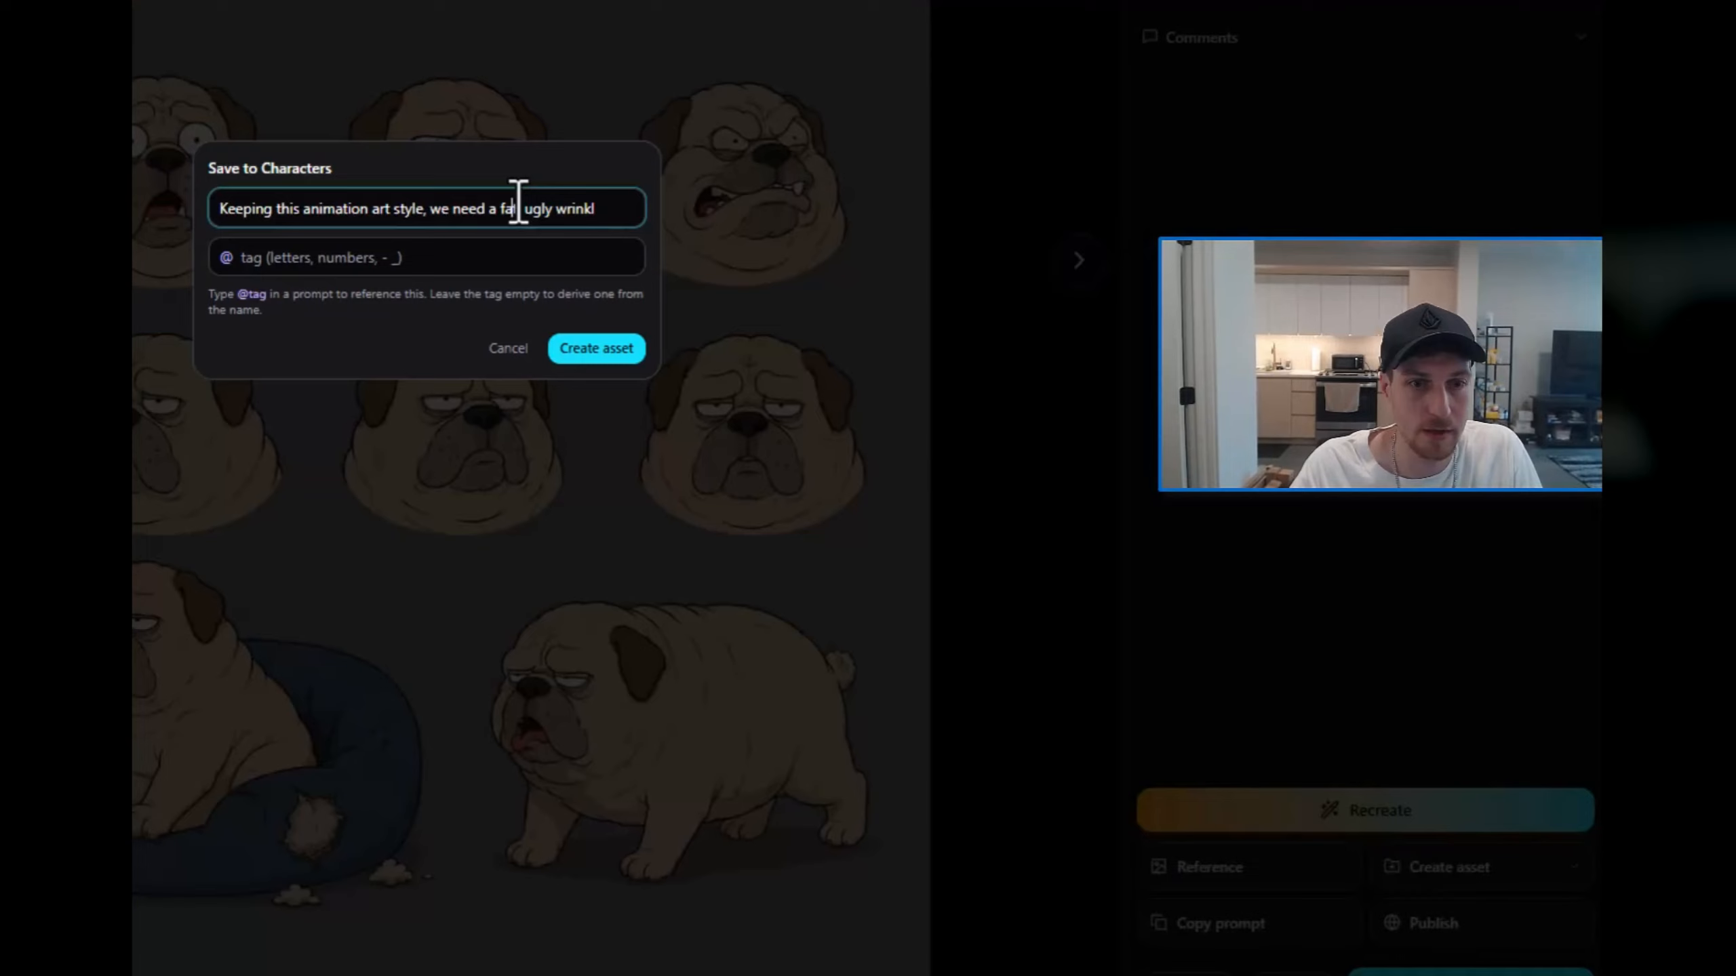
# Step: Save the pale dog's sheet with the torn blue bed as a character asset named "Susan" with the tag "susan"
pyautogui.hotkey('ctrl', 'a')
pyautogui.write('Su')
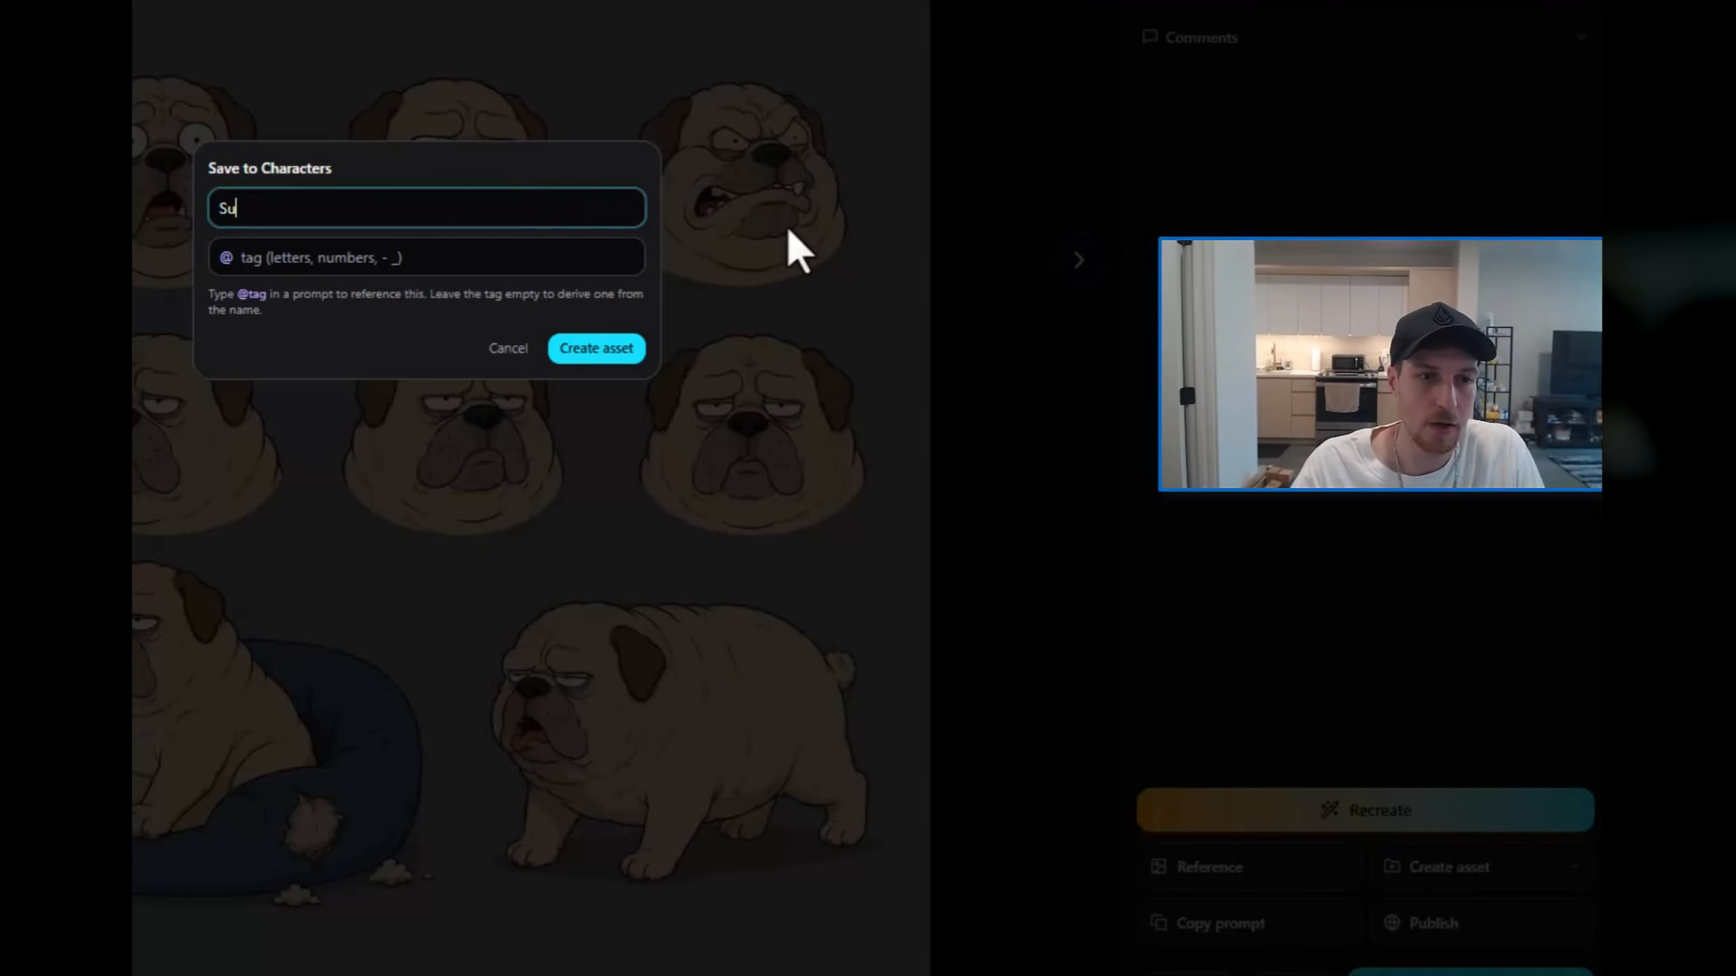
pyautogui.write('san')
pyautogui.press('Tab')
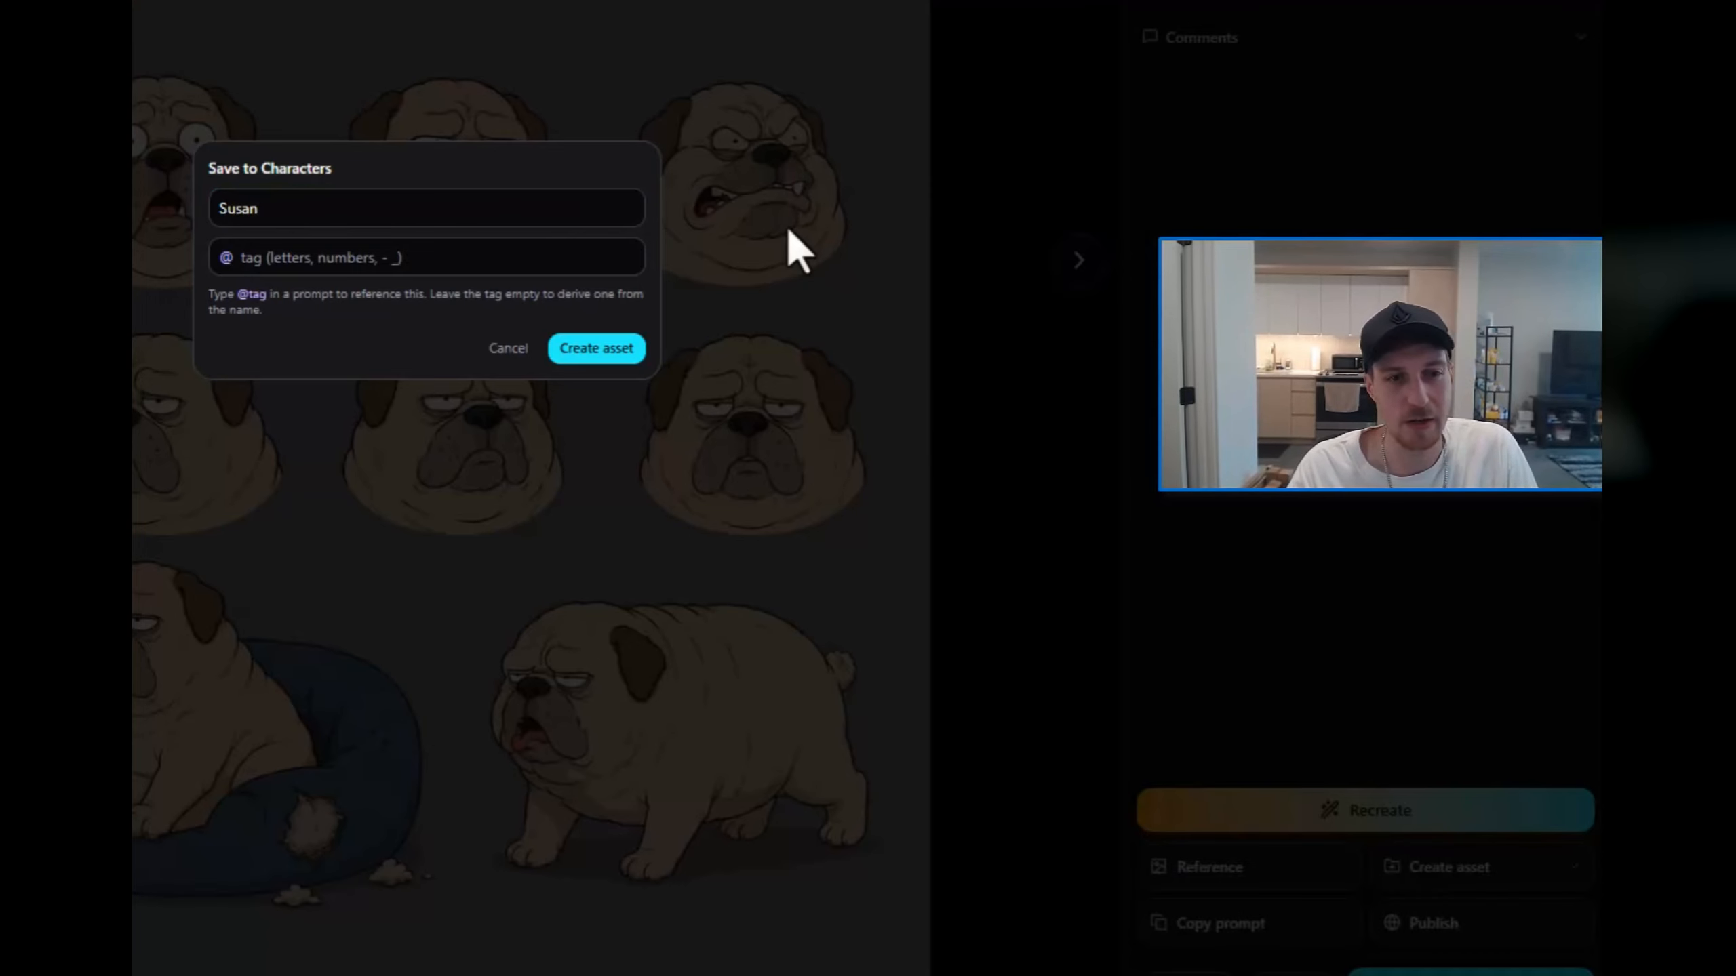
pyautogui.write('susan')
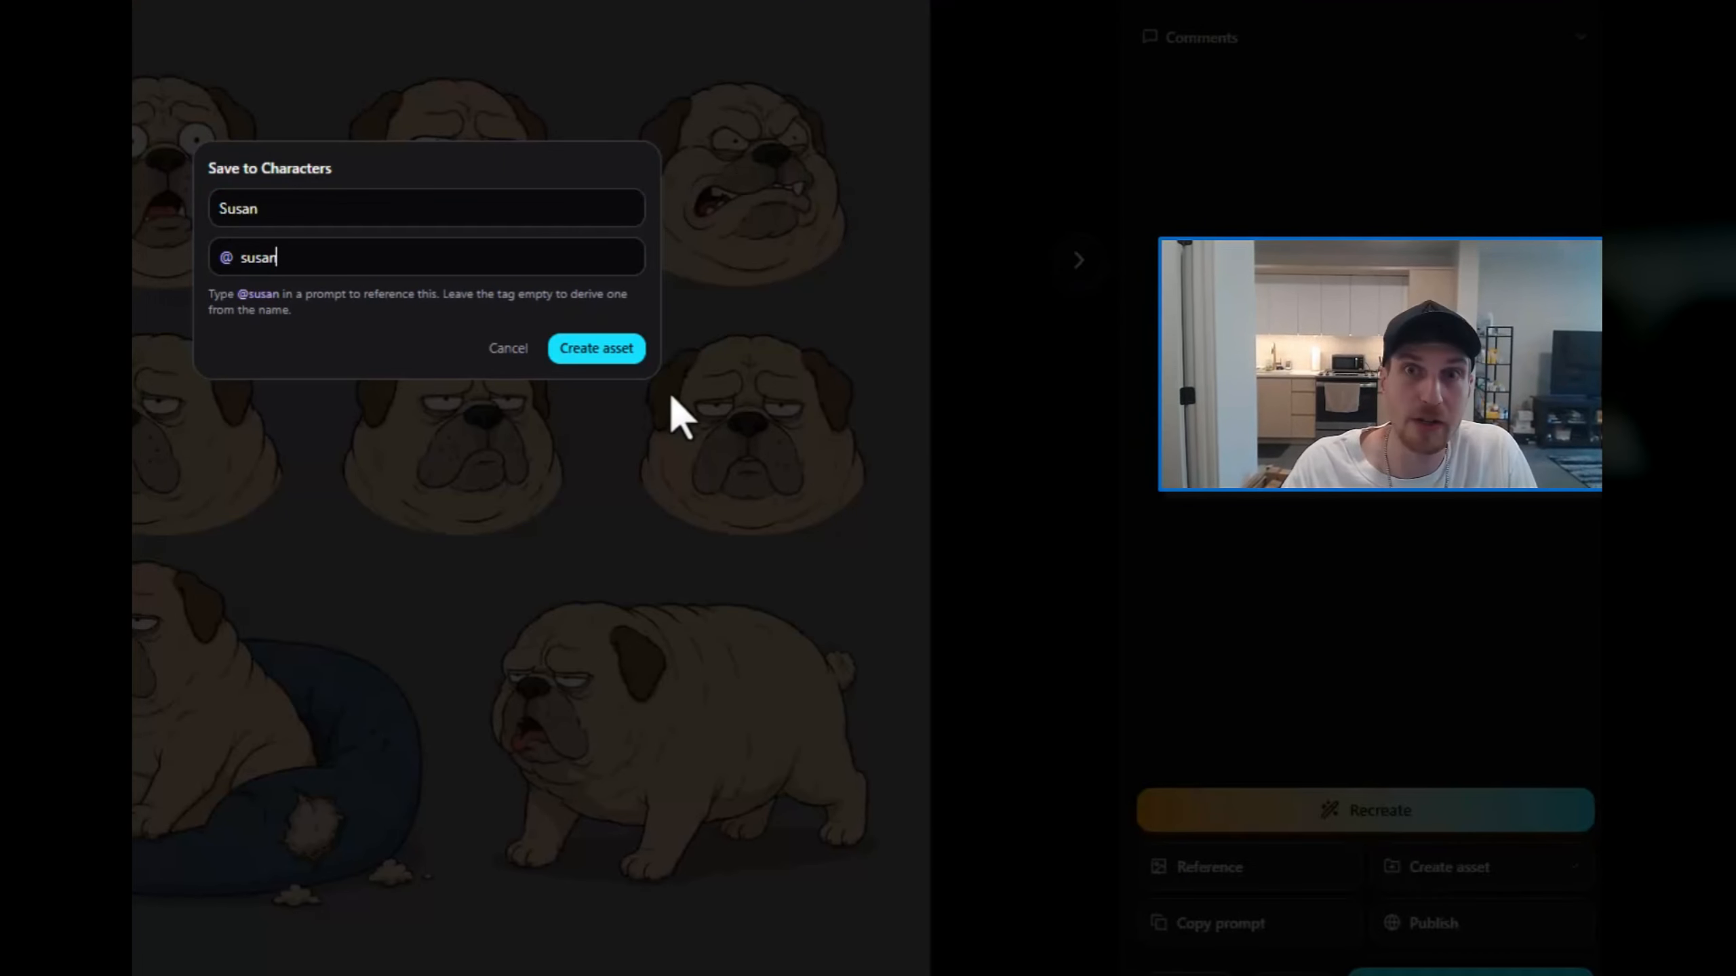
pyautogui.click(586, 352)
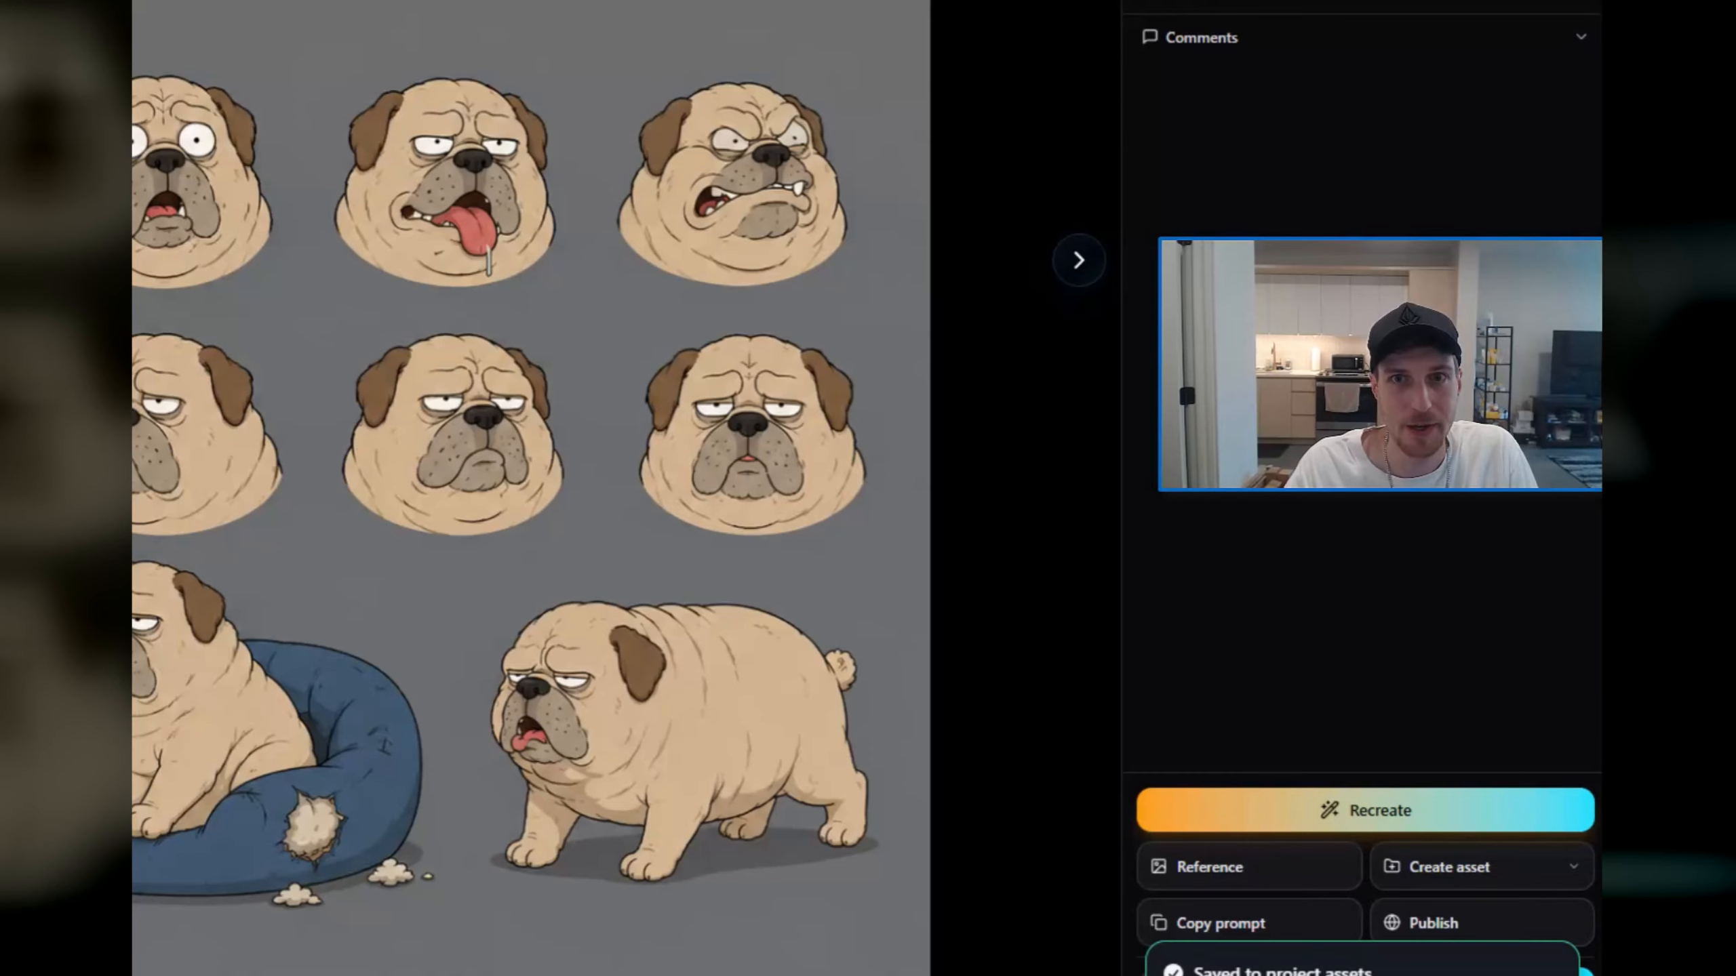
# Step: Close the dog sheet and browse the project assets available for attaching to the prompt
pyautogui.press('Escape')
pyautogui.click(184, 970)
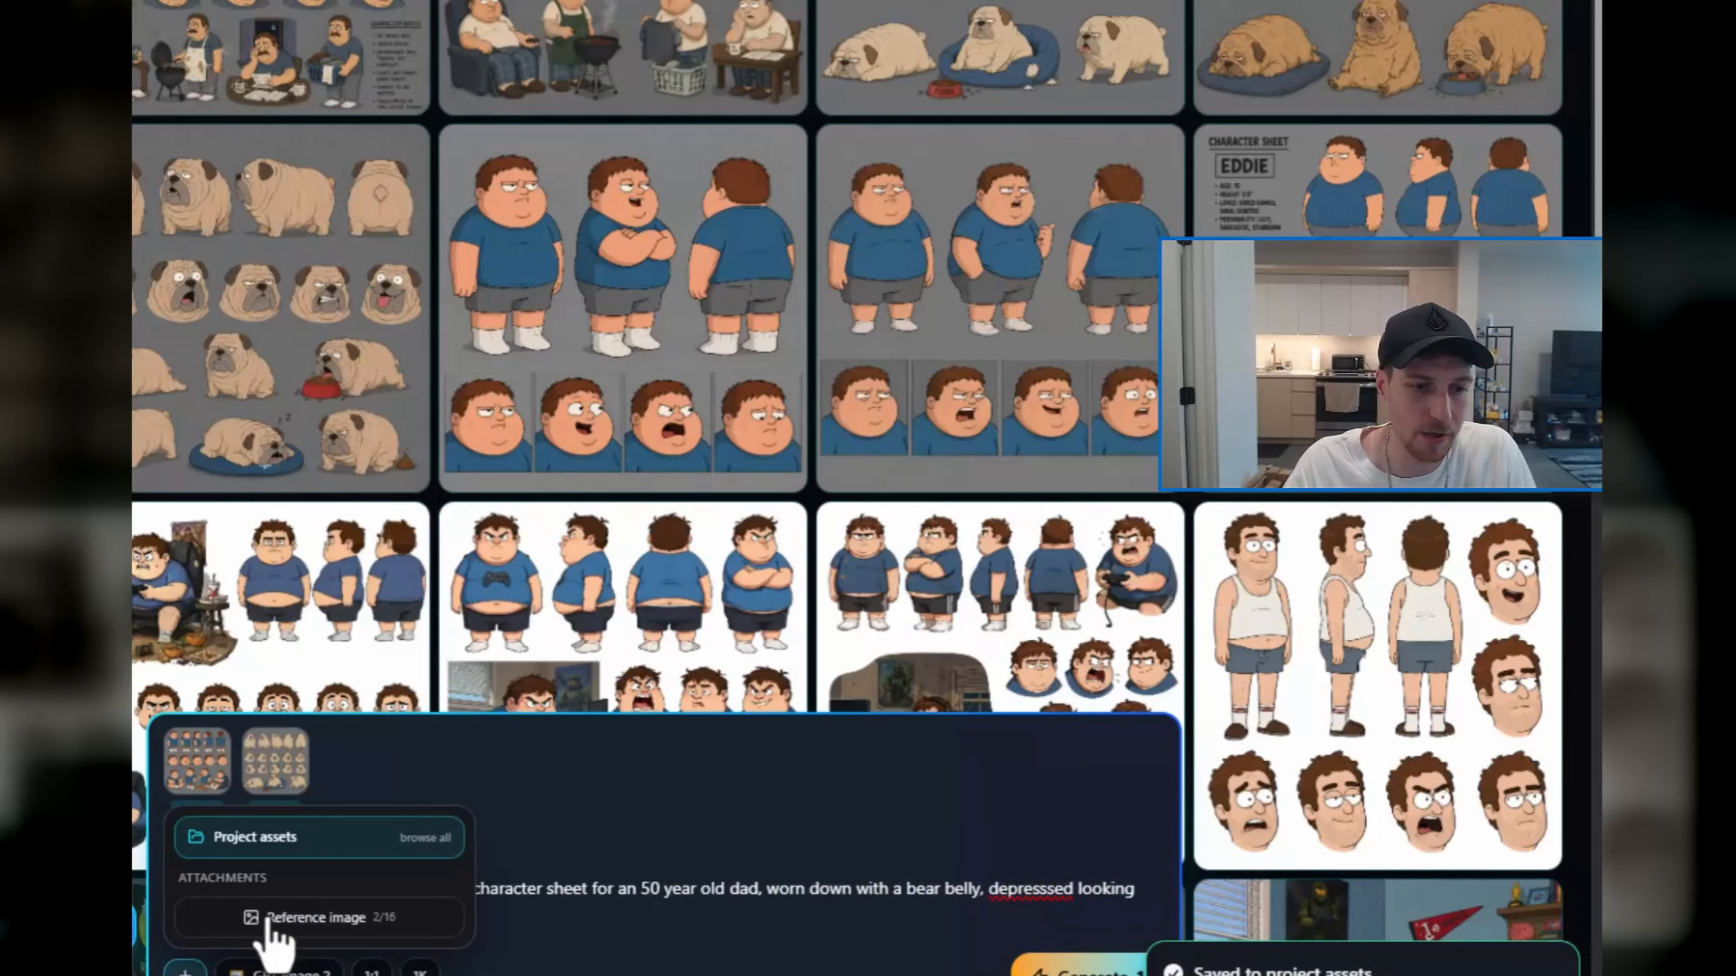
pyautogui.click(283, 847)
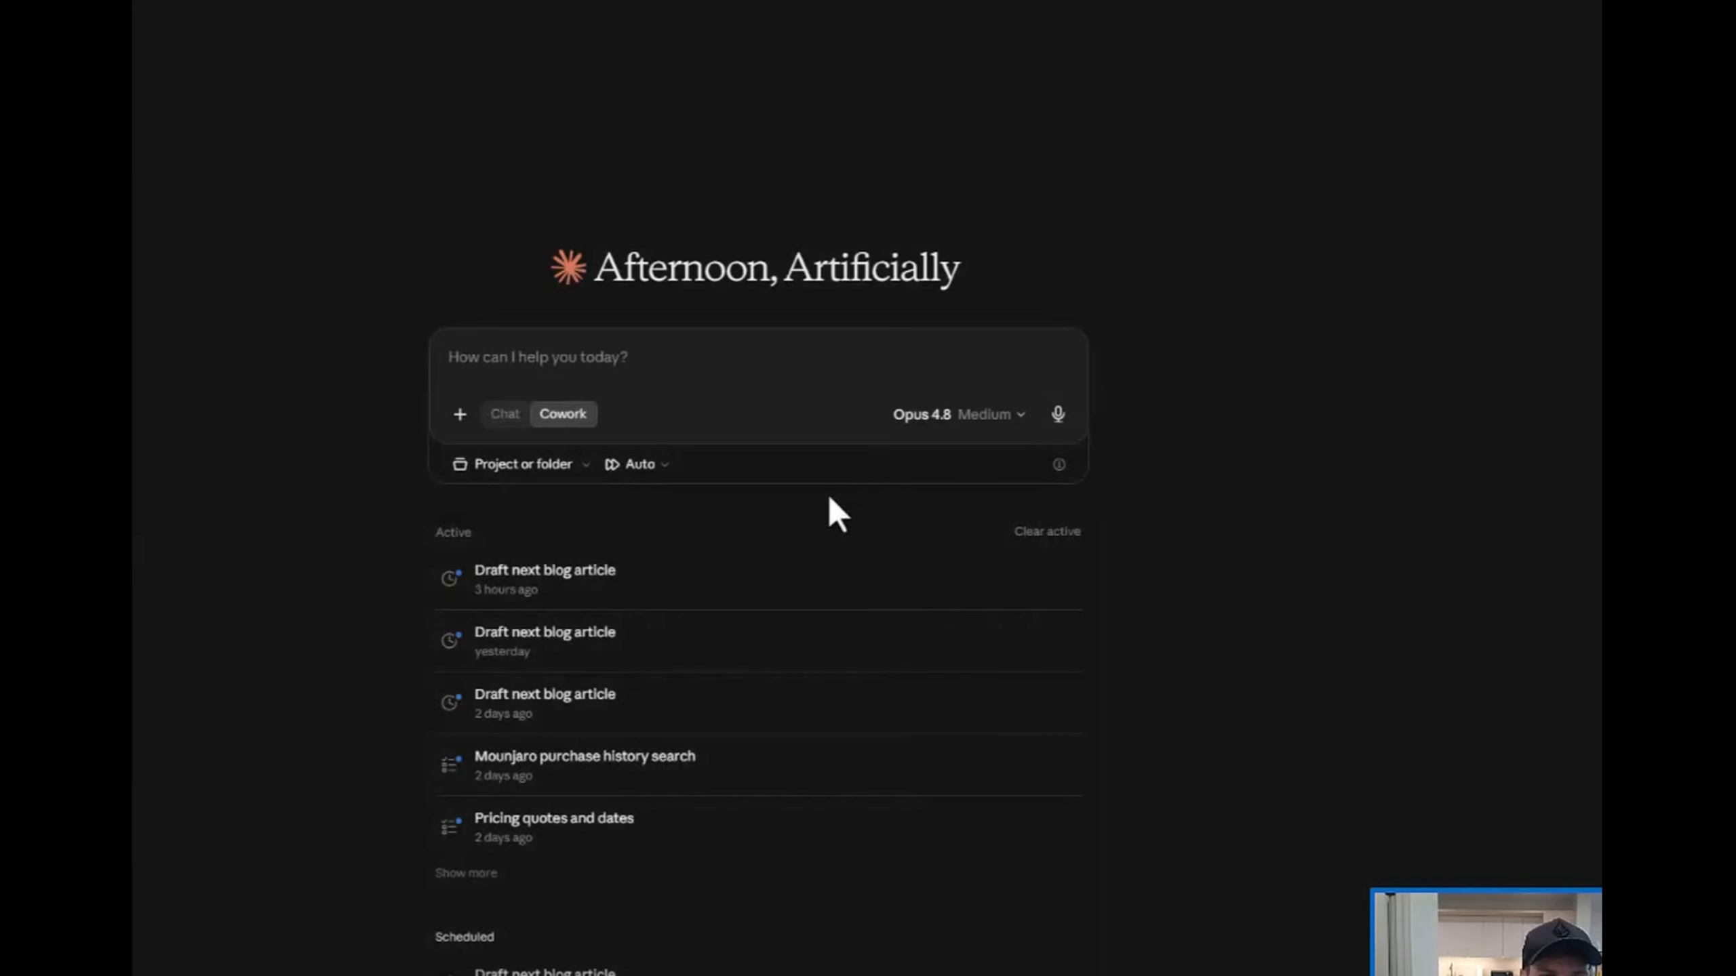
# Step: Set the model to Opus 5 and dictate a prompt asking to plot the cartoon Timilan using the but/therefore framework
pyautogui.click(954, 424)
pyautogui.click(898, 518)
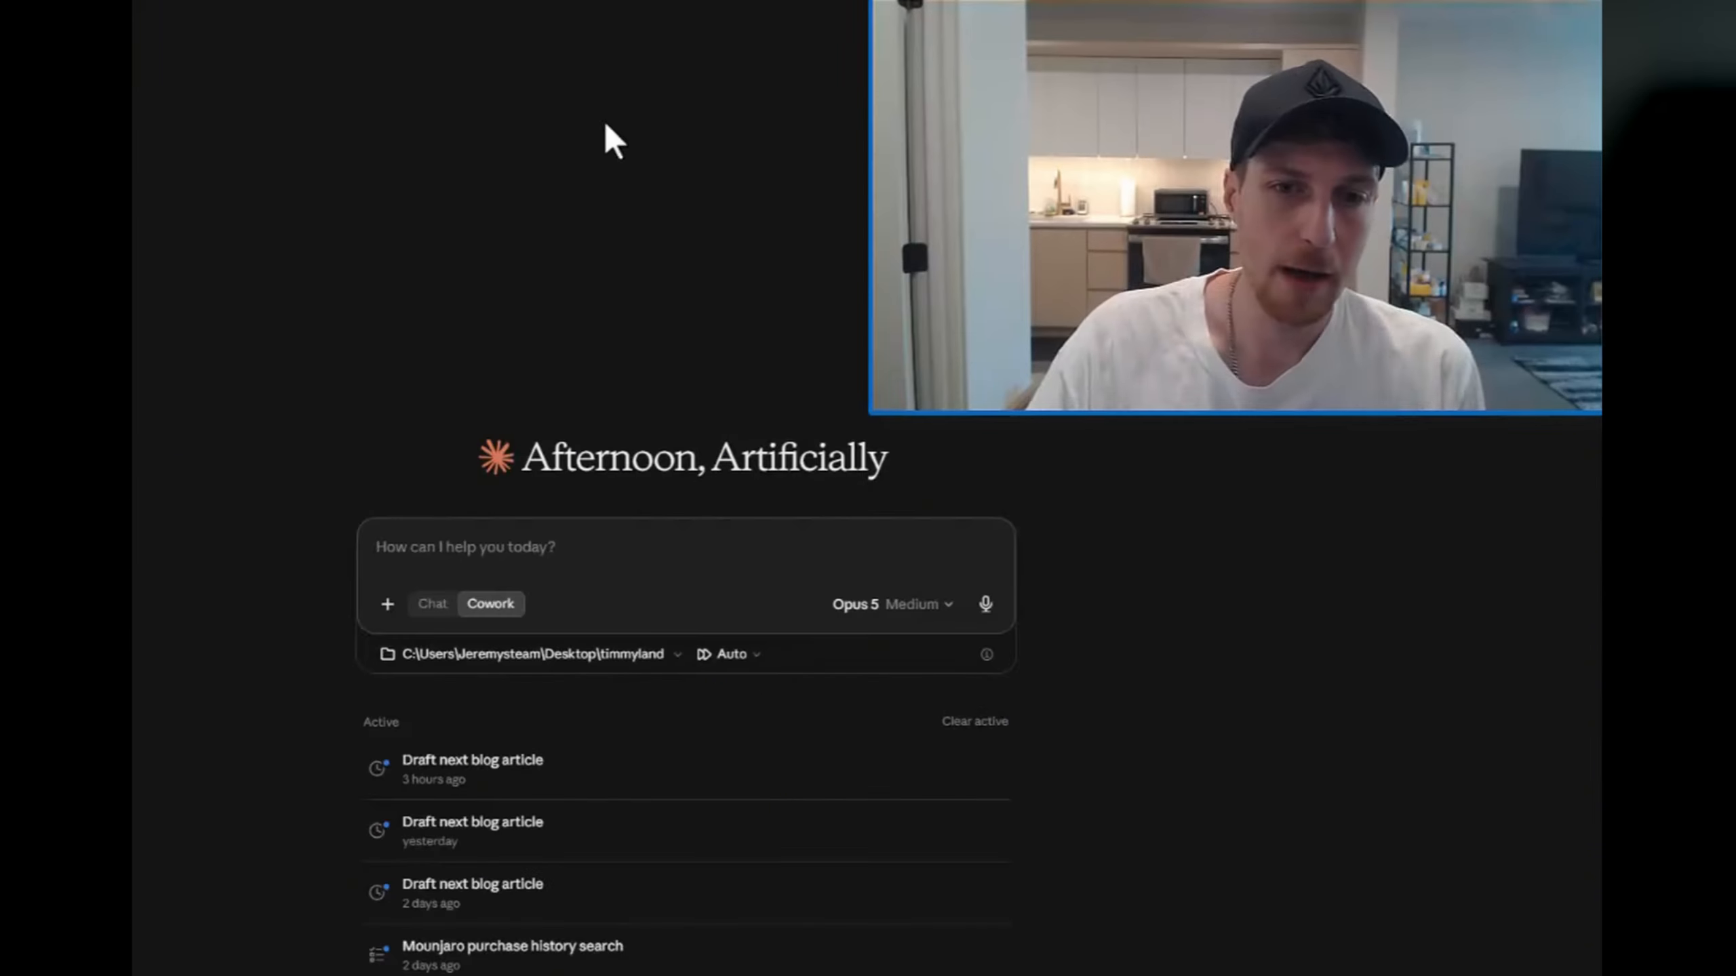
pyautogui.click(984, 604)
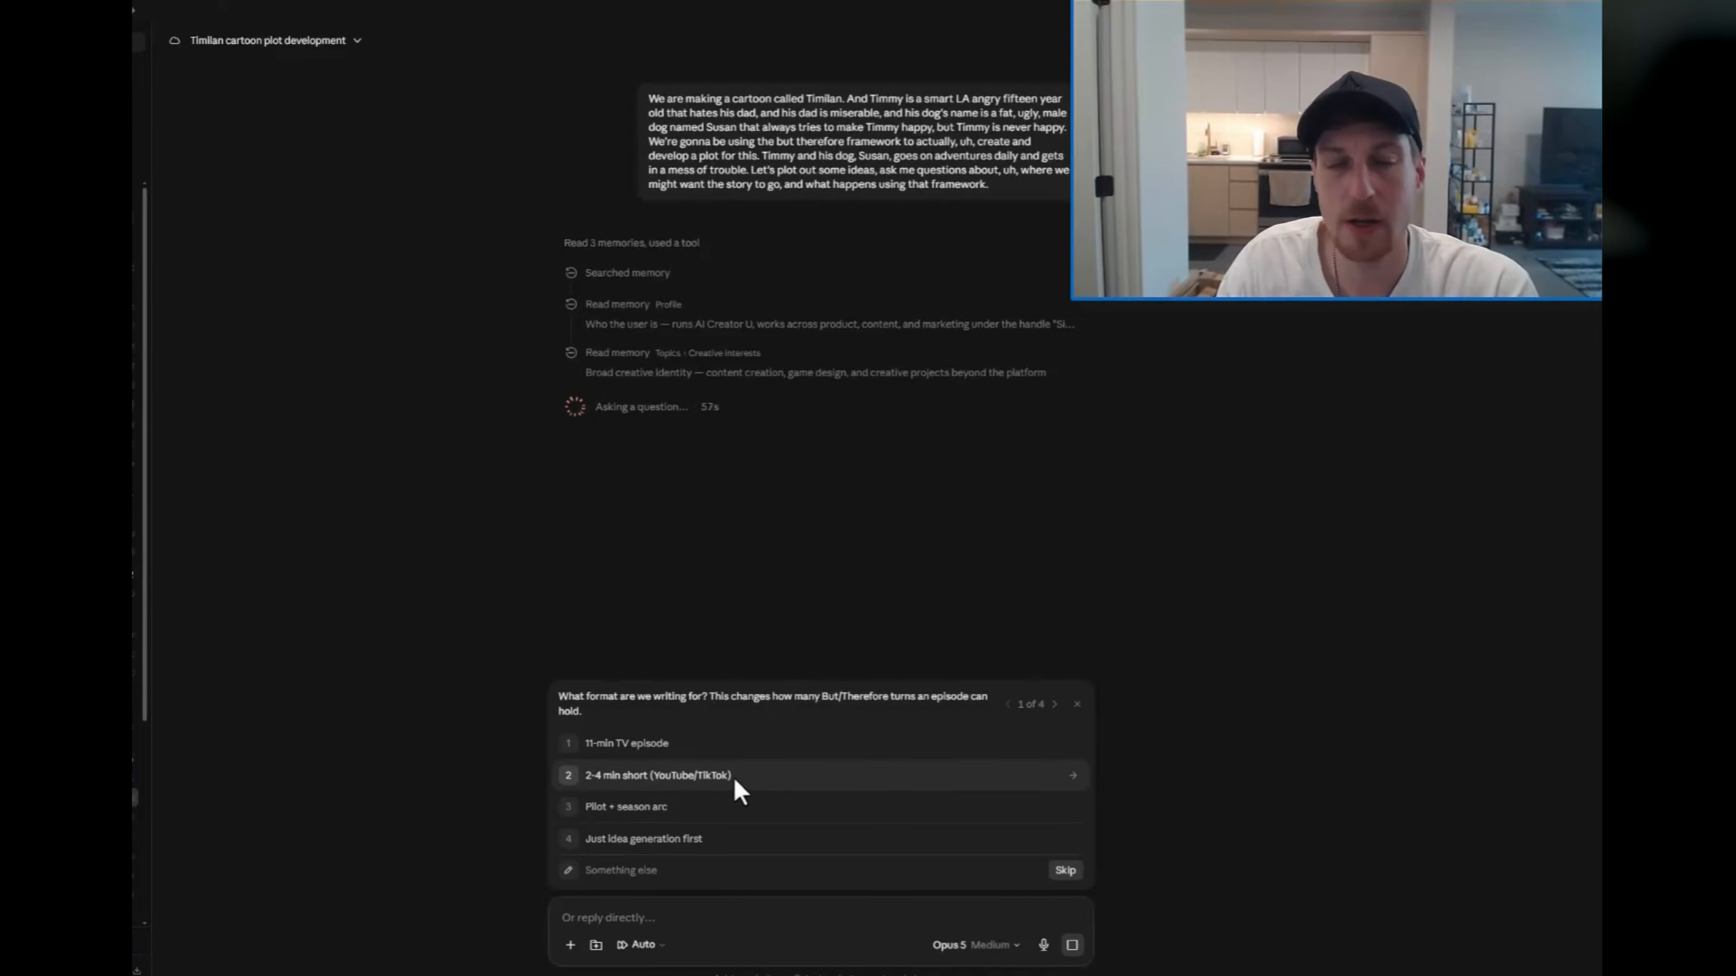
# Step: Answer the plot-development questions, choosing the 2-4 min short (YouTube/TikTok) format for the episodes
pyautogui.click(640, 768)
pyautogui.click(783, 768)
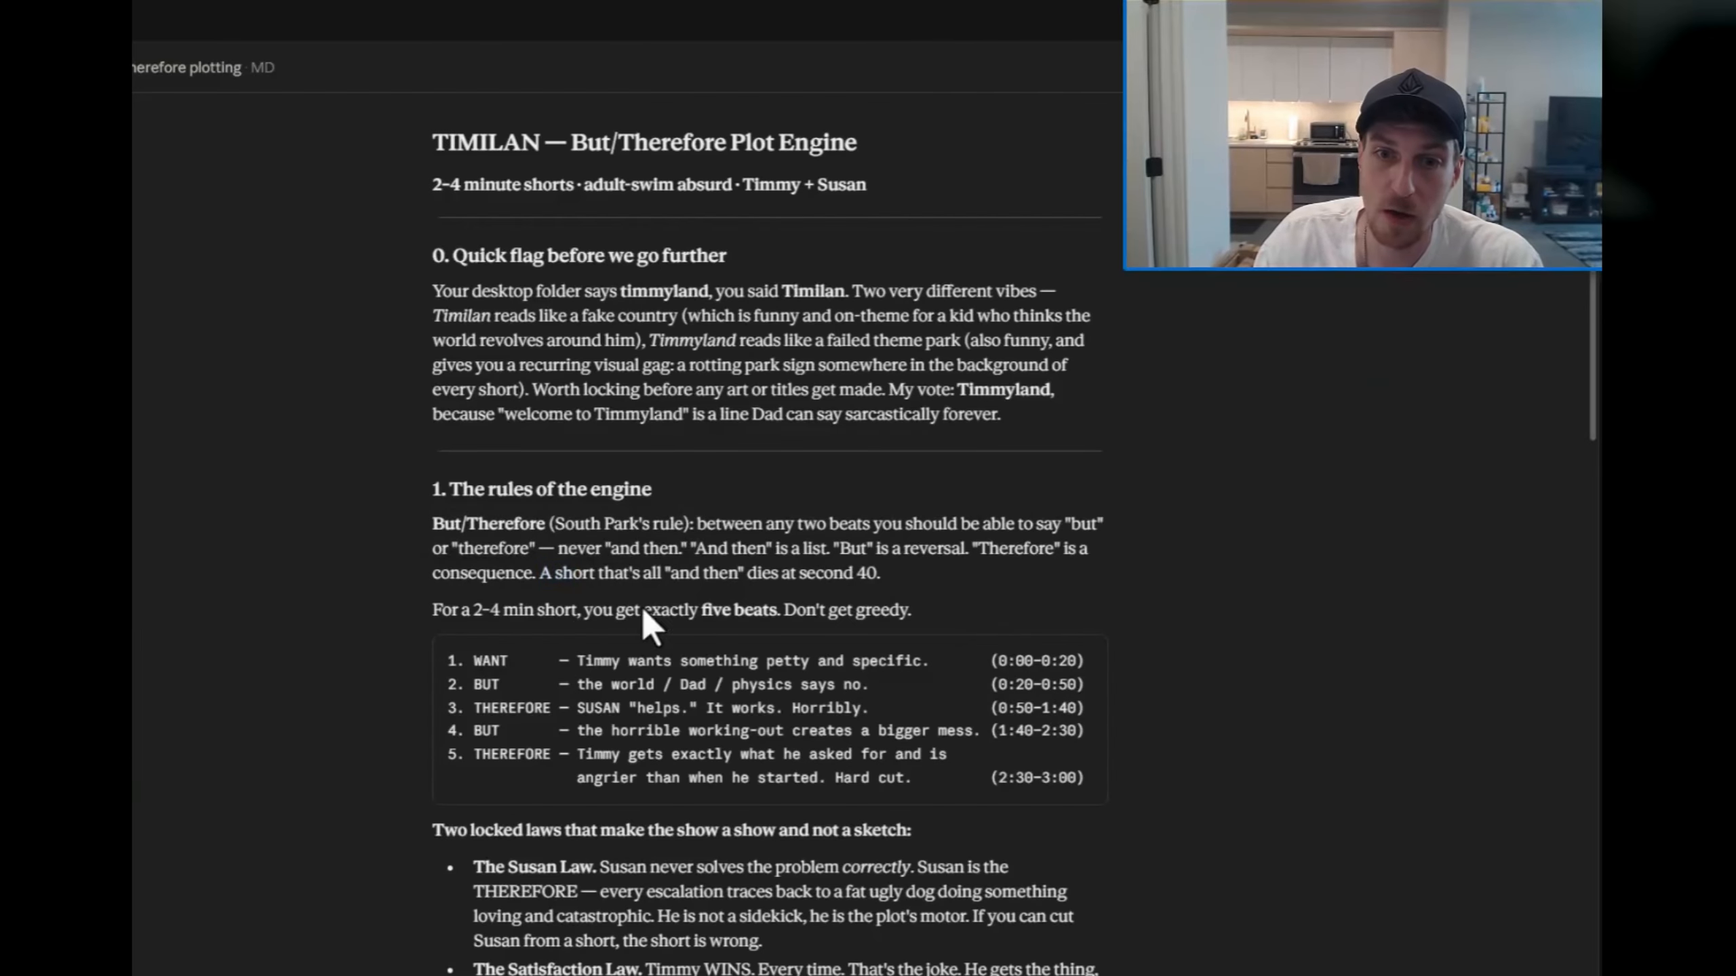
# Step: Read through the But/Therefore Plot Engine document, covering the engine rules, the two laws, Dad's function and the outlined shorts
pyautogui.scroll(-3, 649, 623)
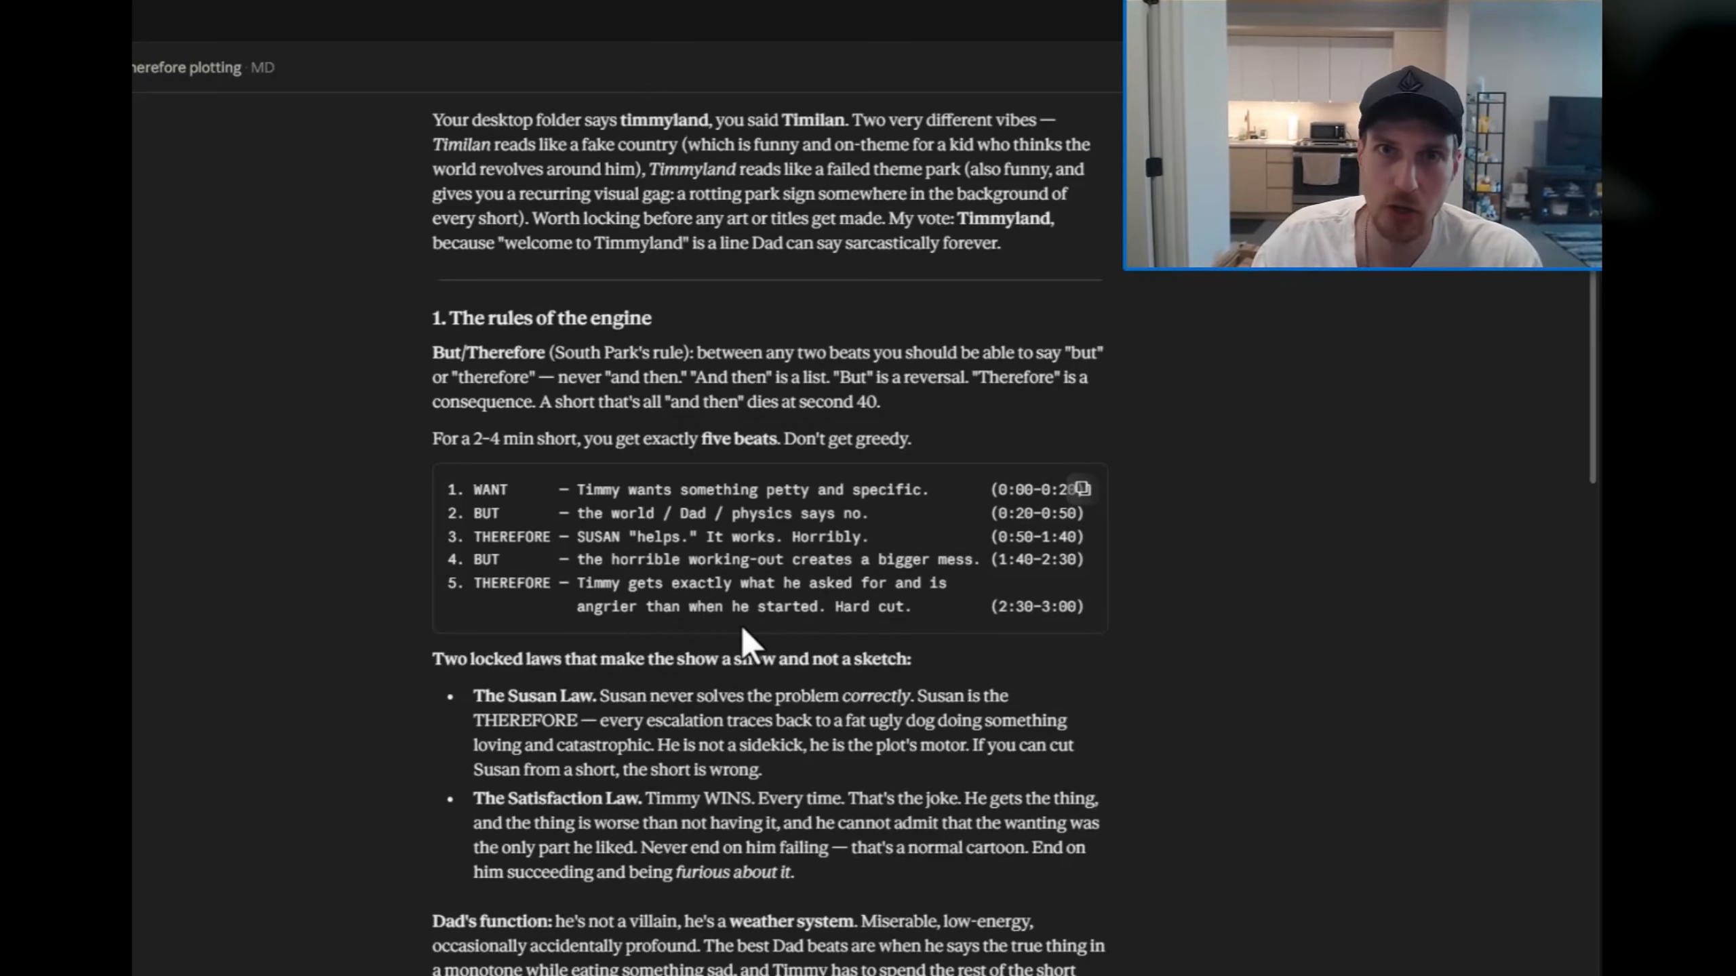
pyautogui.scroll(-3, 747, 783)
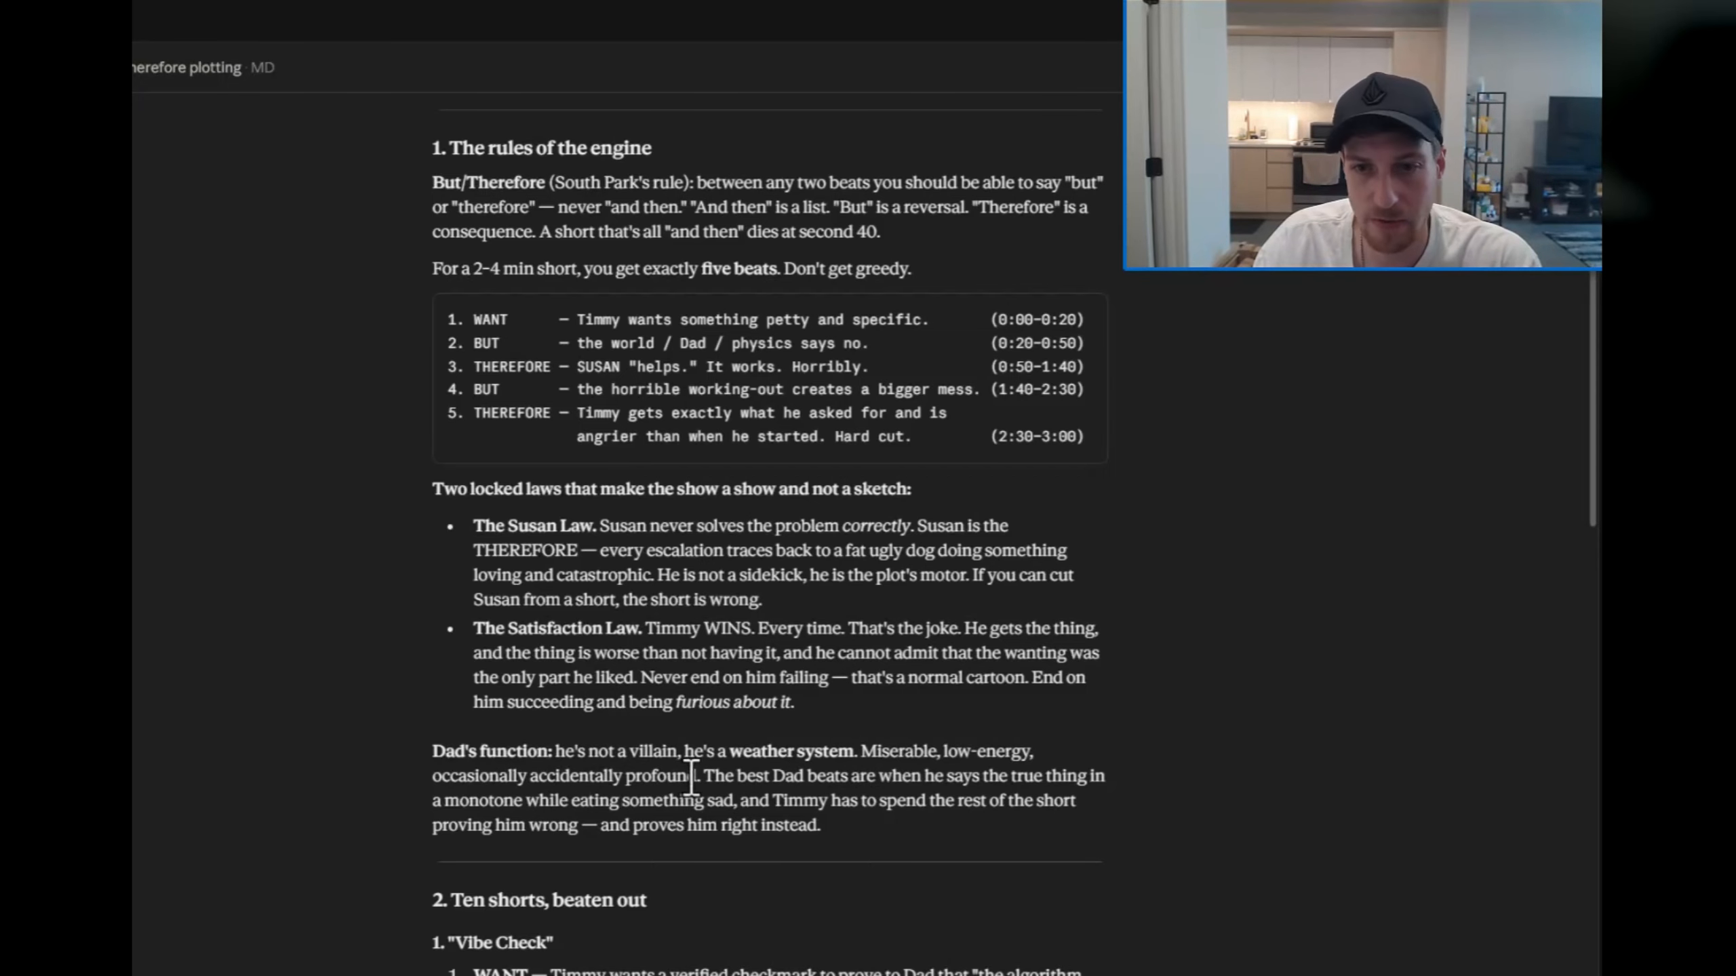
pyautogui.scroll(-2, 806, 655)
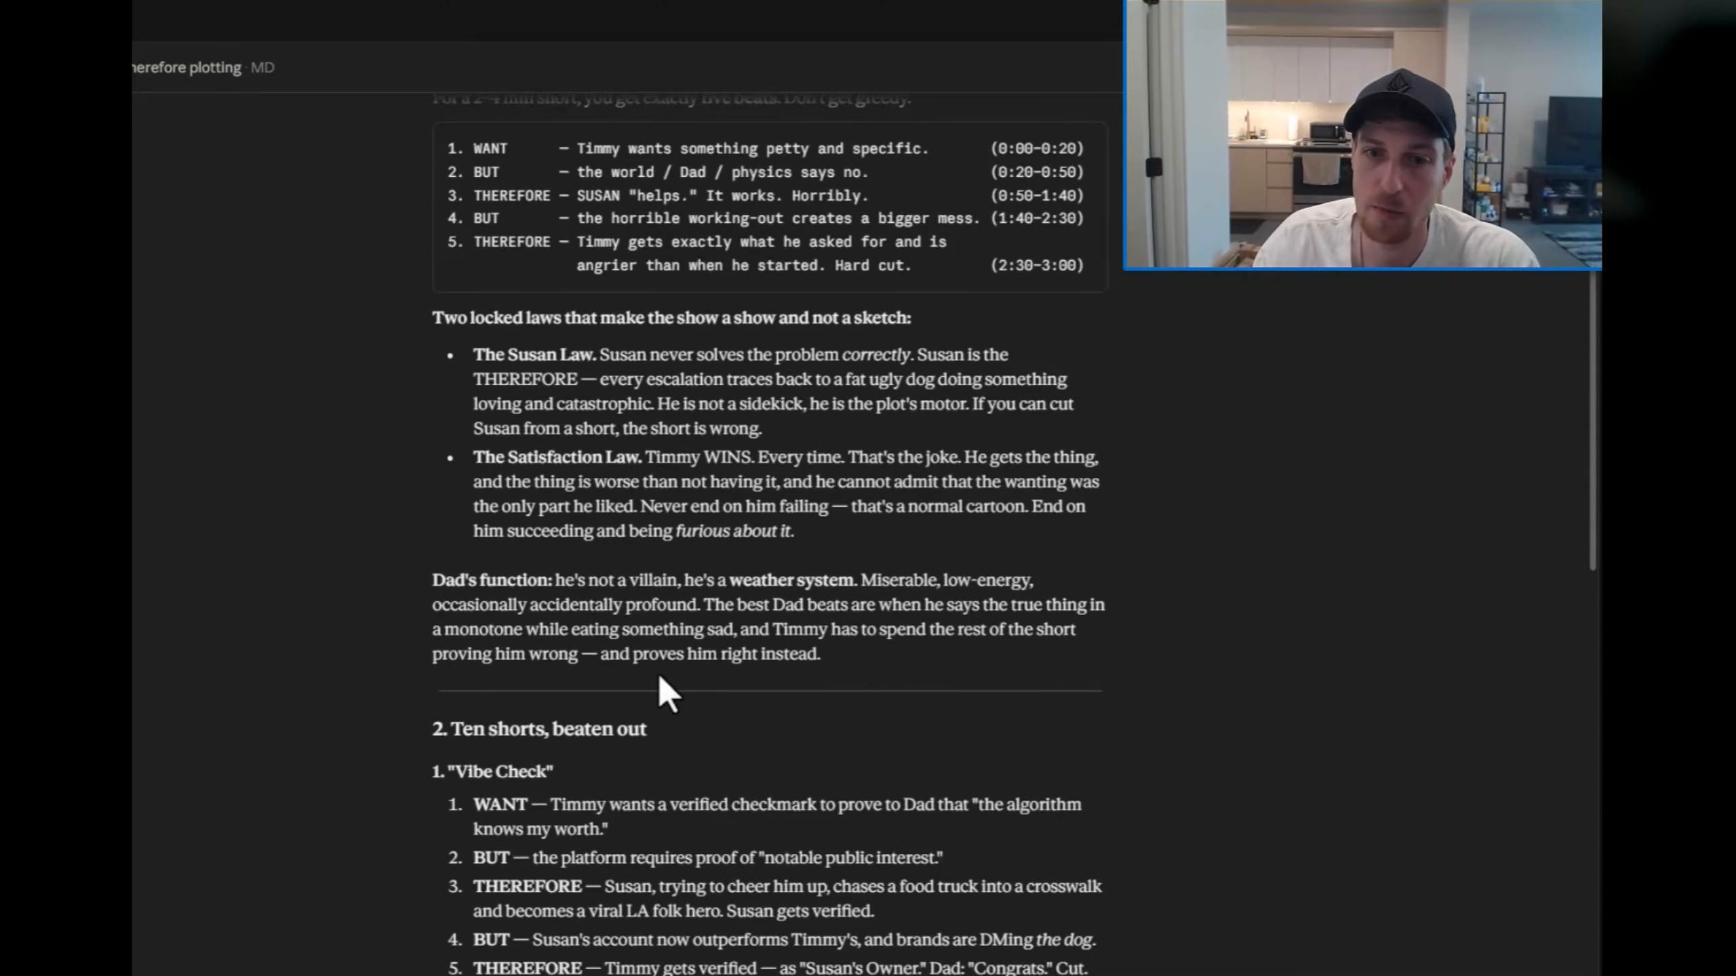
pyautogui.scroll(-2, 859, 672)
pyautogui.scroll(-5, 360, 492)
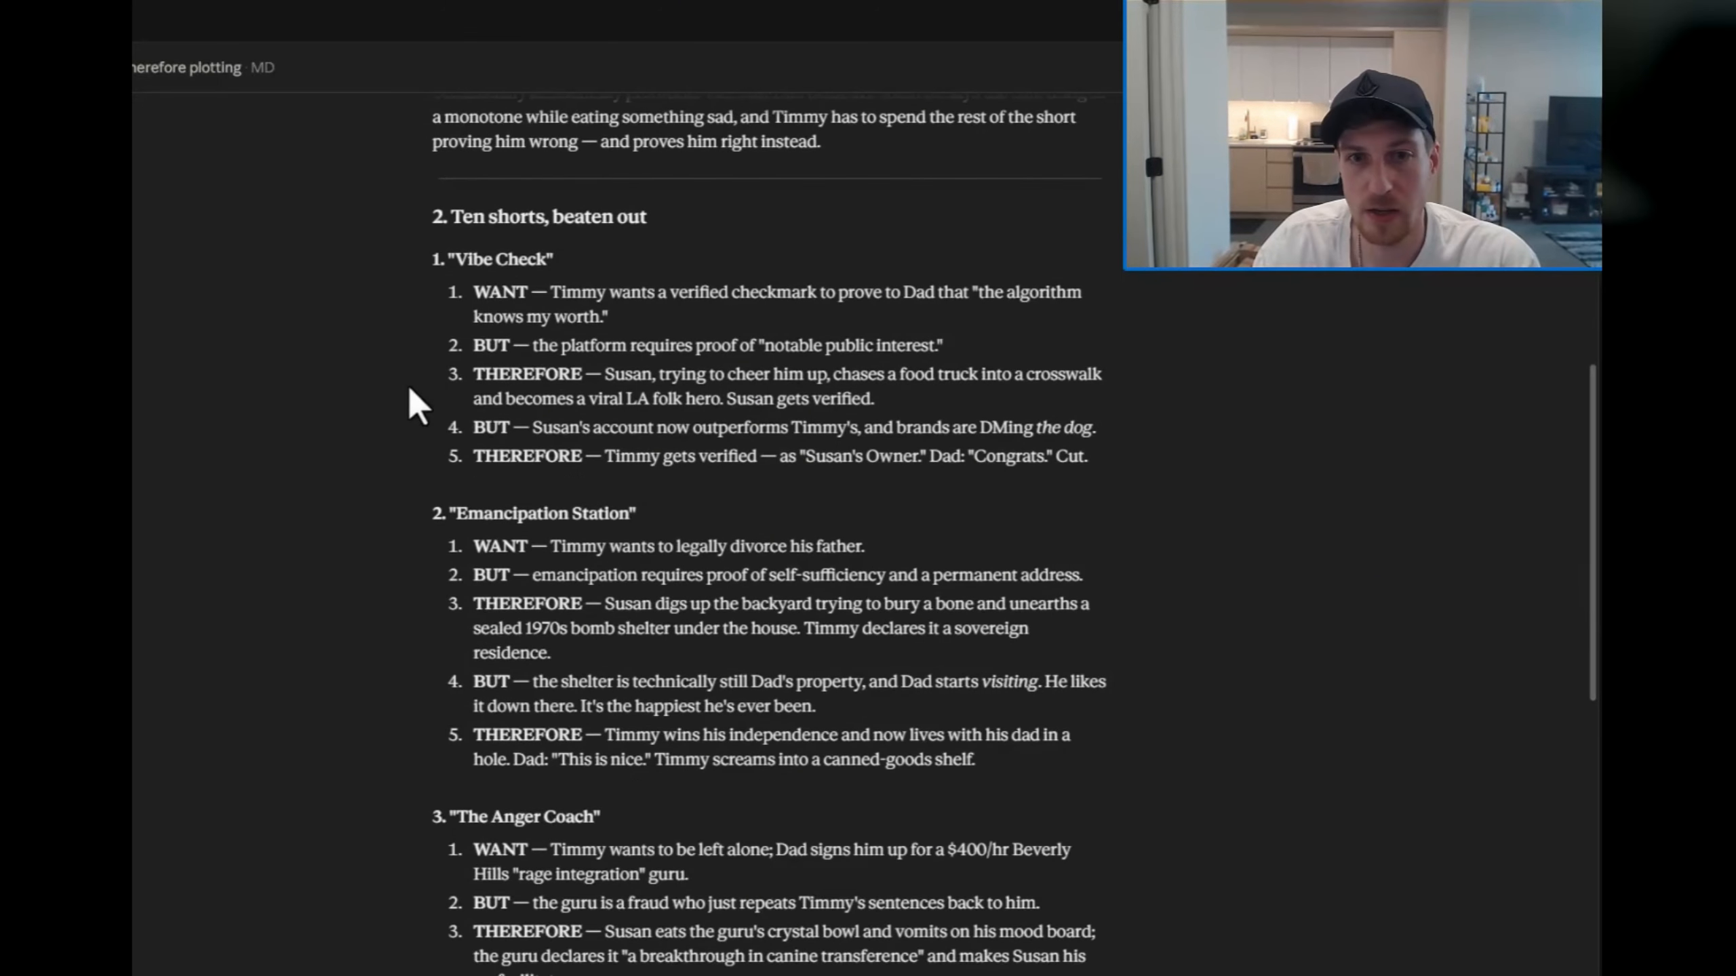
pyautogui.scroll(-4, 438, 455)
pyautogui.scroll(-3, 437, 455)
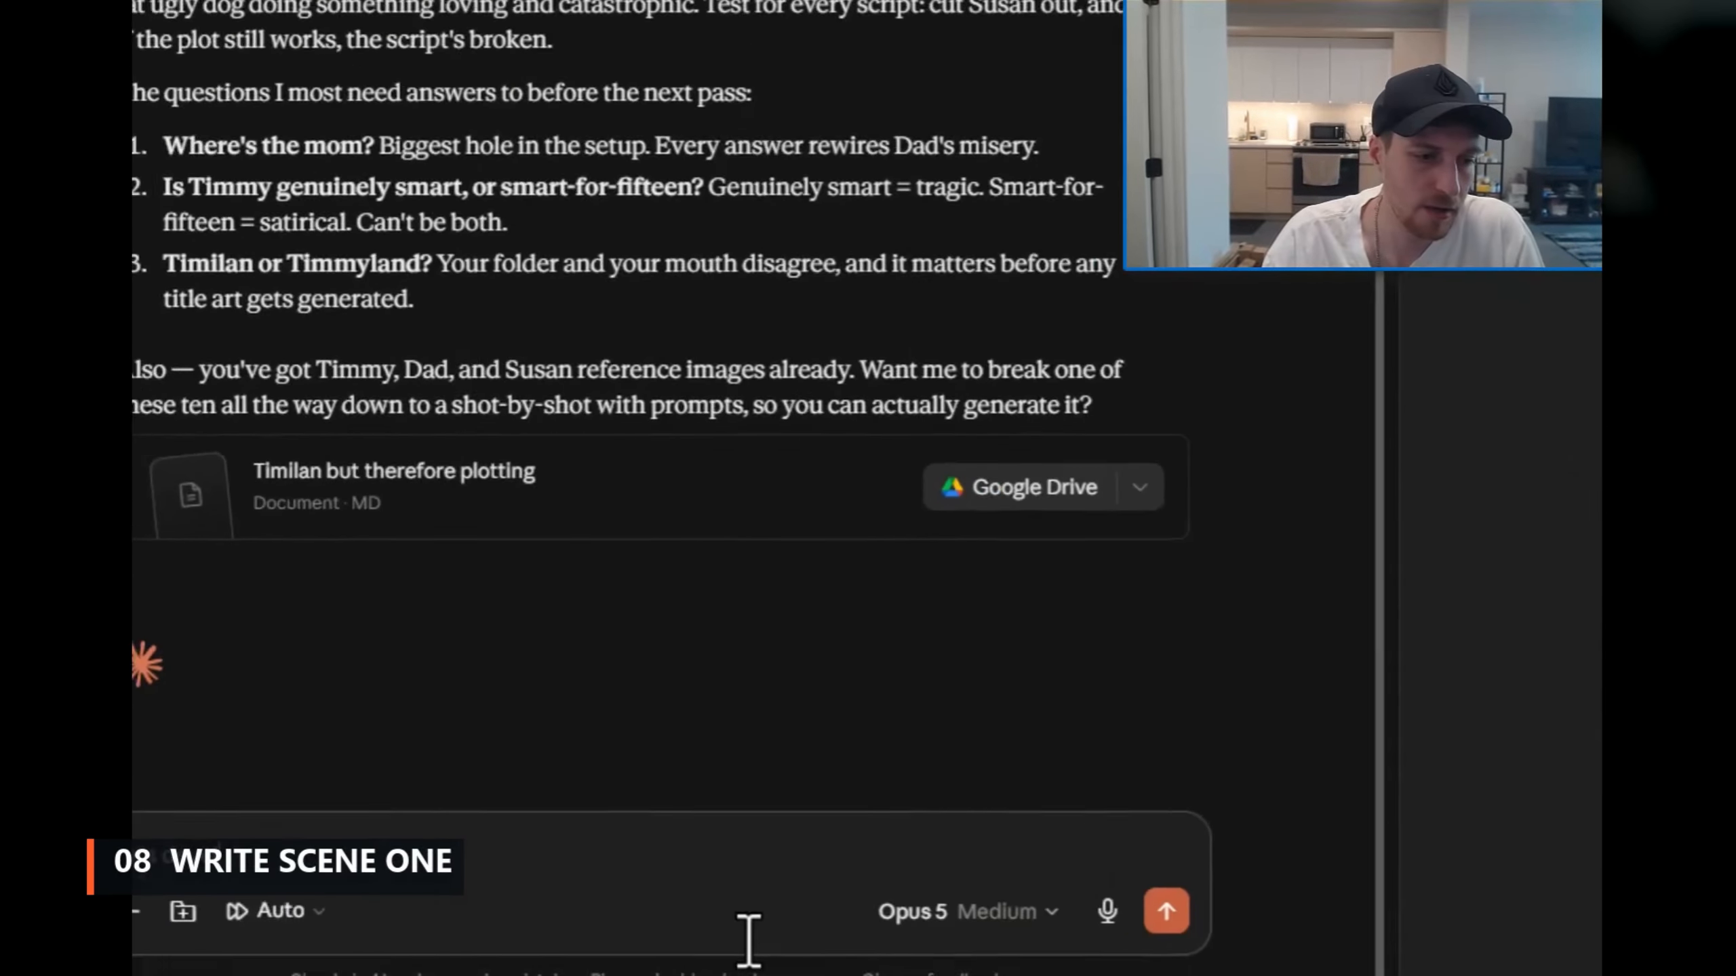
# Step: Write a reply: "Lets develop the first scene, it has to introduce the characters slowly, and who they are without saying exactly who they are."
pyautogui.write('Lets develop the first scene')
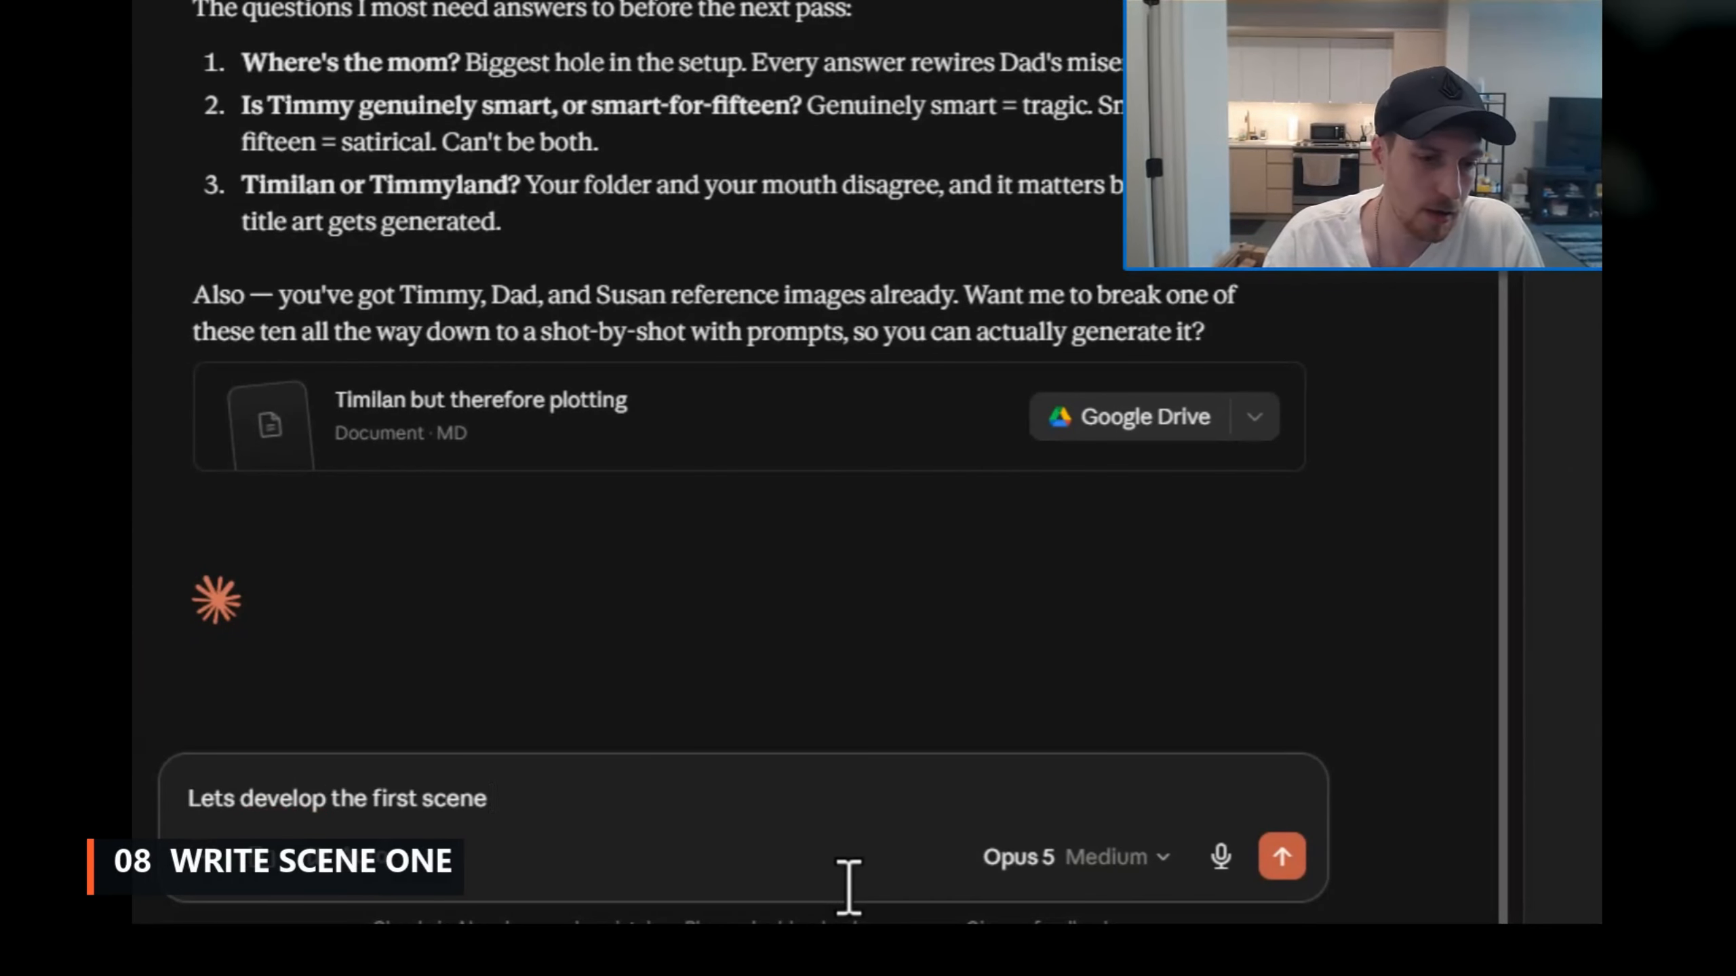
pyautogui.write(', it has to introduce the charac')
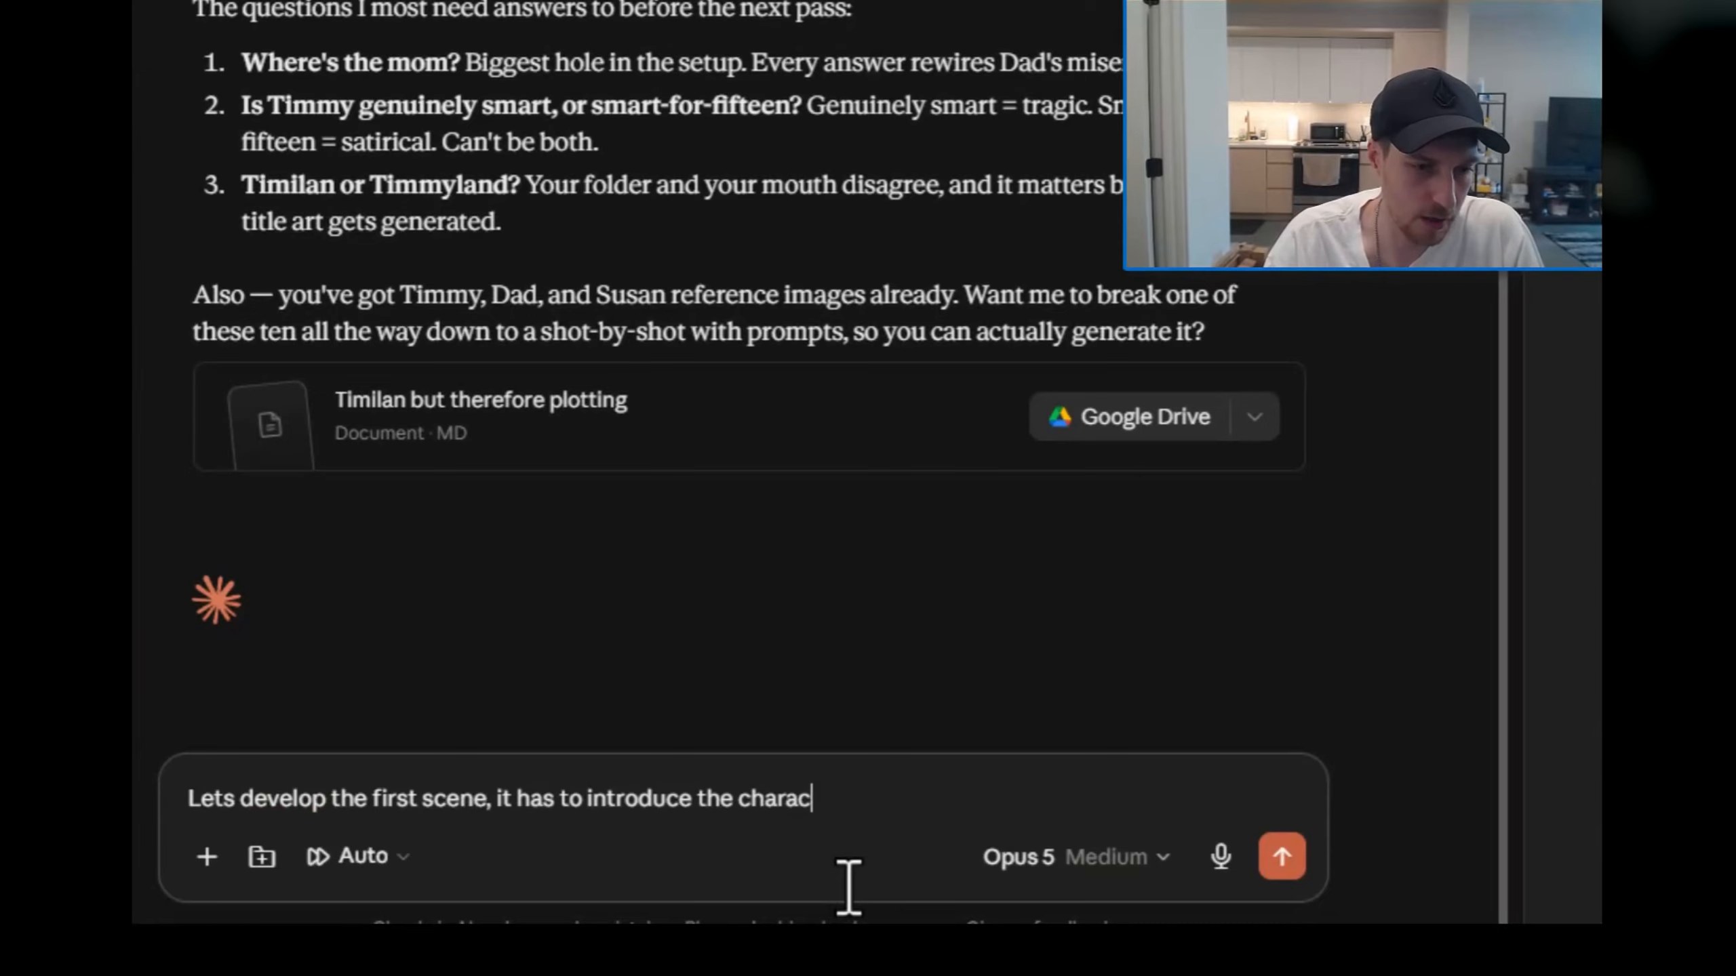
pyautogui.write('ters slowly, and who they are ')
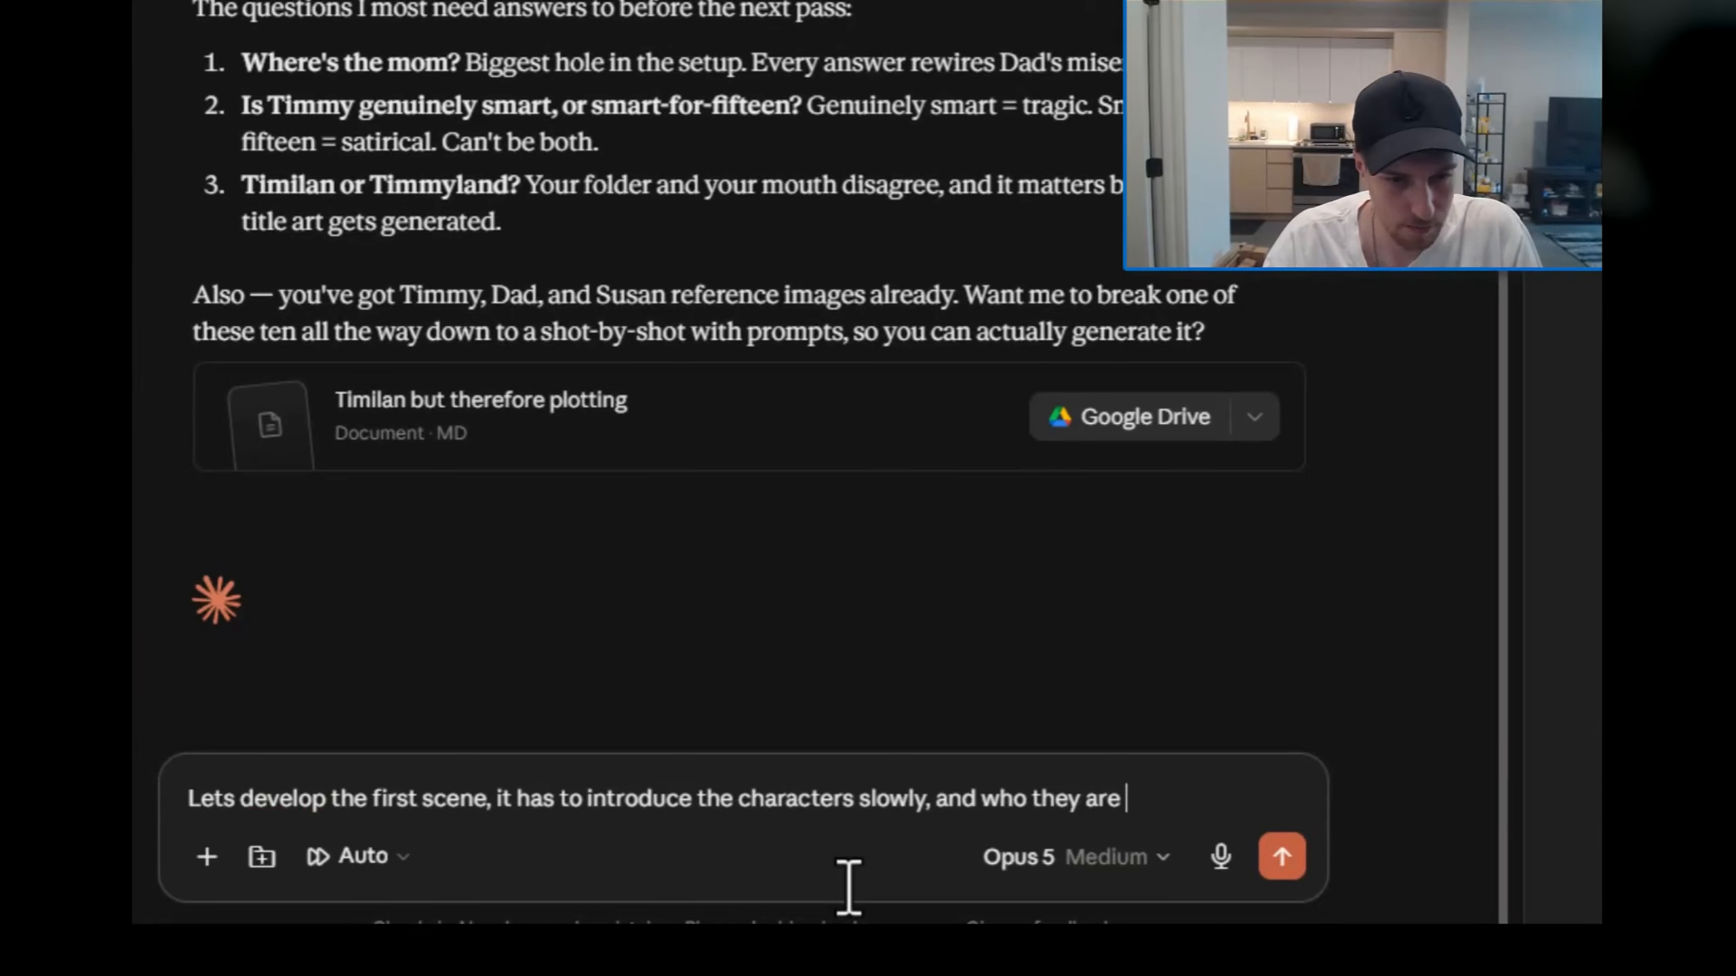
pyautogui.write('without saying exactly who they are.')
# Step: Add a separate paragraph "Remember susan constantly brings up that hes angry about his name because he's a male dog" and send the prompt
pyautogui.hotkey('shift', 'Return')
pyautogui.hotkey('shift', 'Return')
pyautogui.write('F')
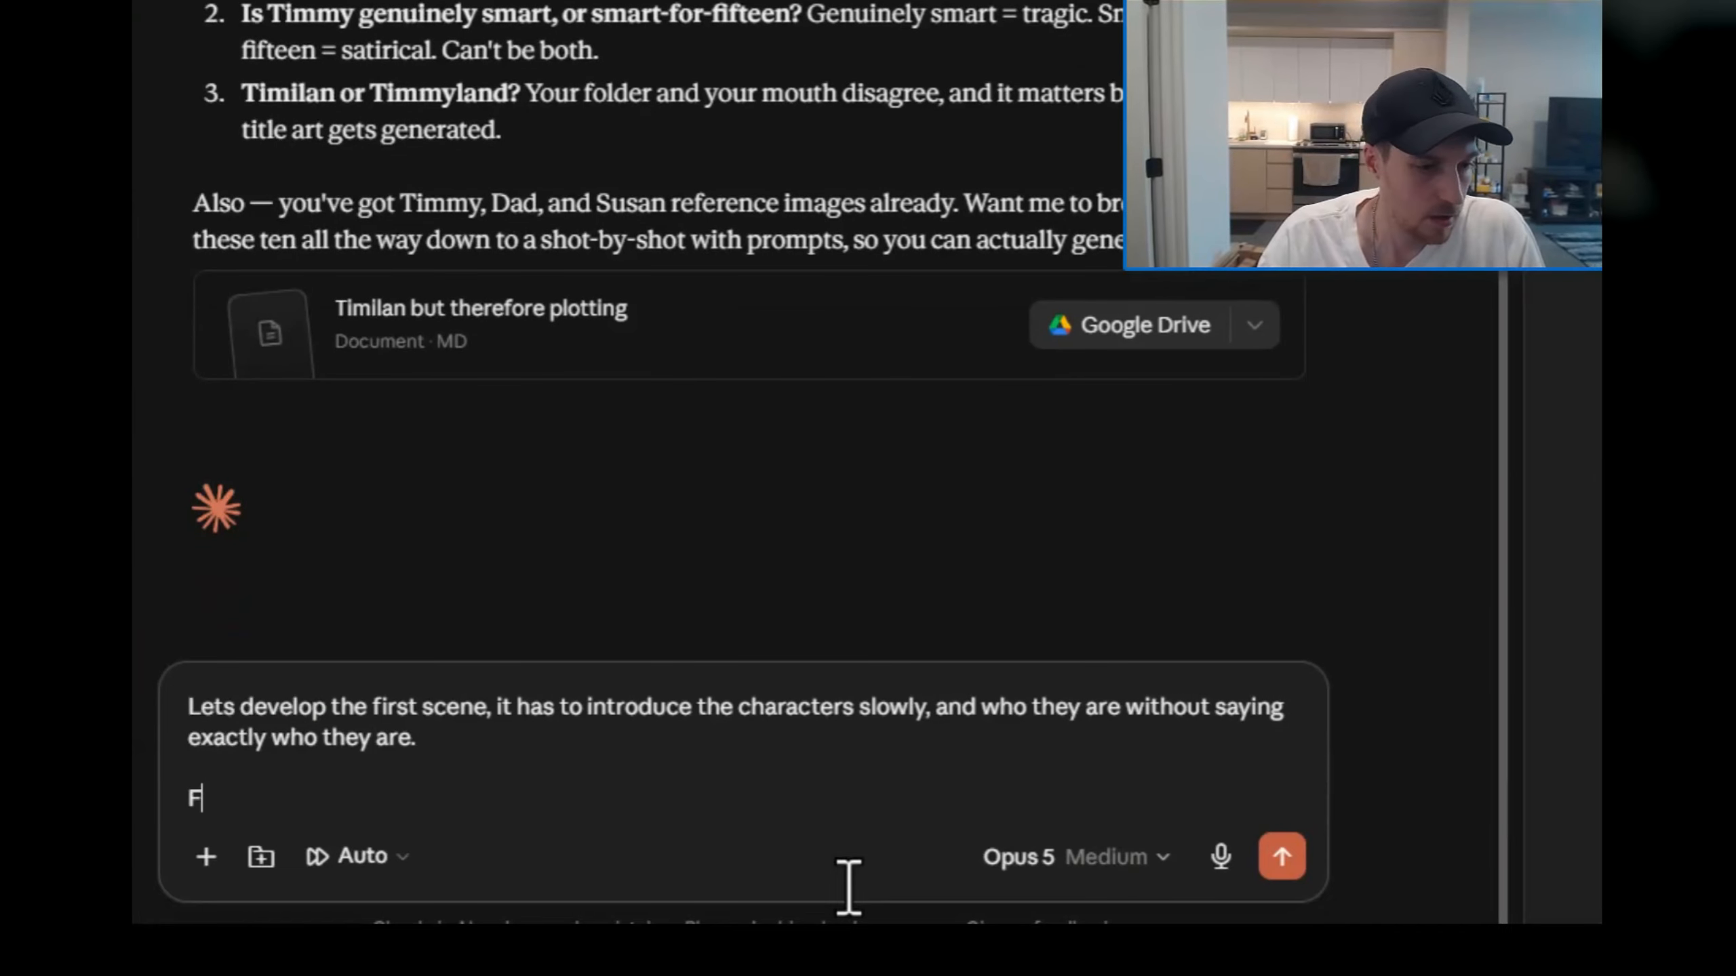
pyautogui.press('BackSpace')
pyautogui.write('Remember susan constantly brings up that hes a')
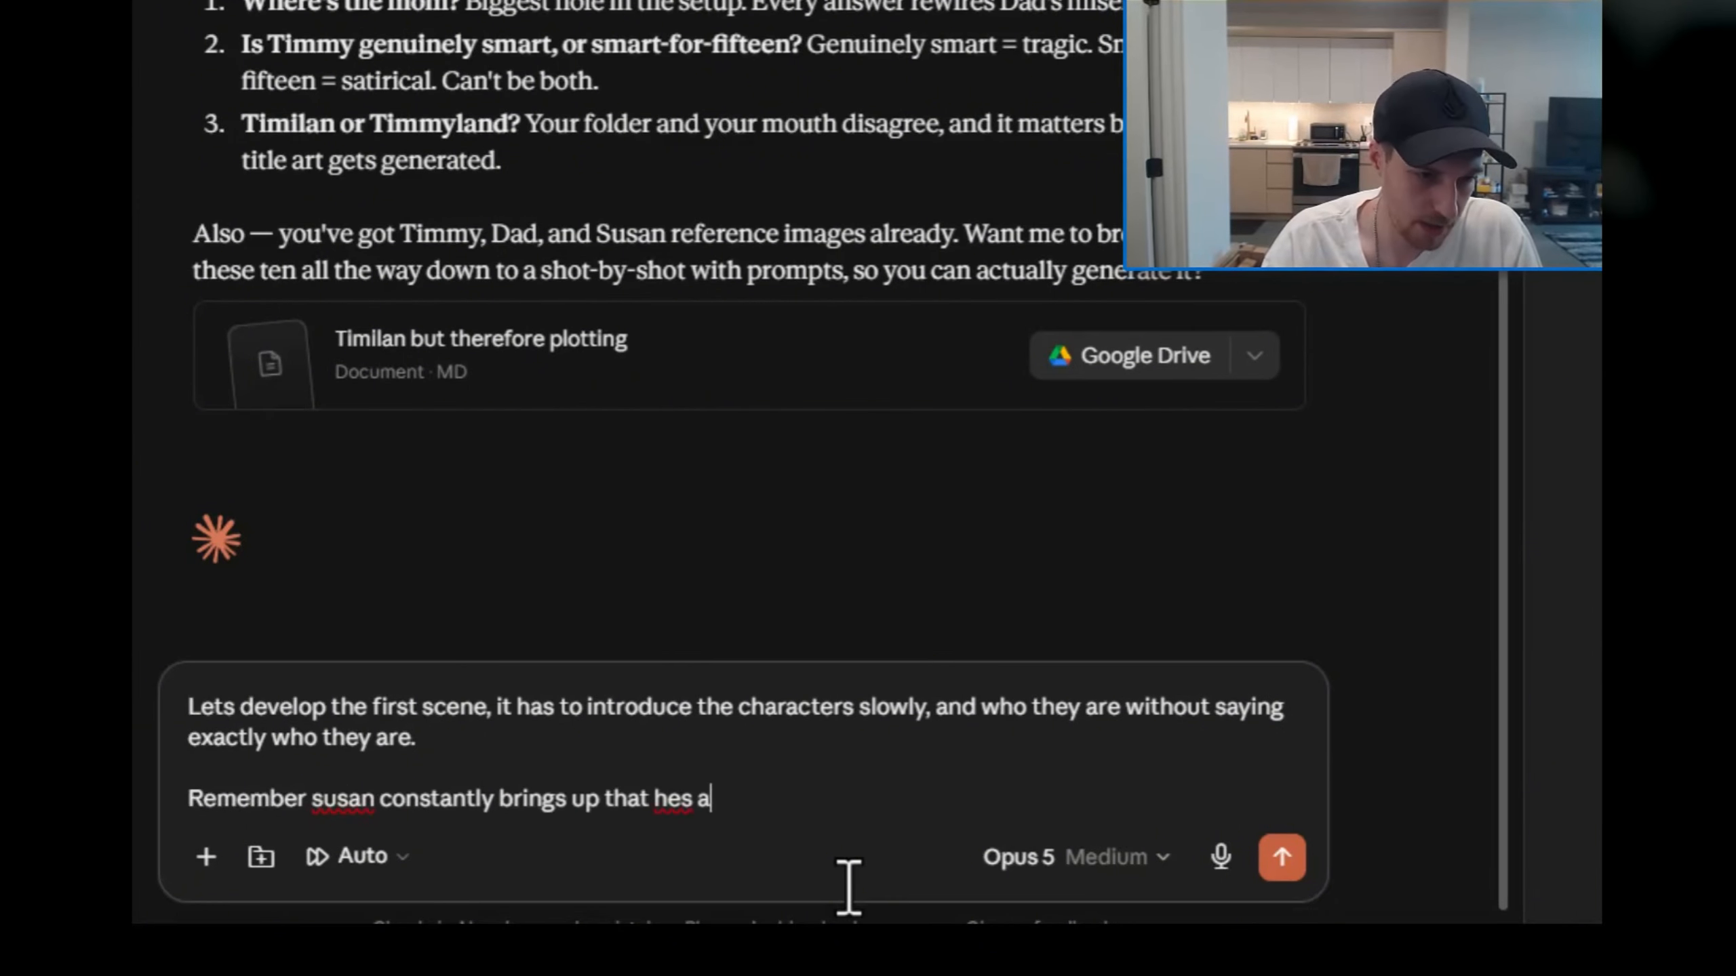
pyautogui.write("ngry about his name because he's a male dog")
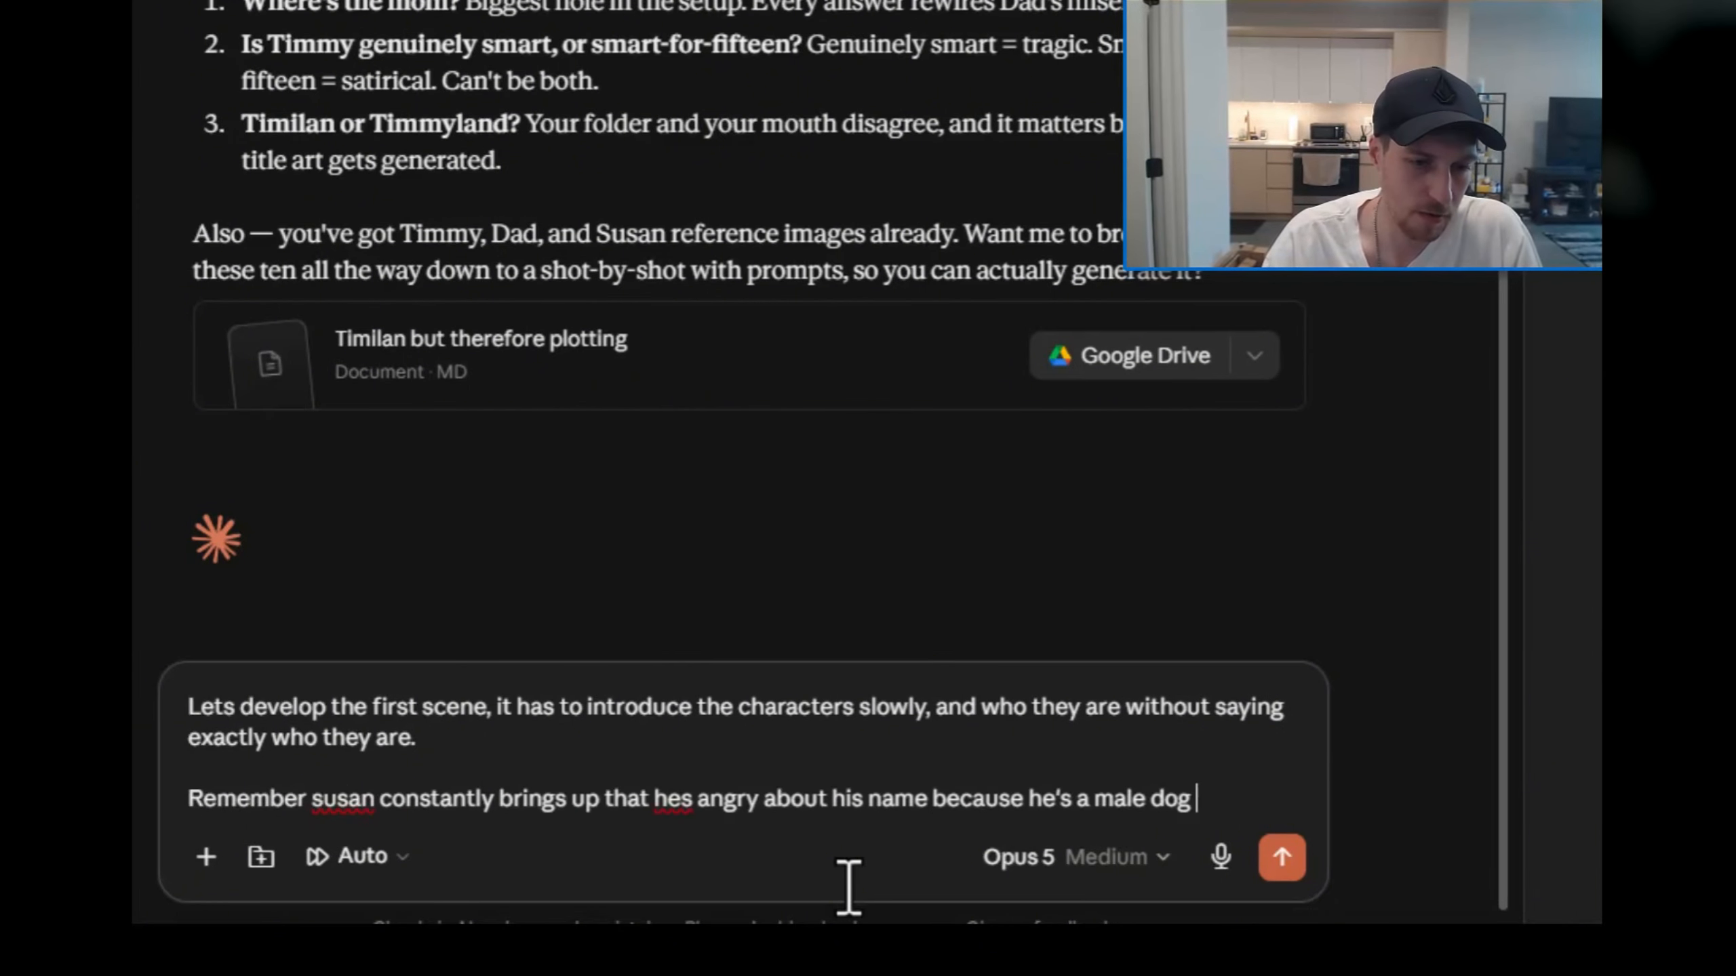
pyautogui.press('Return')
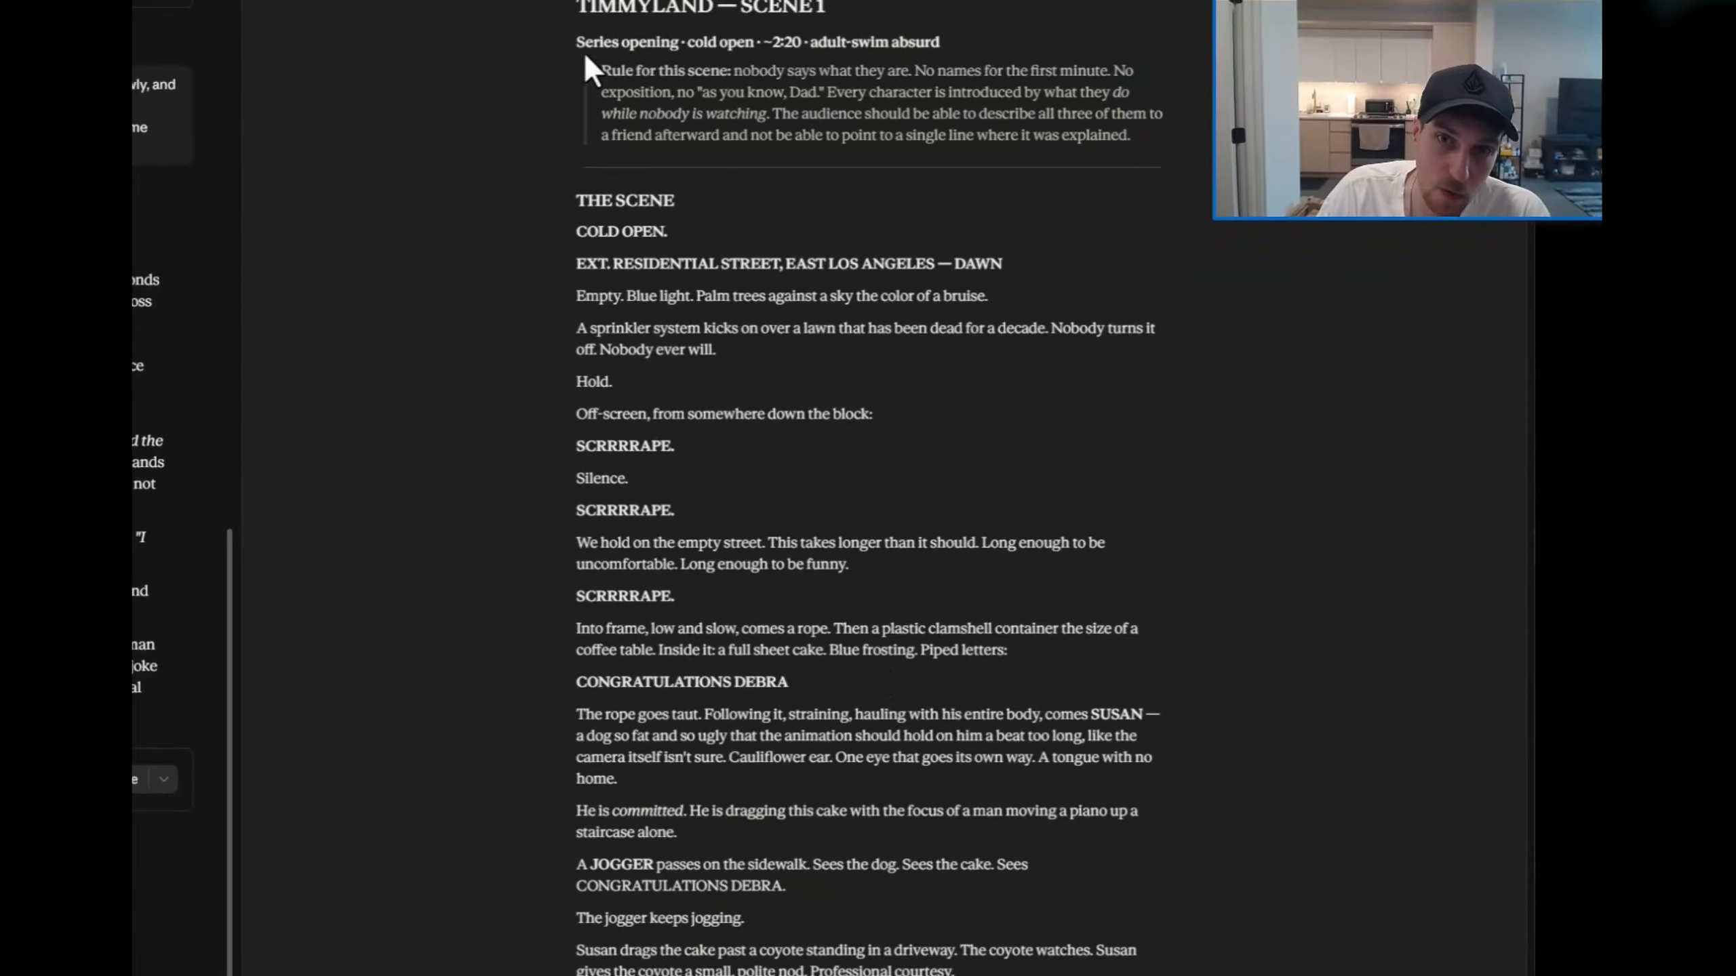
# Step: Examine the Timmyland Scene 1 script's series-opening line and the rule for how its characters are introduced
pyautogui.moveTo(577, 43); pyautogui.dragTo(939, 44)
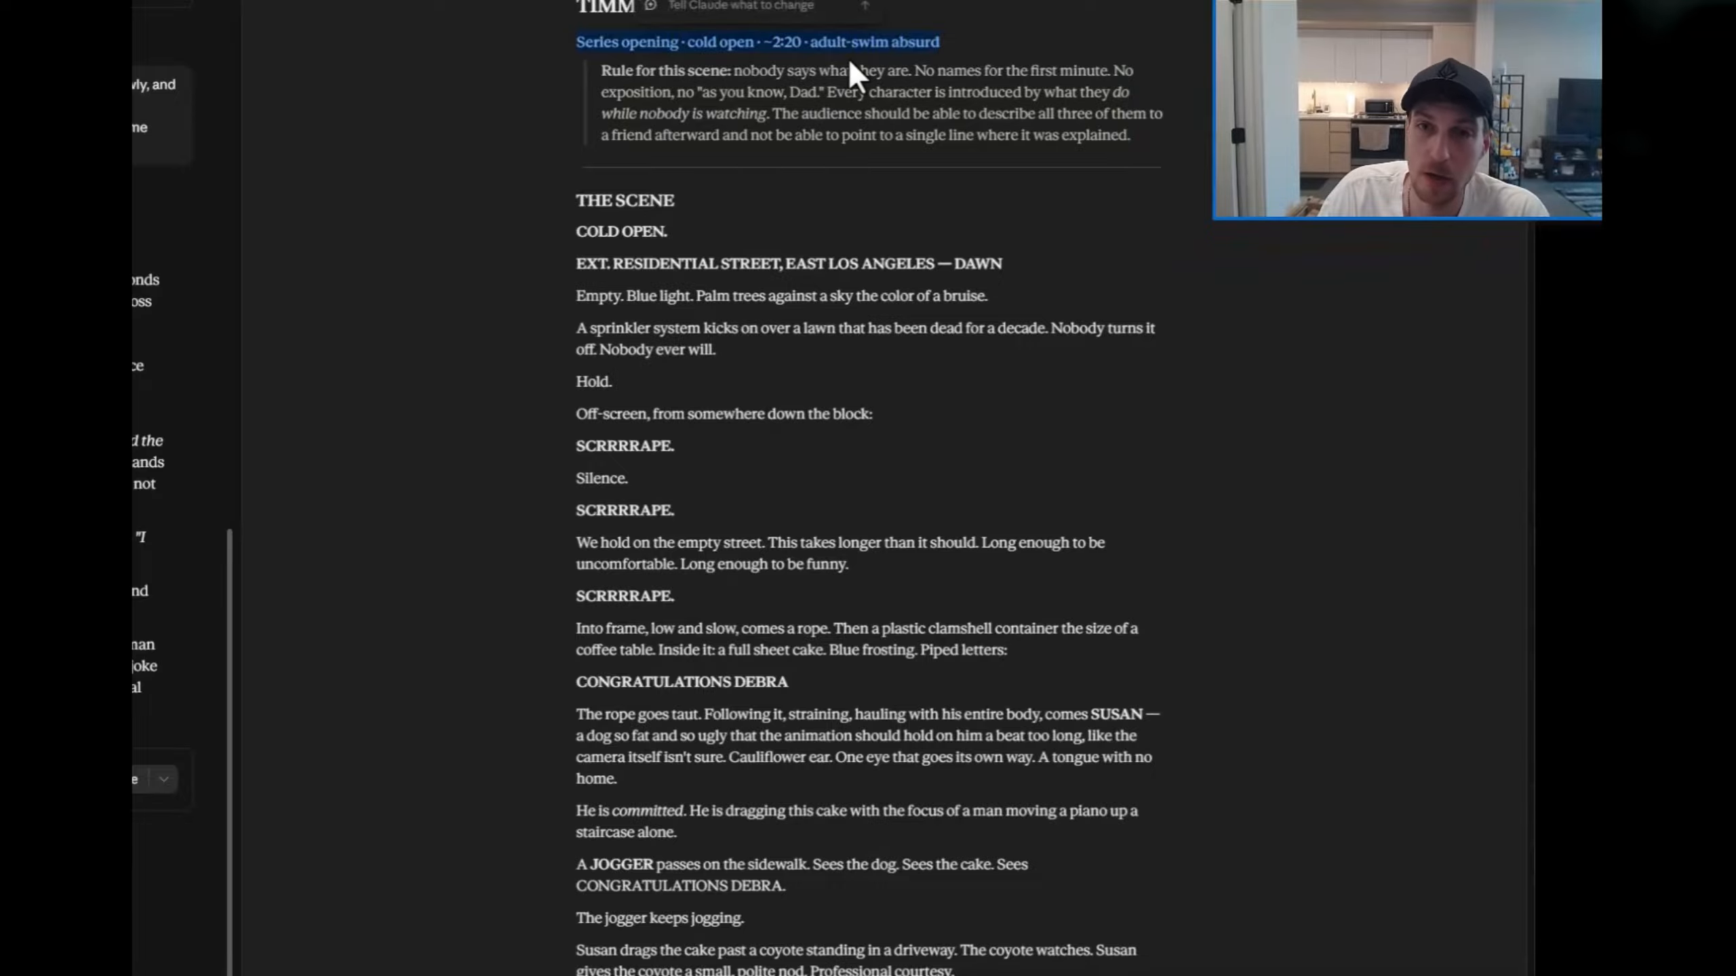
pyautogui.click(820, 58)
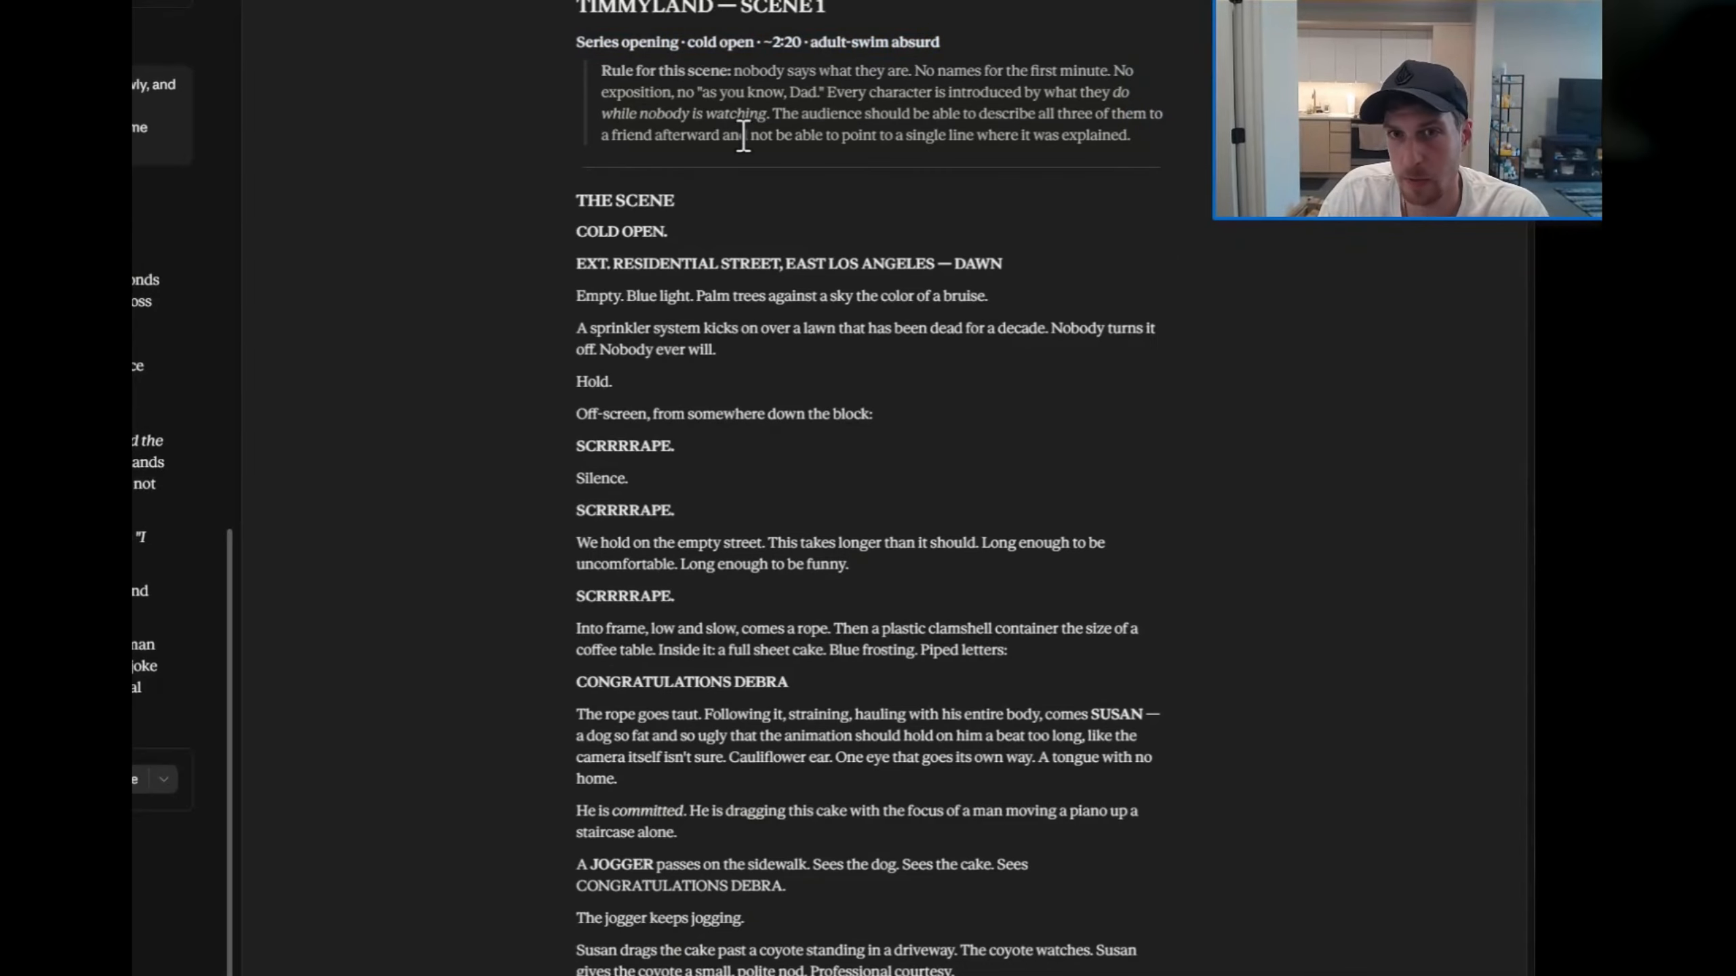
pyautogui.moveTo(711, 71); pyautogui.dragTo(909, 113)
pyautogui.click(814, 113)
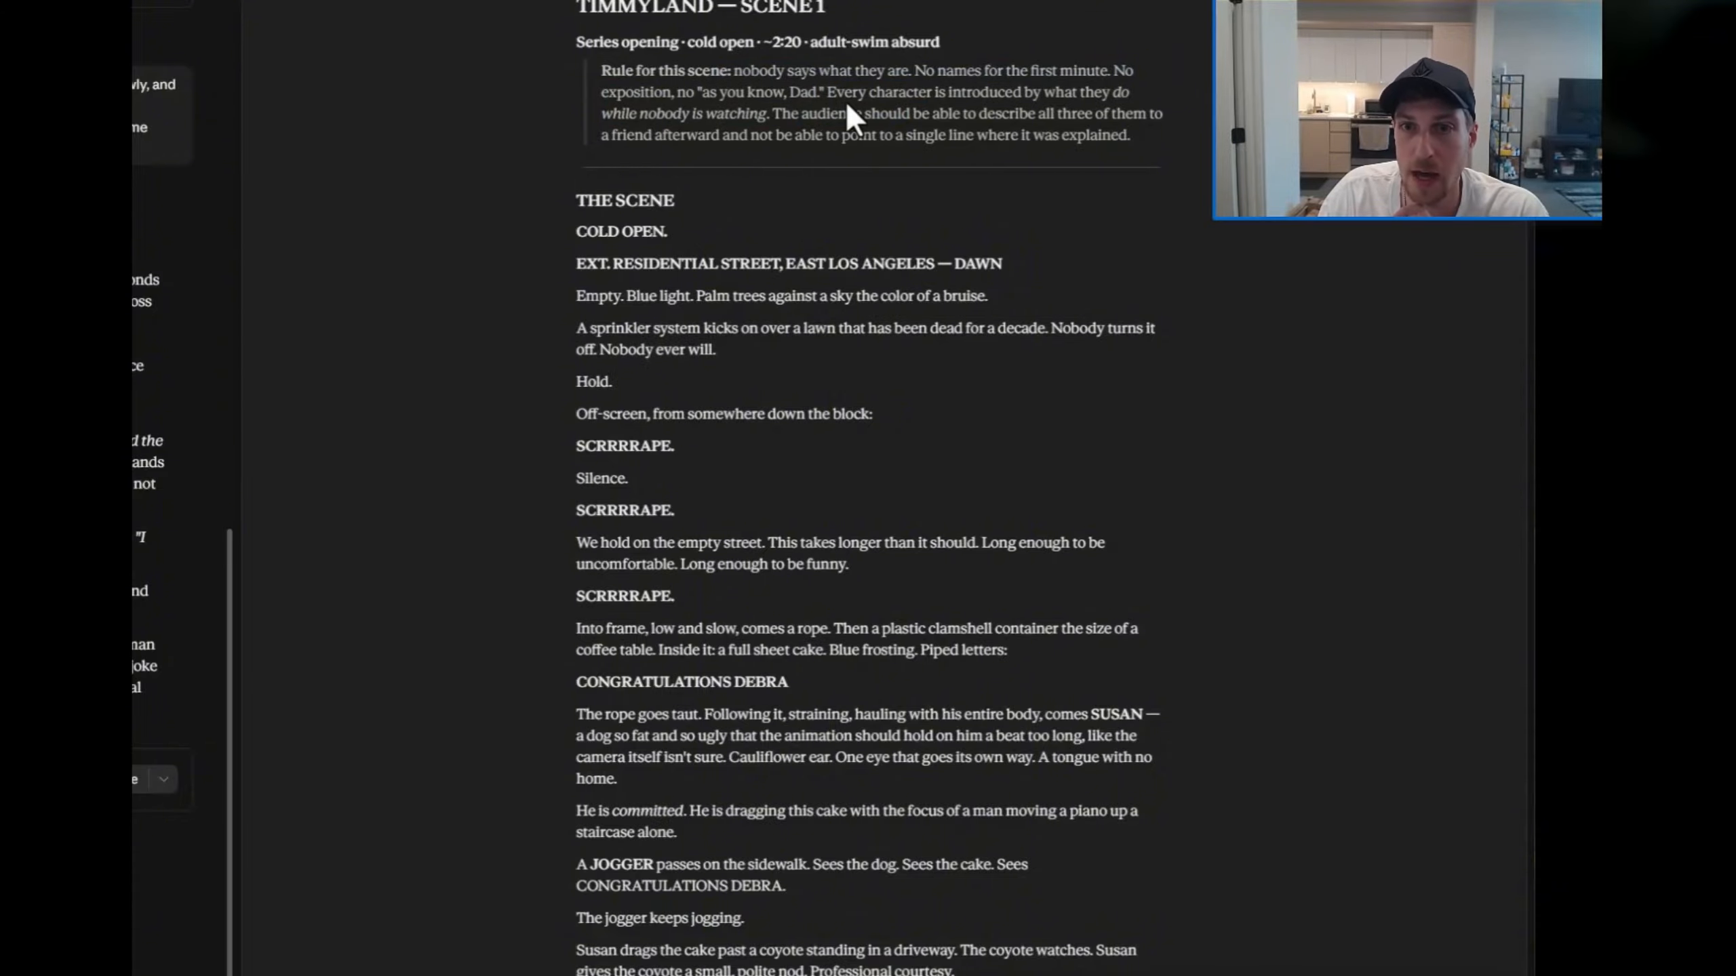
pyautogui.moveTo(859, 94); pyautogui.dragTo(1102, 137)
pyautogui.click(930, 116)
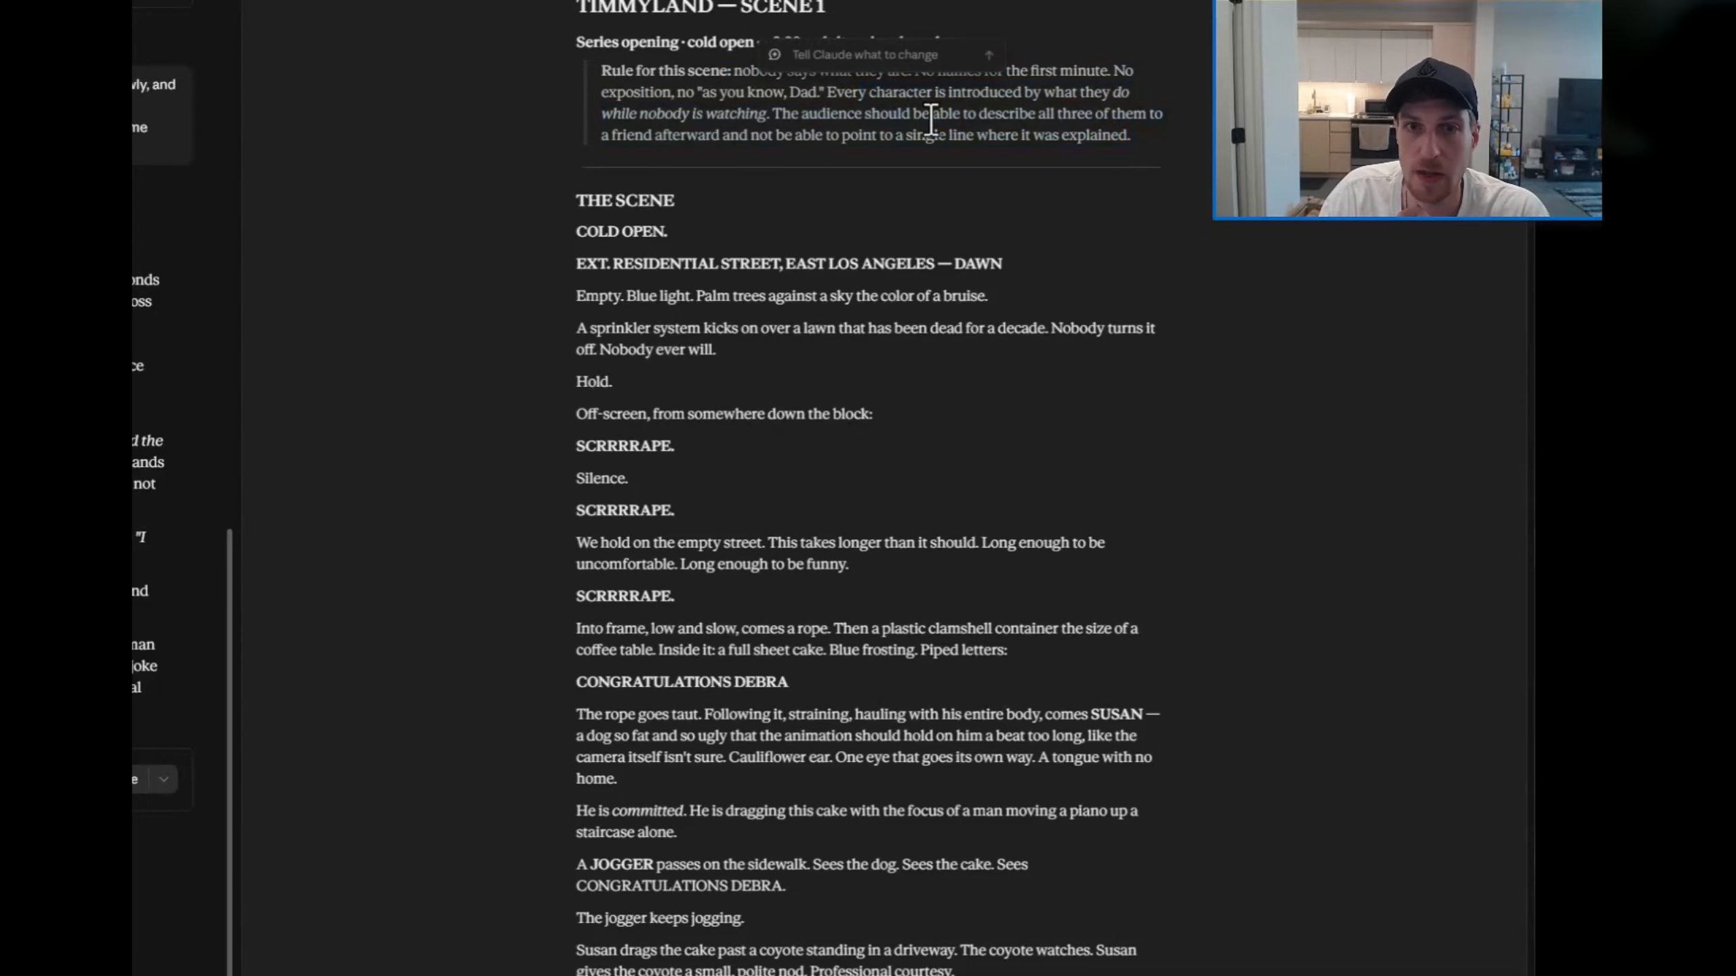
pyautogui.moveTo(781, 113); pyautogui.dragTo(949, 135)
pyautogui.click(948, 134)
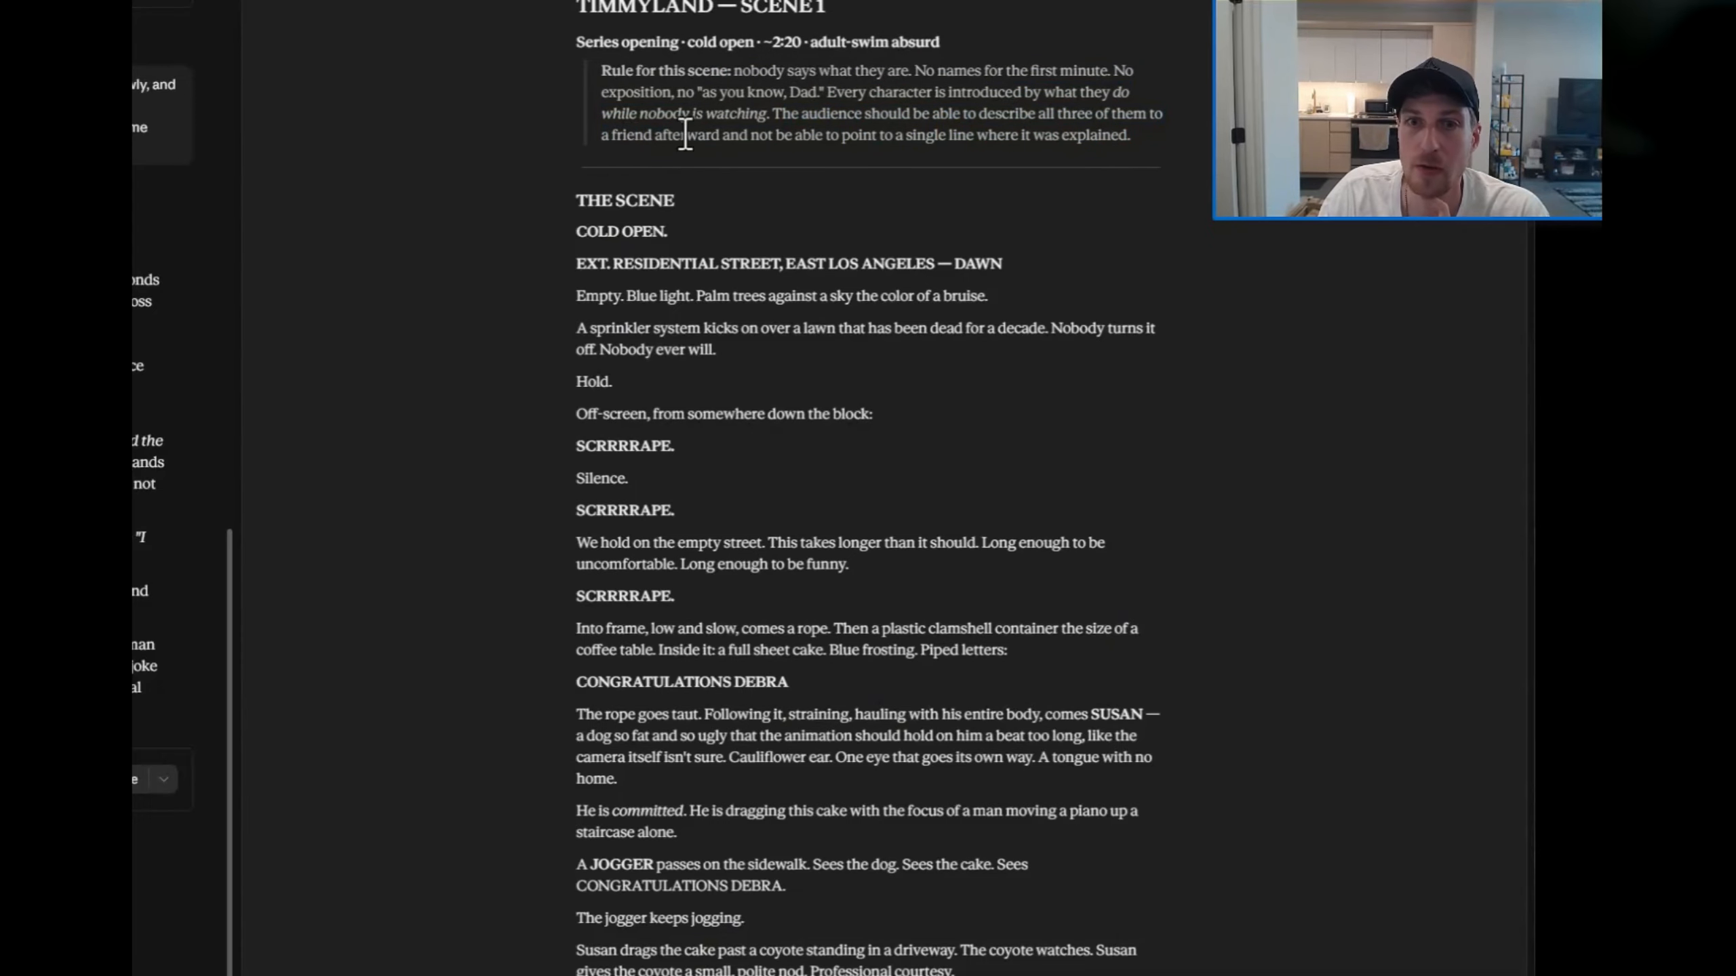
pyautogui.moveTo(735, 140); pyautogui.dragTo(1142, 159)
pyautogui.click(910, 208)
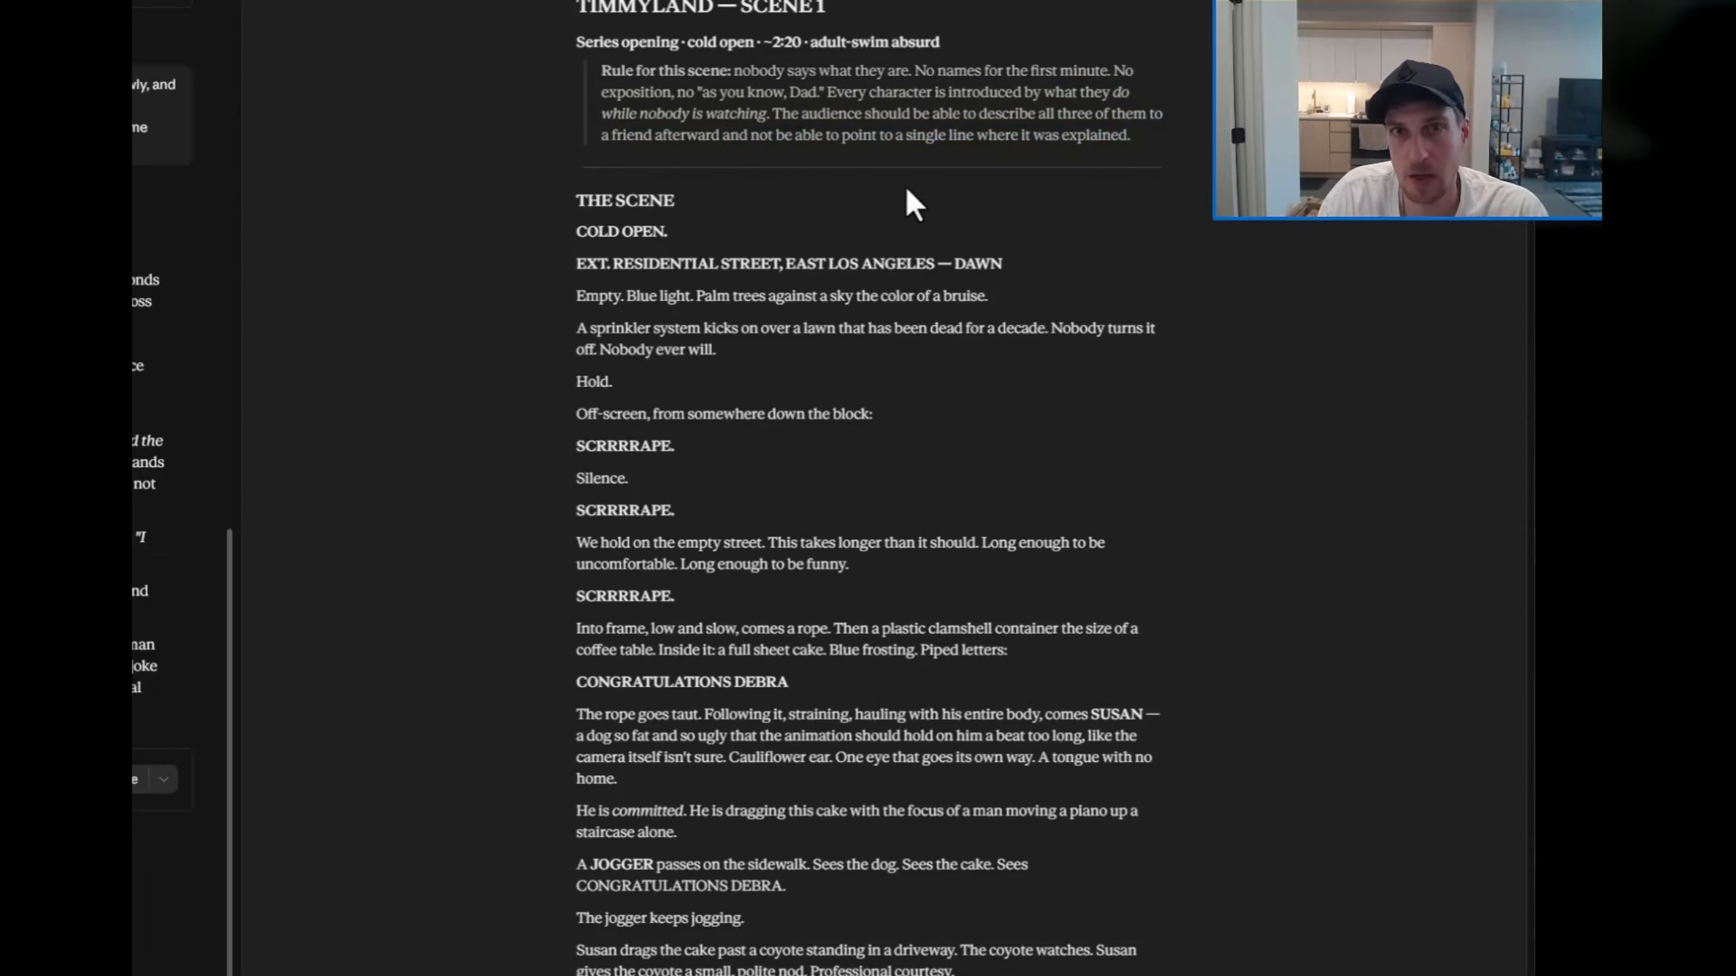
pyautogui.scroll(-4, 796, 280)
pyautogui.scroll(4, 752, 265)
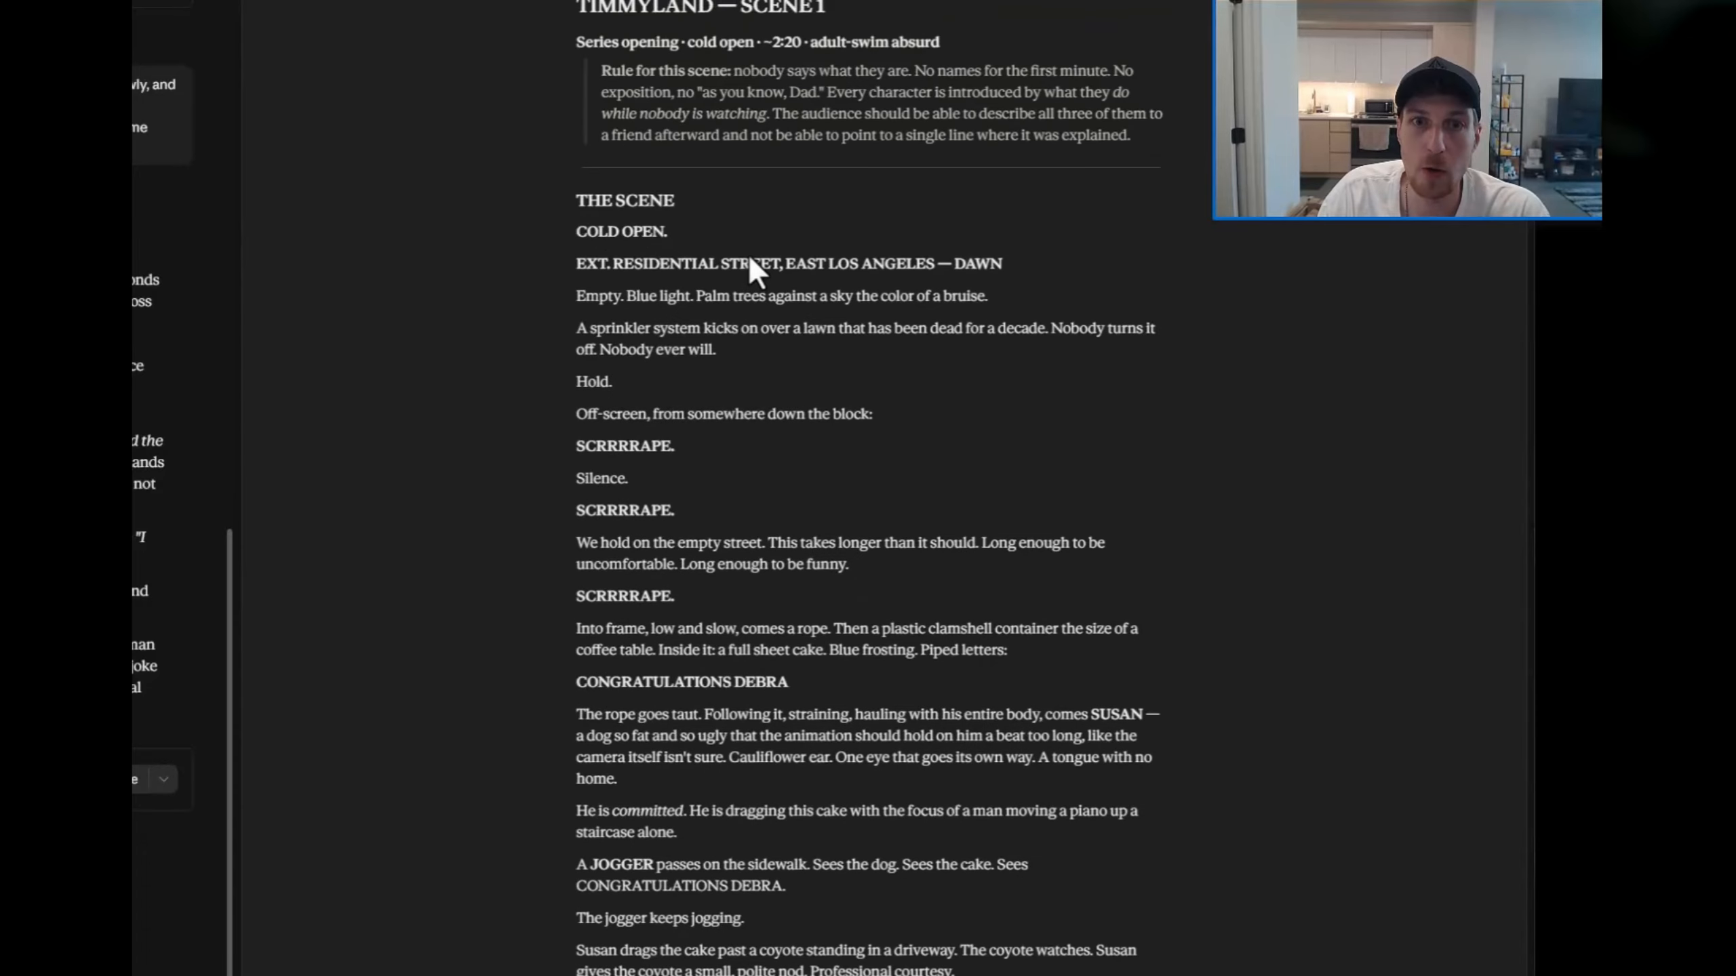
# Step: Read the script's cold open on the street with Susan and the cake, and Dad's kitchen scene
pyautogui.scroll(-5, 764, 275)
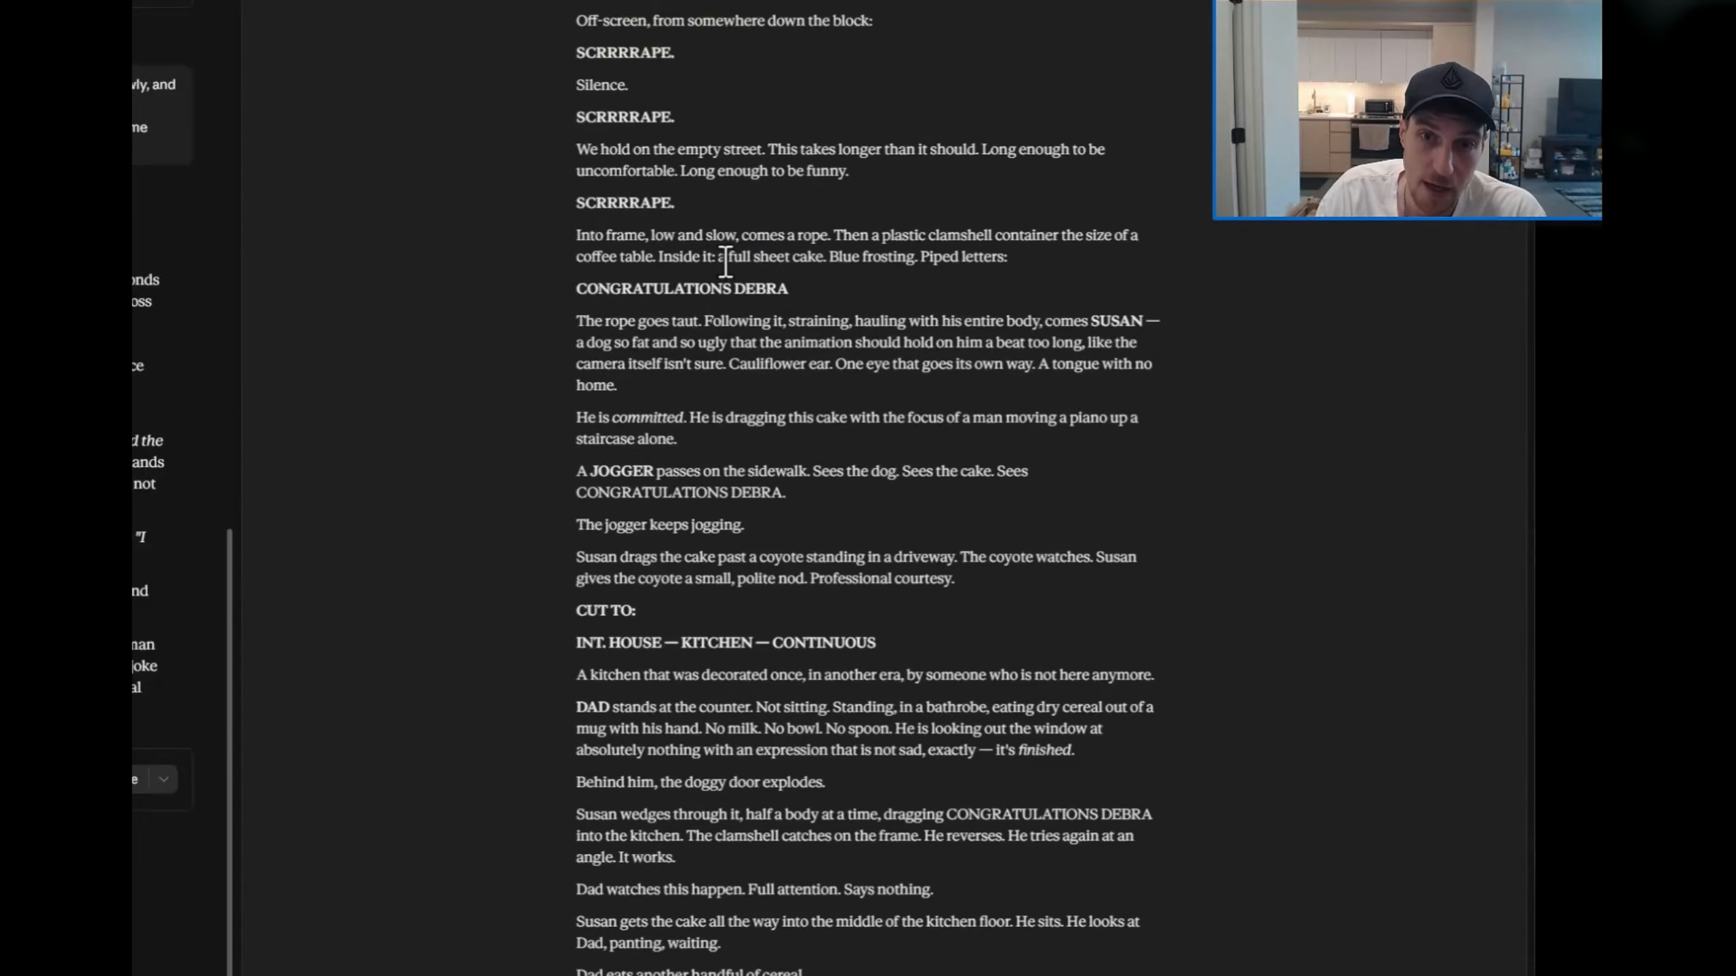
pyautogui.moveTo(727, 261); pyautogui.dragTo(817, 264)
pyautogui.click(834, 262)
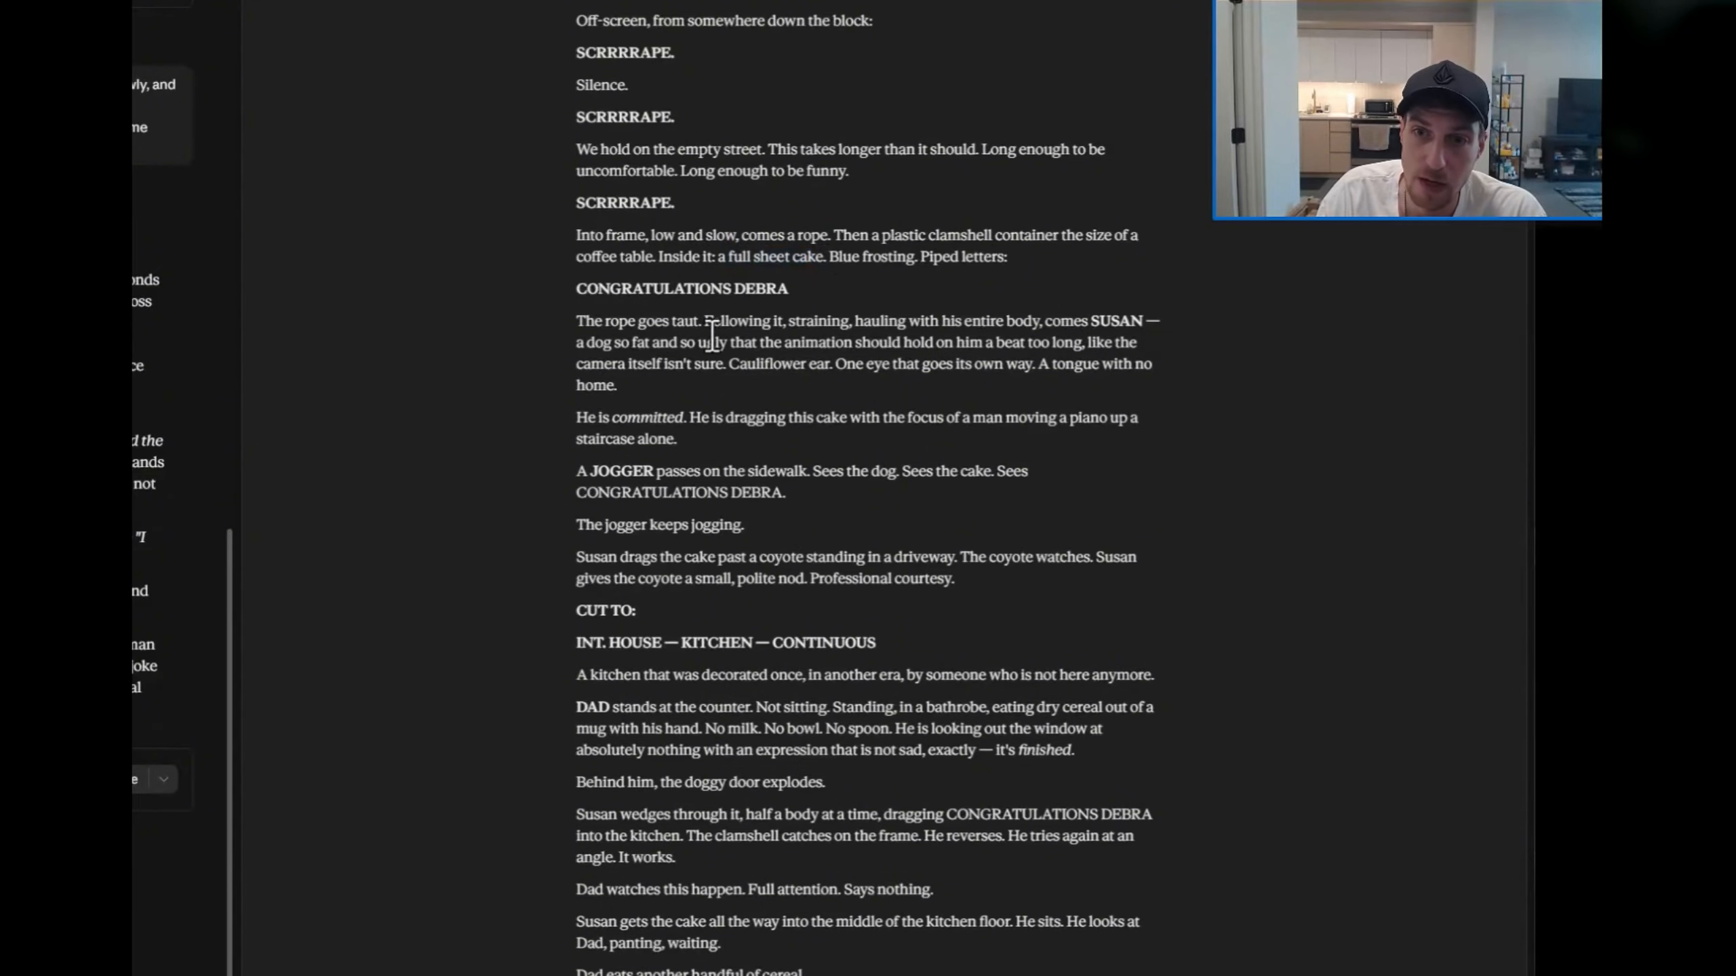
pyautogui.scroll(-2, 711, 335)
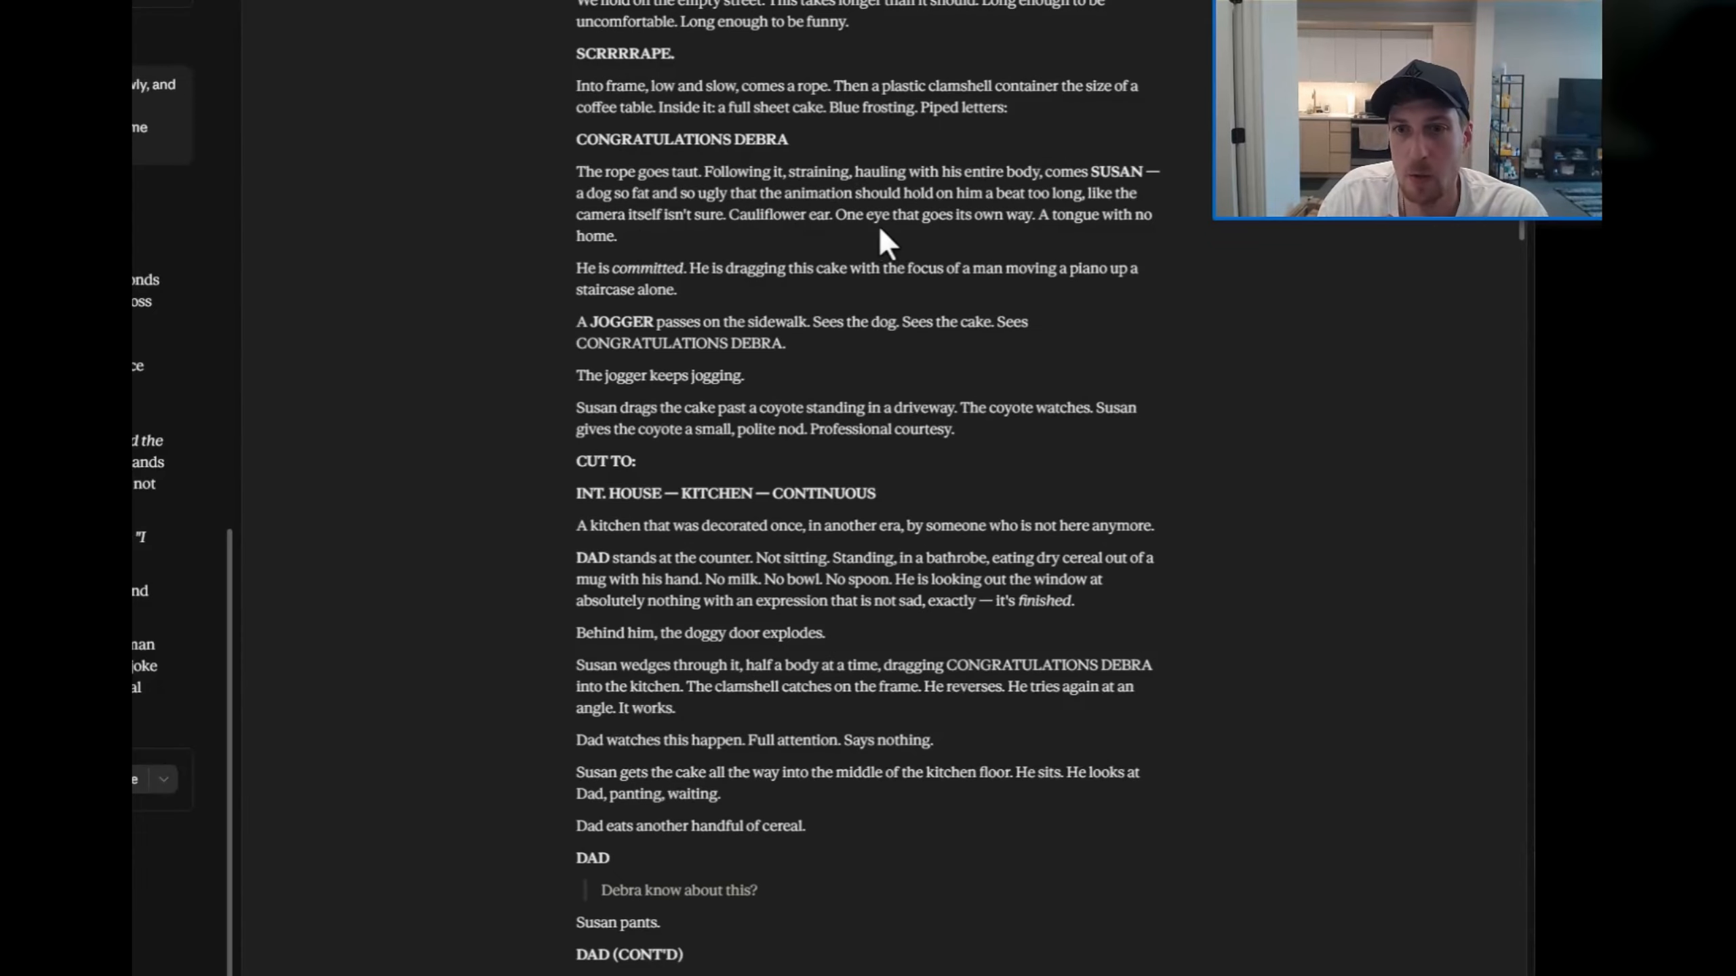
pyautogui.moveTo(1038, 218); pyautogui.dragTo(1041, 240)
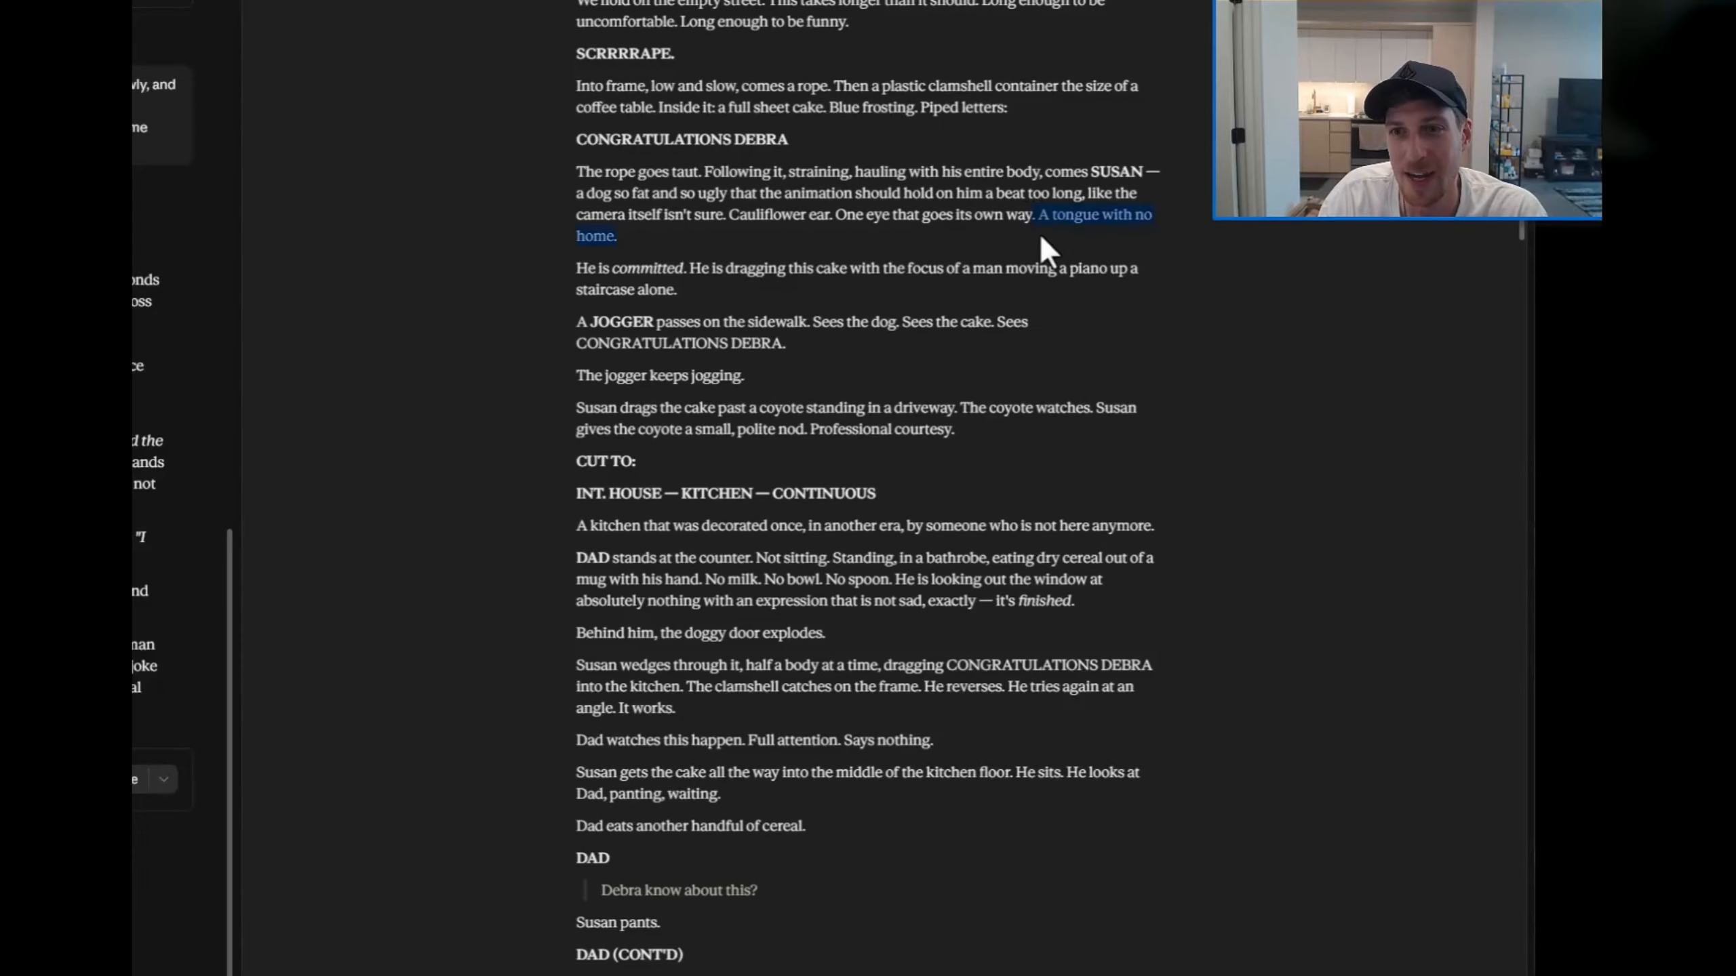
pyautogui.click(820, 255)
pyautogui.scroll(-2, 622, 171)
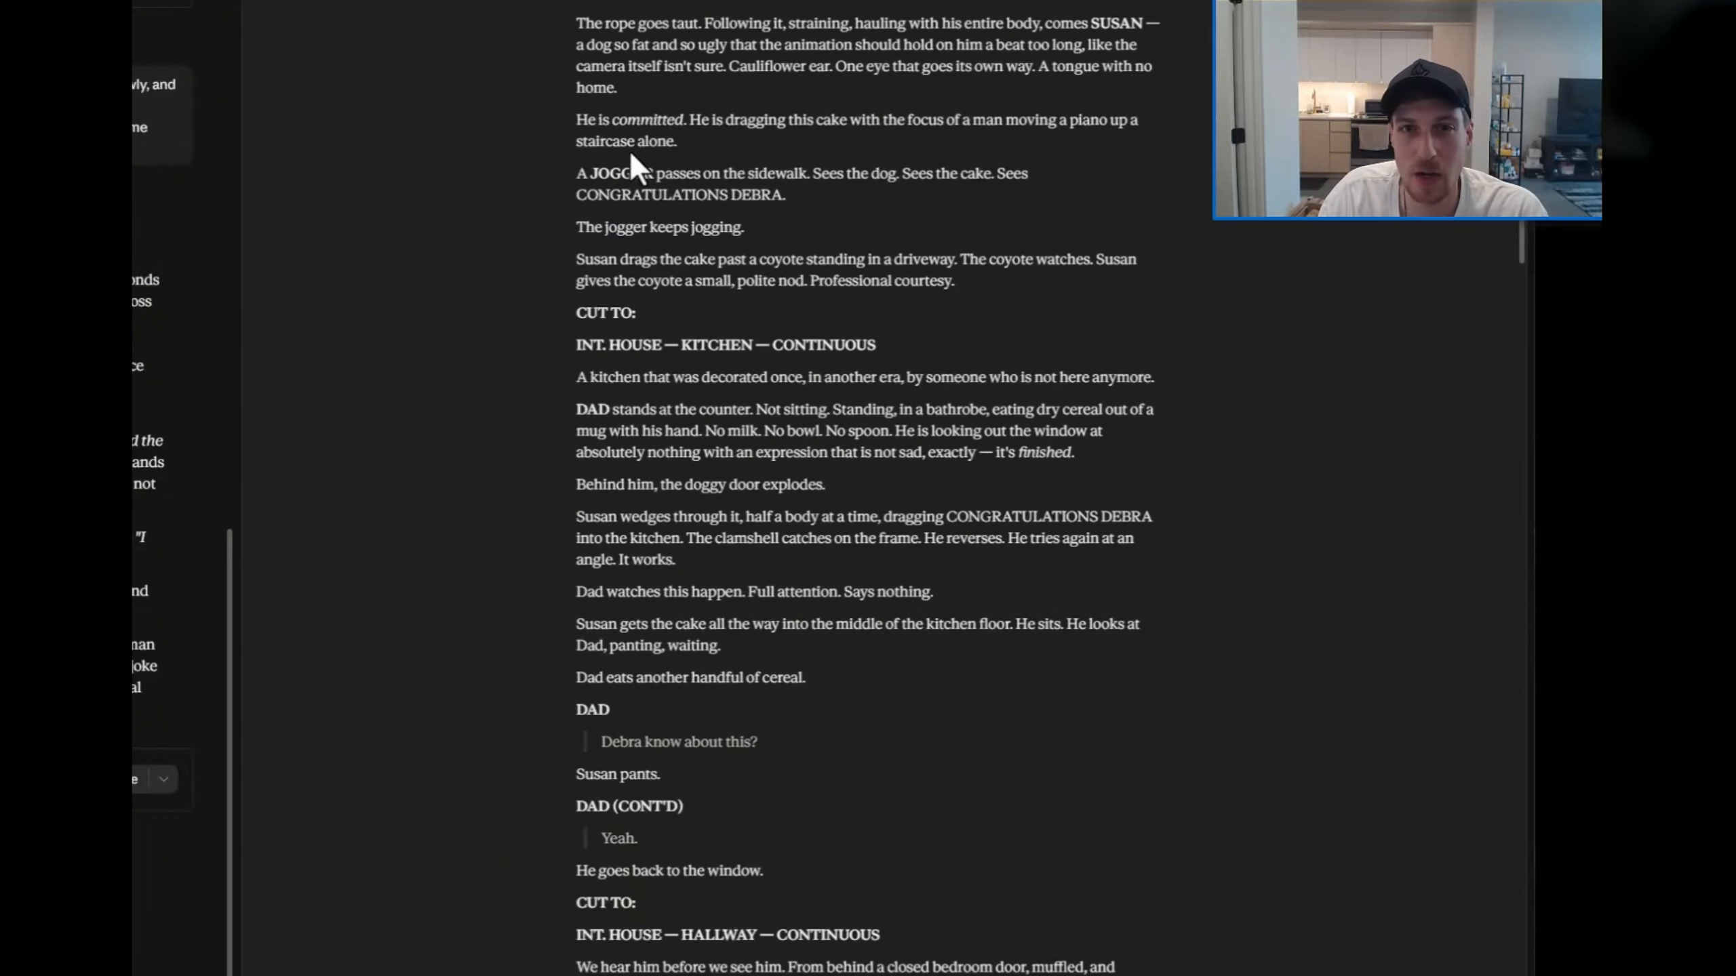
pyautogui.scroll(-4, 649, 178)
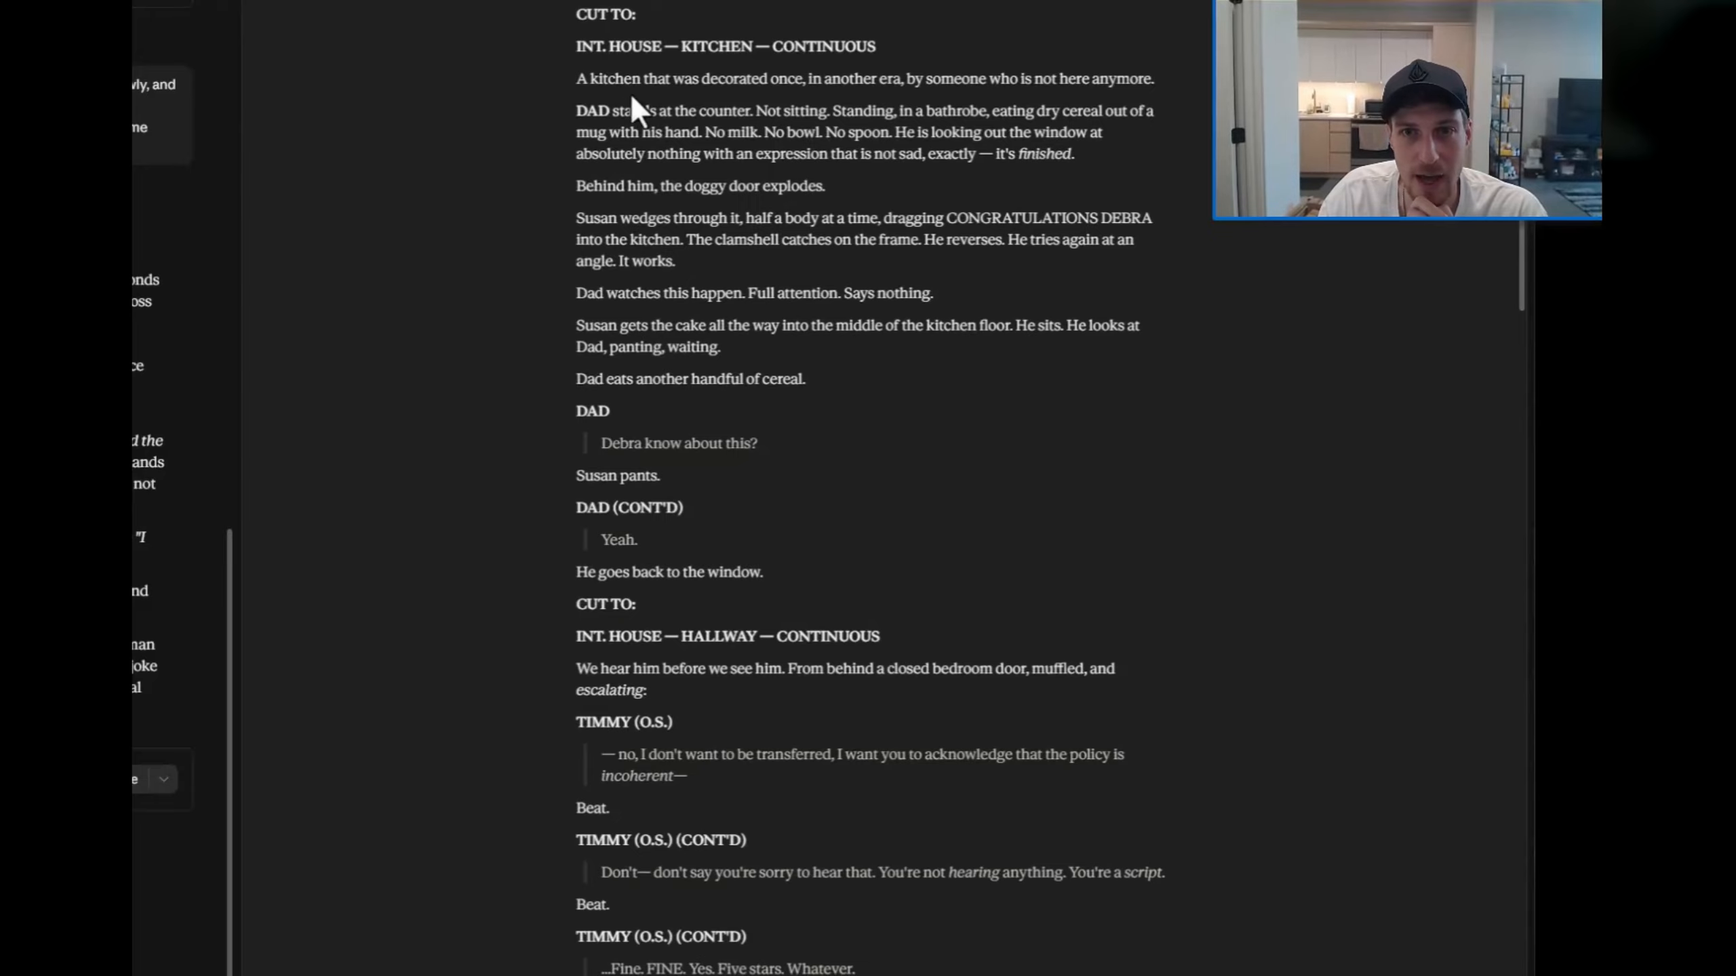
pyautogui.moveTo(593, 114); pyautogui.dragTo(851, 140)
pyautogui.click(759, 205)
pyautogui.scroll(-2, 687, 295)
pyautogui.scroll(-2, 685, 303)
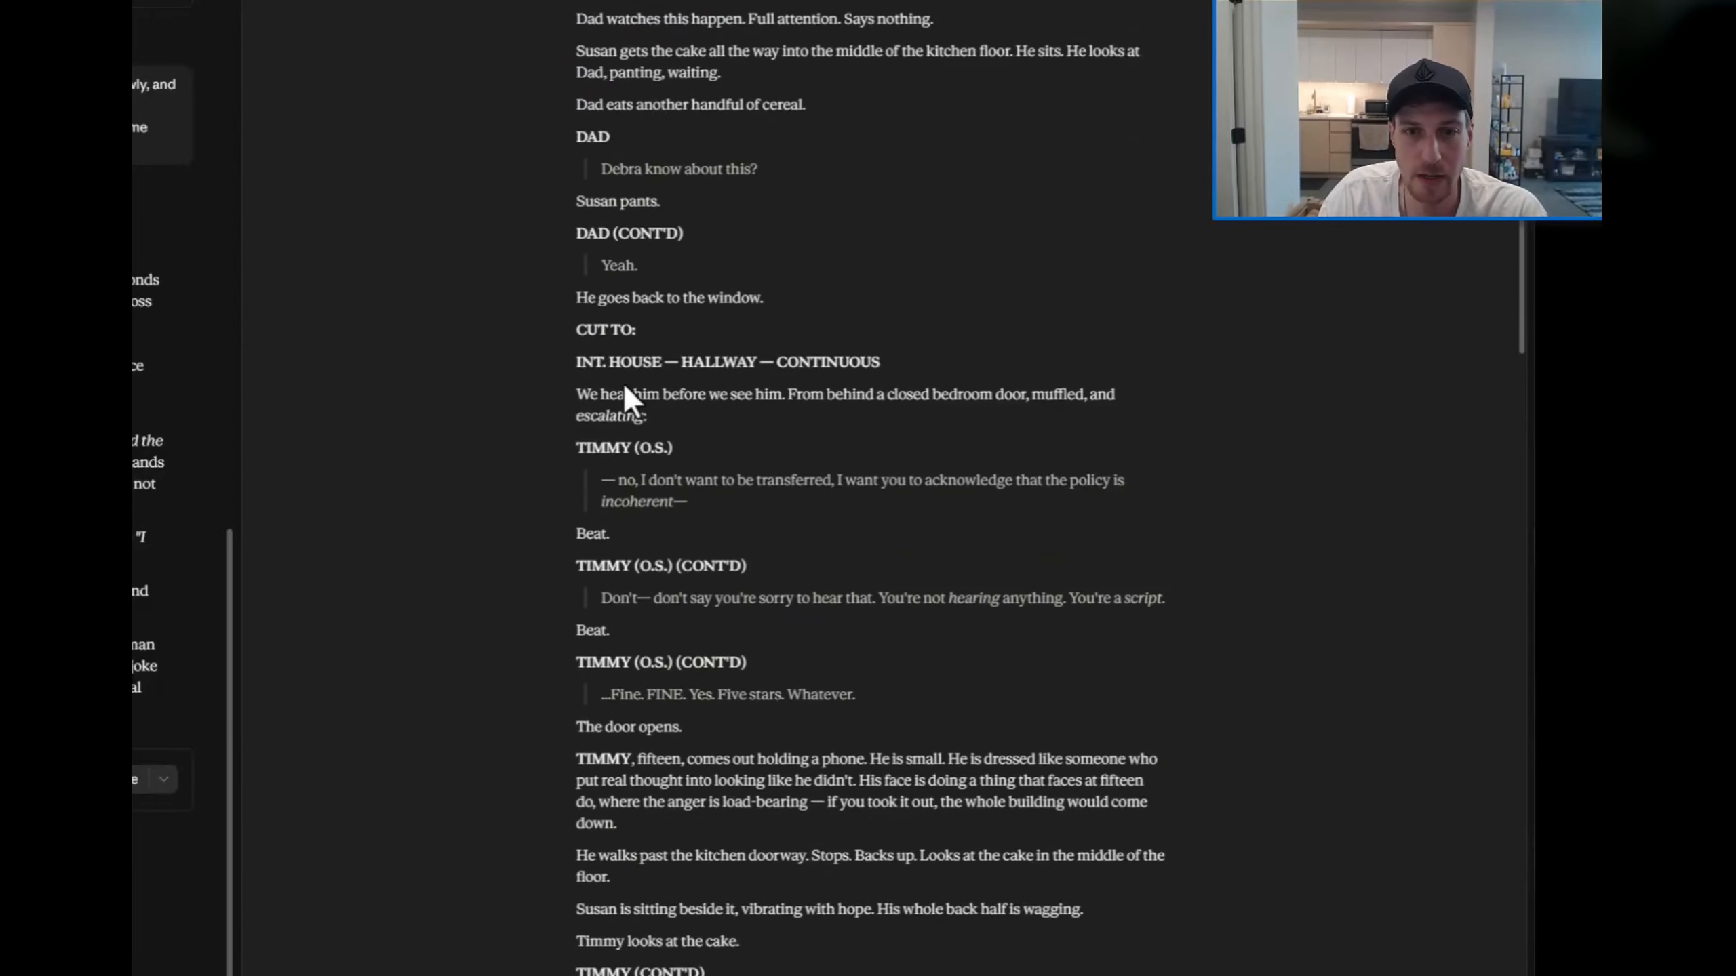
# Step: Read Timmy's off-screen hallway lines and the dialogue between Timmy, Susan and Dad towards the end of the scene
pyautogui.moveTo(603, 457); pyautogui.dragTo(875, 519)
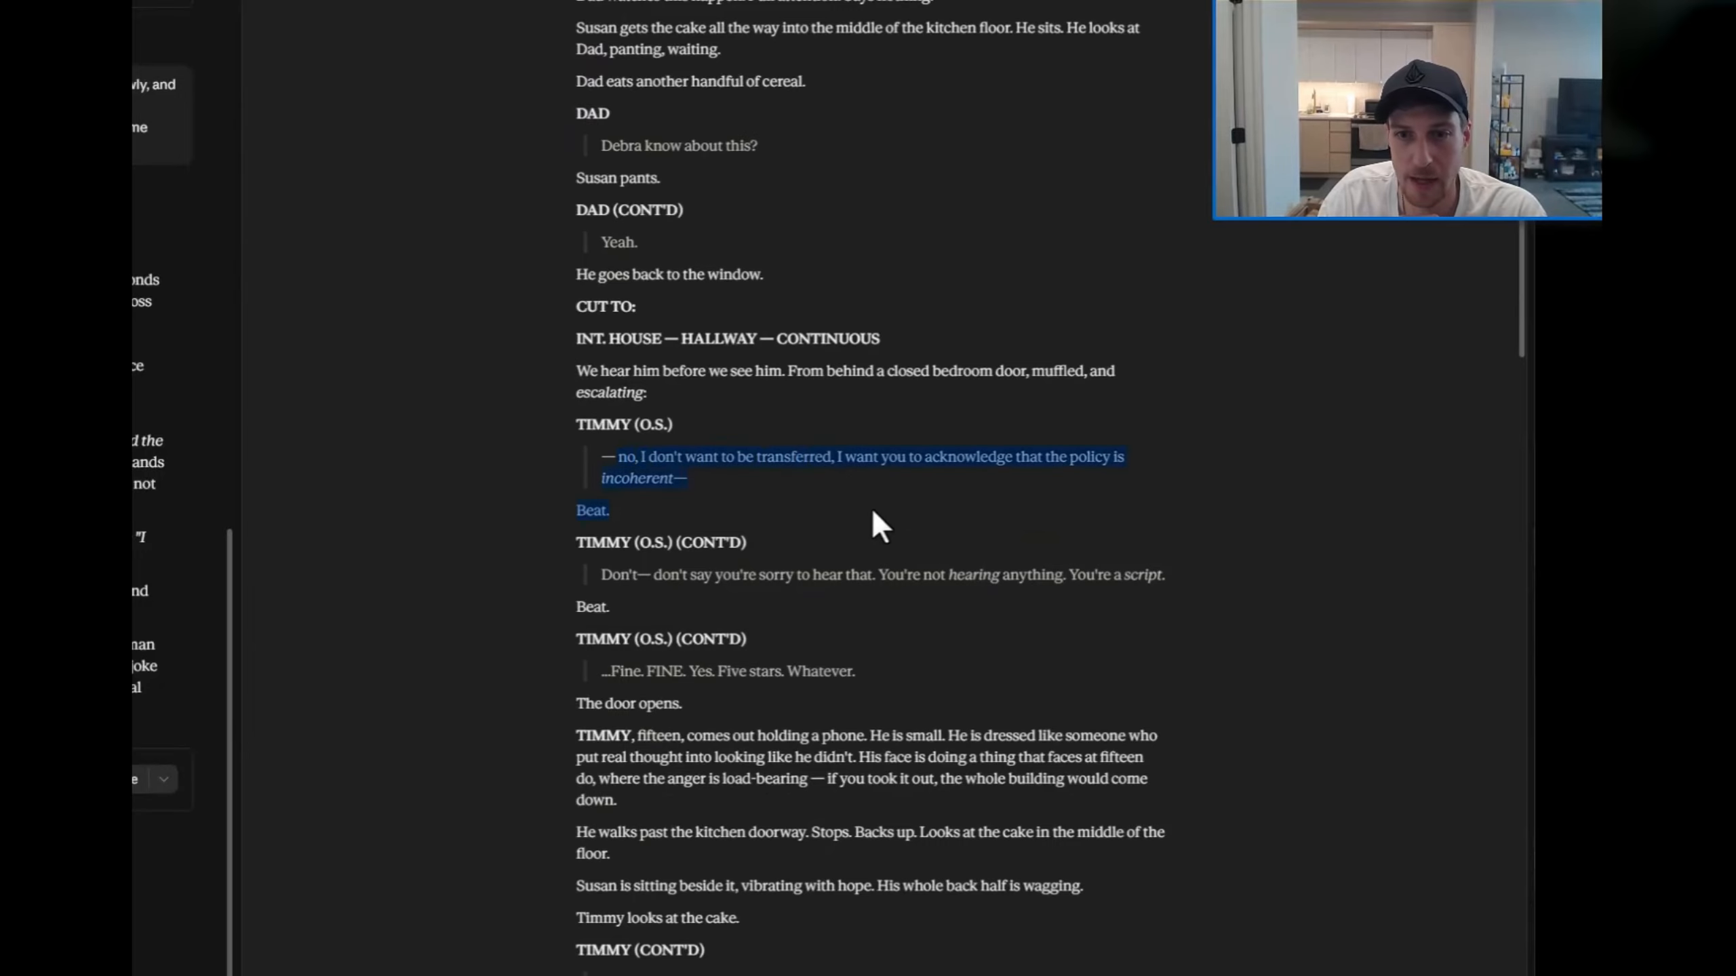
pyautogui.click(709, 481)
pyautogui.scroll(-4, 709, 480)
pyautogui.moveTo(580, 273); pyautogui.dragTo(872, 345)
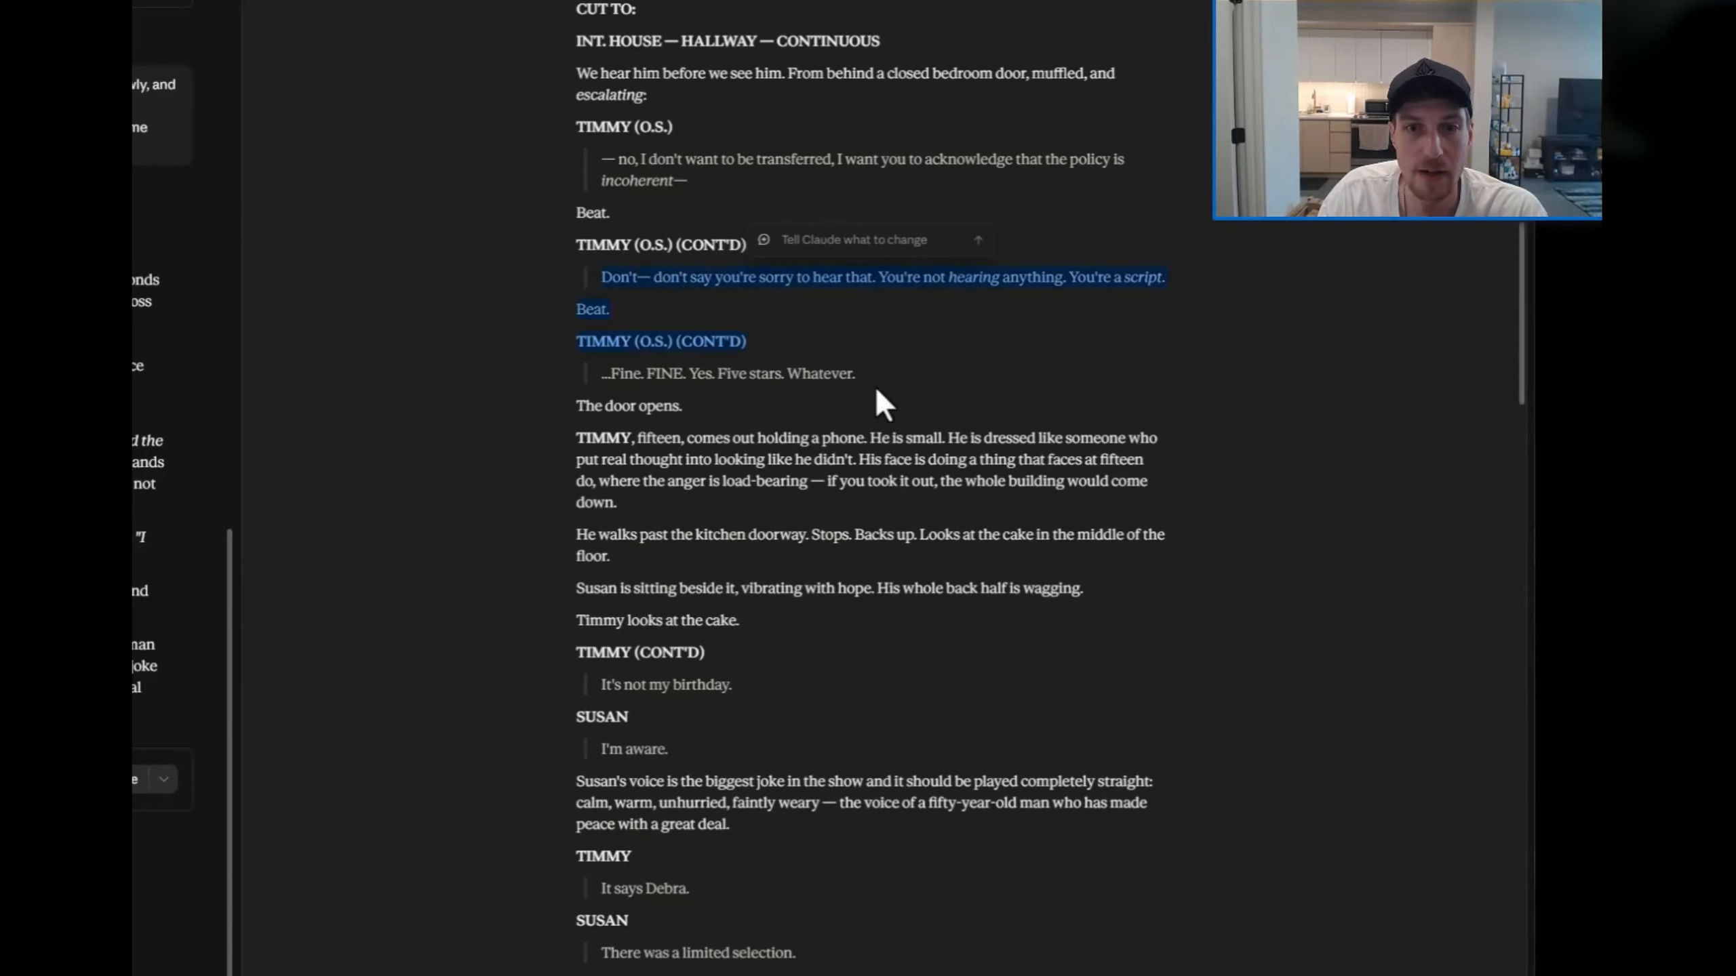
pyautogui.click(839, 441)
pyautogui.scroll(-6, 818, 453)
pyautogui.scroll(-12, 791, 428)
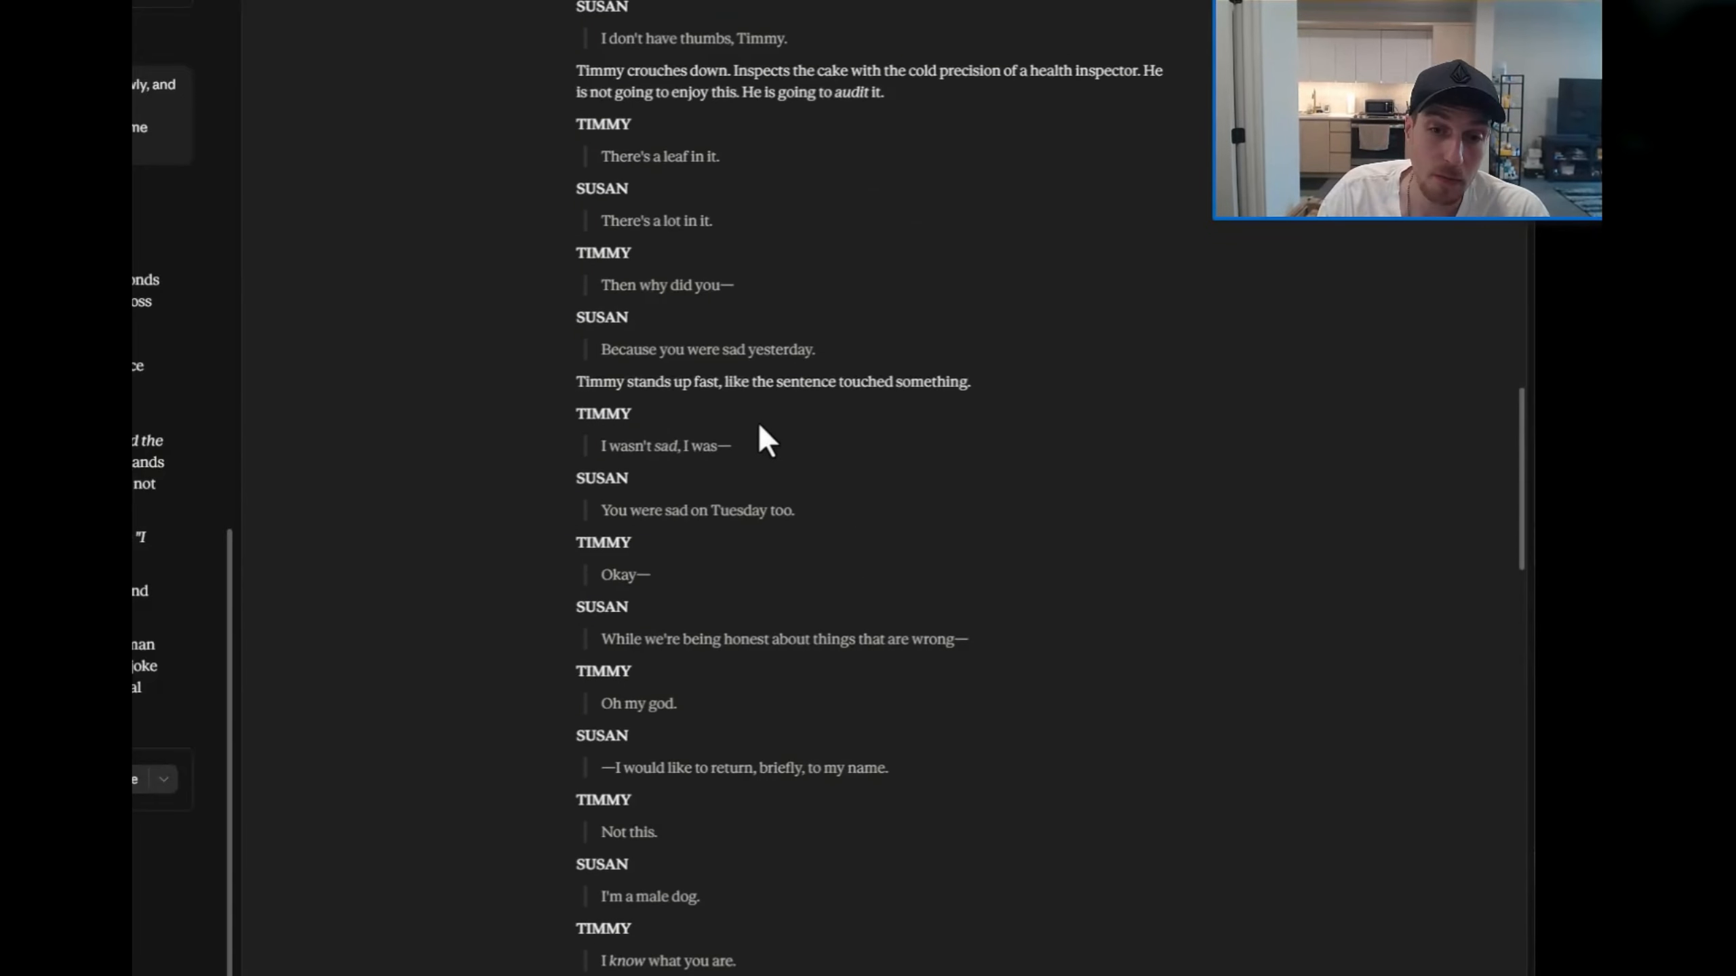
pyautogui.scroll(-2, 867, 384)
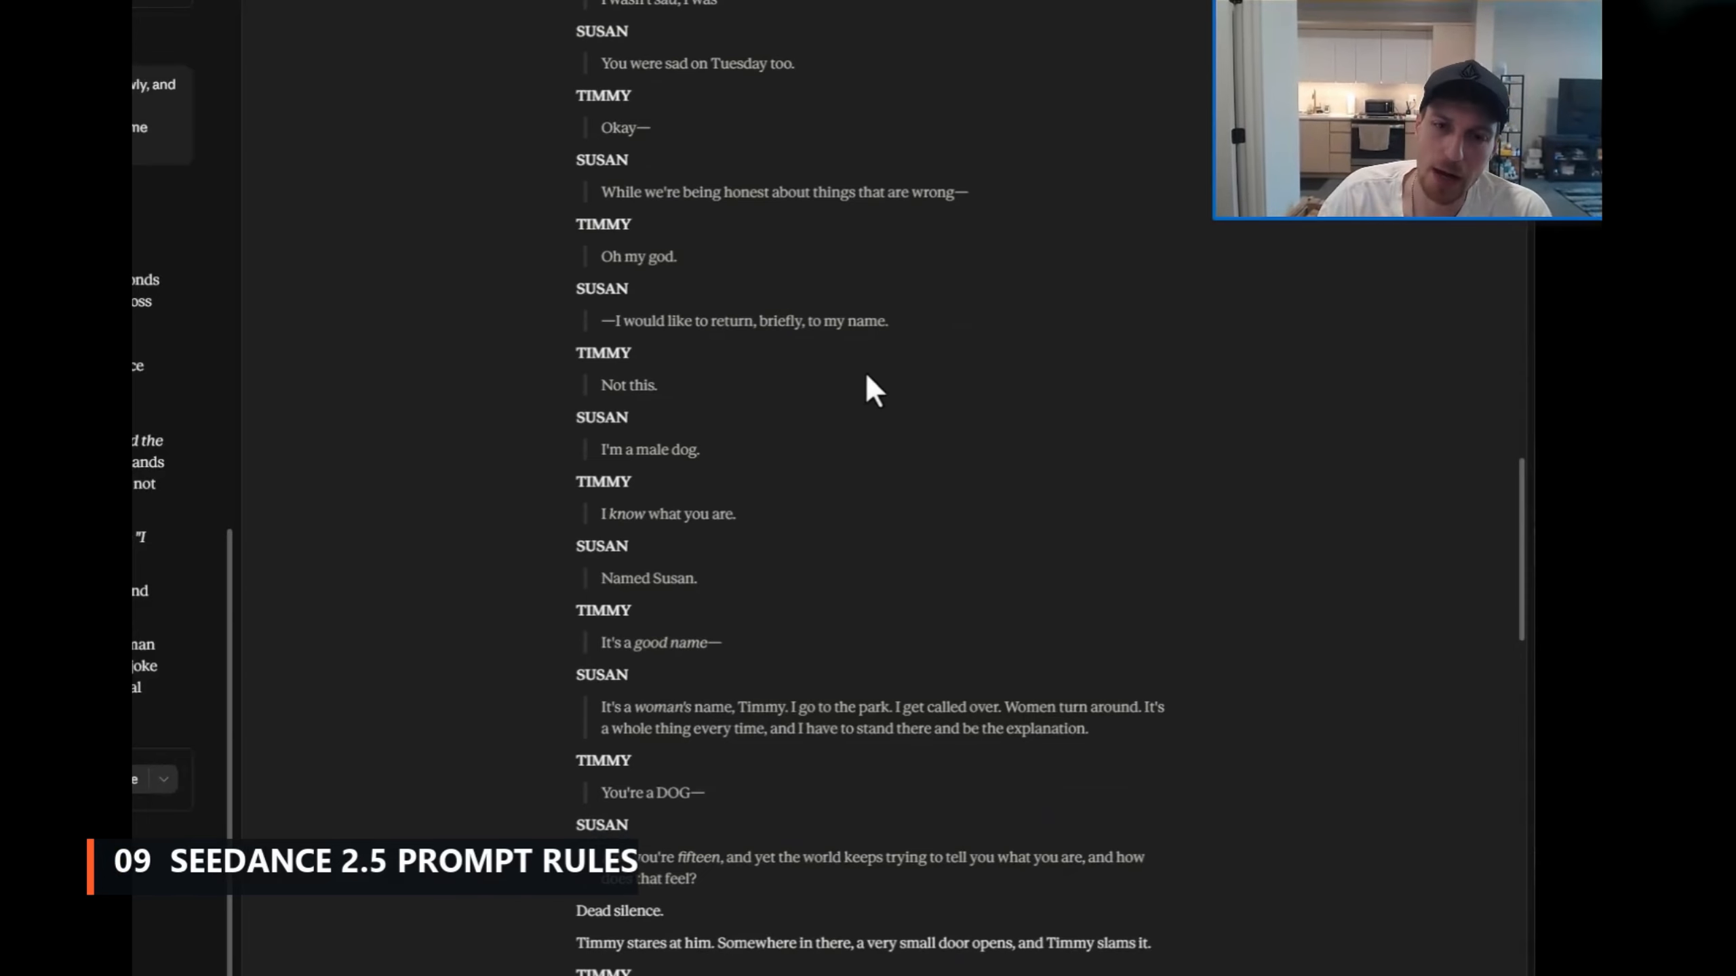
pyautogui.scroll(-20, 620, 844)
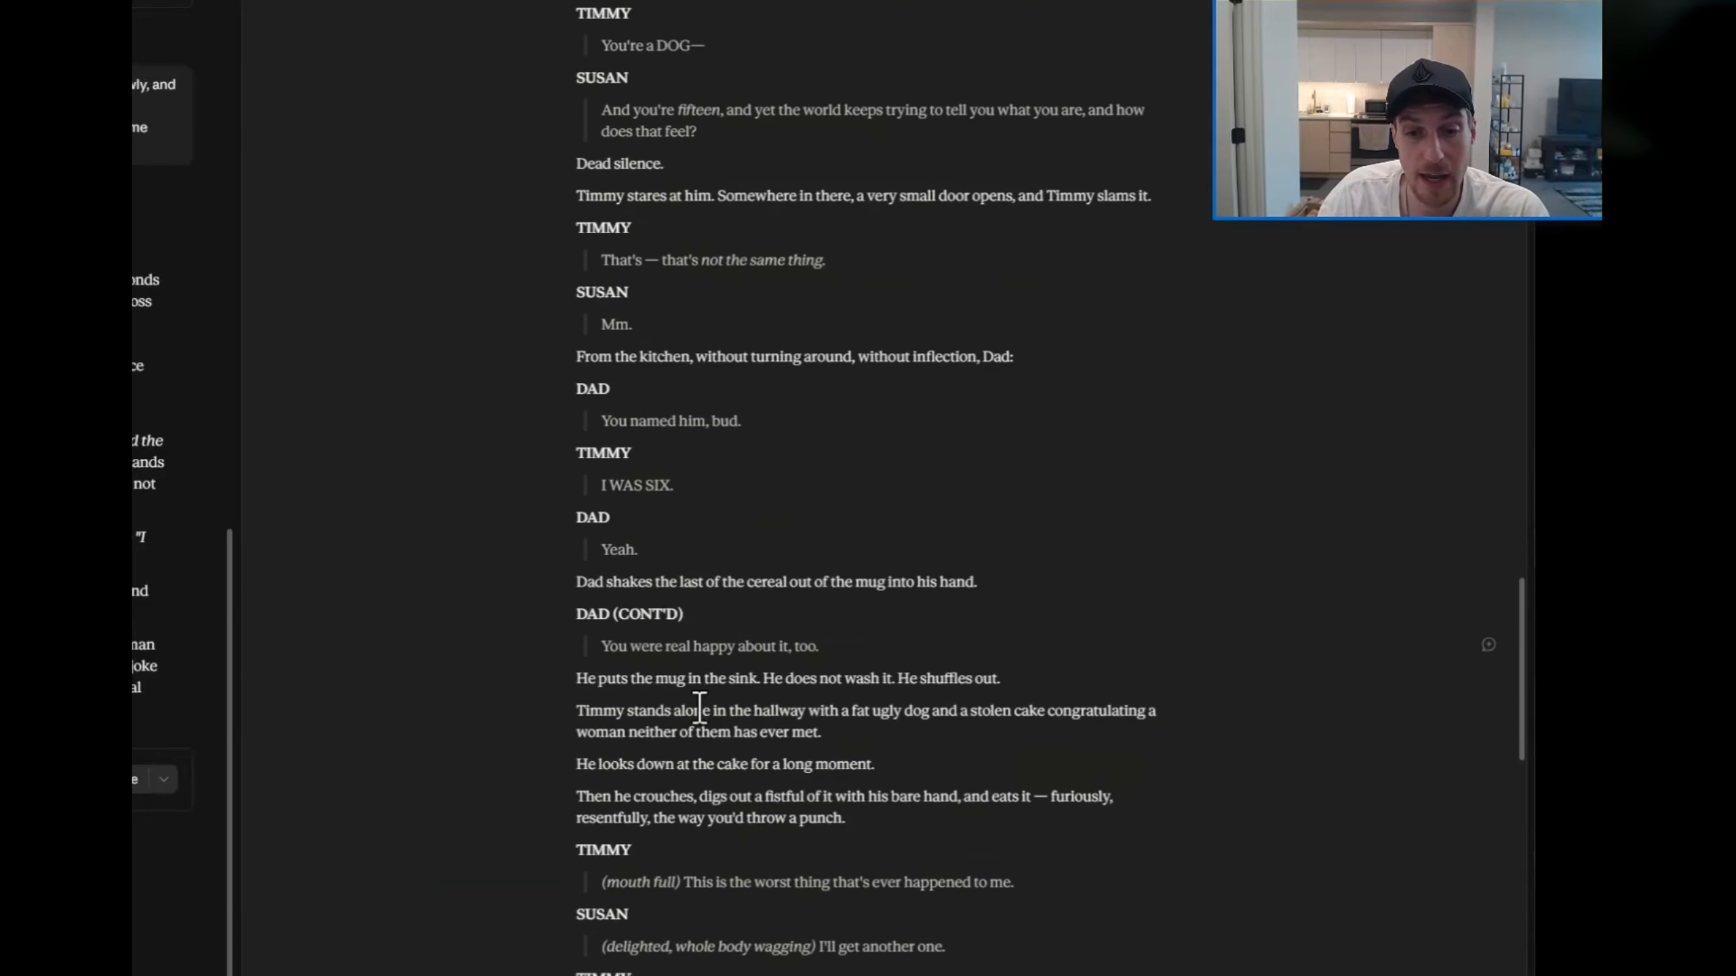
pyautogui.scroll(-3, 705, 734)
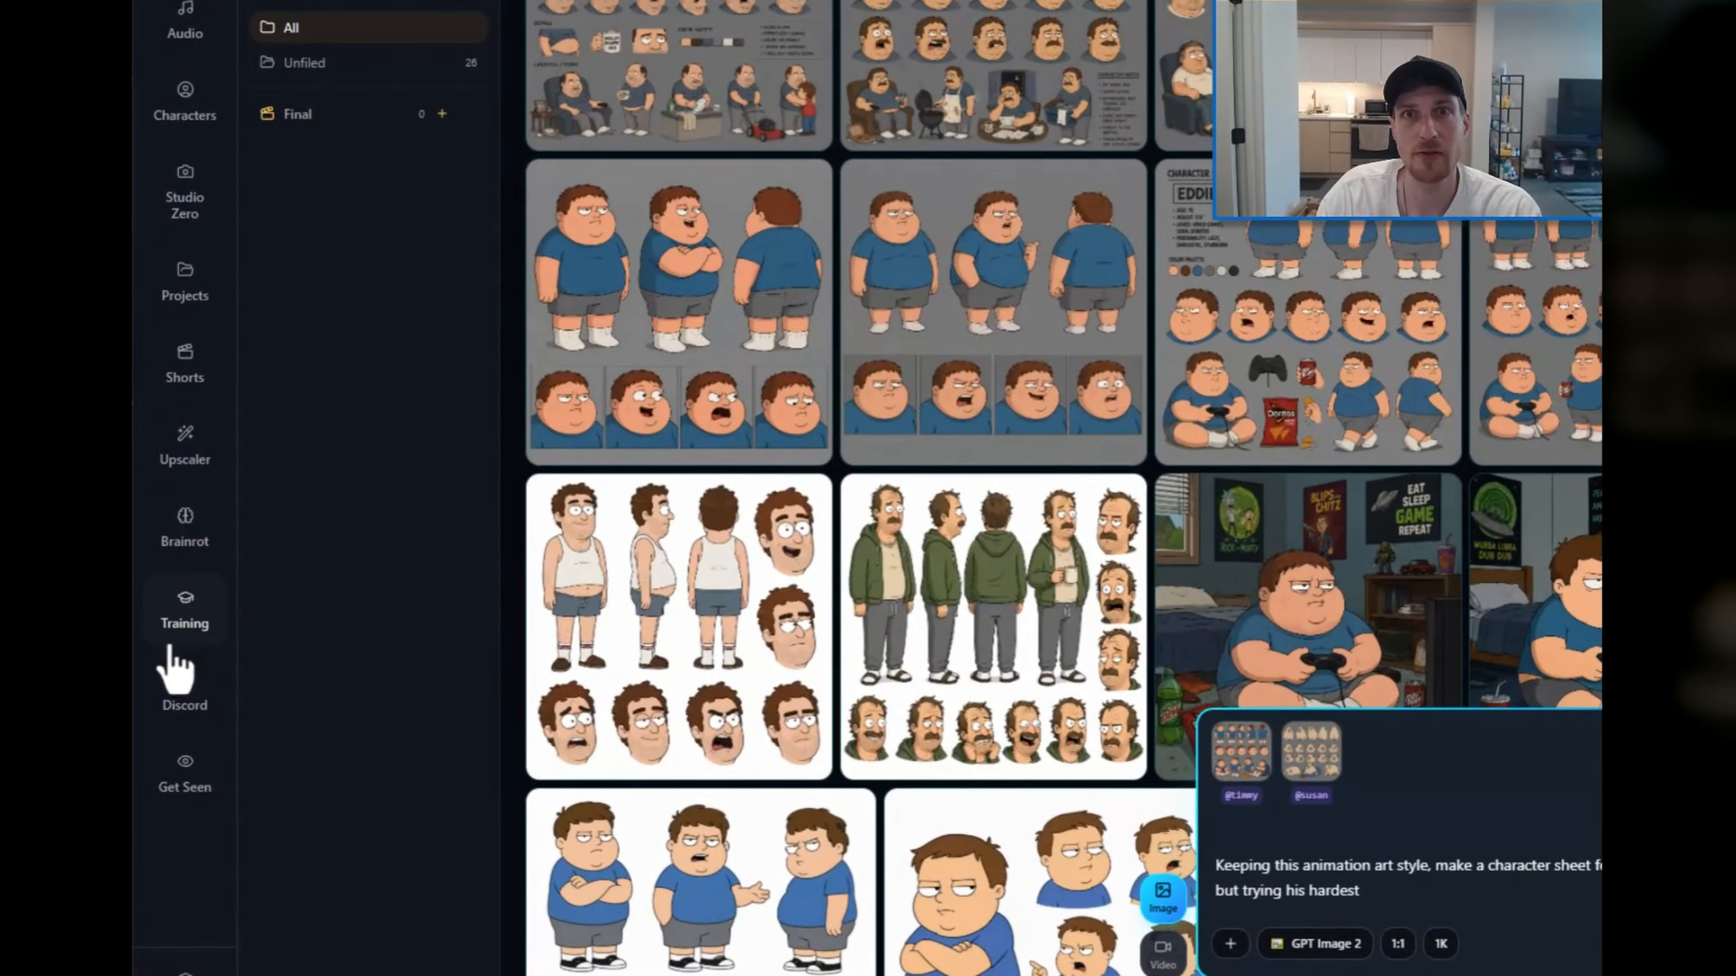
# Step: Open The Ultimate Guide For Seedance 2.5 in the training courses and read its audio and dialogue syntax and timestamp patterns
pyautogui.click(184, 619)
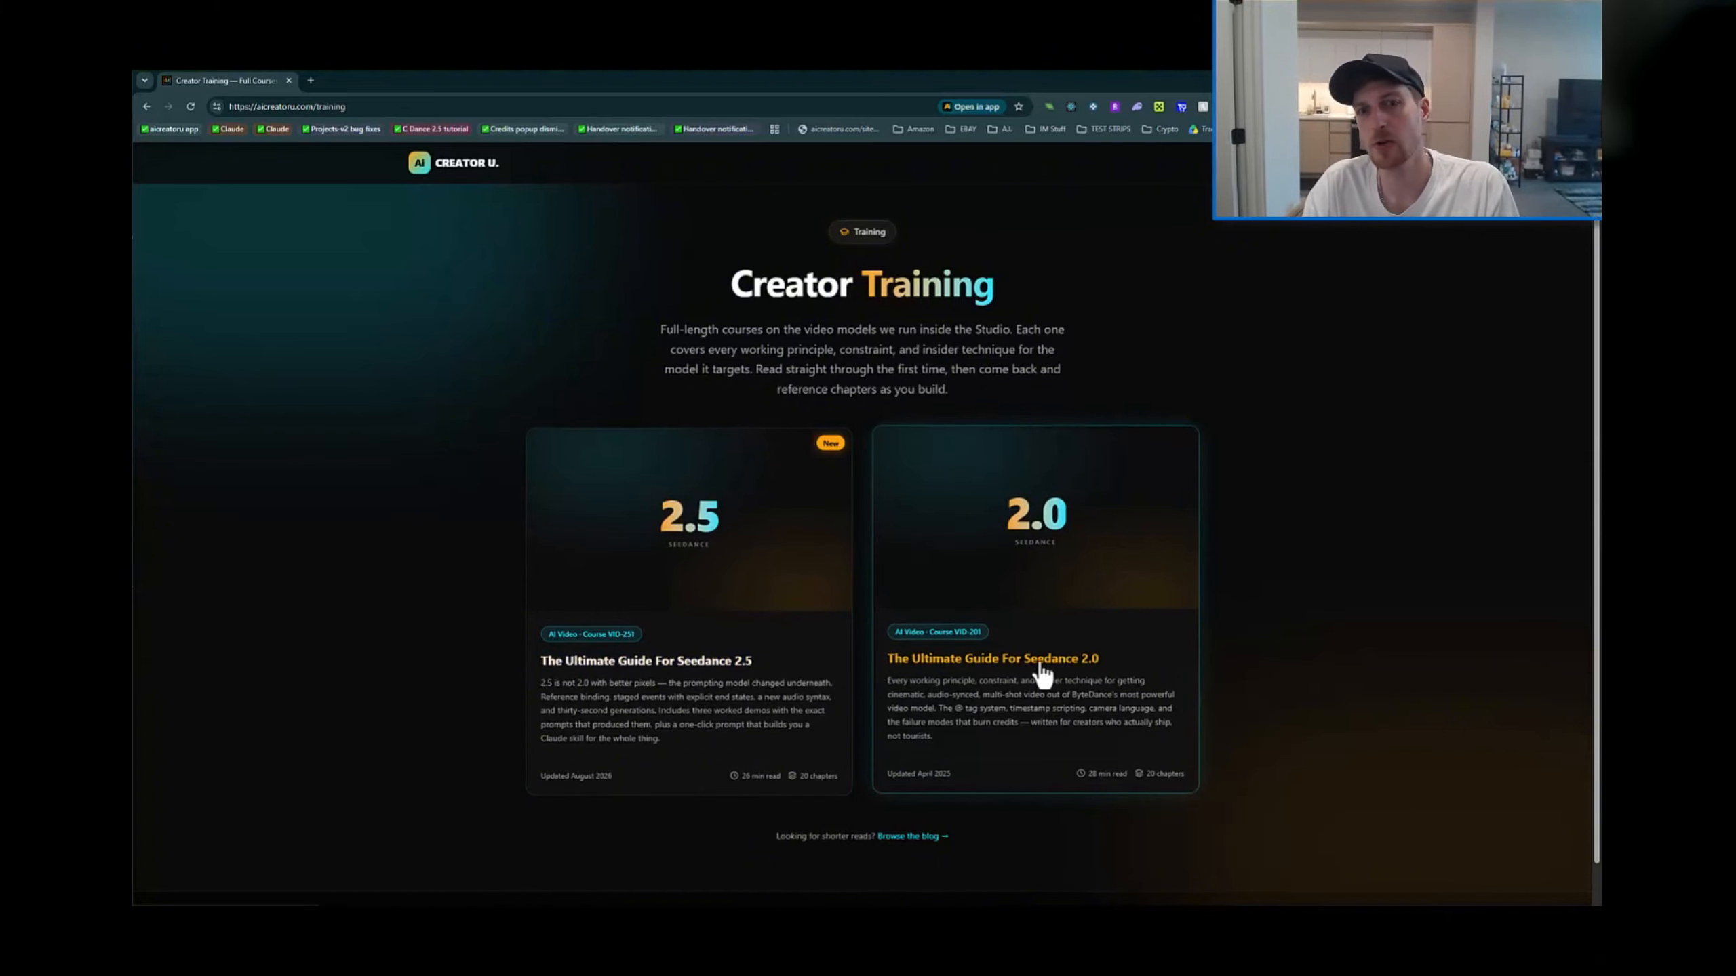
pyautogui.click(720, 576)
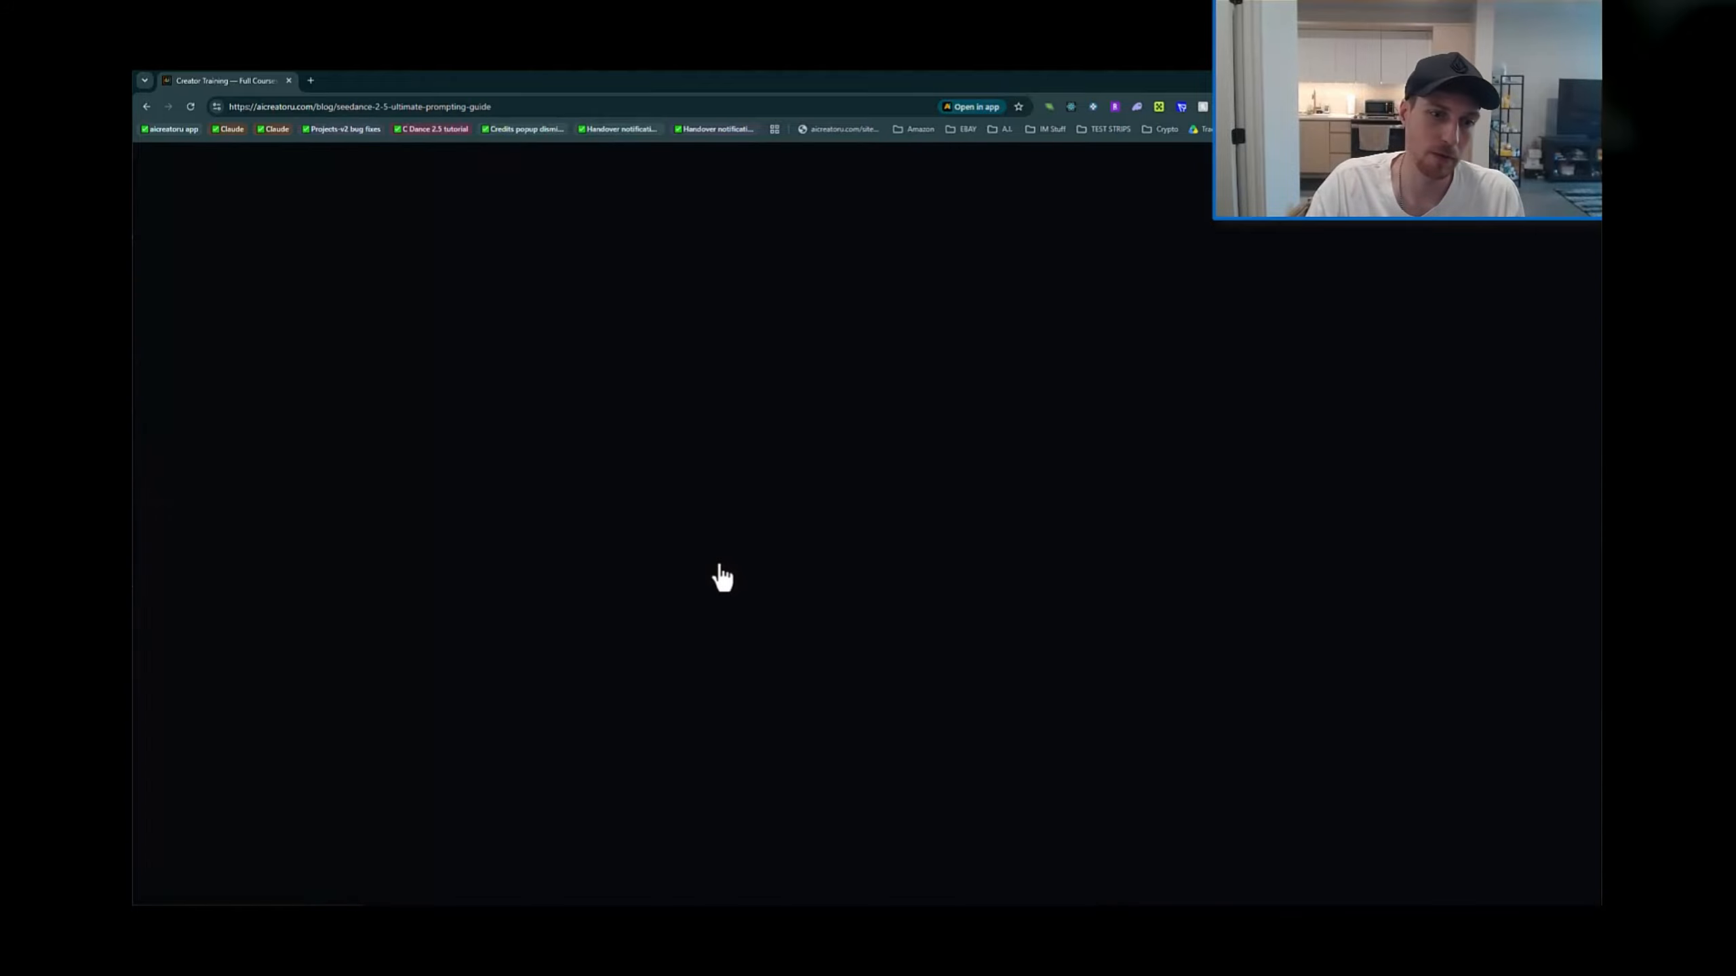
pyautogui.scroll(-6, 793, 626)
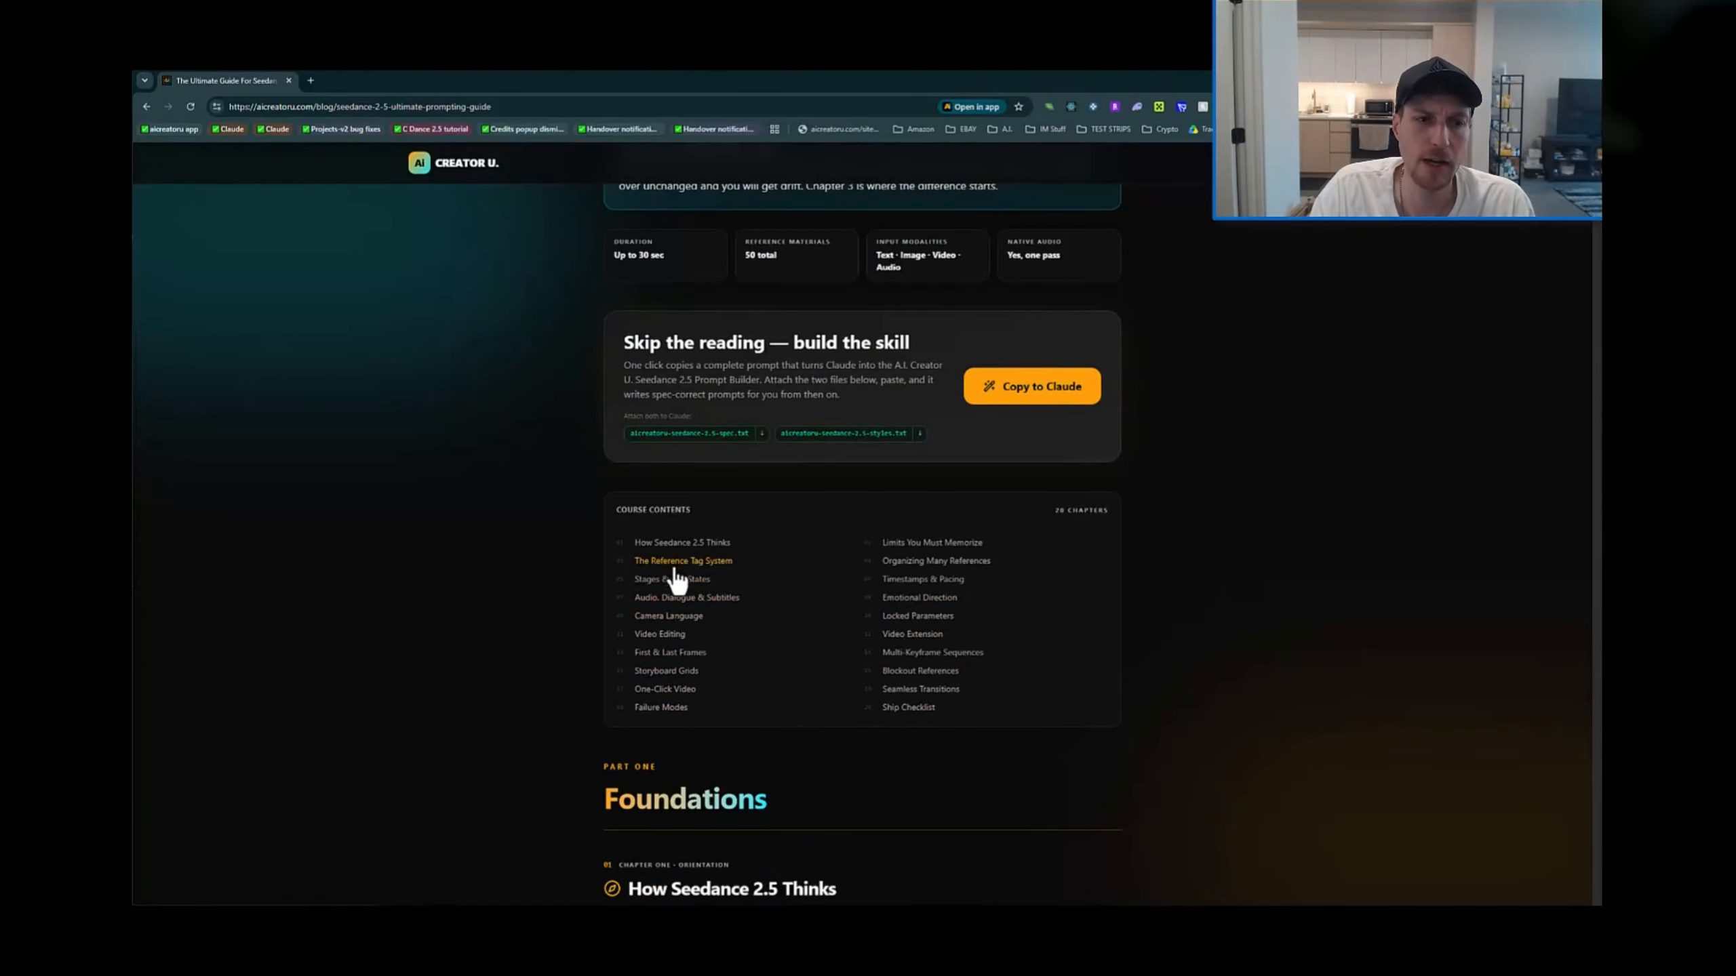
pyautogui.click(672, 597)
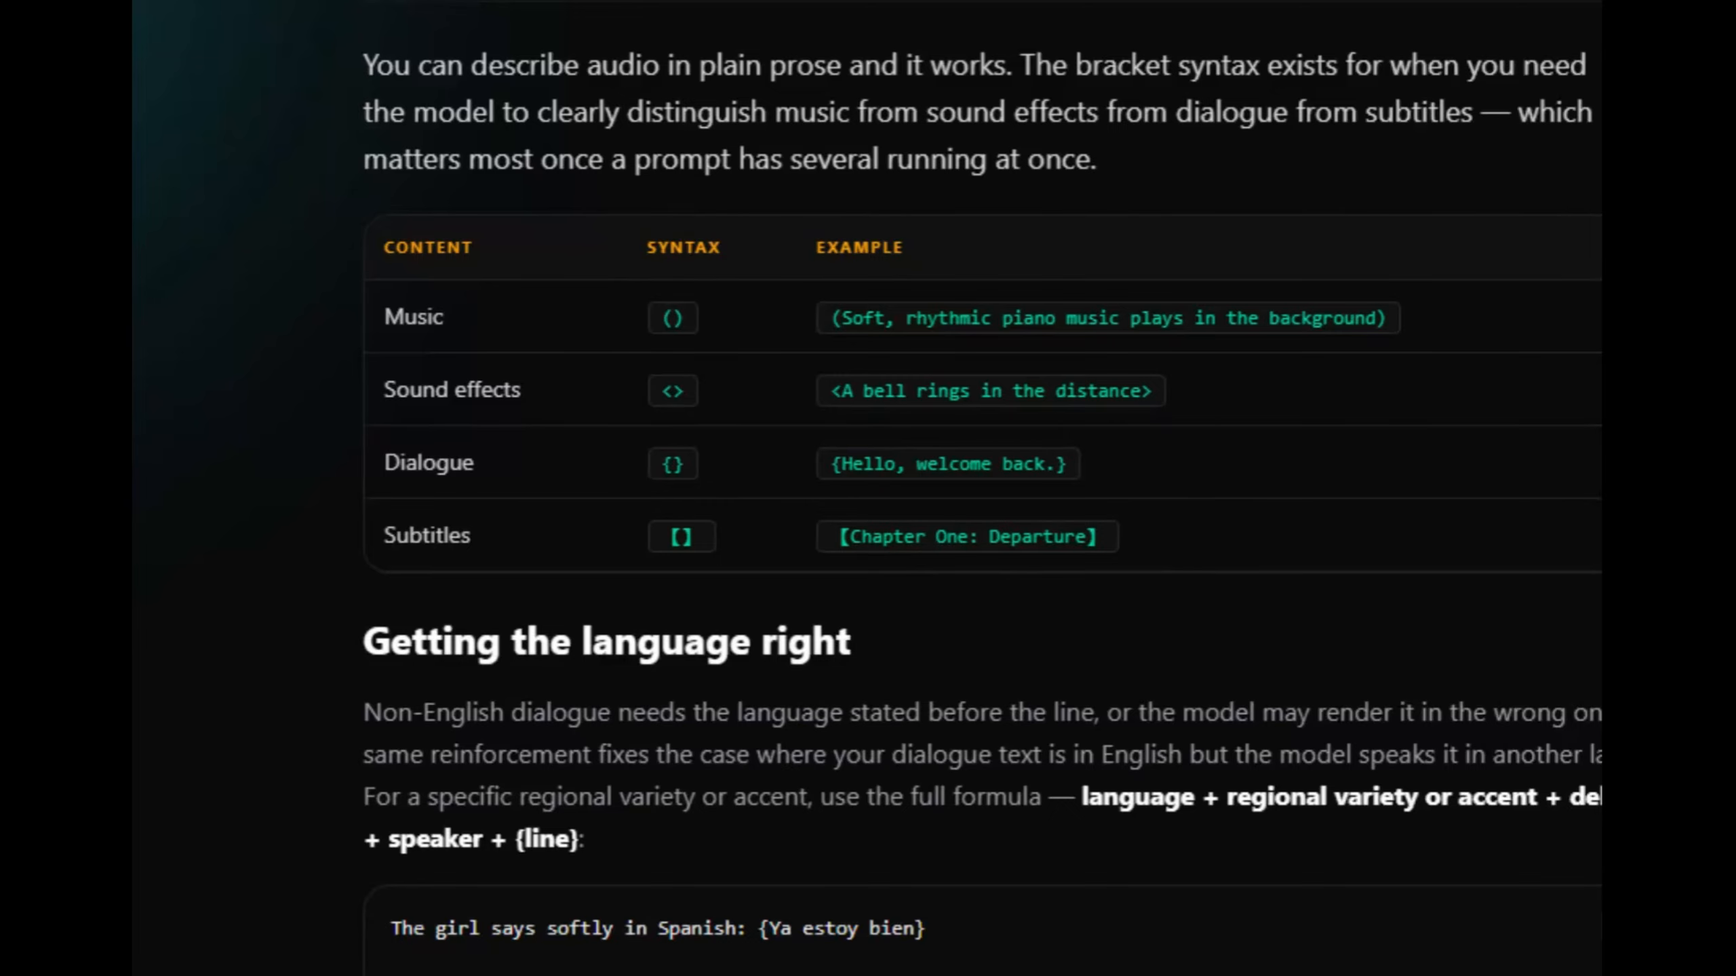
pyautogui.scroll(9, 1089, 630)
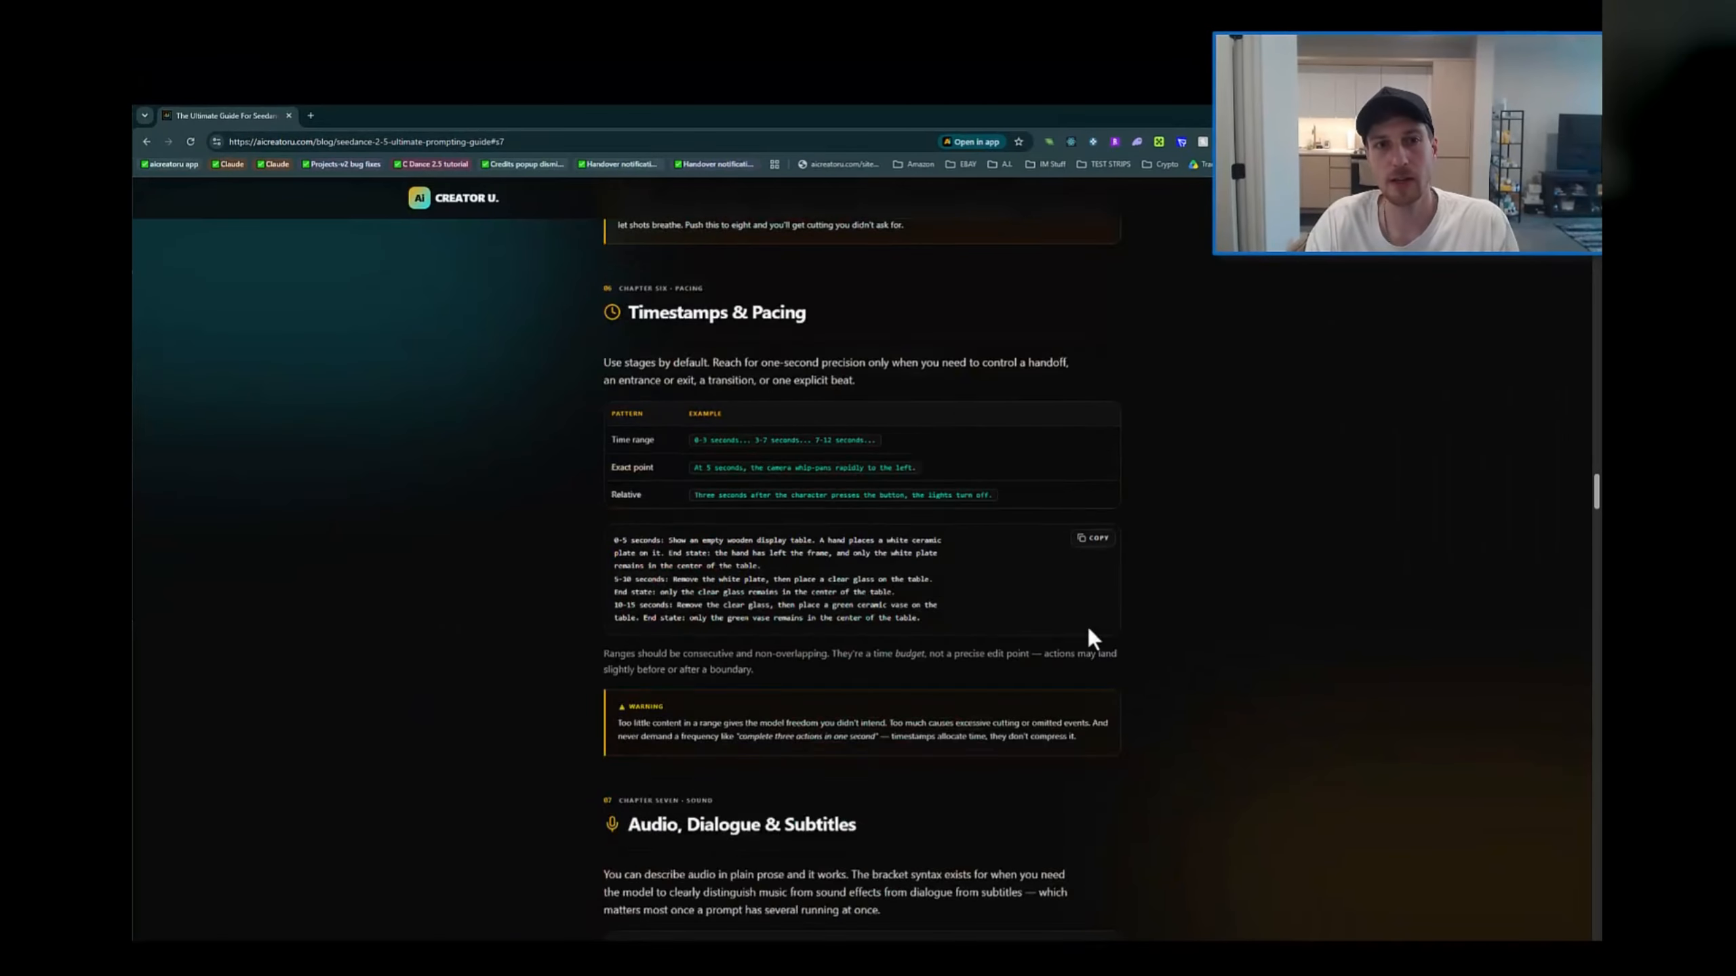
pyautogui.scroll(20, 1116, 278)
pyautogui.scroll(-5, 1031, 446)
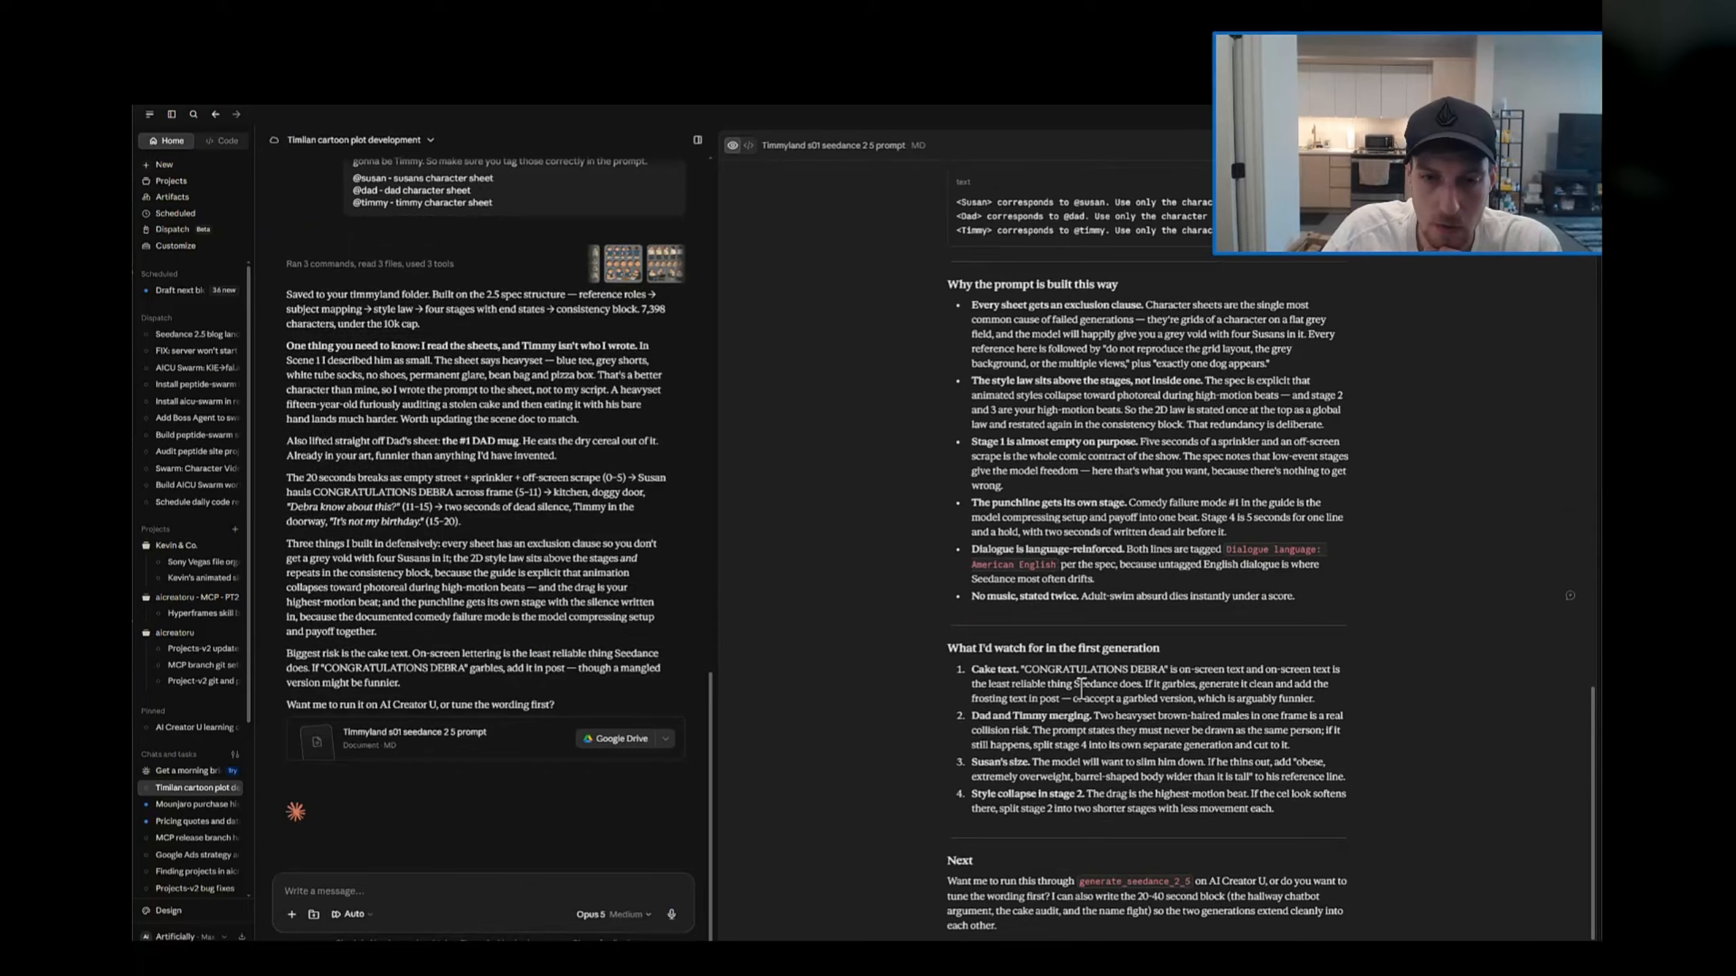
# Step: Attach the Susan, Dad and Timmy project assets, in that order, as references for the Seedance 2.5 video
pyautogui.scroll(15, 1079, 687)
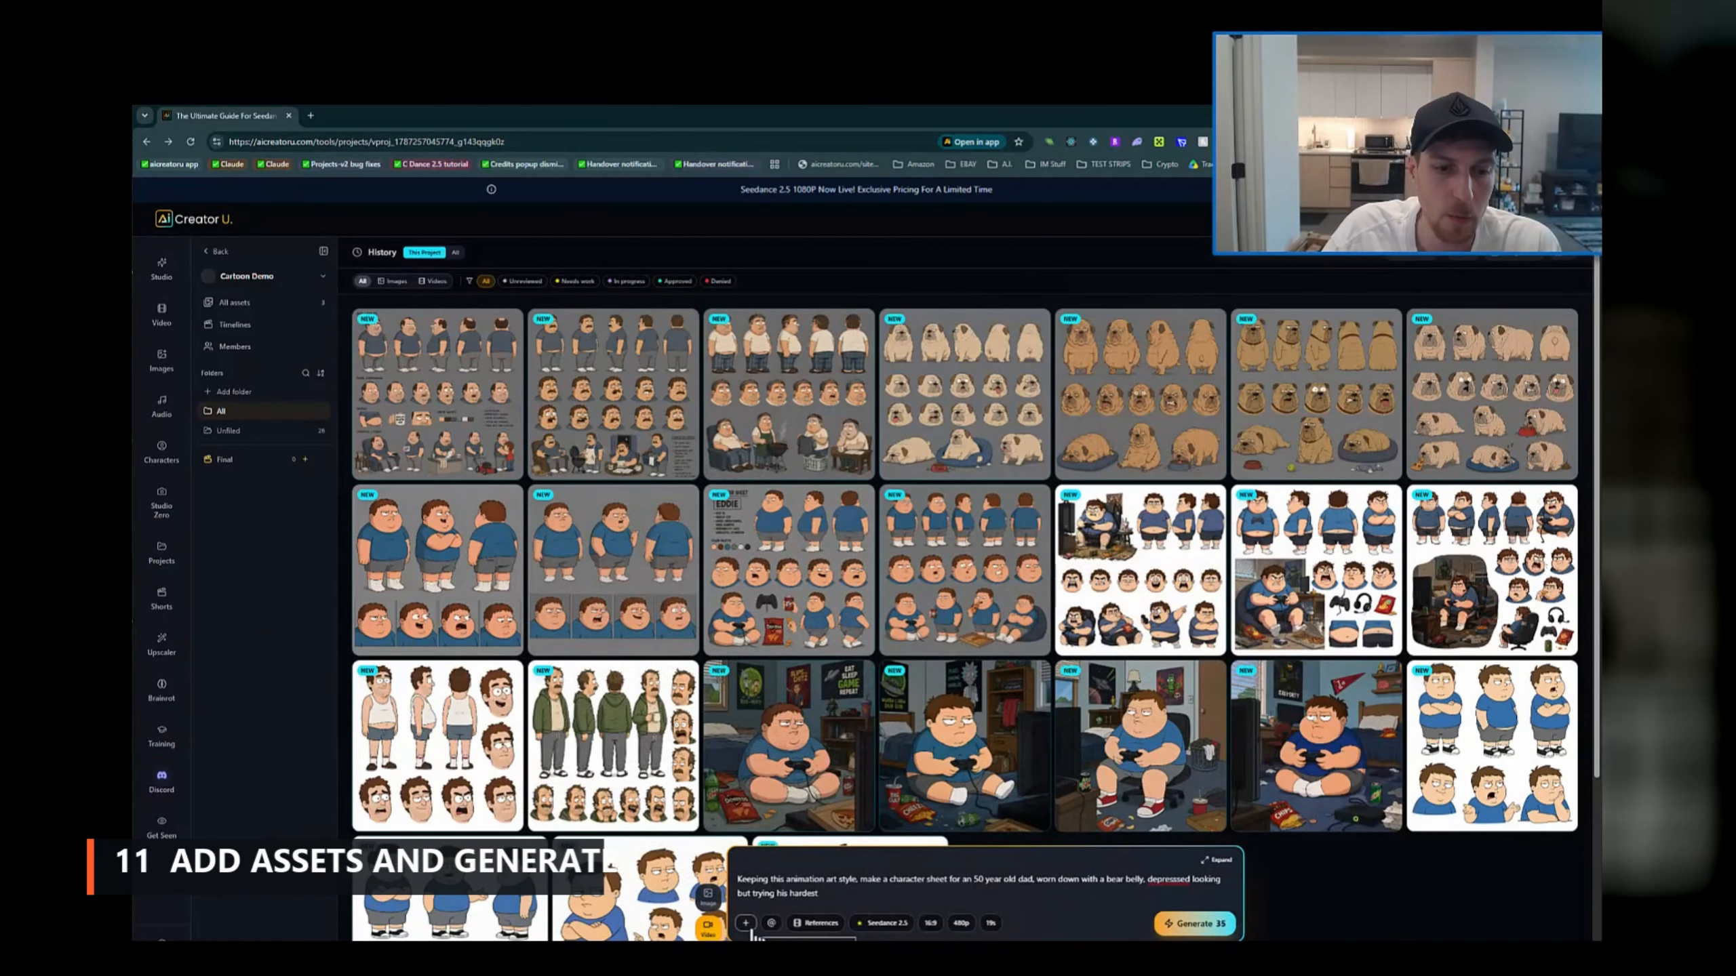
pyautogui.click(746, 923)
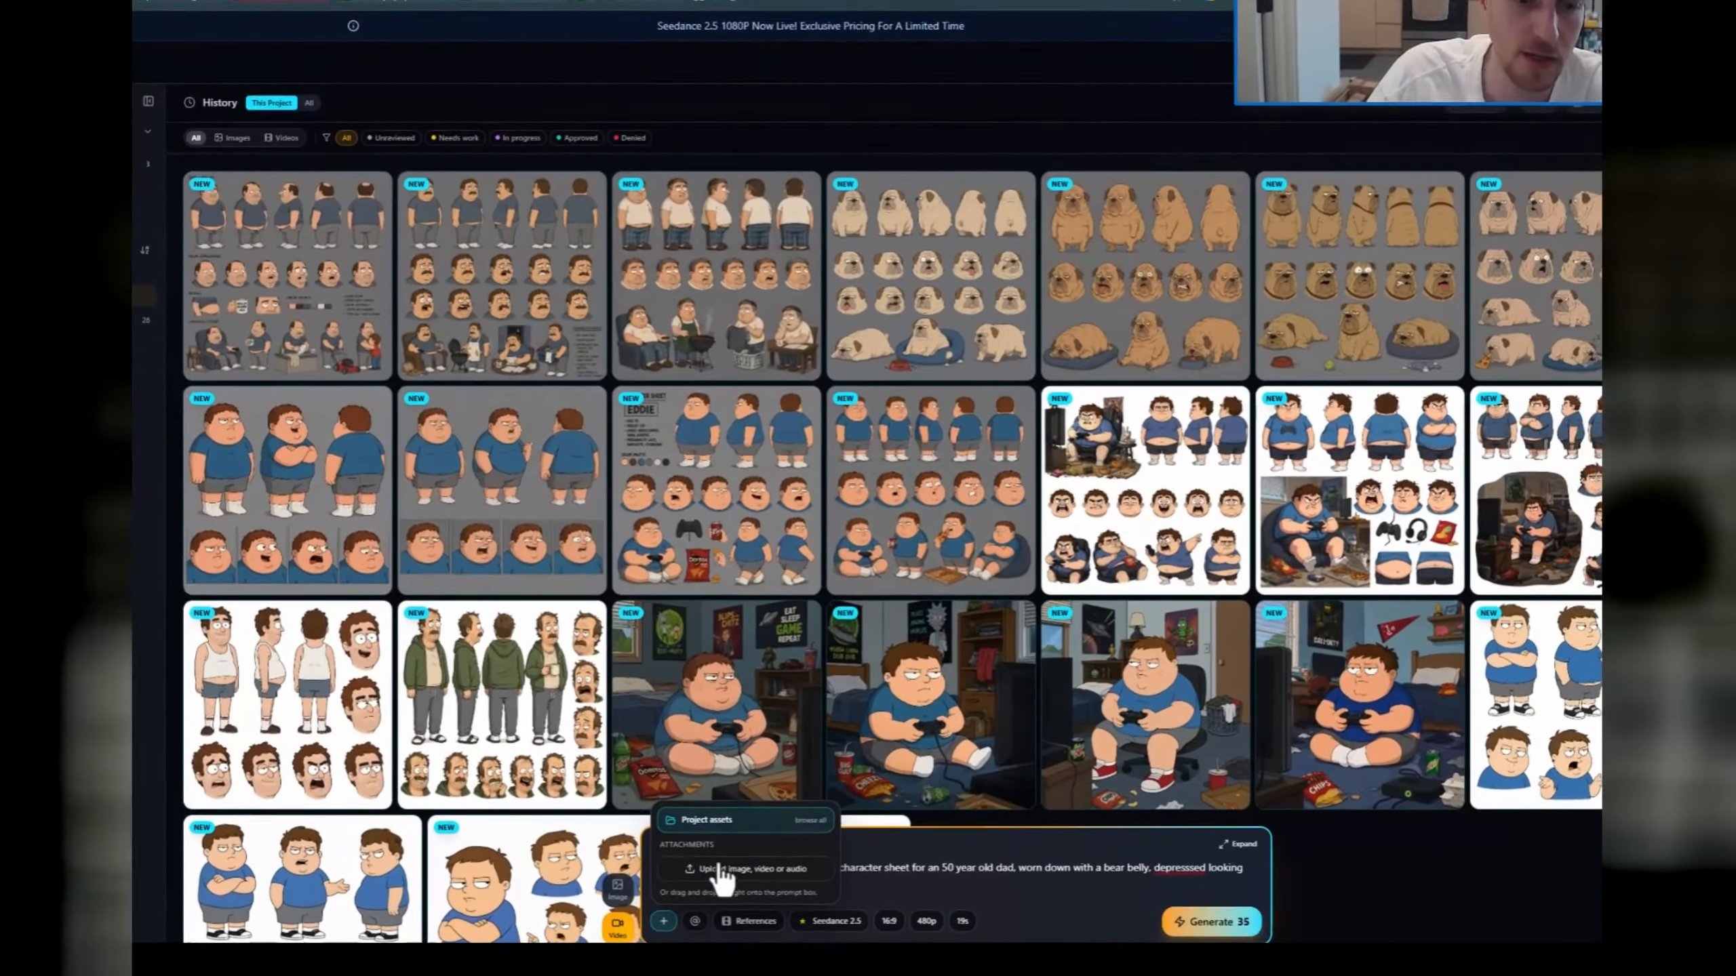
pyautogui.click(705, 820)
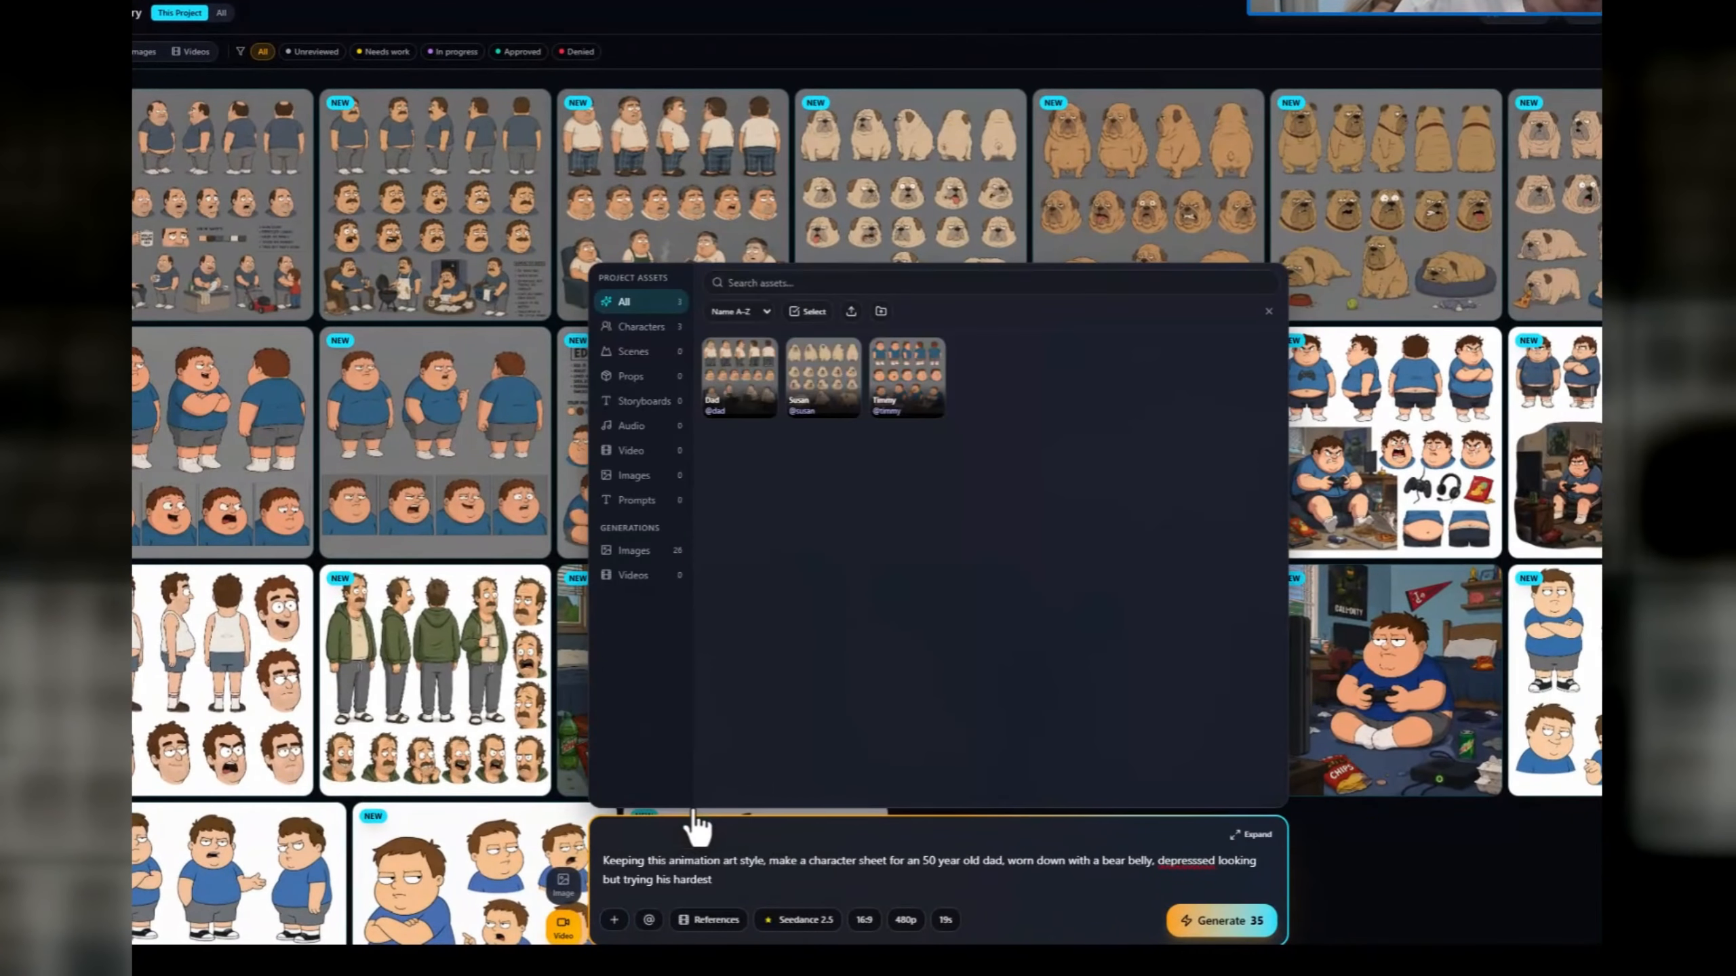
pyautogui.click(806, 400)
pyautogui.click(723, 327)
pyautogui.click(894, 328)
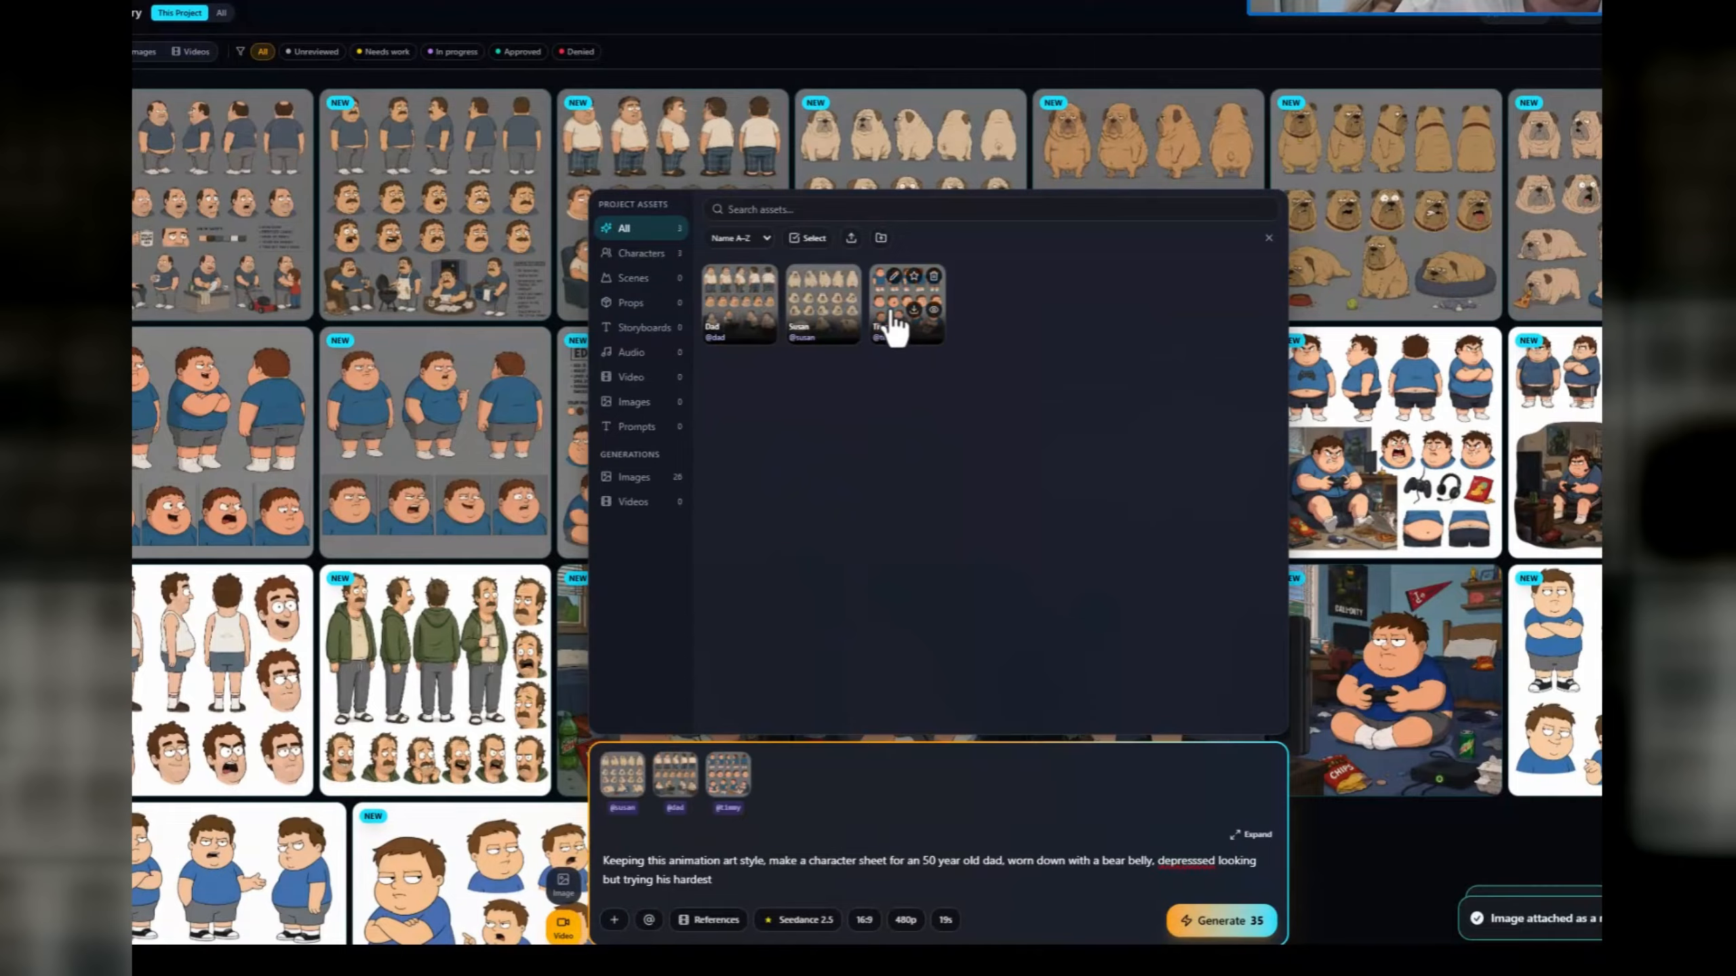
pyautogui.click(618, 918)
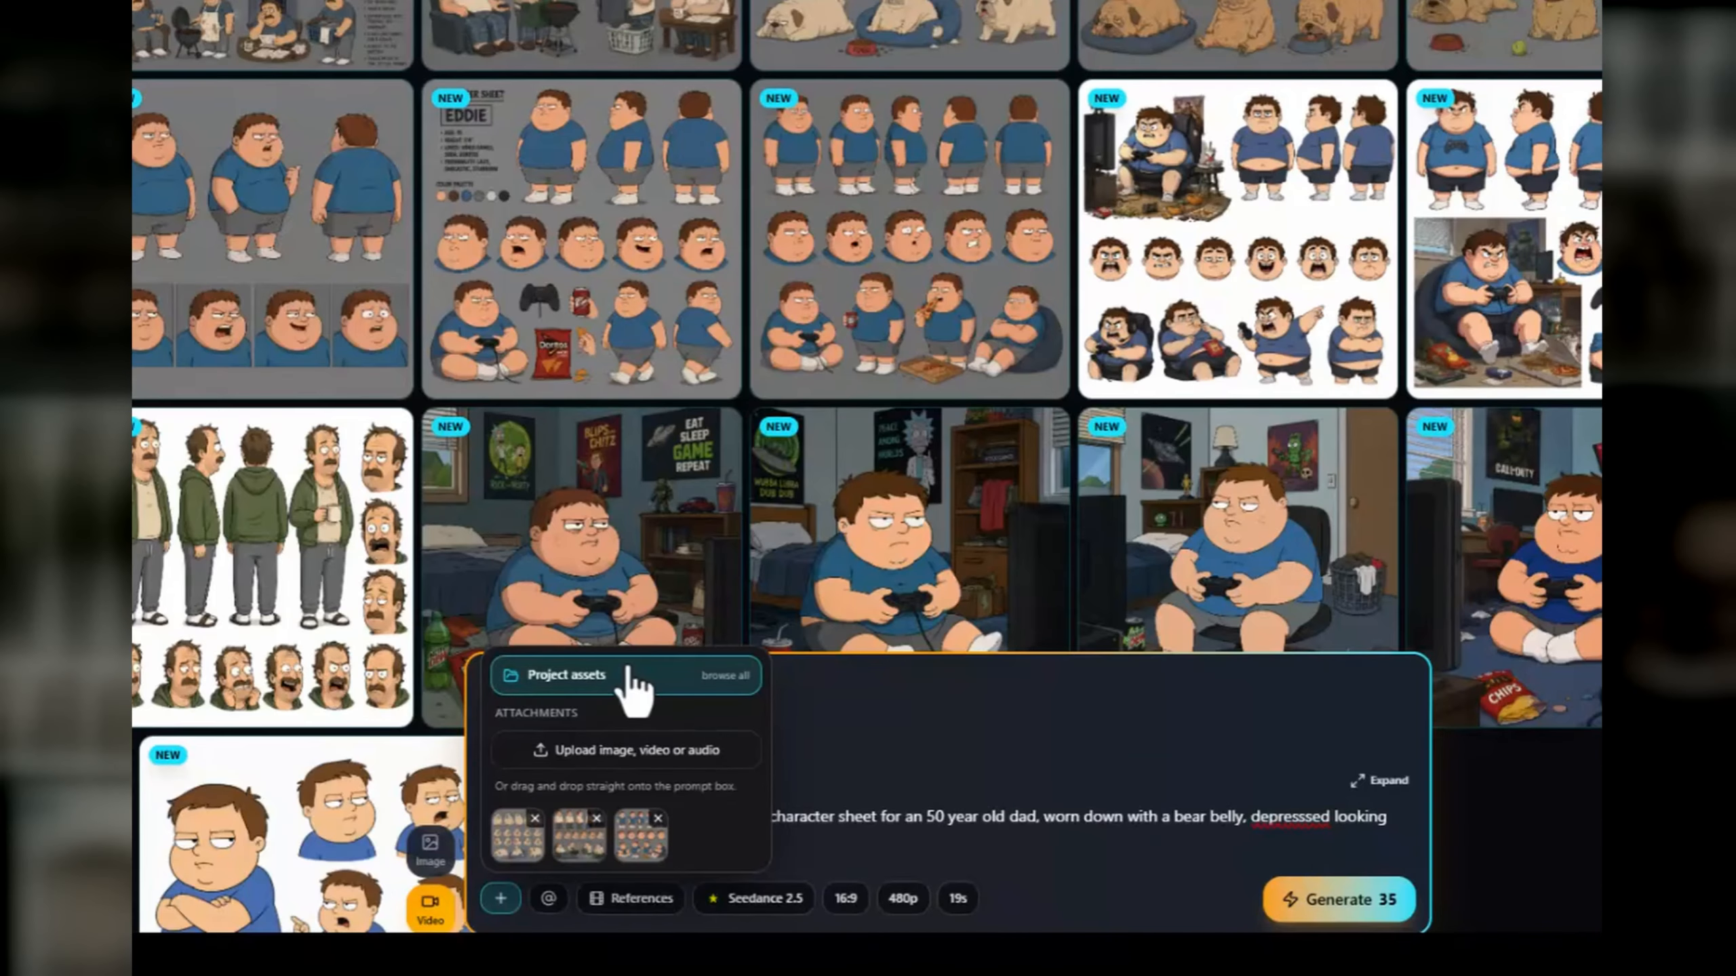
pyautogui.click(627, 670)
pyautogui.click(499, 899)
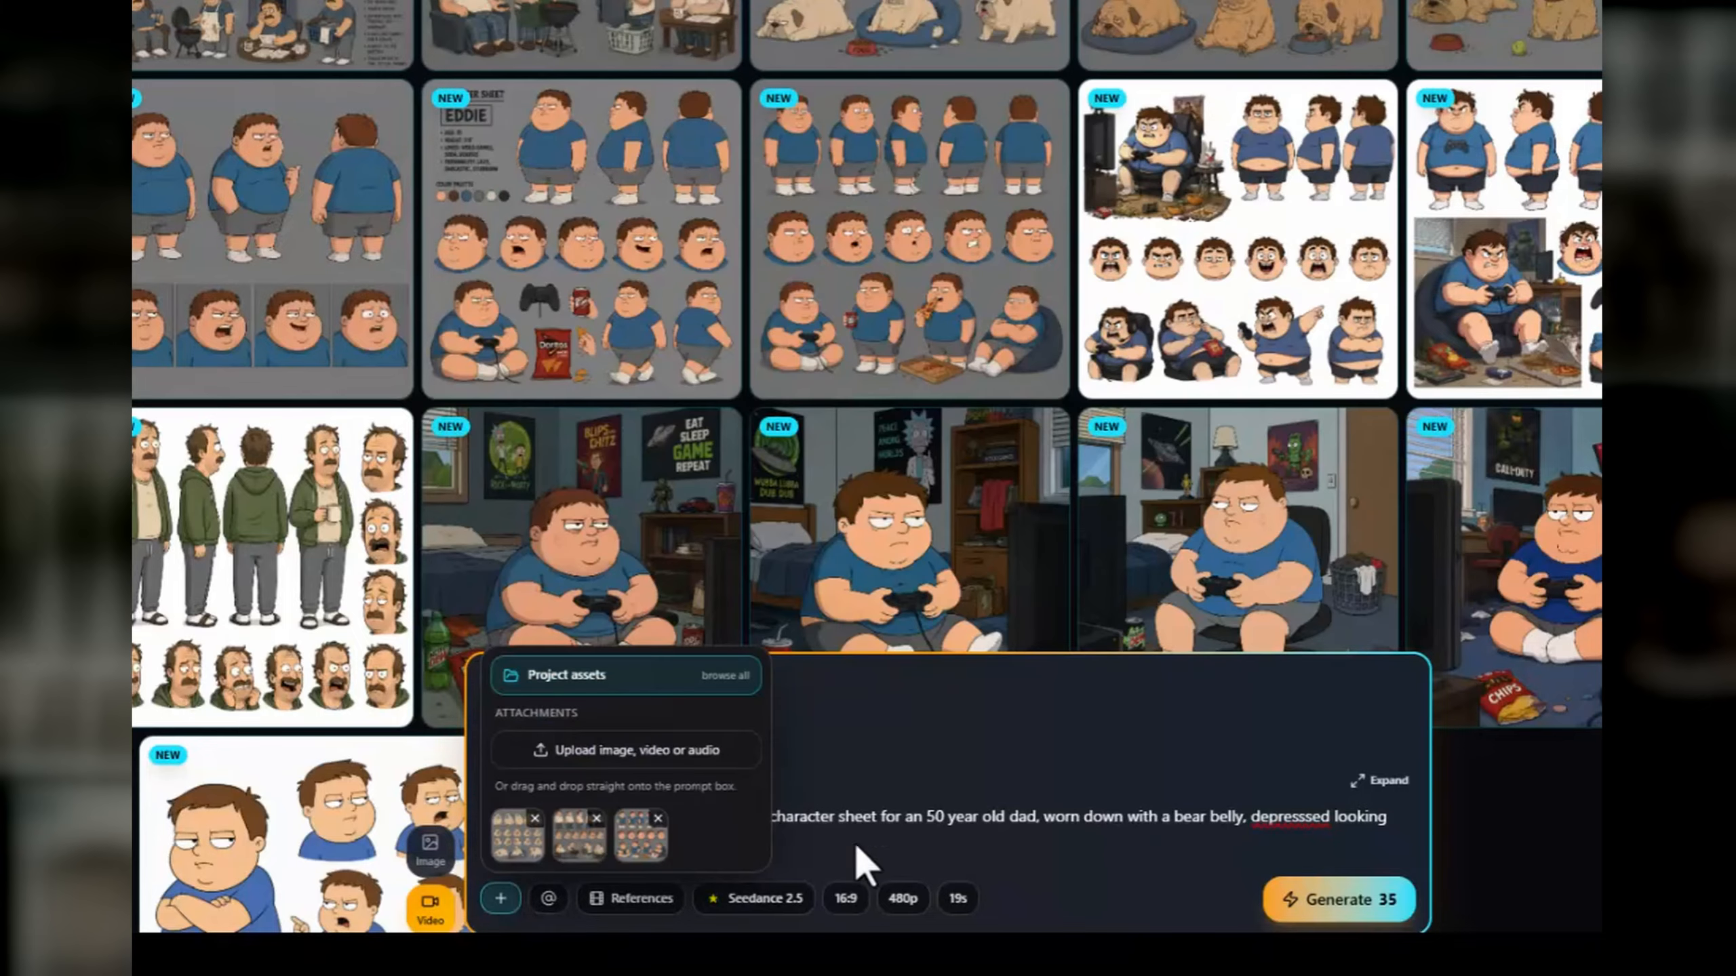
pyautogui.click(879, 827)
pyautogui.hotkey('ctrl', 'a')
pyautogui.hotkey('ctrl', 'v')
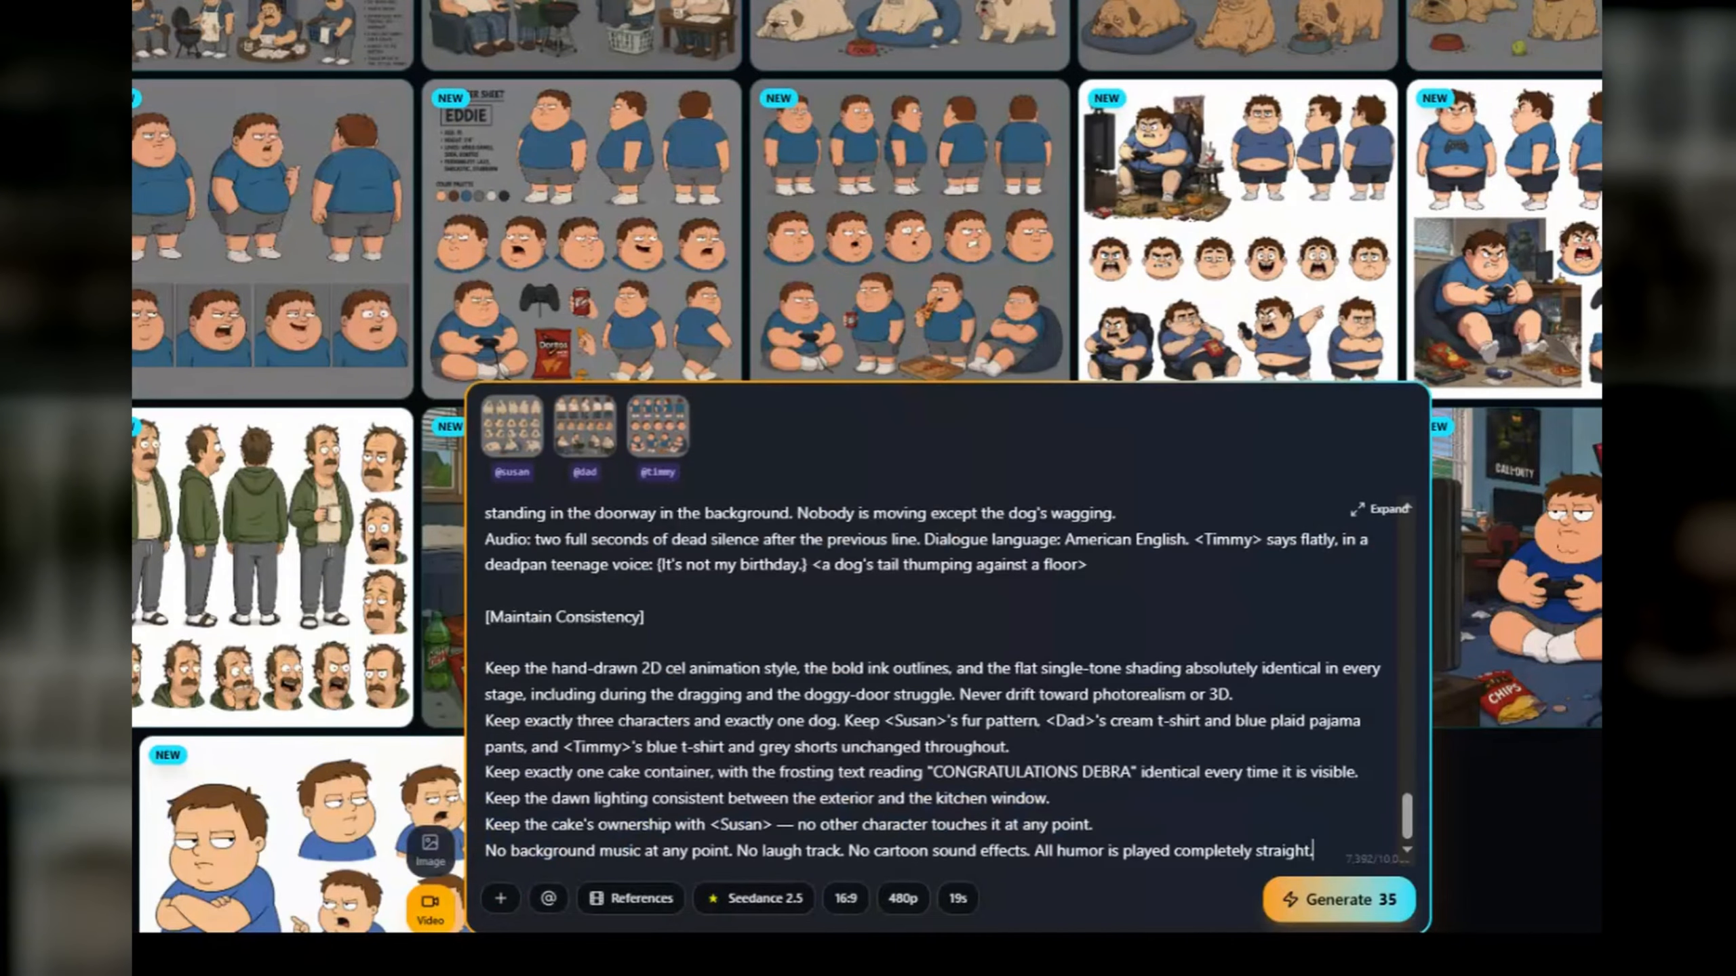
pyautogui.scroll(10, 763, 651)
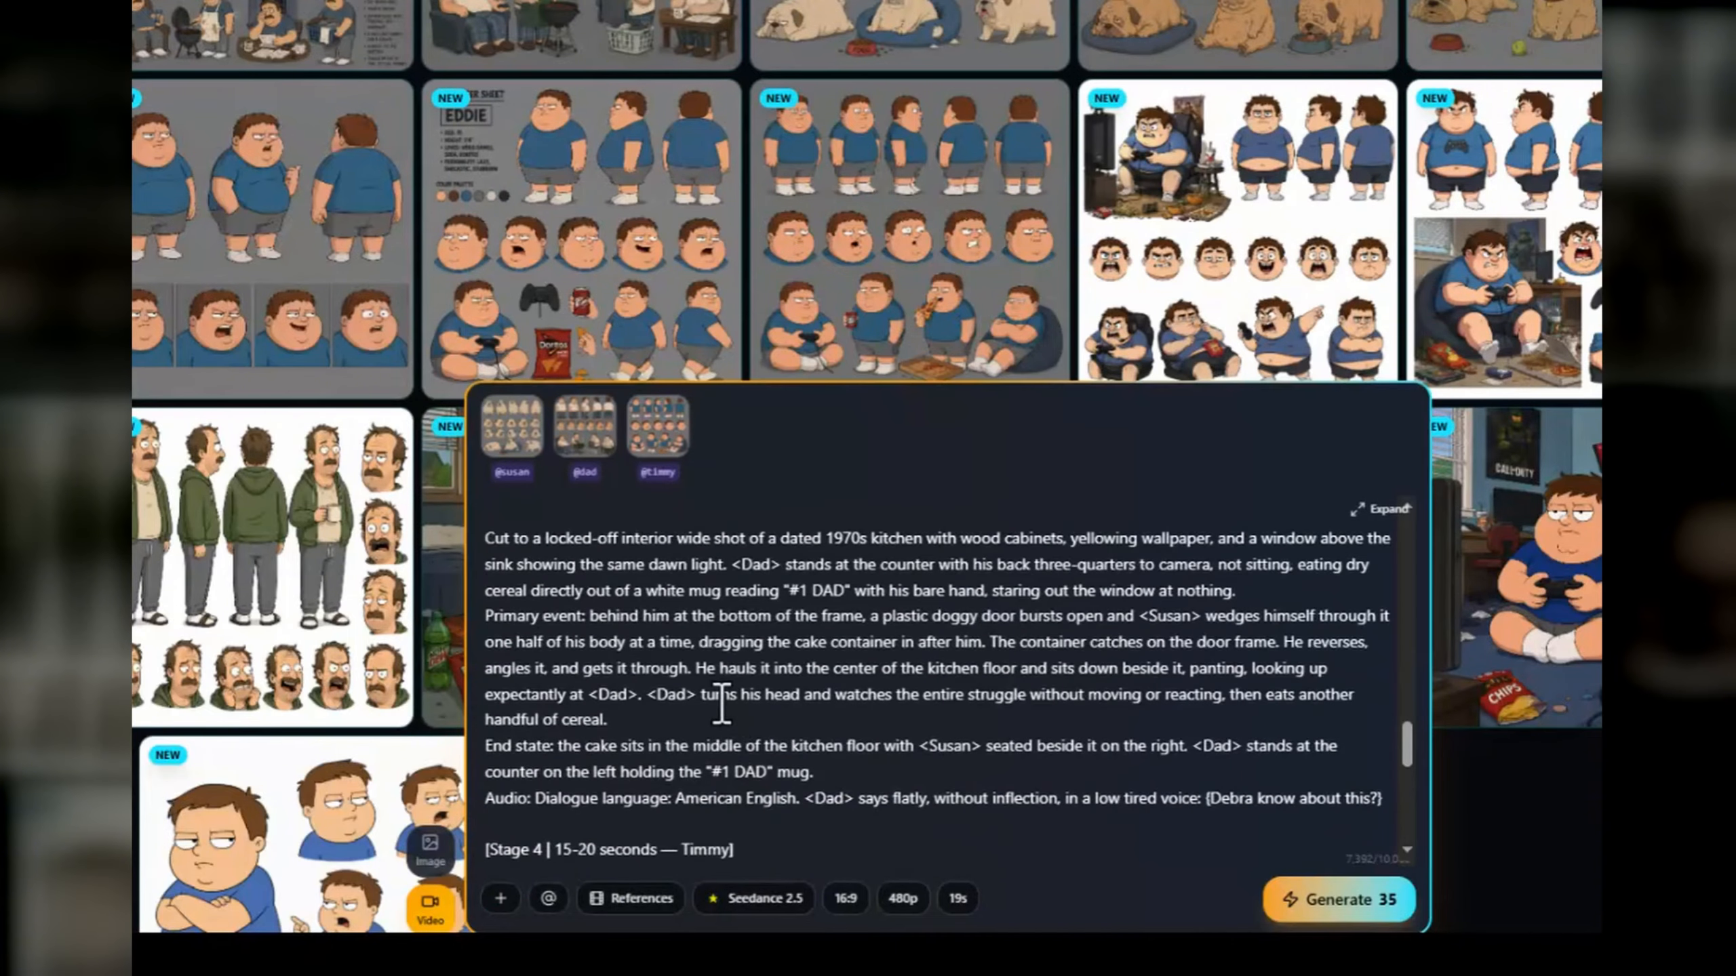
pyautogui.scroll(15, 669, 725)
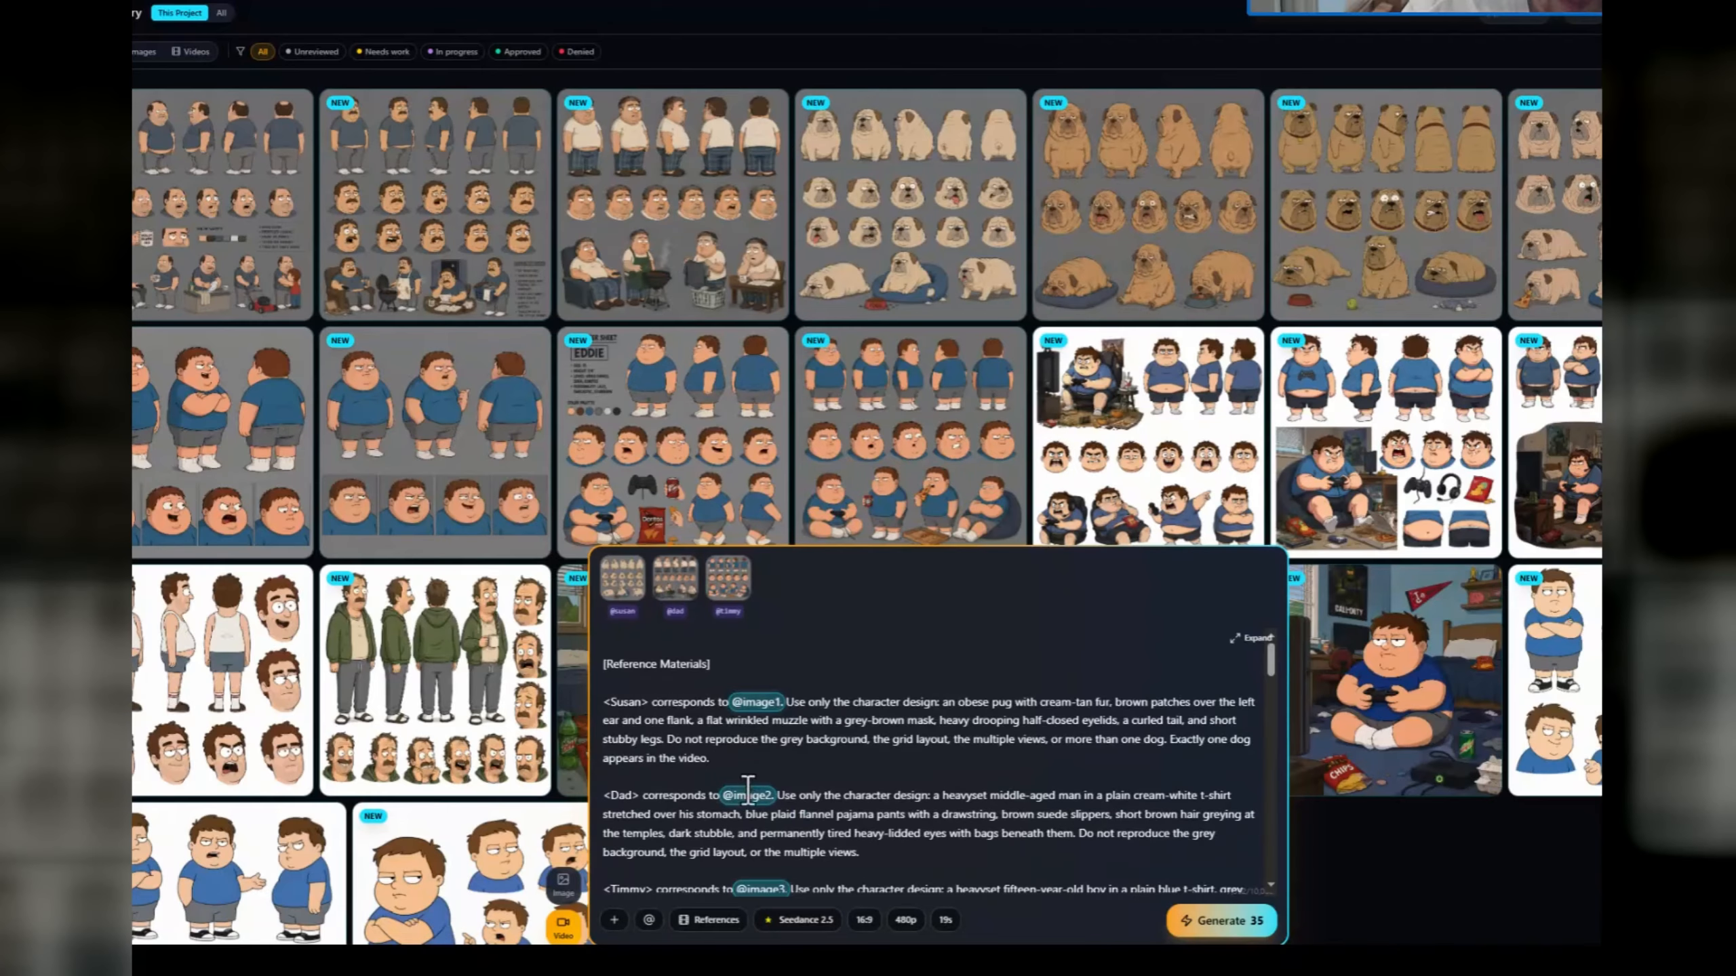
pyautogui.scroll(-5, 706, 685)
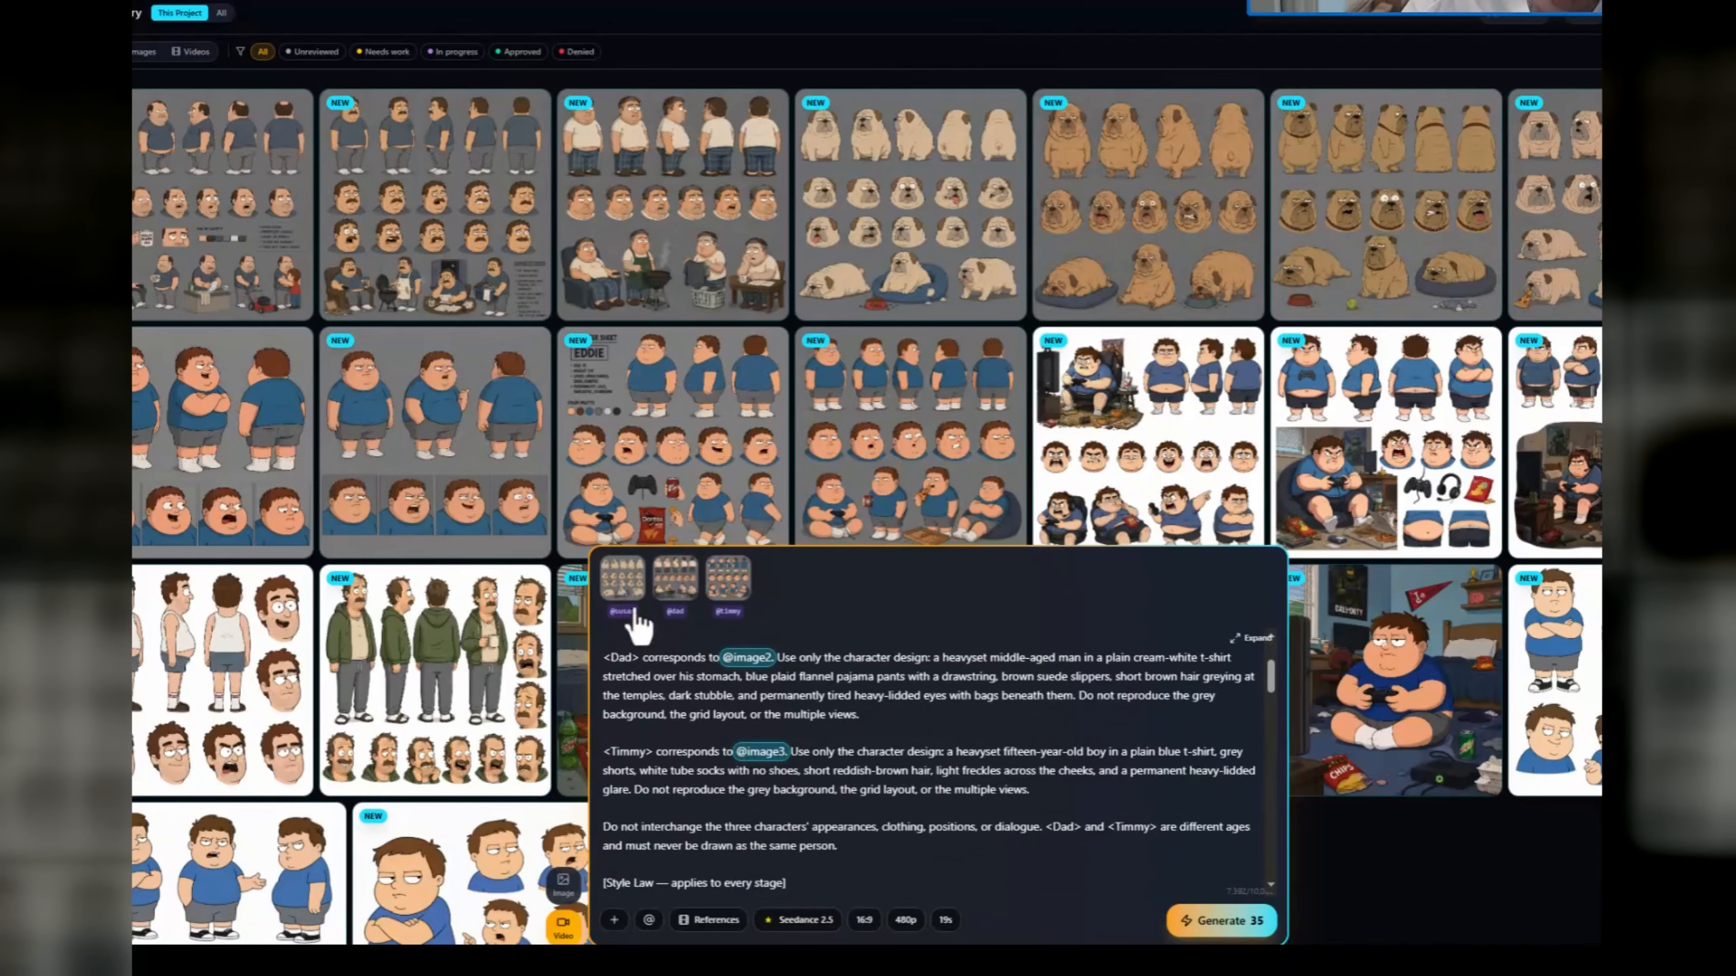
pyautogui.scroll(-15, 916, 747)
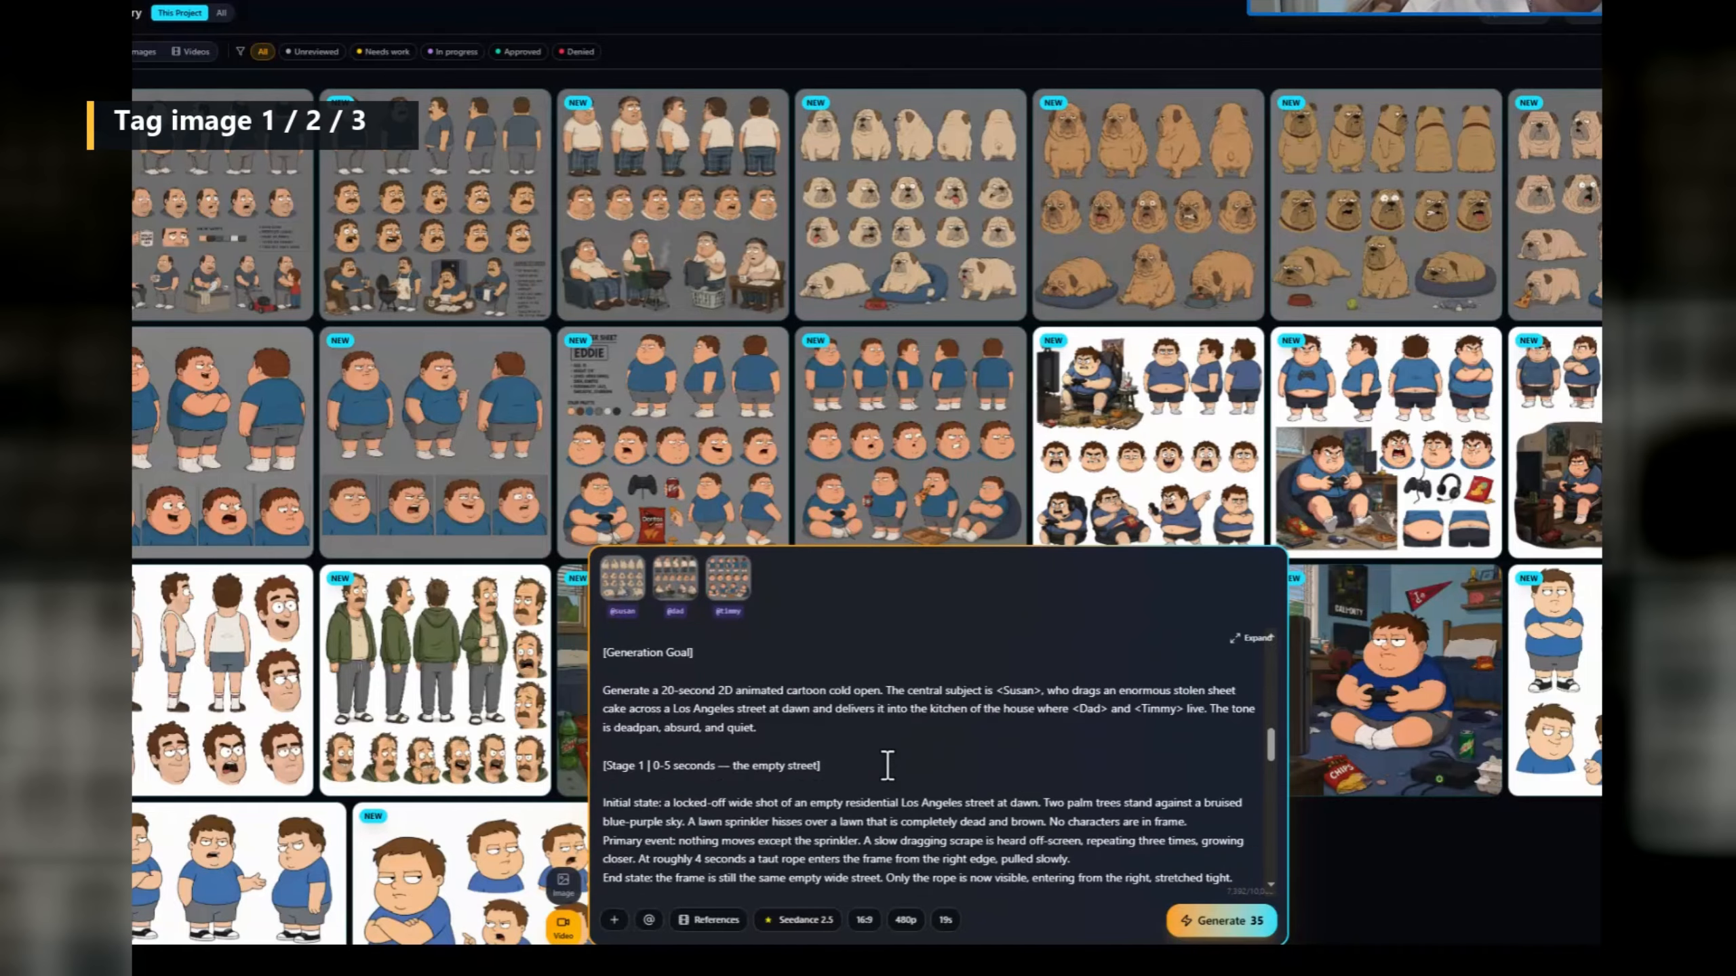
pyautogui.scroll(-3, 836, 807)
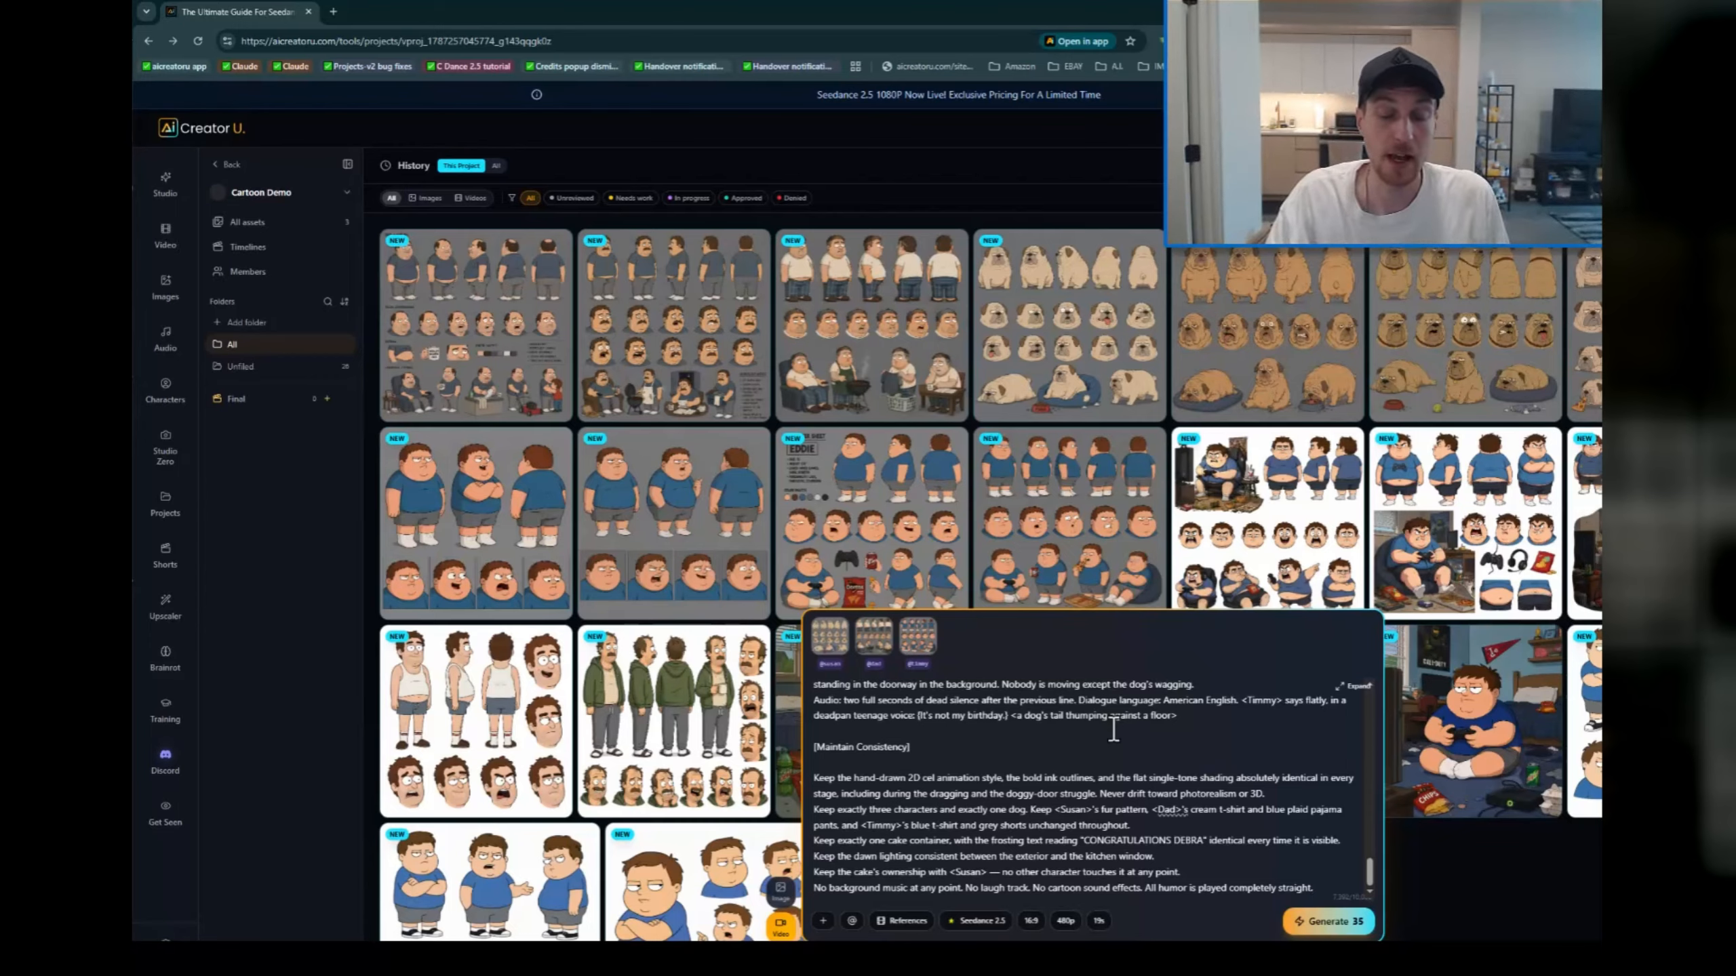
# Step: Set the video's duration to 20 seconds and its aspect ratio to 9:16, and generate it
pyautogui.click(1100, 921)
pyautogui.click(1184, 878)
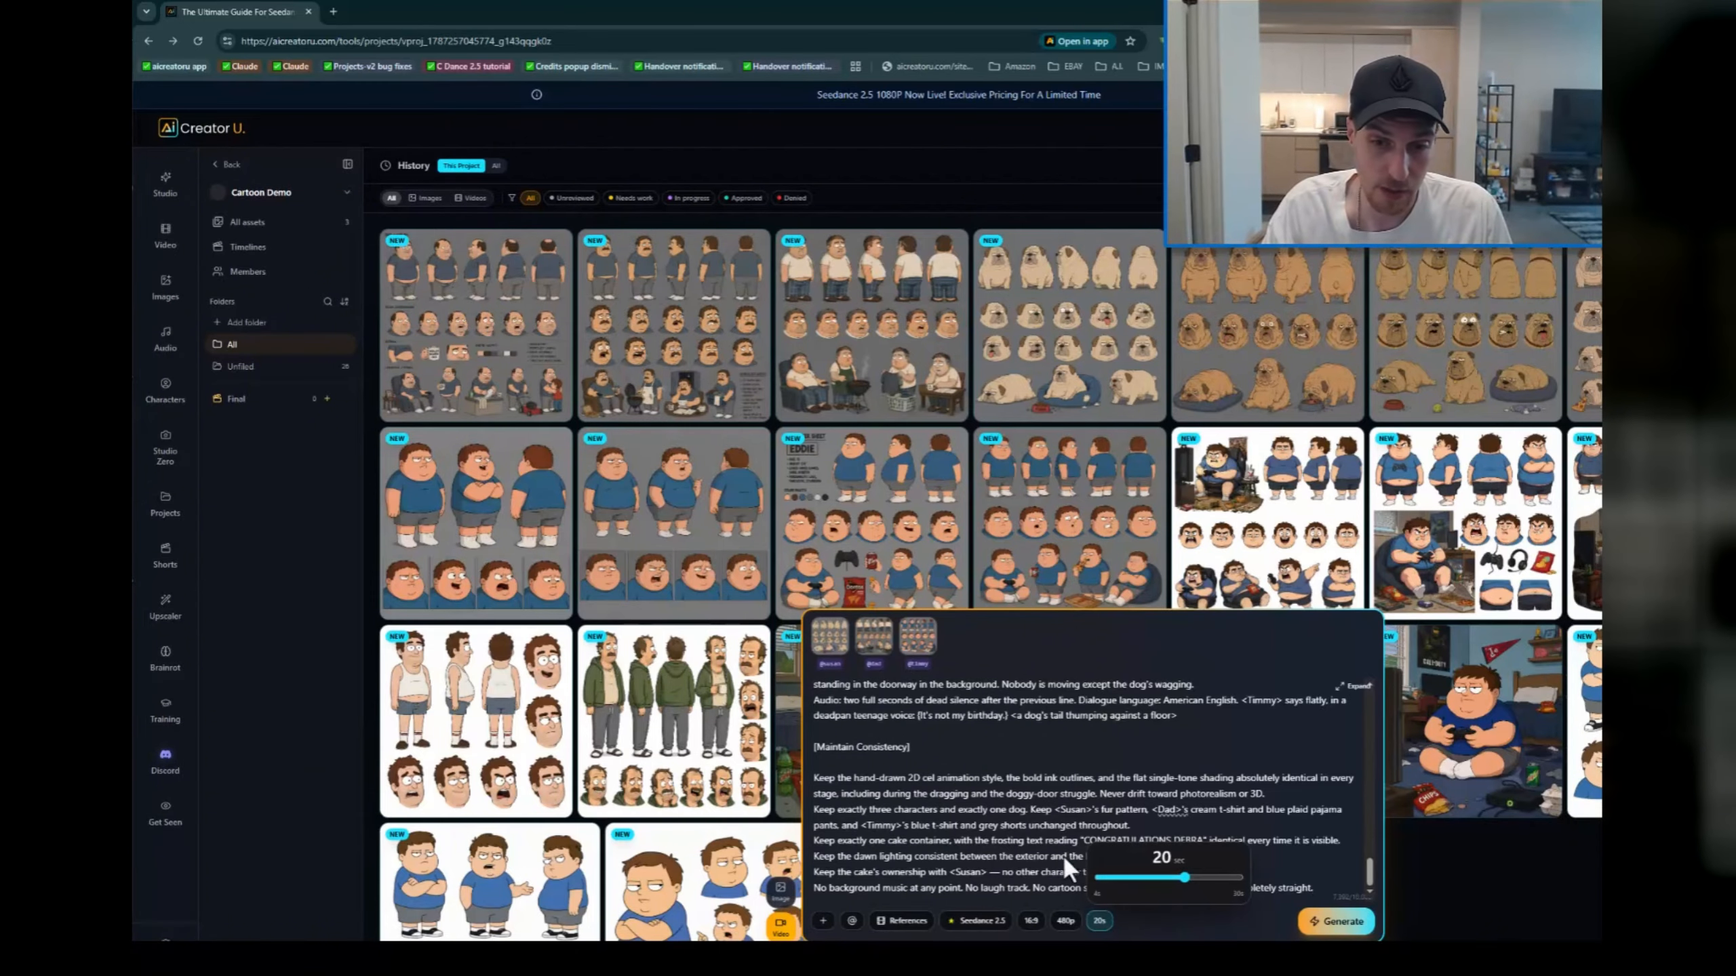
pyautogui.click(989, 854)
pyautogui.scroll(5, 1161, 824)
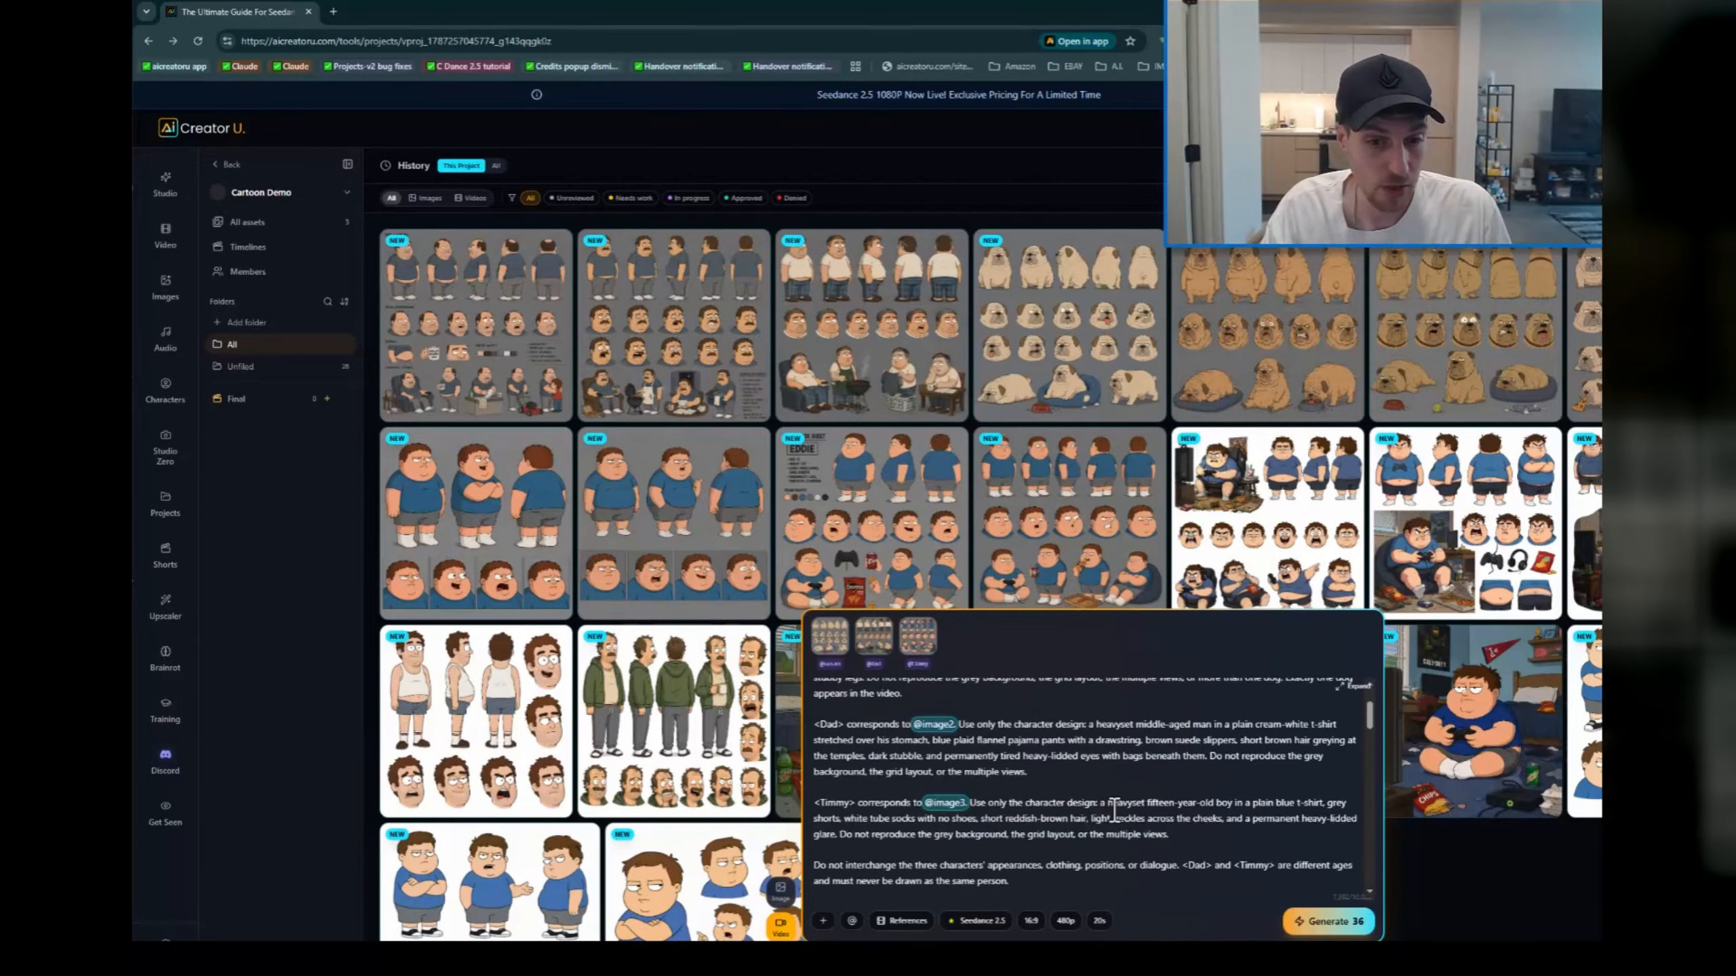
pyautogui.scroll(-3, 1128, 814)
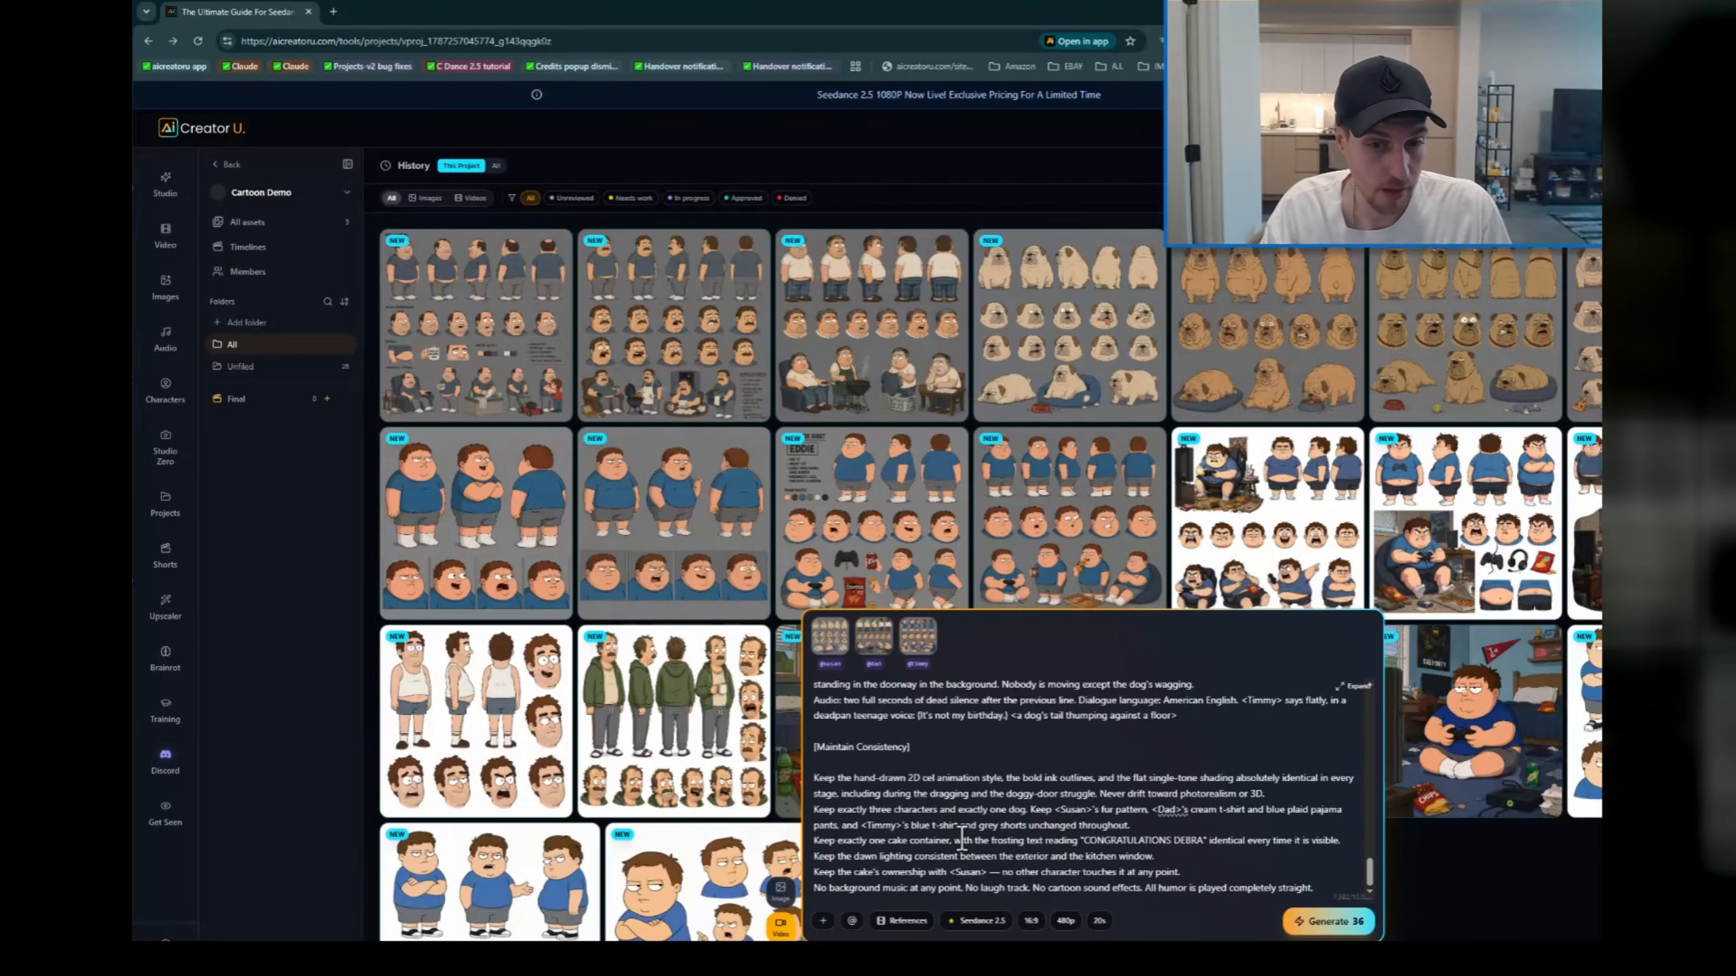
pyautogui.click(1030, 921)
pyautogui.click(1105, 886)
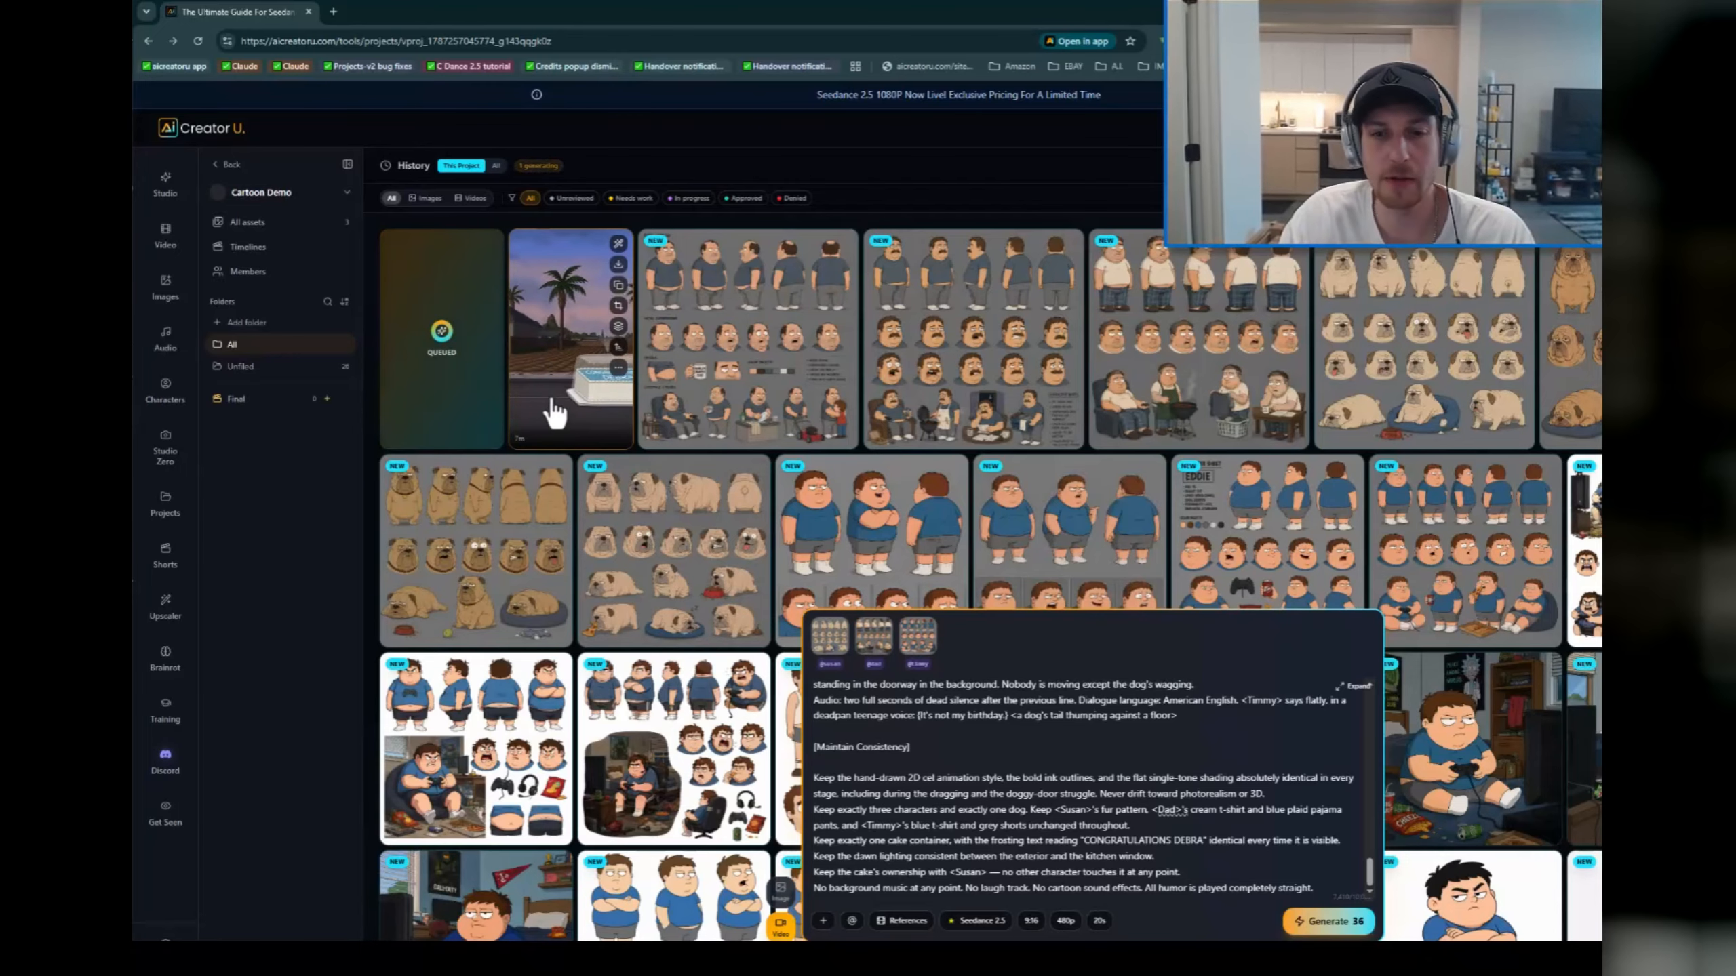
# Step: Watch the first finished cold-open video of the palm-lined street at full size
pyautogui.click(555, 427)
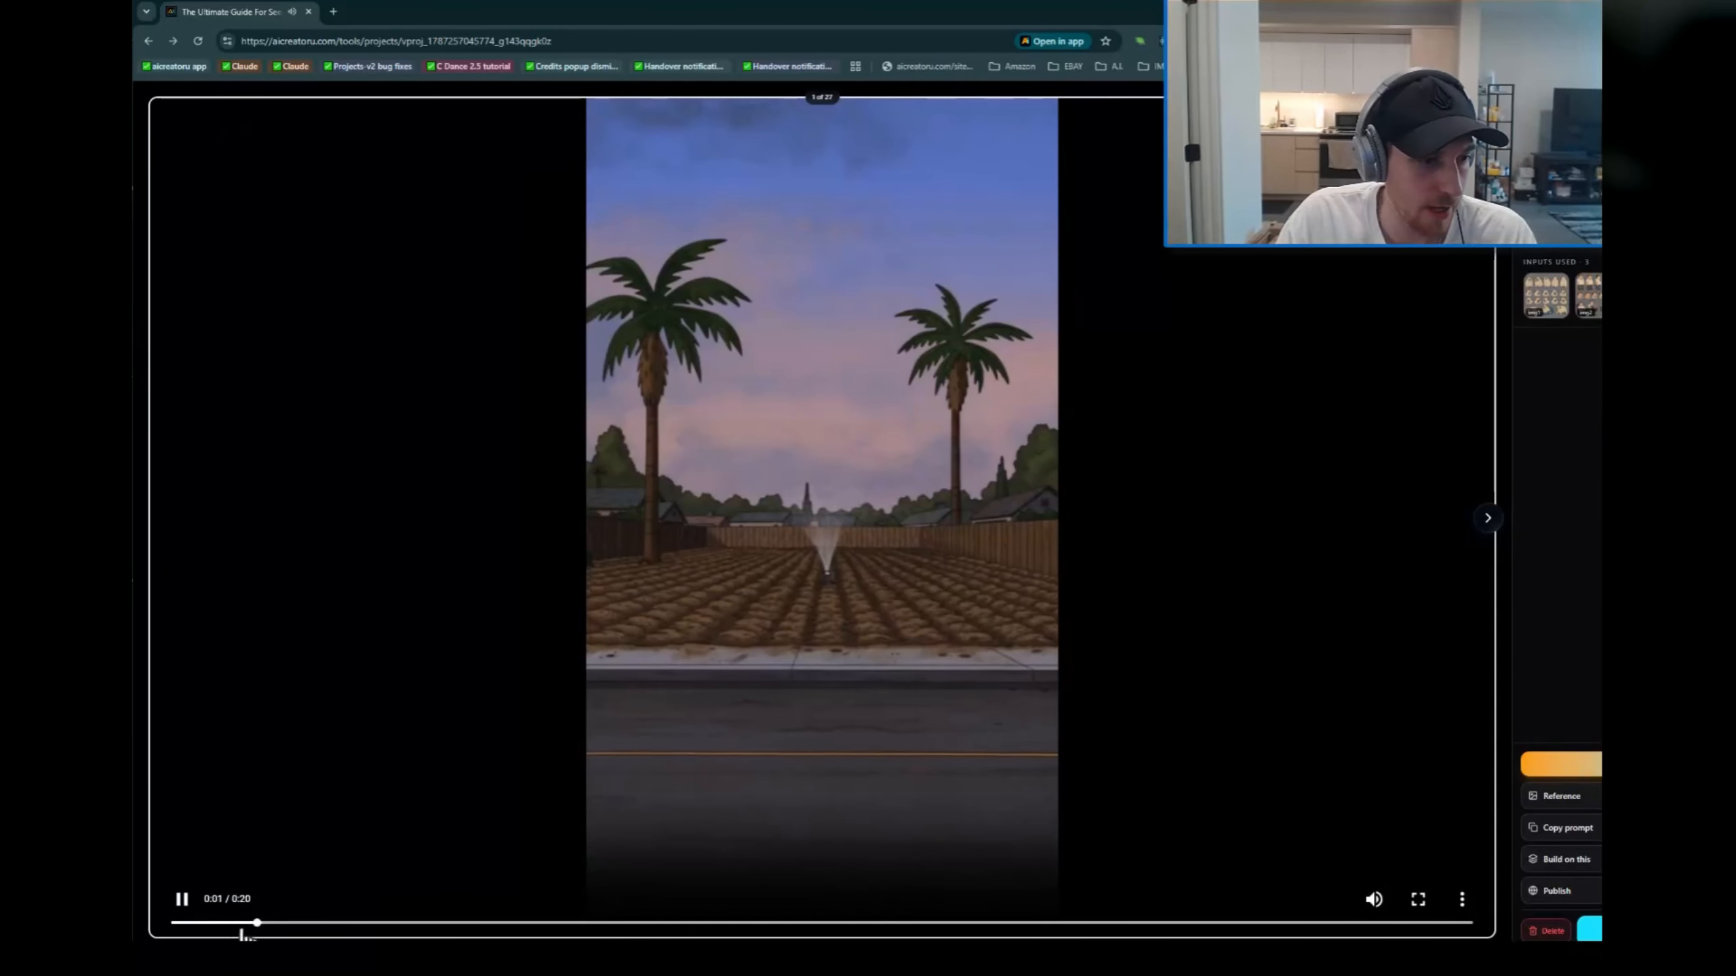
pyautogui.click(180, 901)
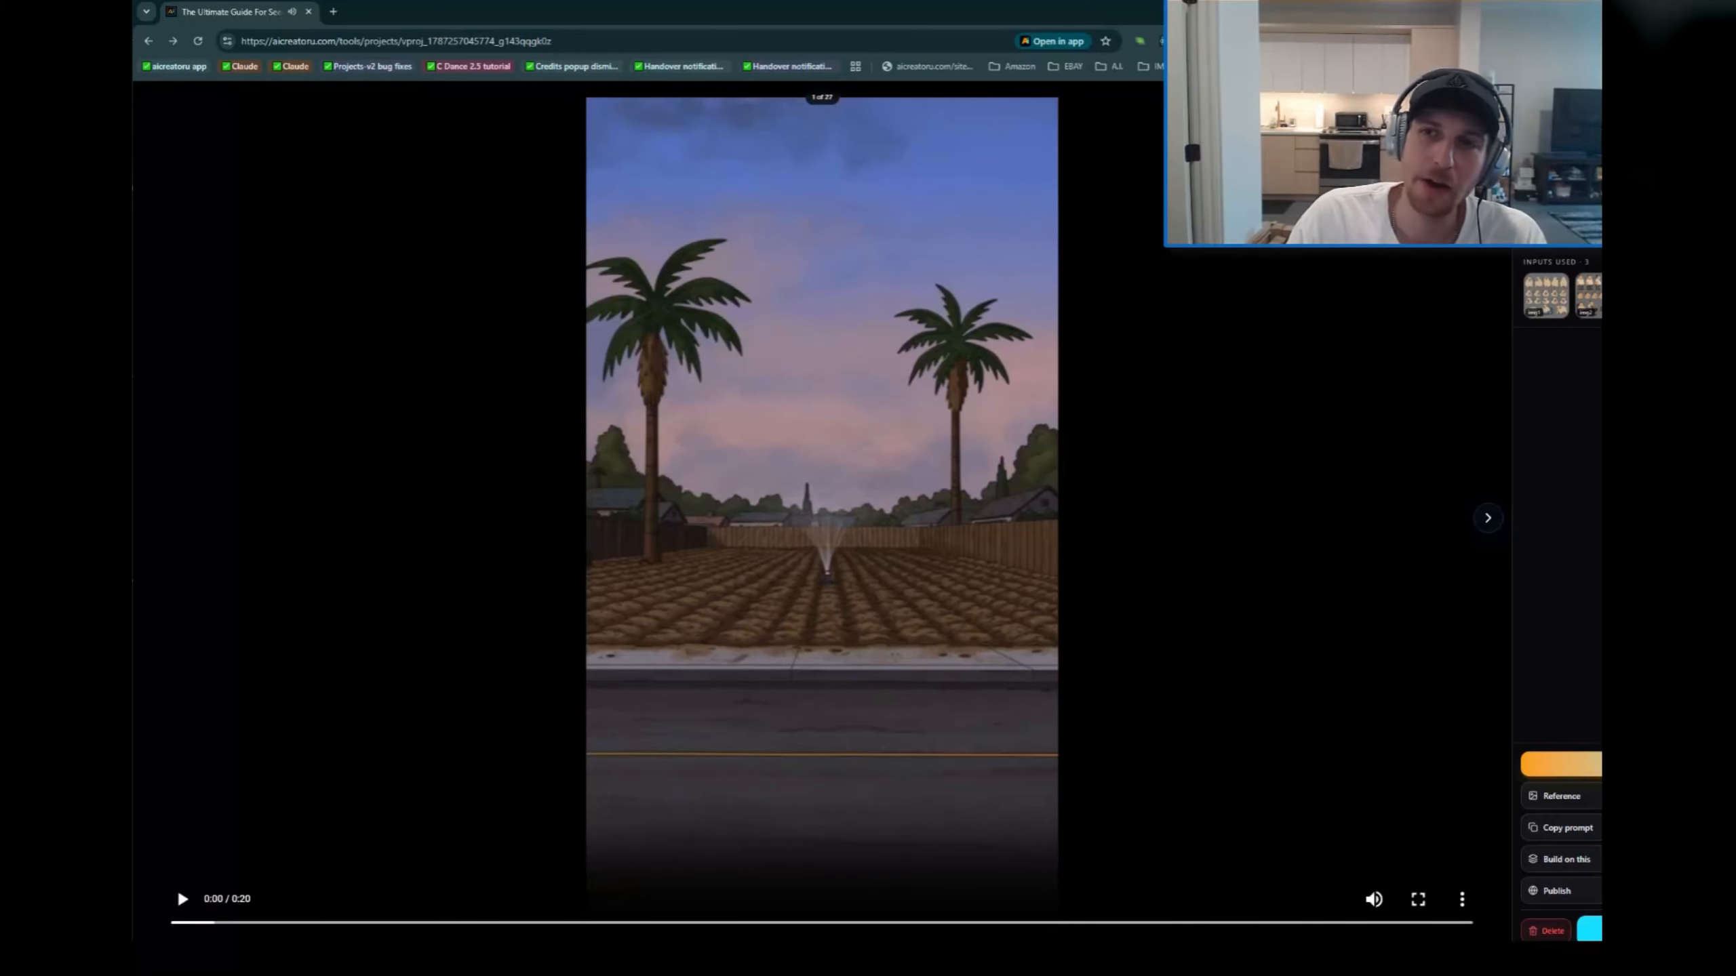
pyautogui.press('Escape')
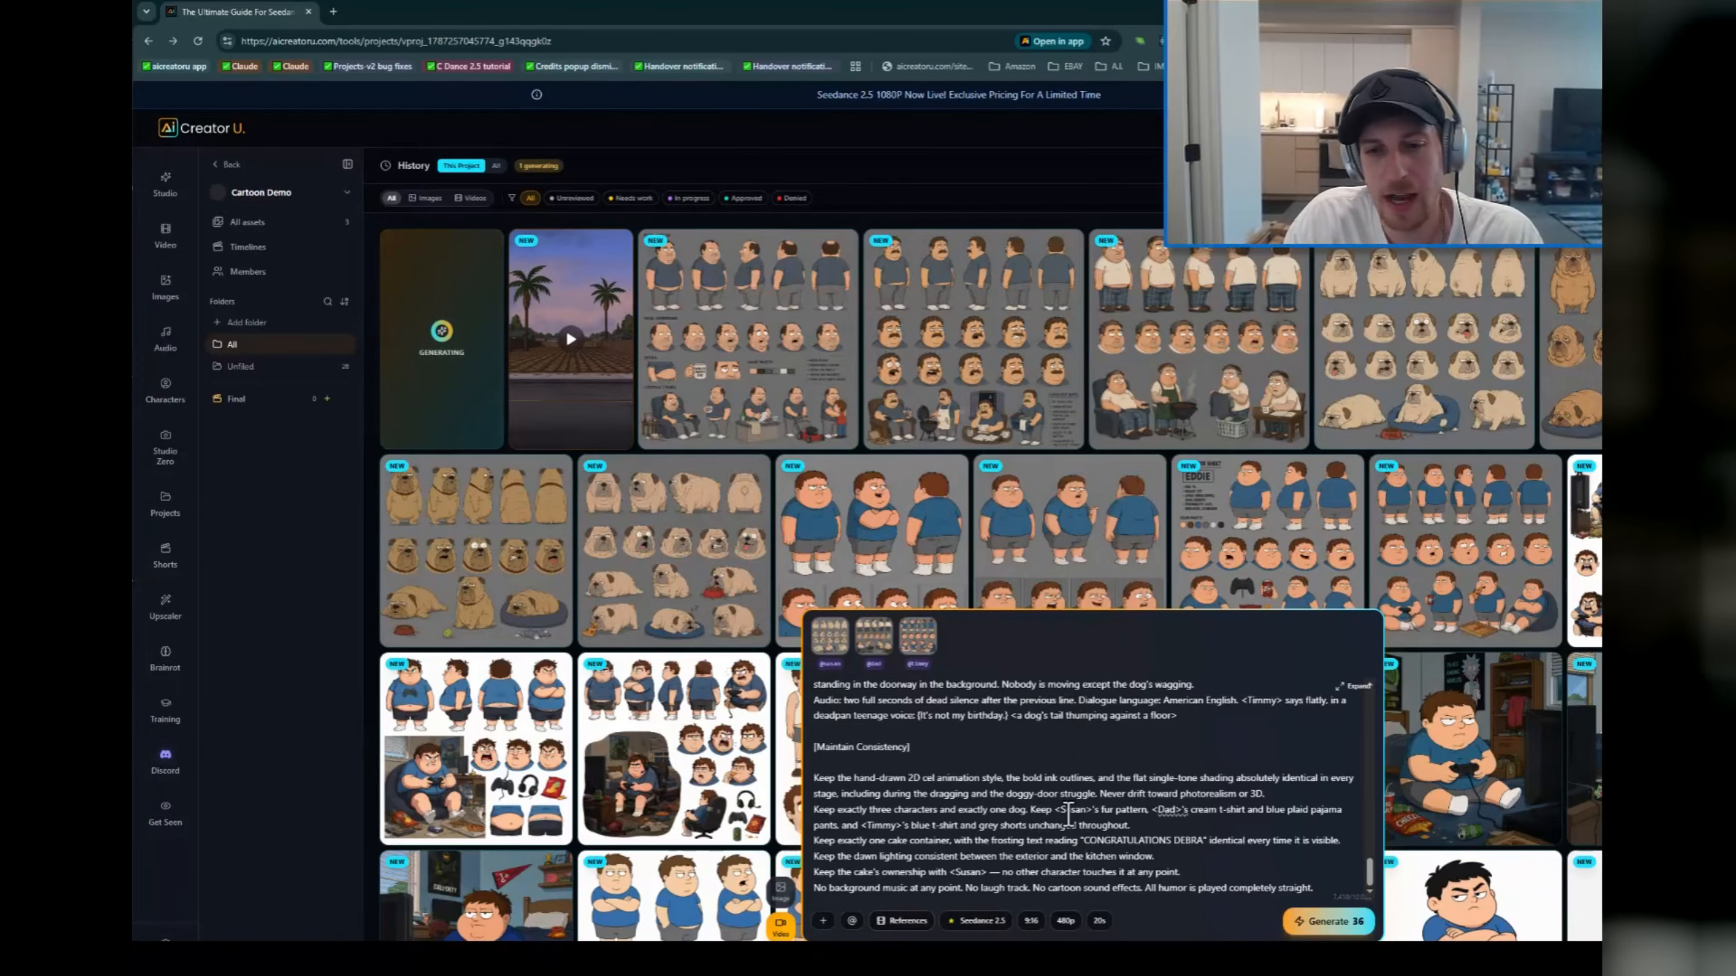
# Step: Review the prompt's stage descriptions for the empty street, the reveal of Susan and the kitchen
pyautogui.scroll(10, 1066, 821)
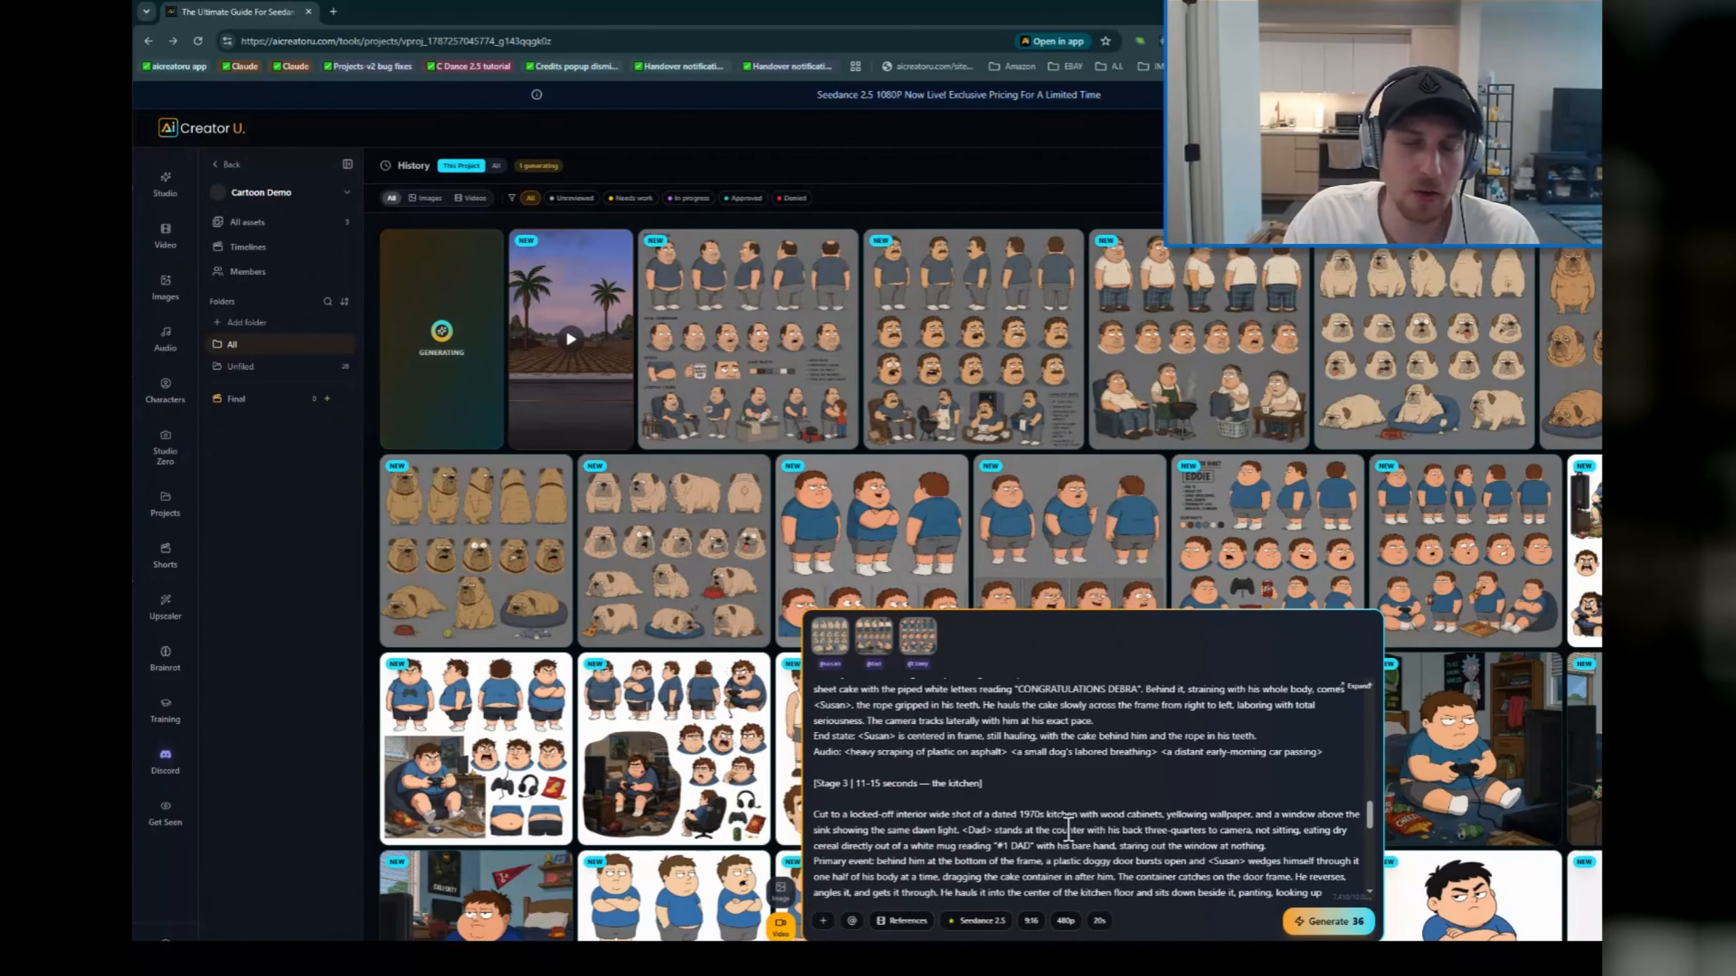
pyautogui.scroll(3, 1074, 851)
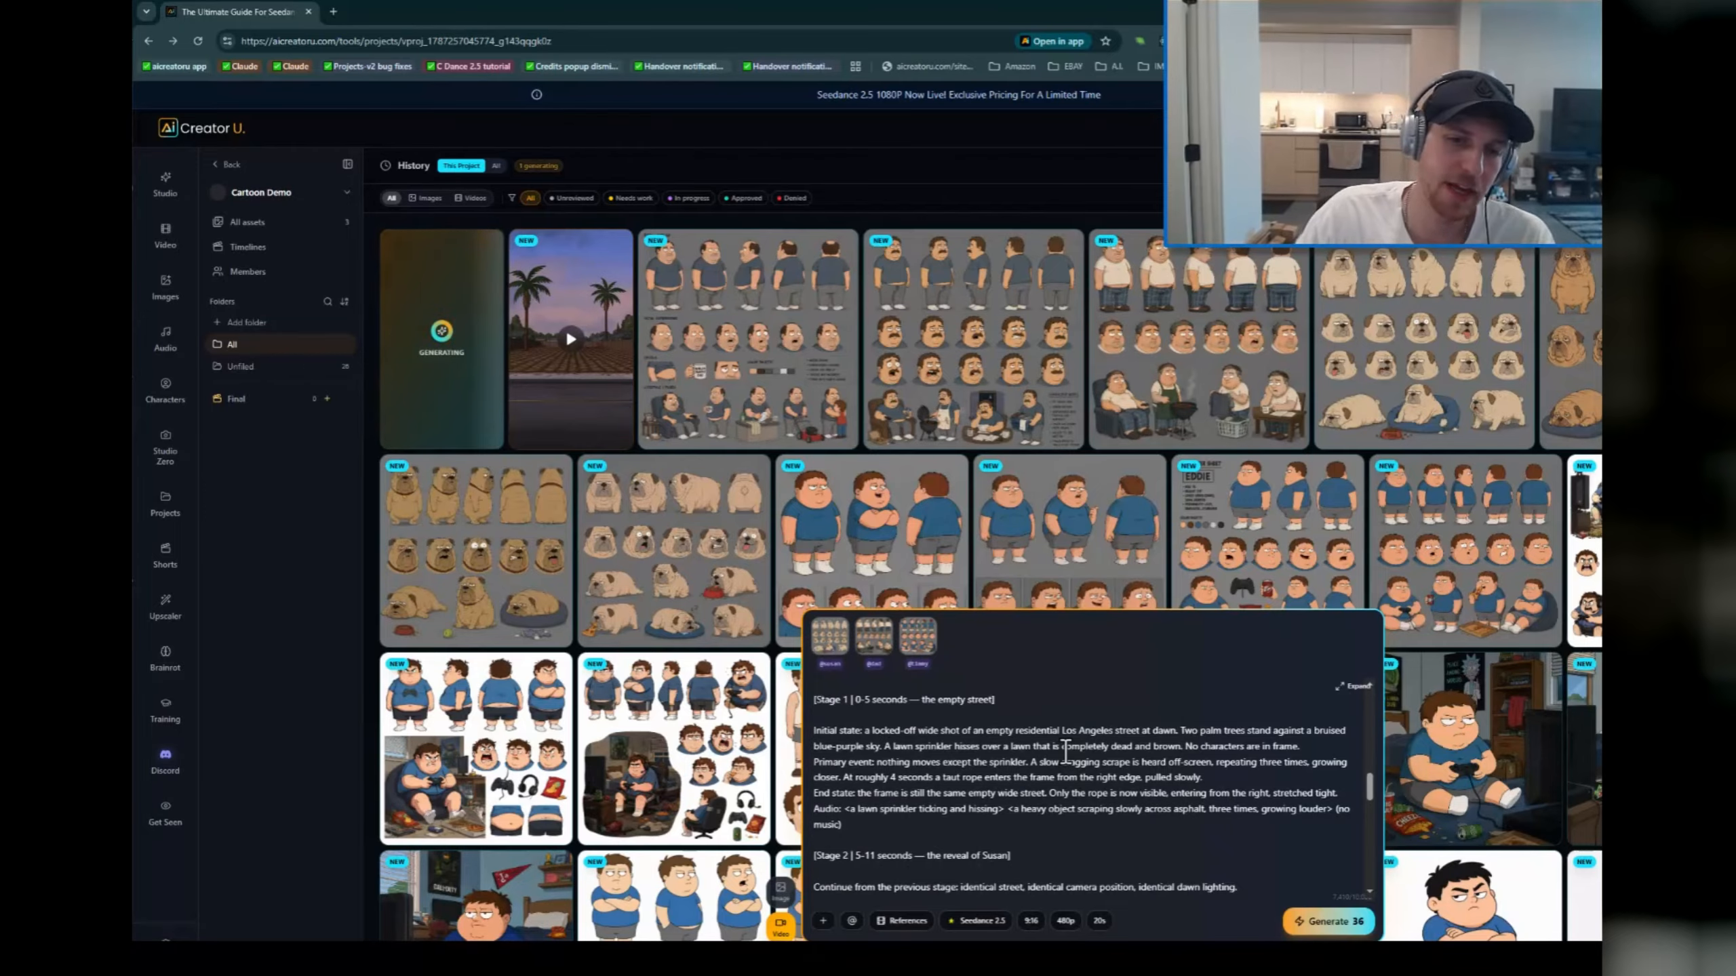
pyautogui.scroll(-2, 1019, 792)
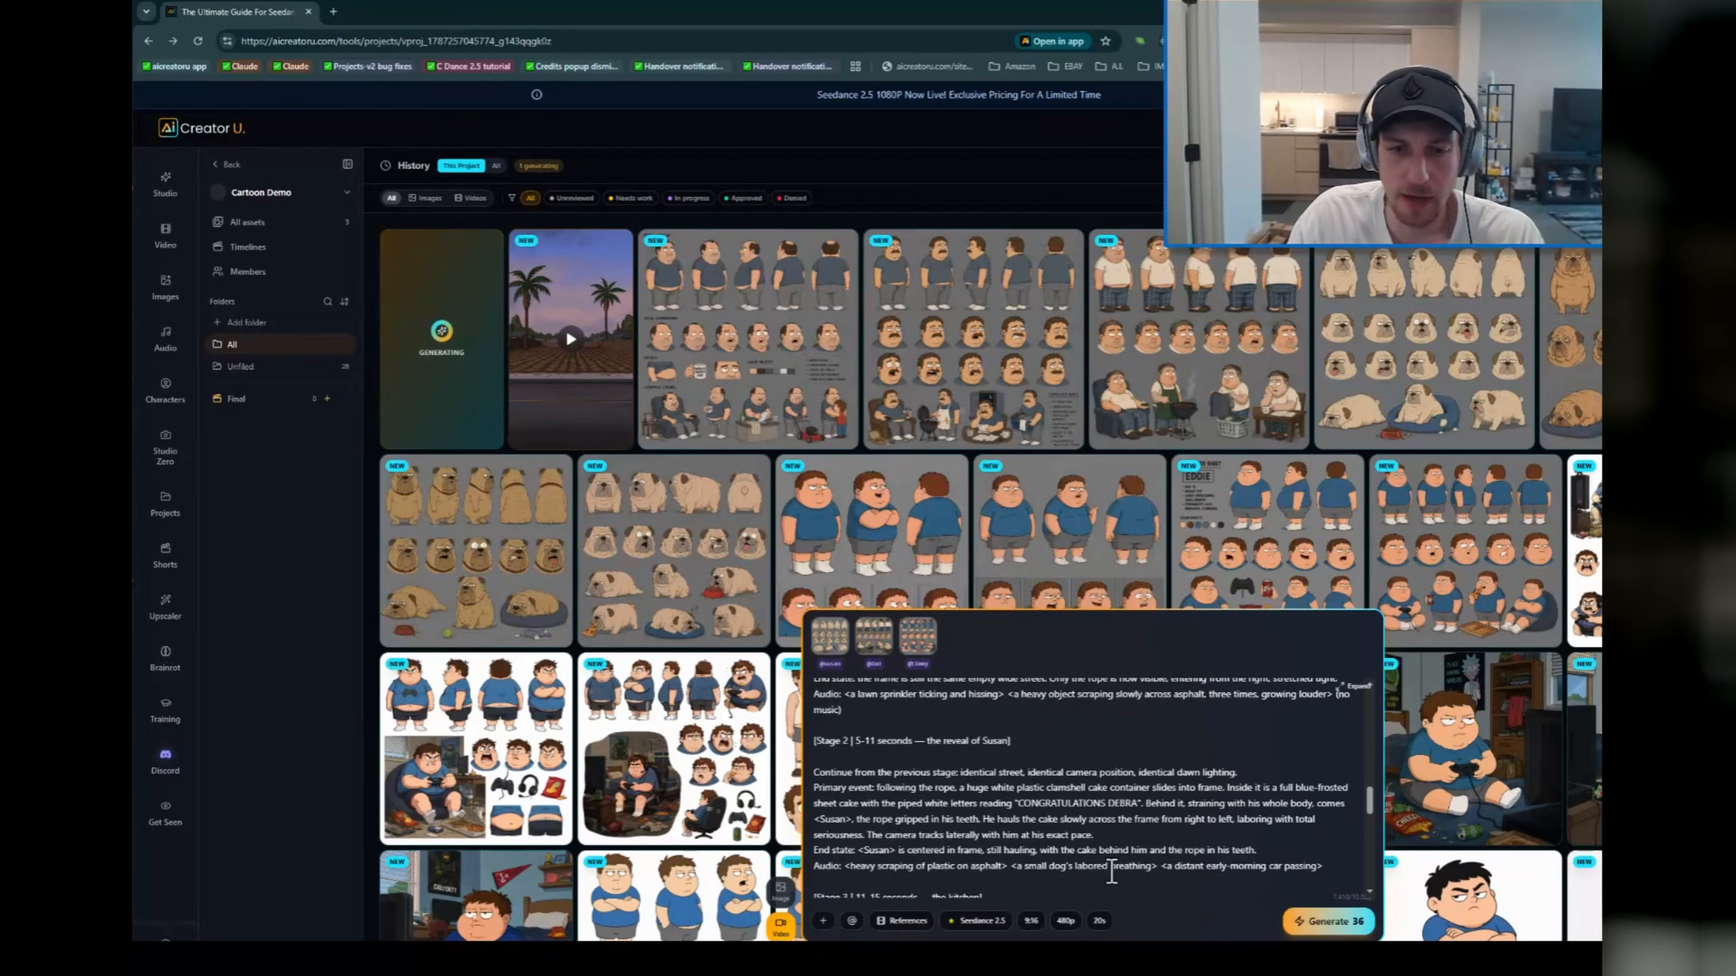
pyautogui.scroll(-10, 1023, 825)
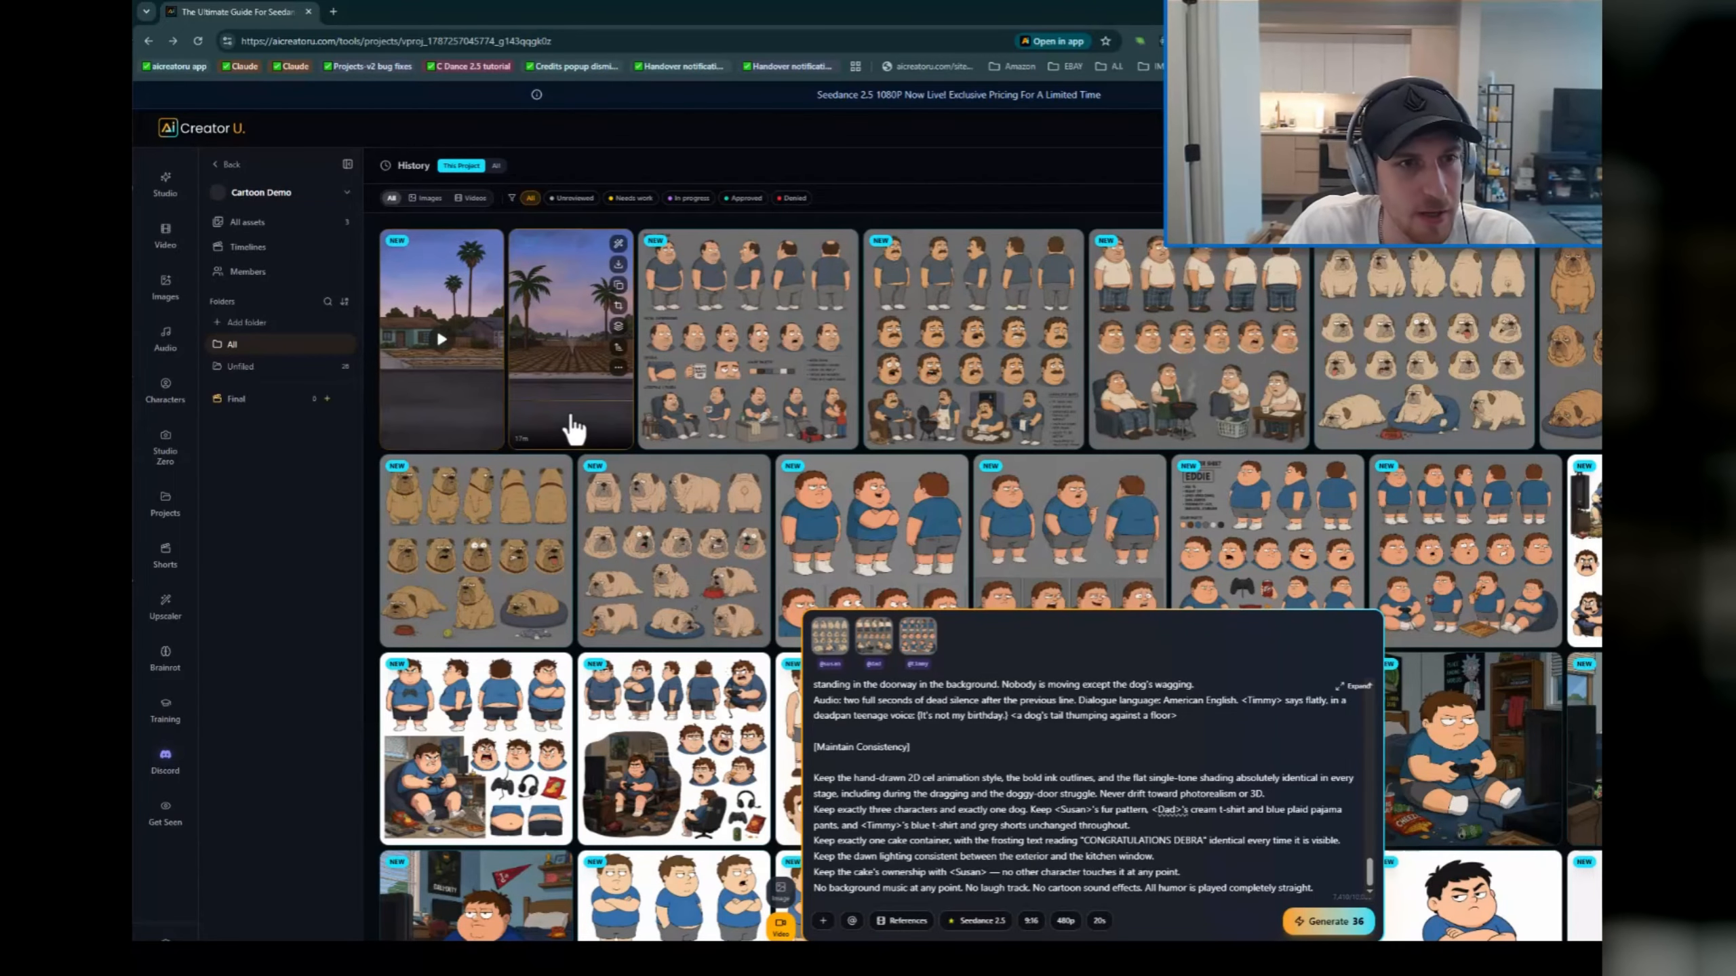
# Step: Reopen the palm-lined street video, switch the project to the Storyboard view and preview both generated clips there
pyautogui.click(563, 409)
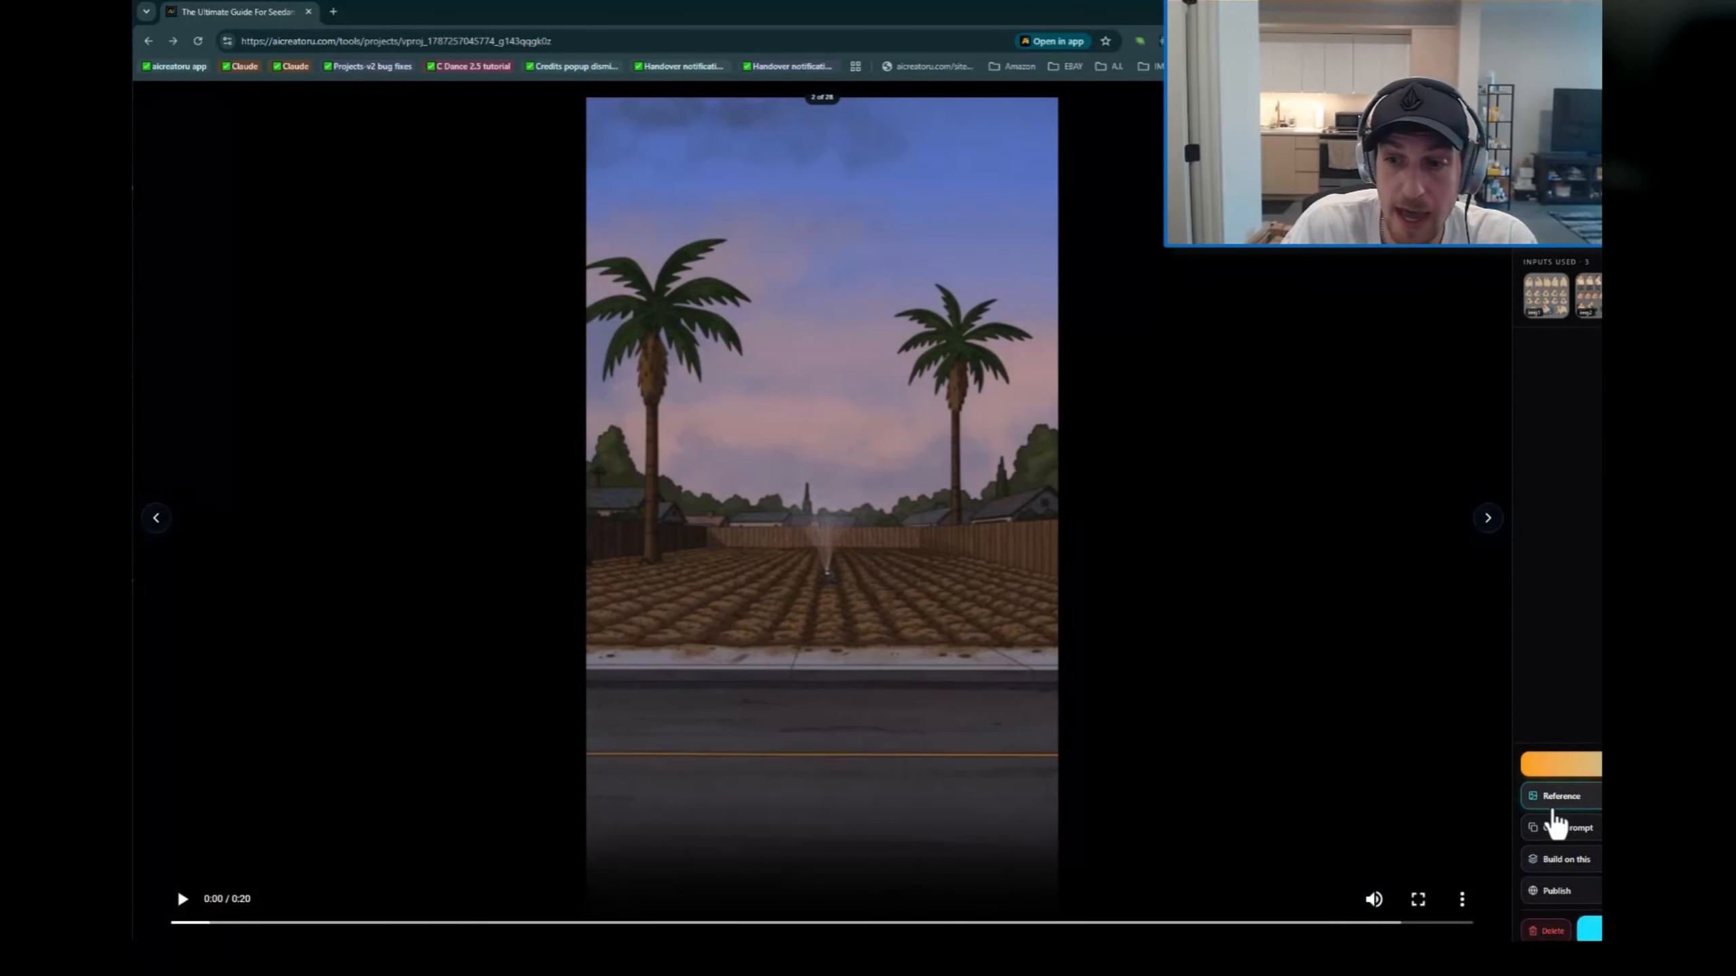
pyautogui.press('Escape')
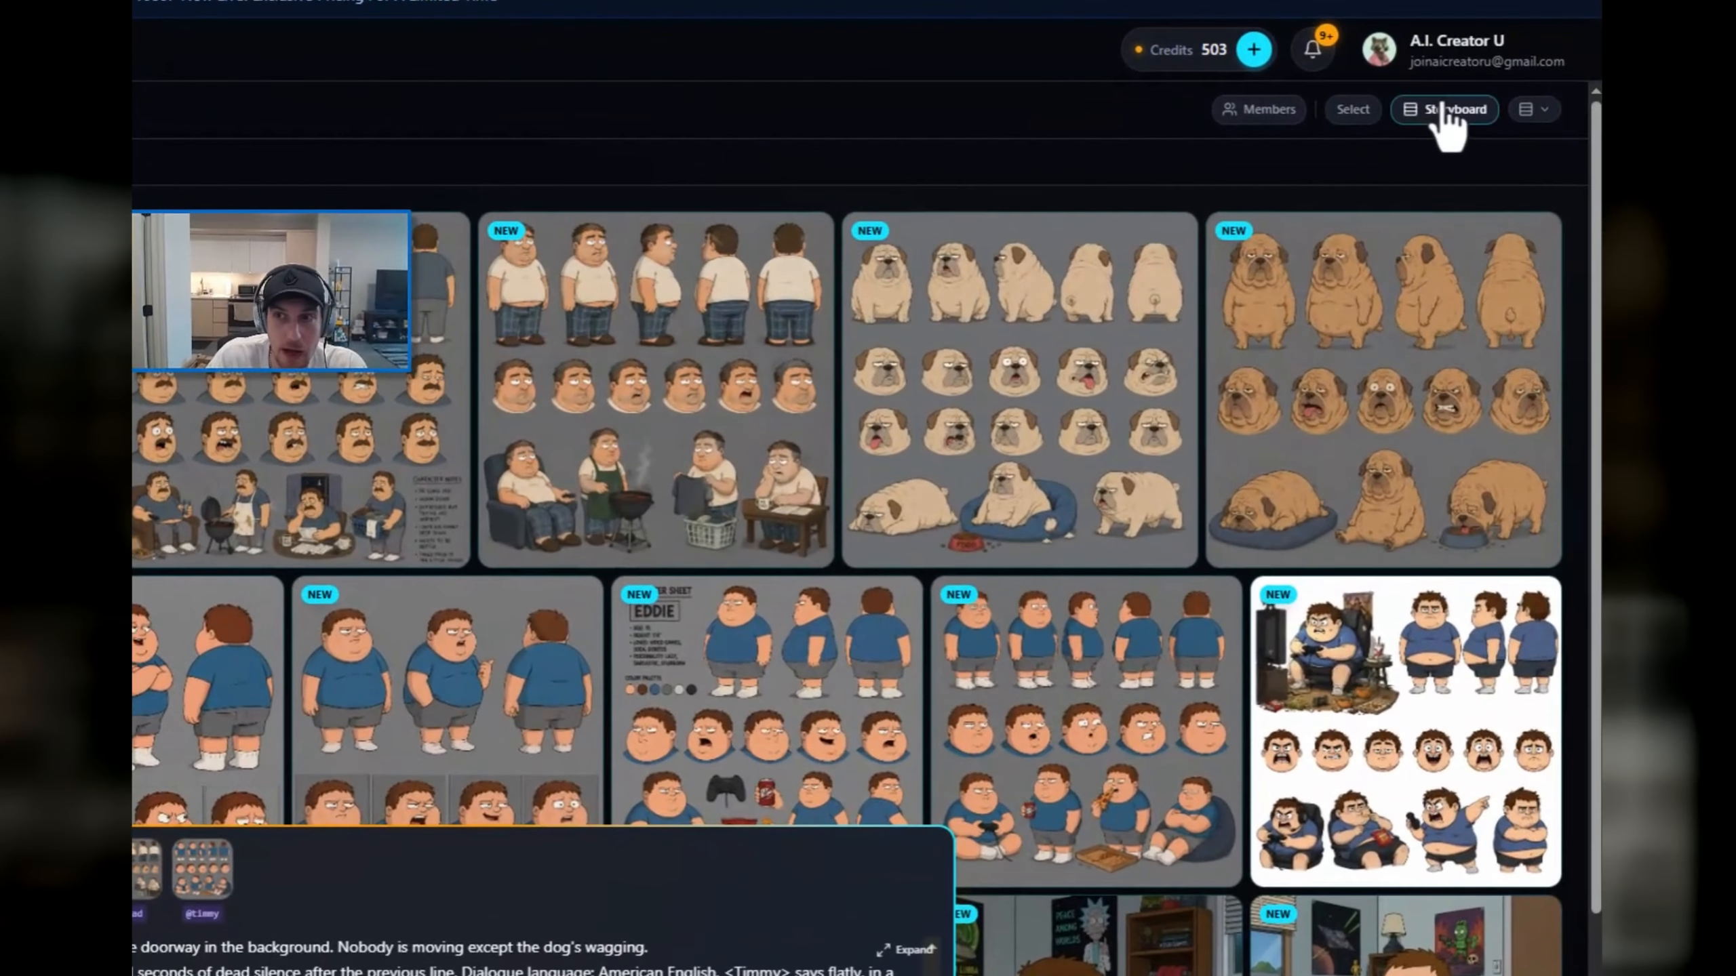
pyautogui.click(1446, 110)
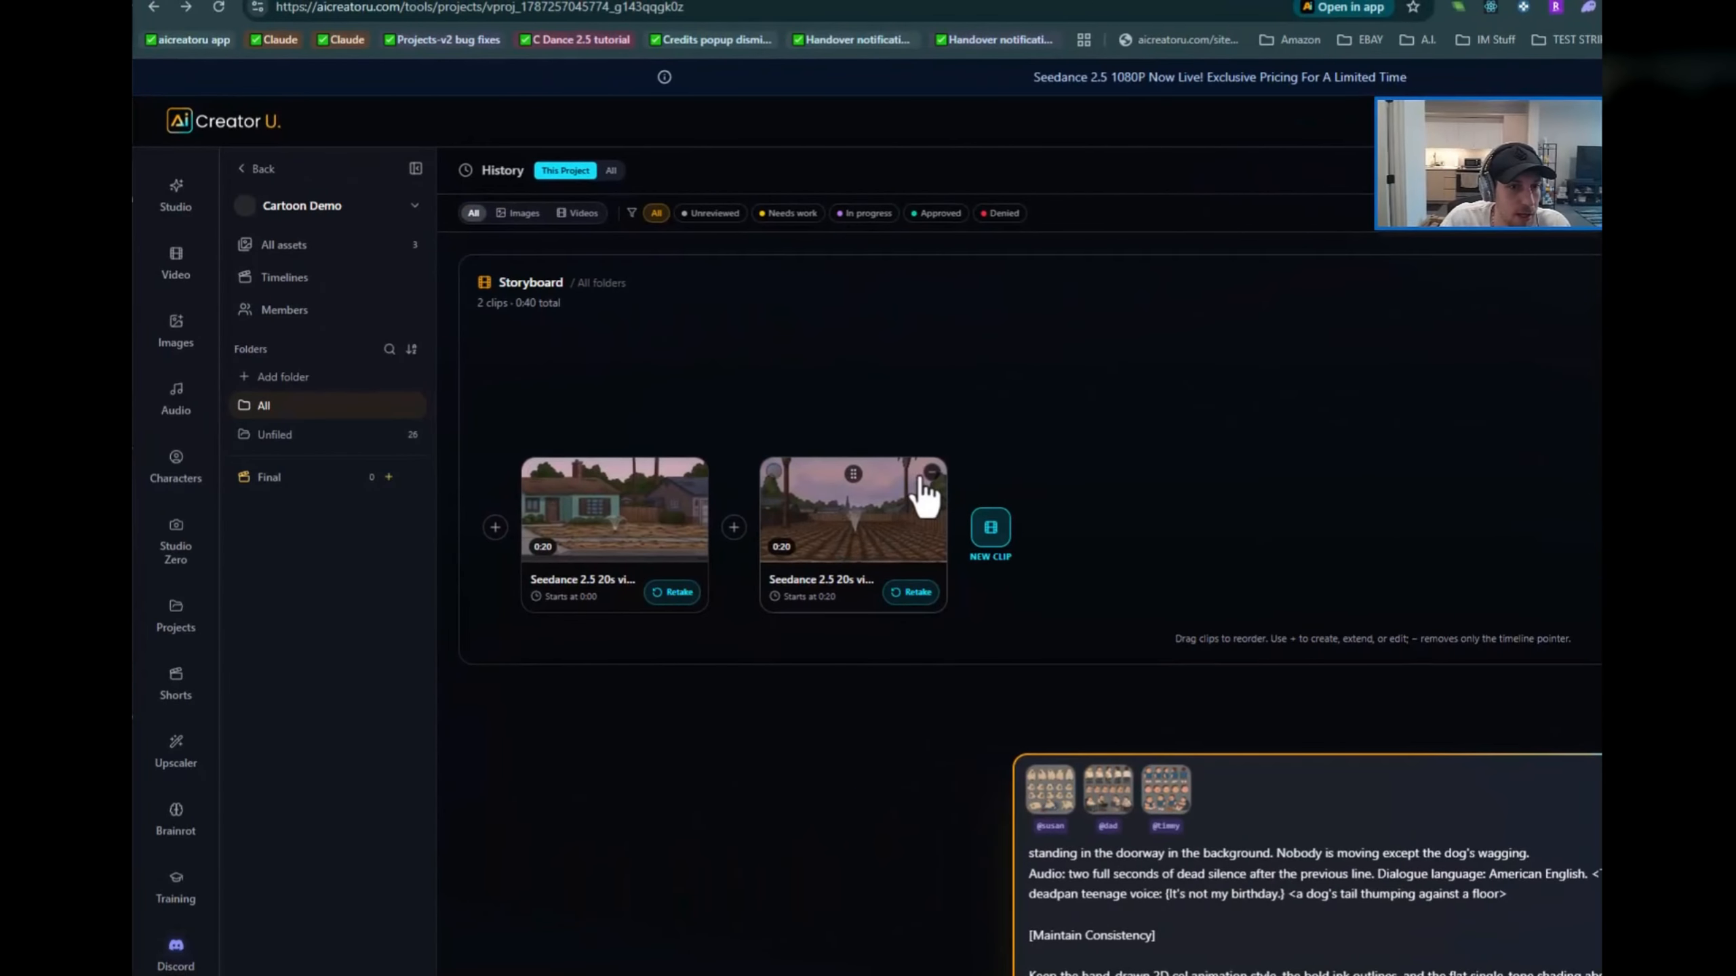
pyautogui.click(580, 543)
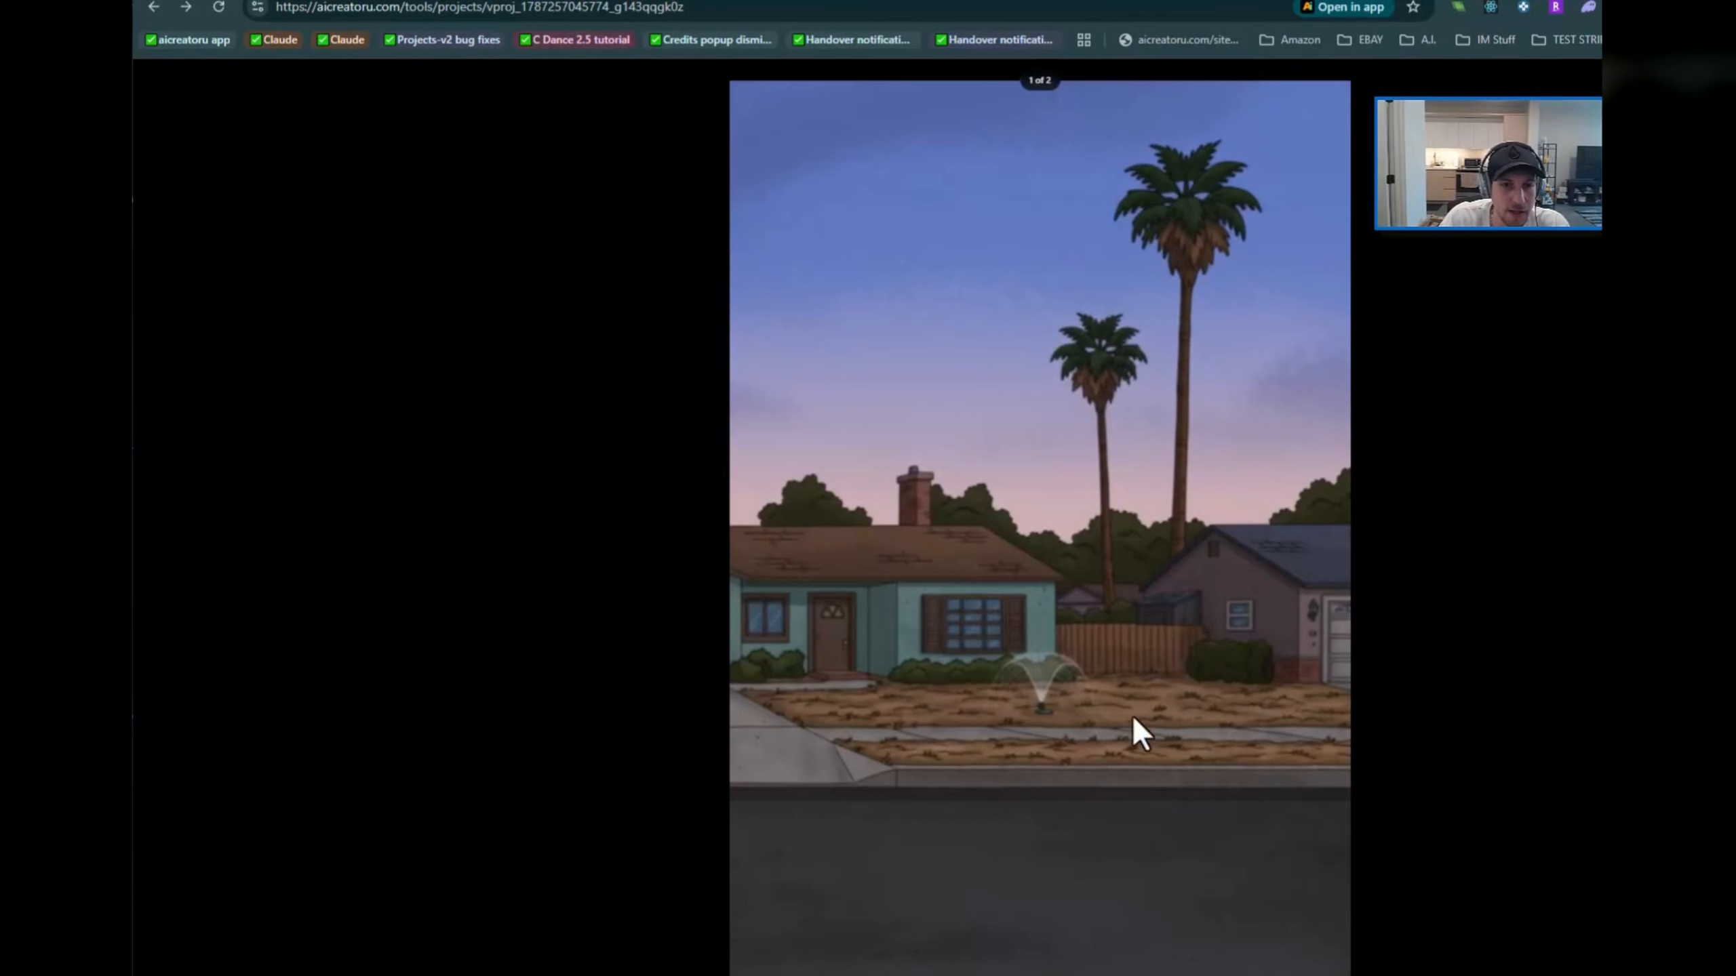
pyautogui.press('Right')
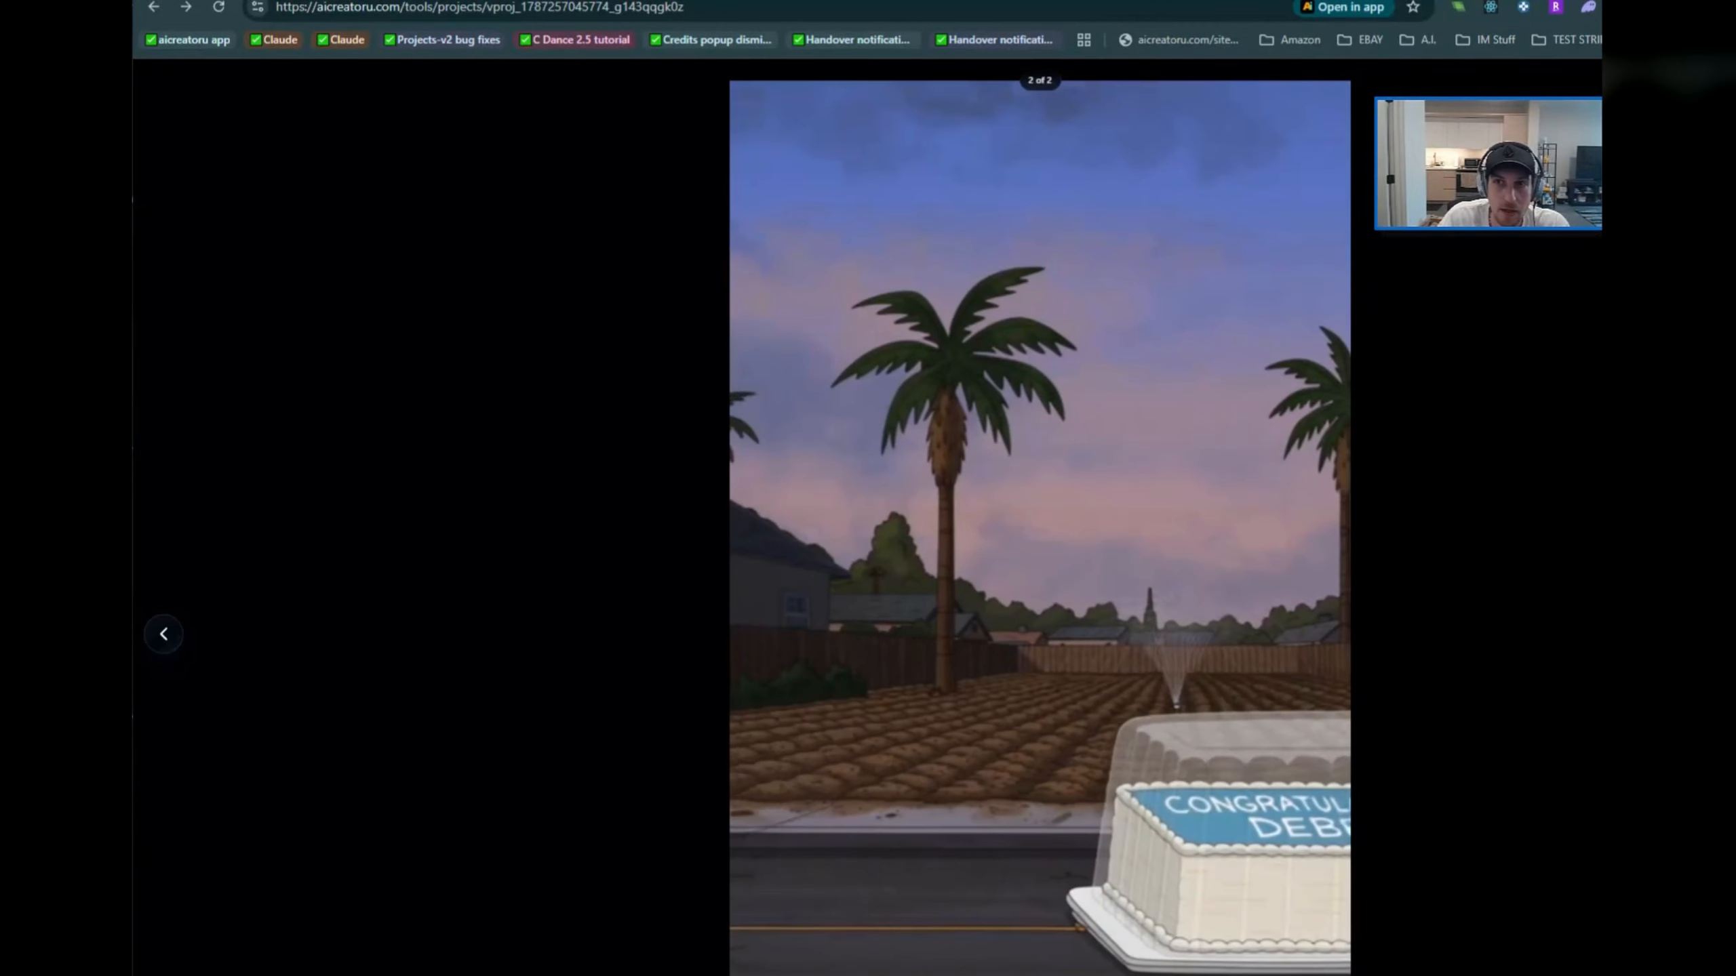
pyautogui.press('Escape')
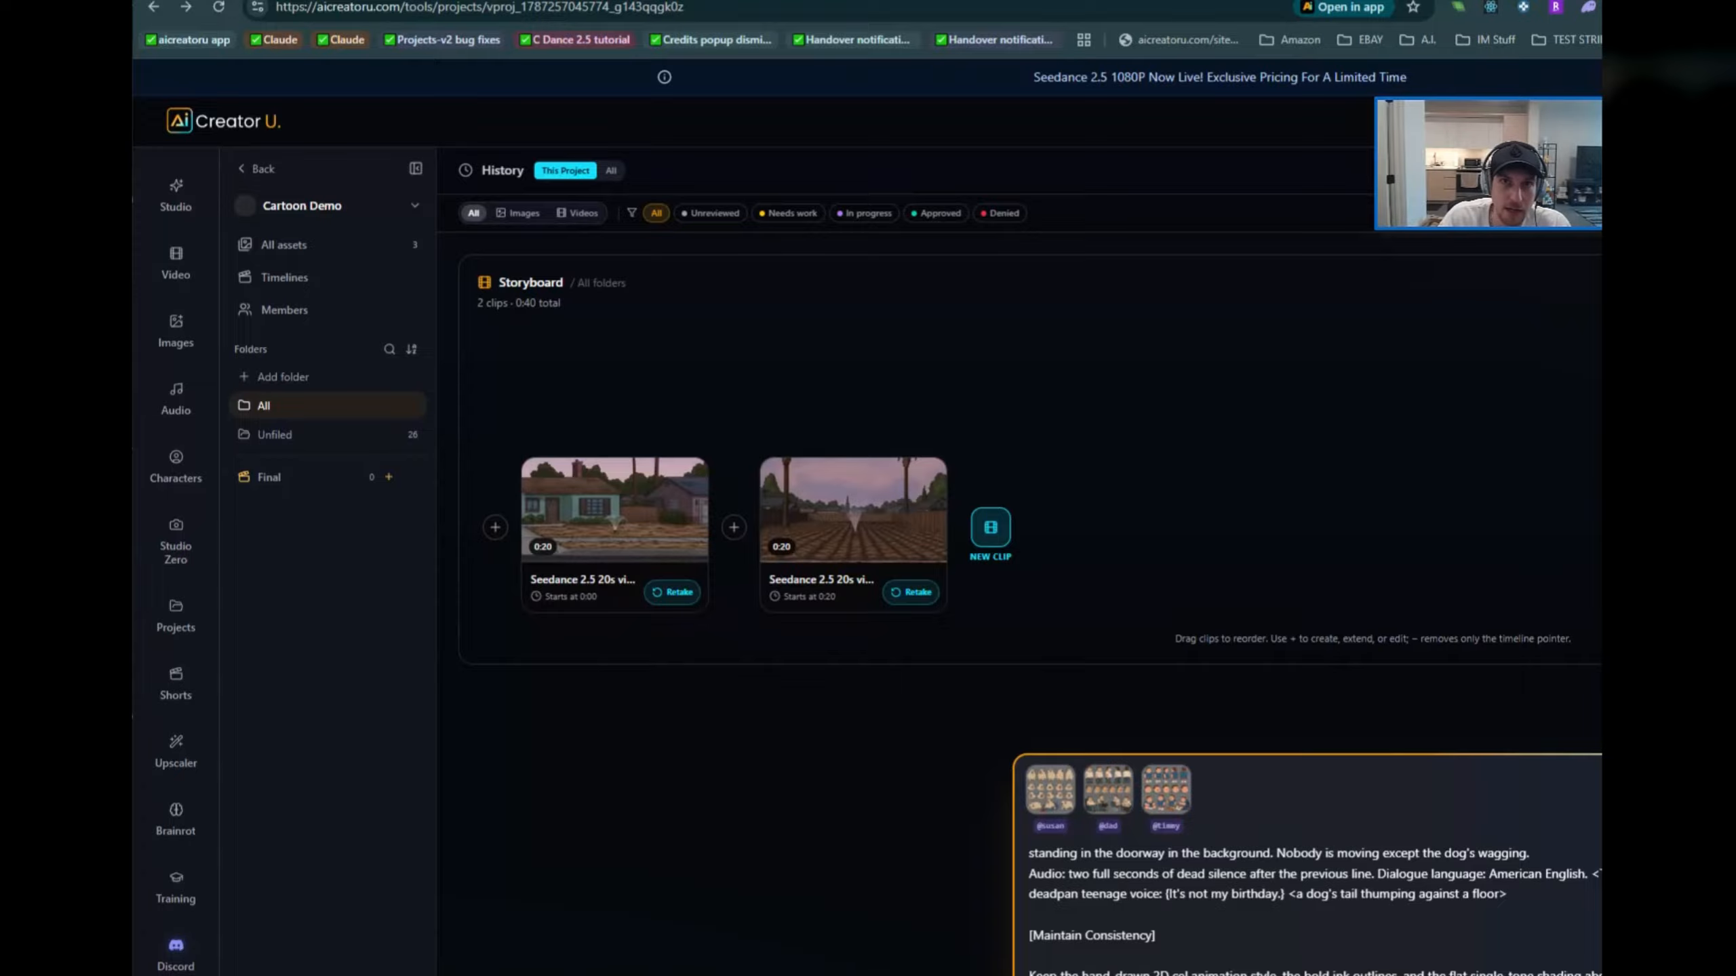
# Step: Switch to the Claude chat, report that the scene ends with Timmy in the doorway, and request using the extend feature on the previous video
pyautogui.hotkey('alt', 'Tab')
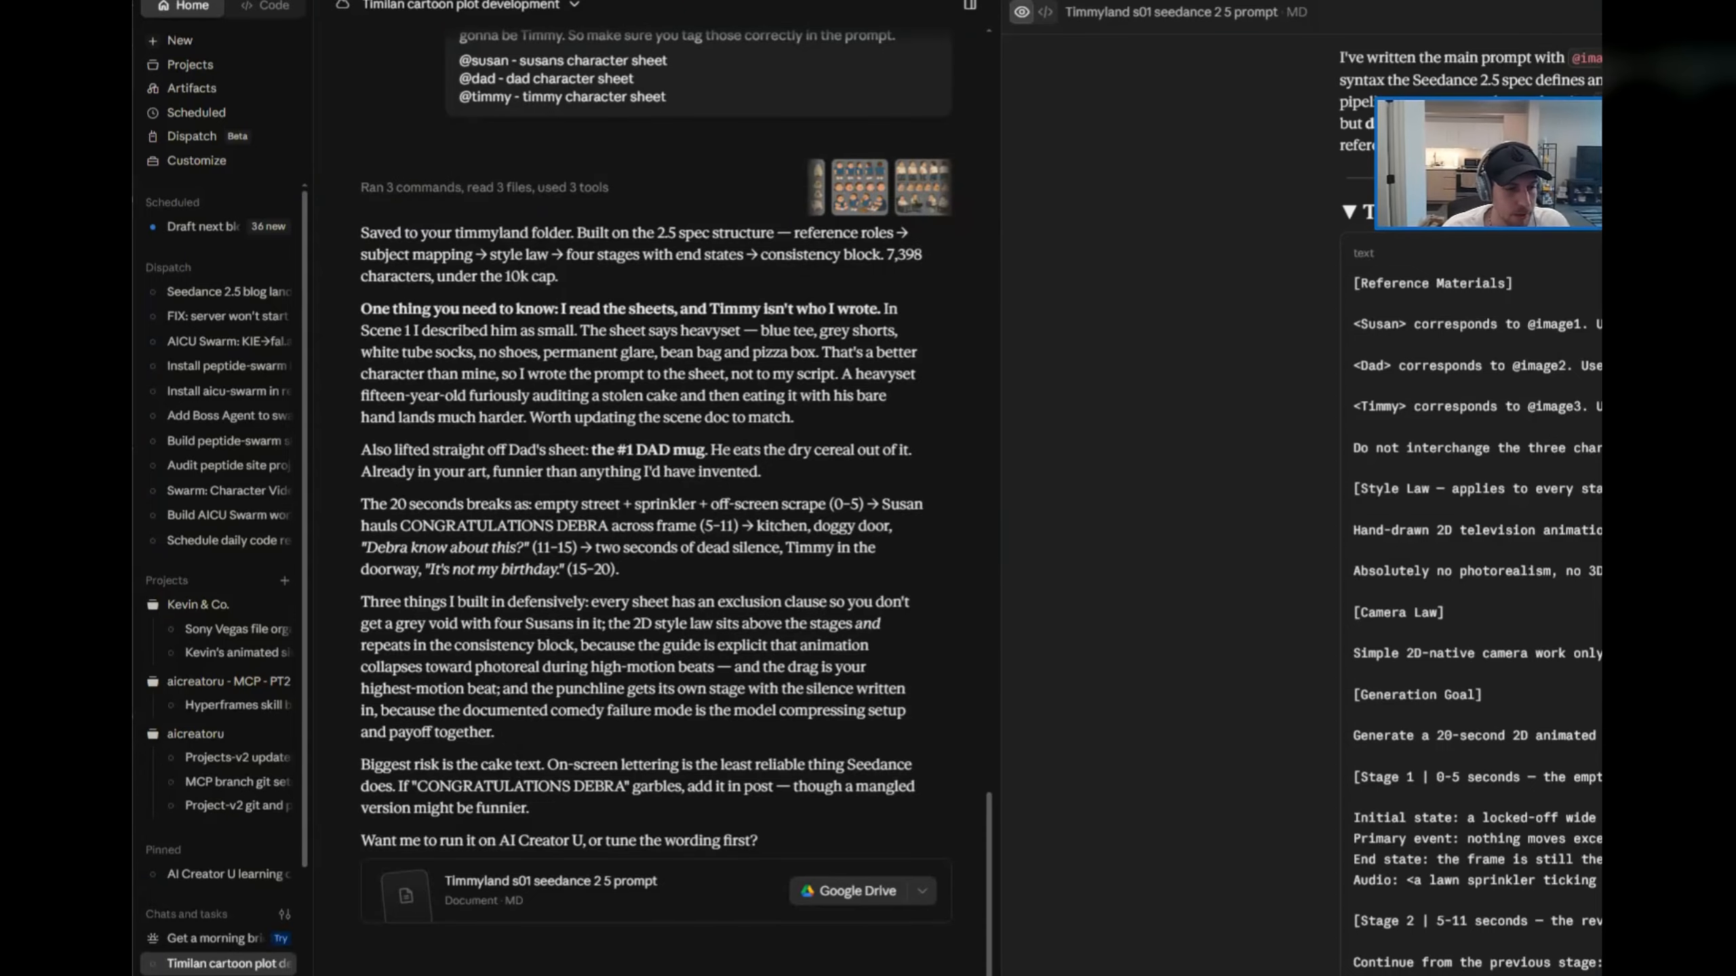
pyautogui.write('Okay scene is done, Timmy stands in the doorway sa')
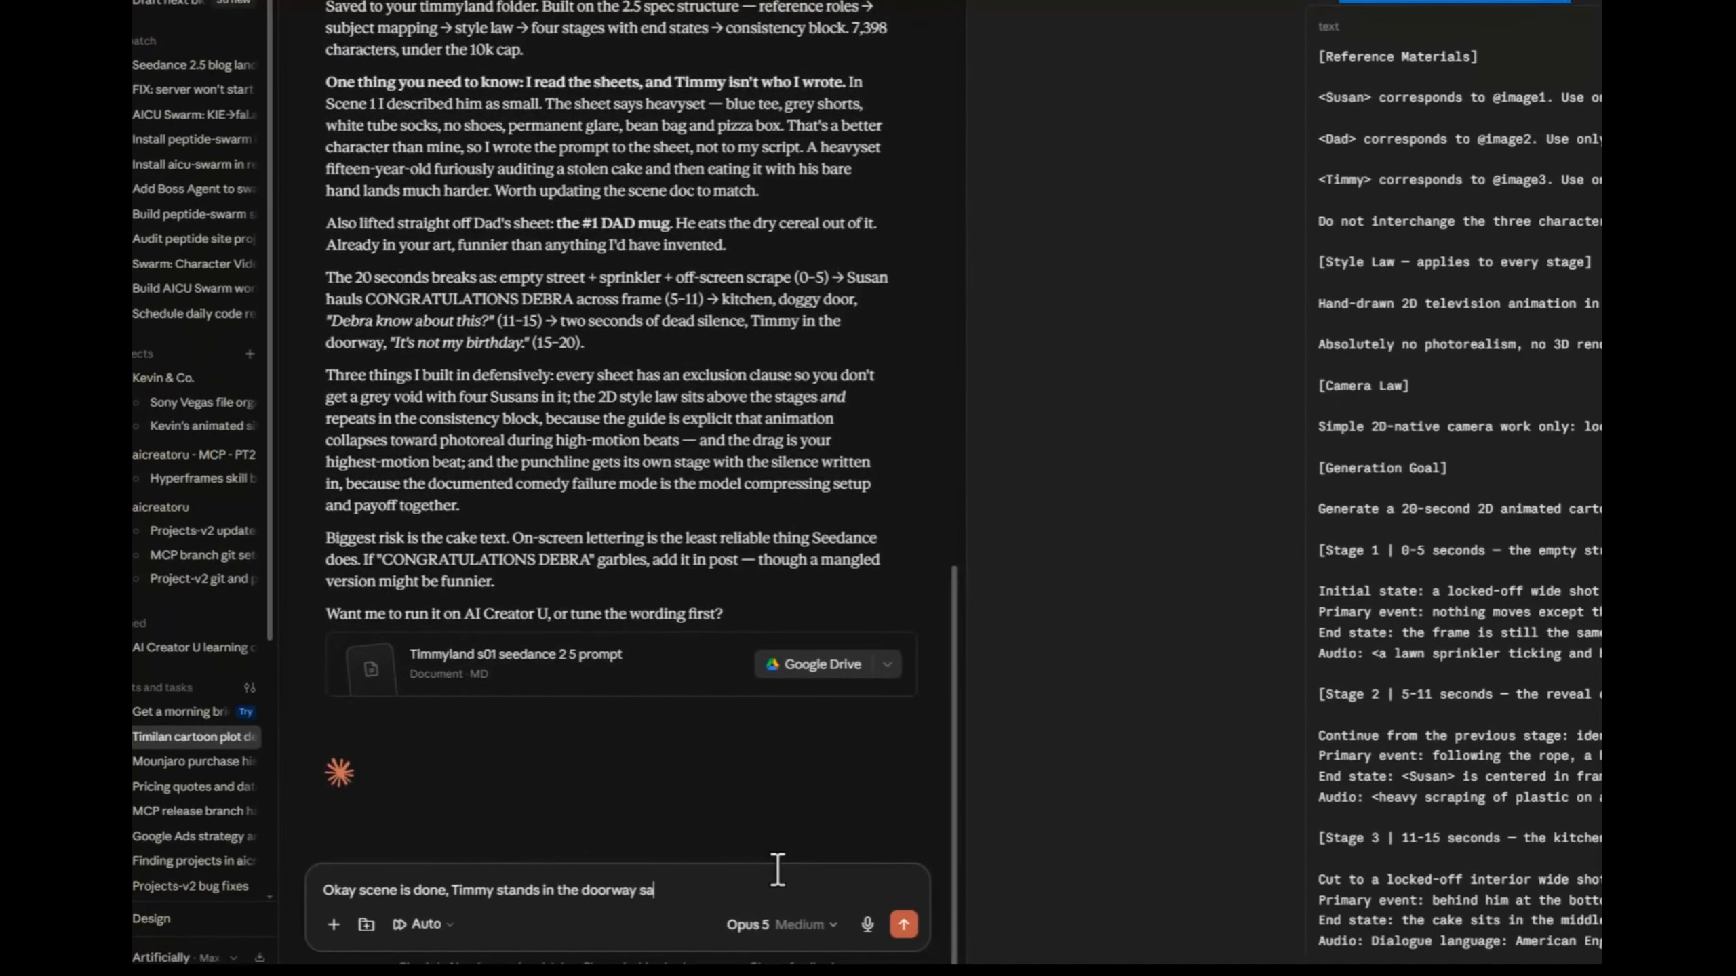
pyautogui.write('xtend feature to extend the')
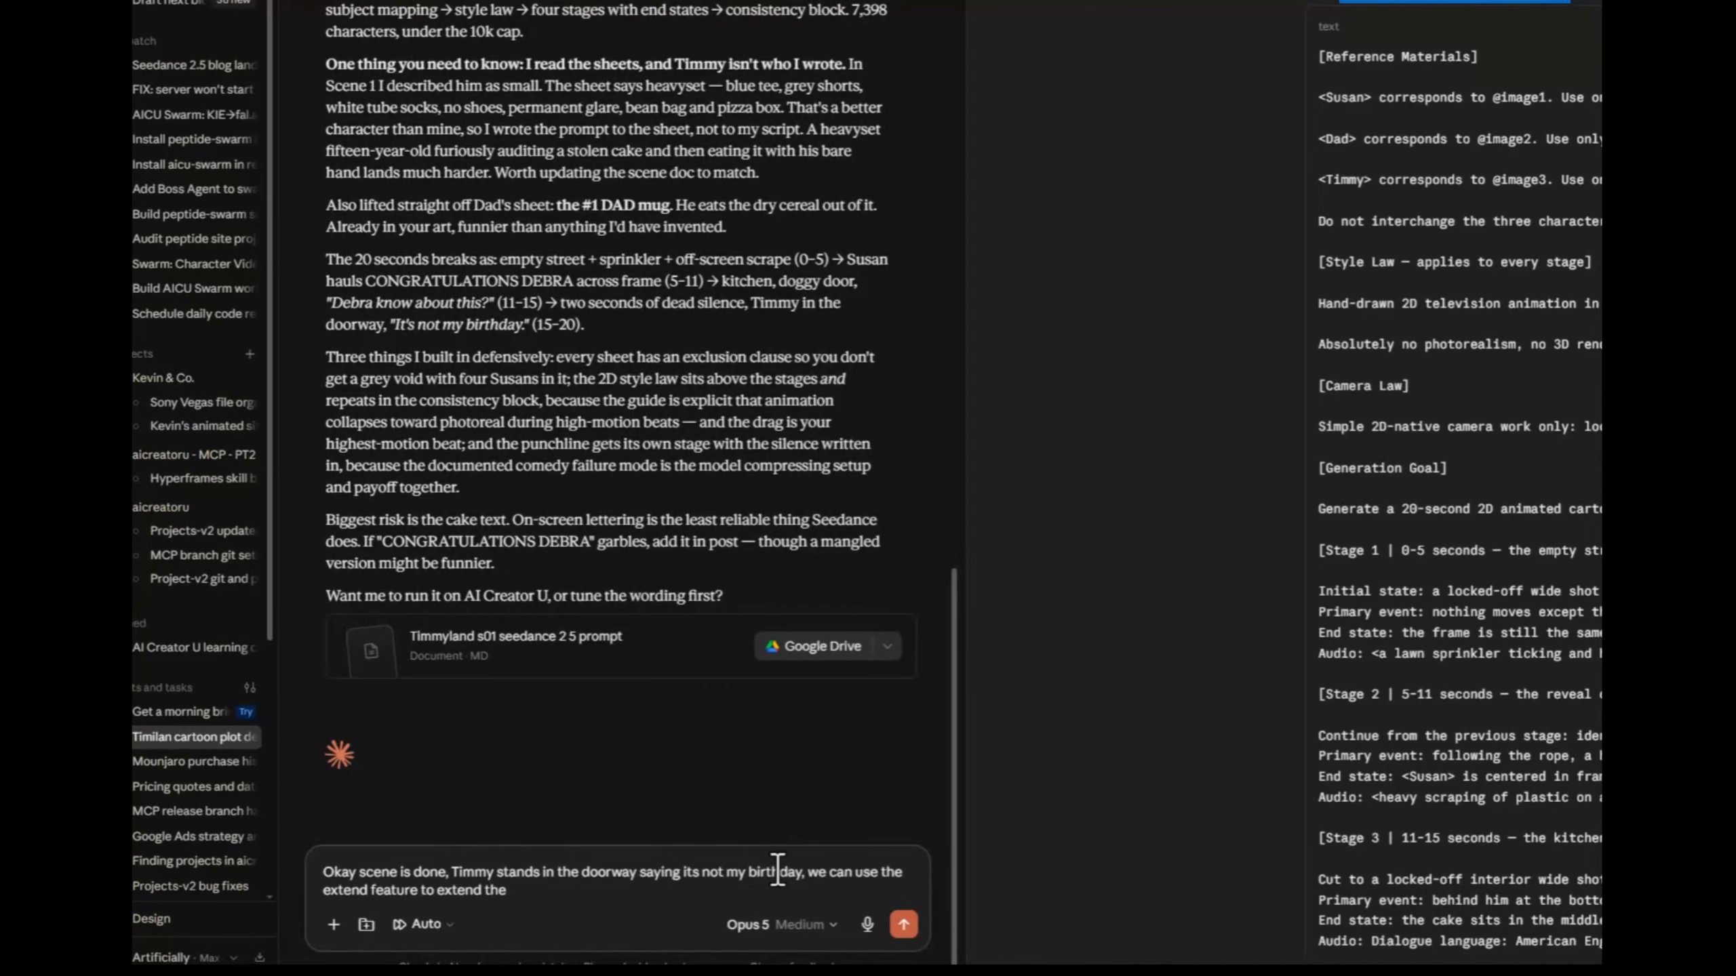
pyautogui.write(' previous video')
pyautogui.press('Return')
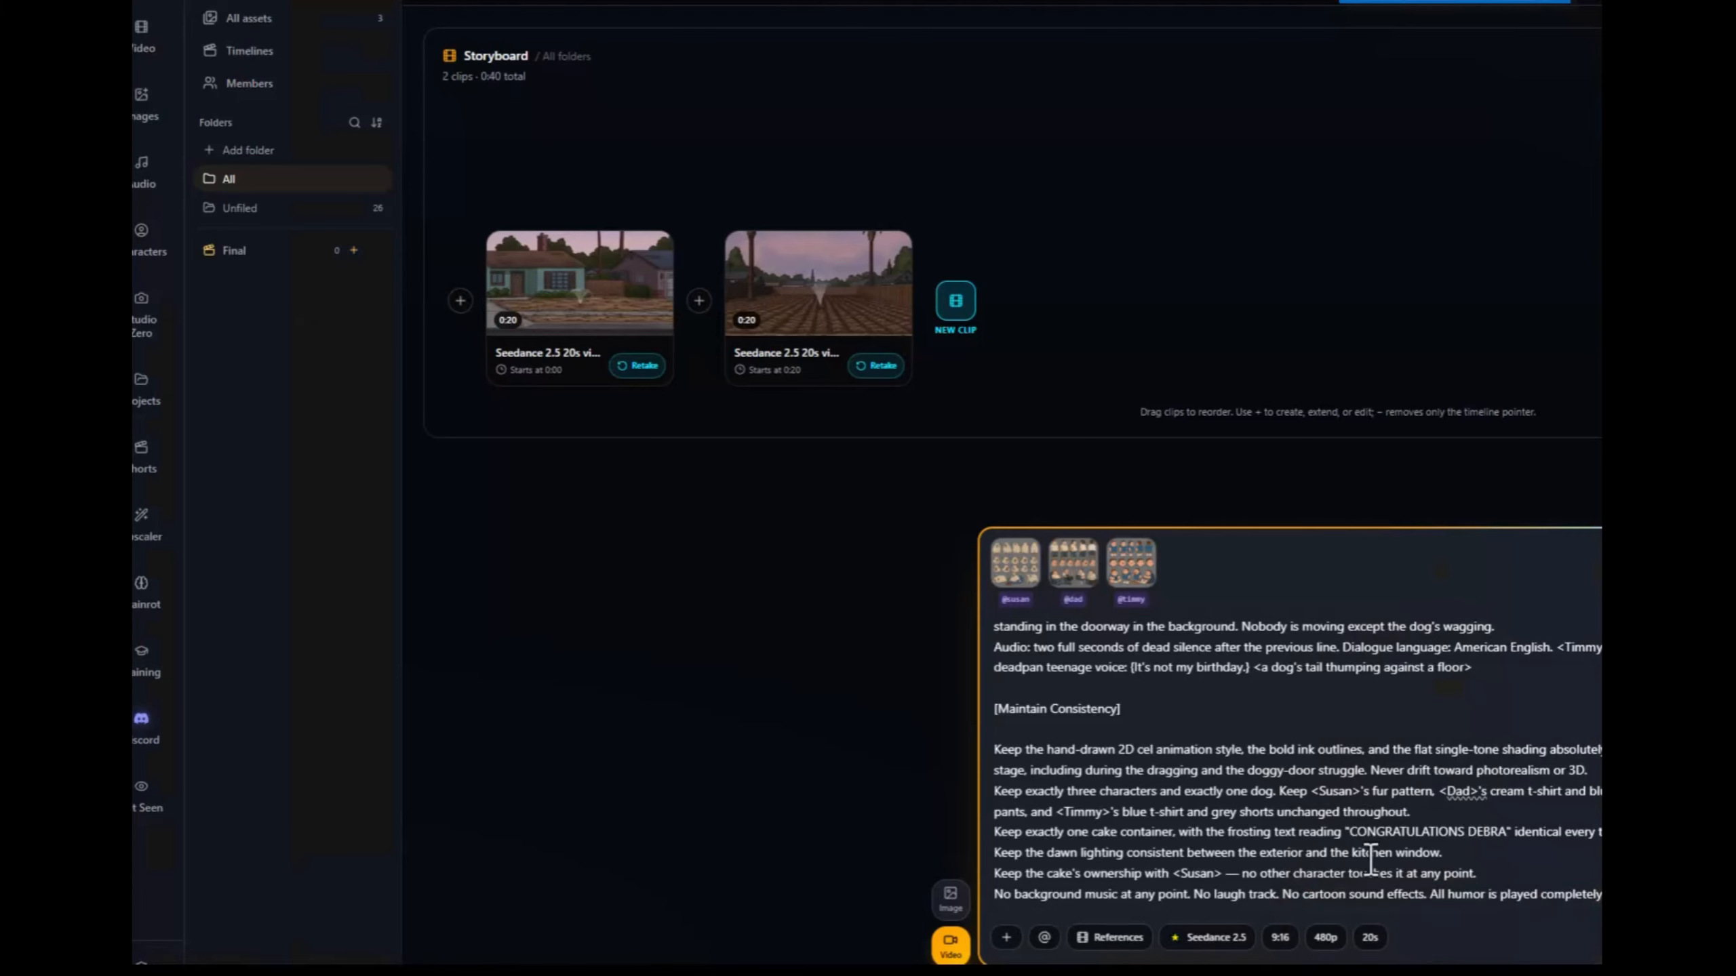
# Step: Replay the 20-second palm-lined street clip at full size, skipping ahead through it
pyautogui.click(819, 301)
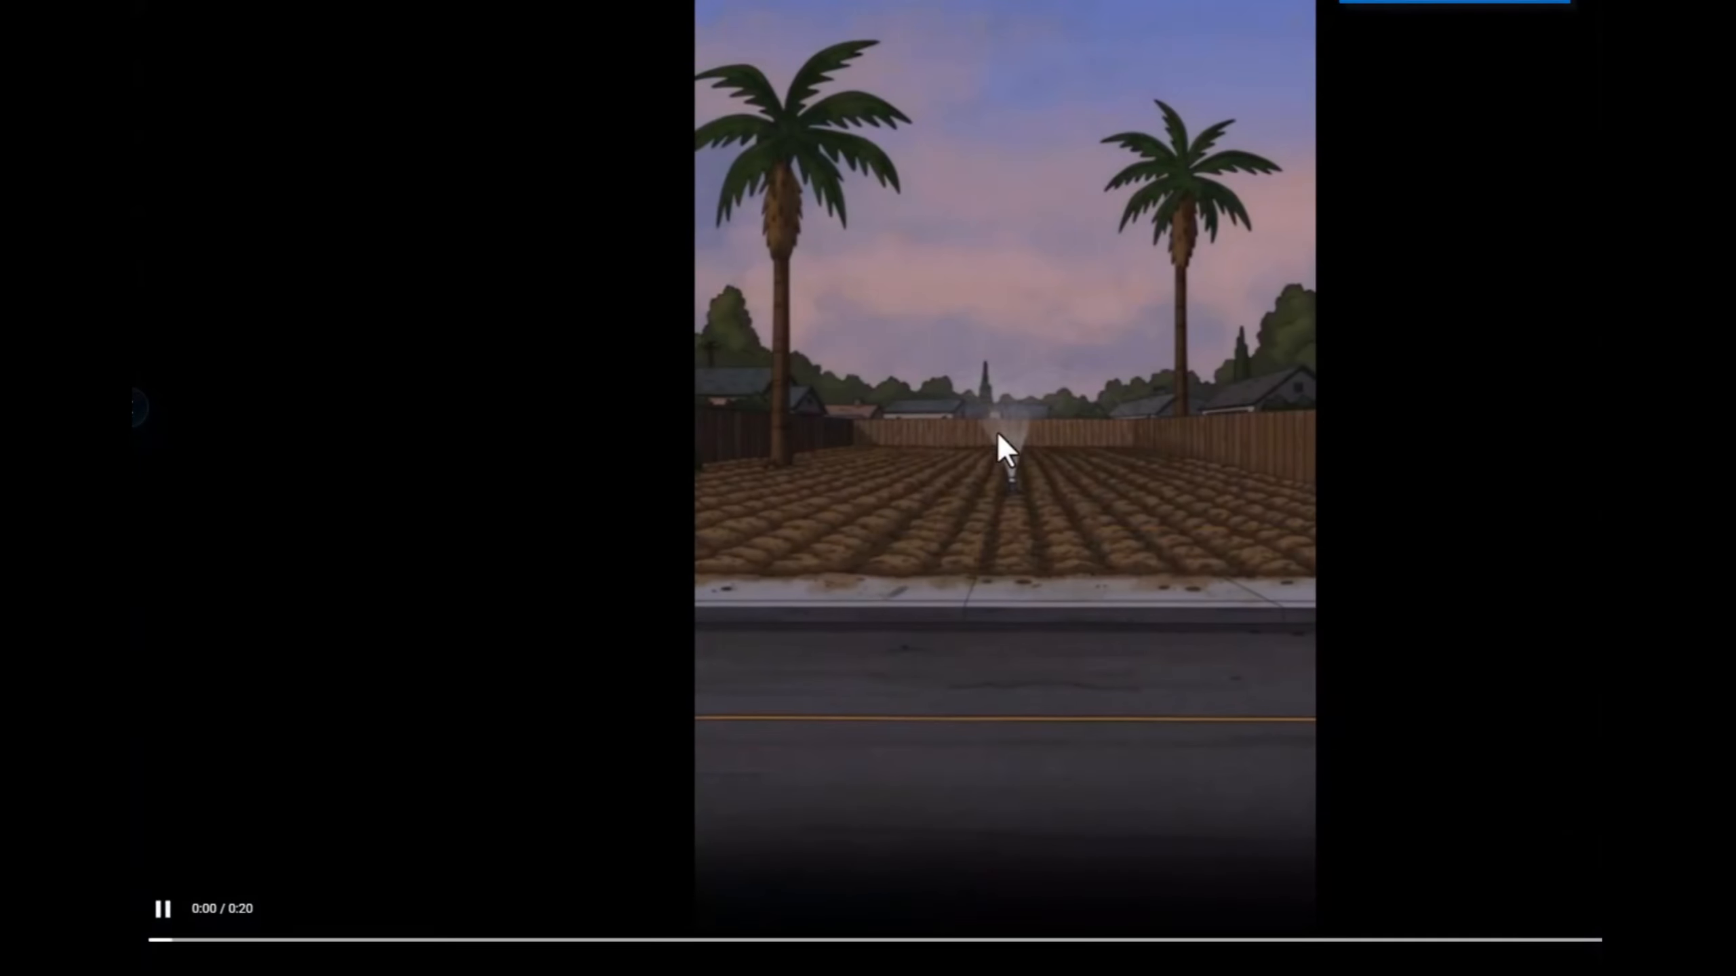
pyautogui.click(907, 687)
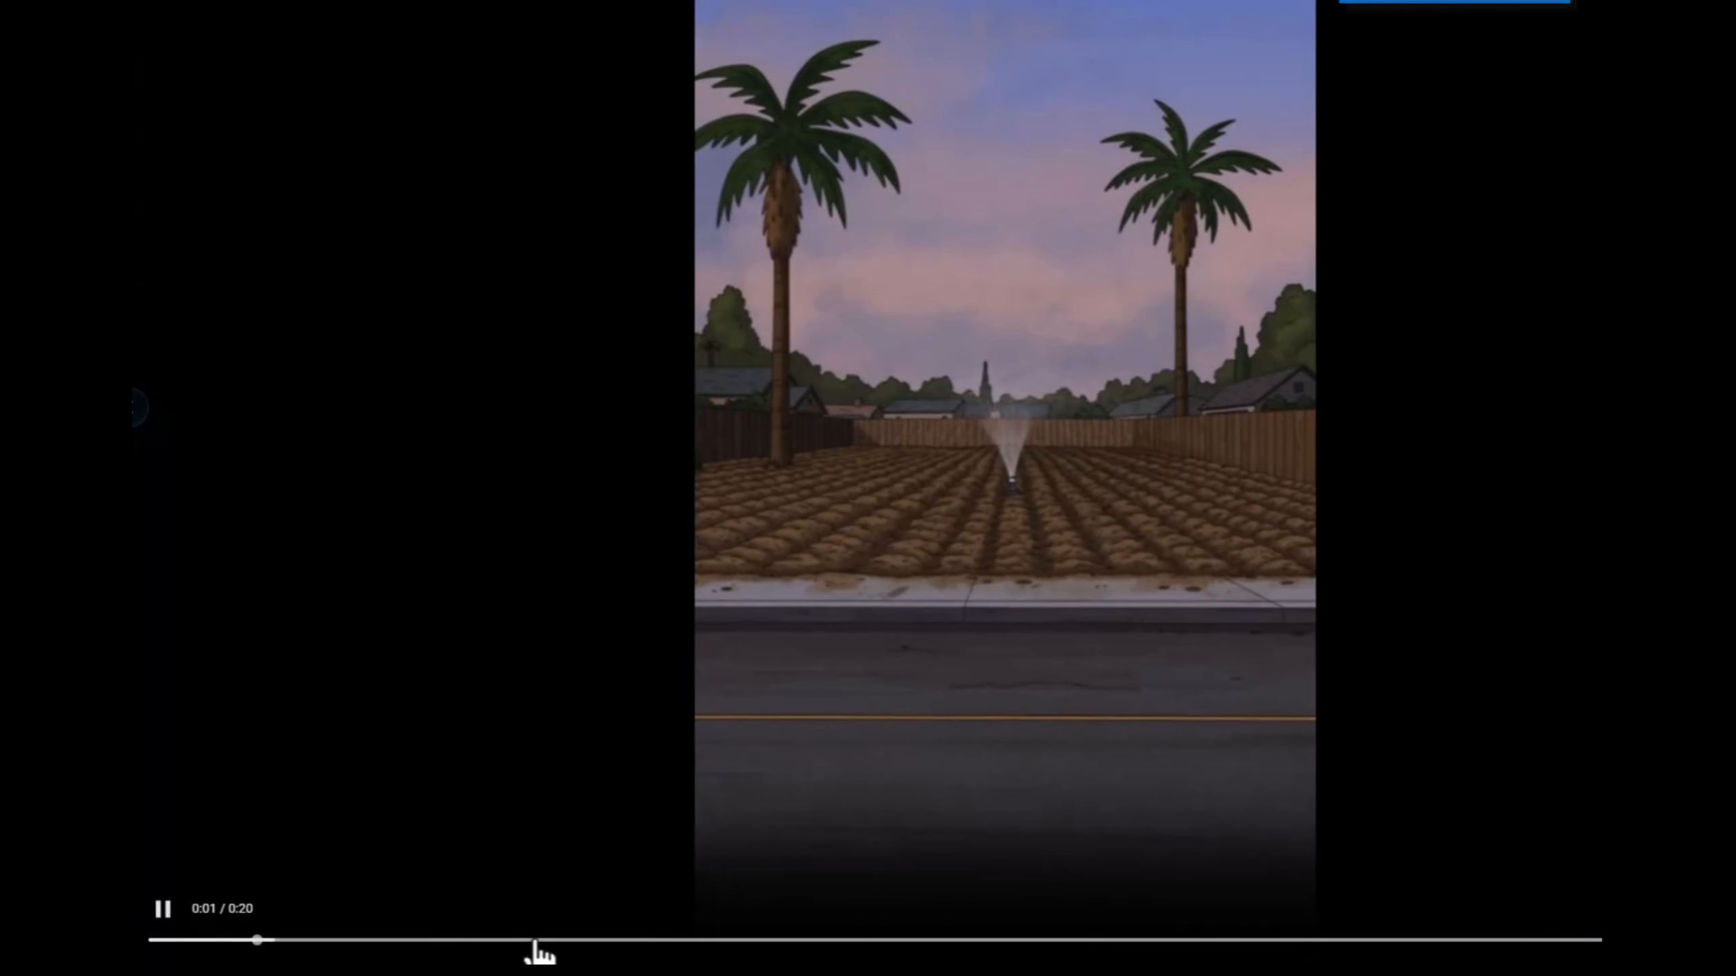
pyautogui.moveTo(614, 949); pyautogui.dragTo(945, 948)
pyautogui.click(1094, 509)
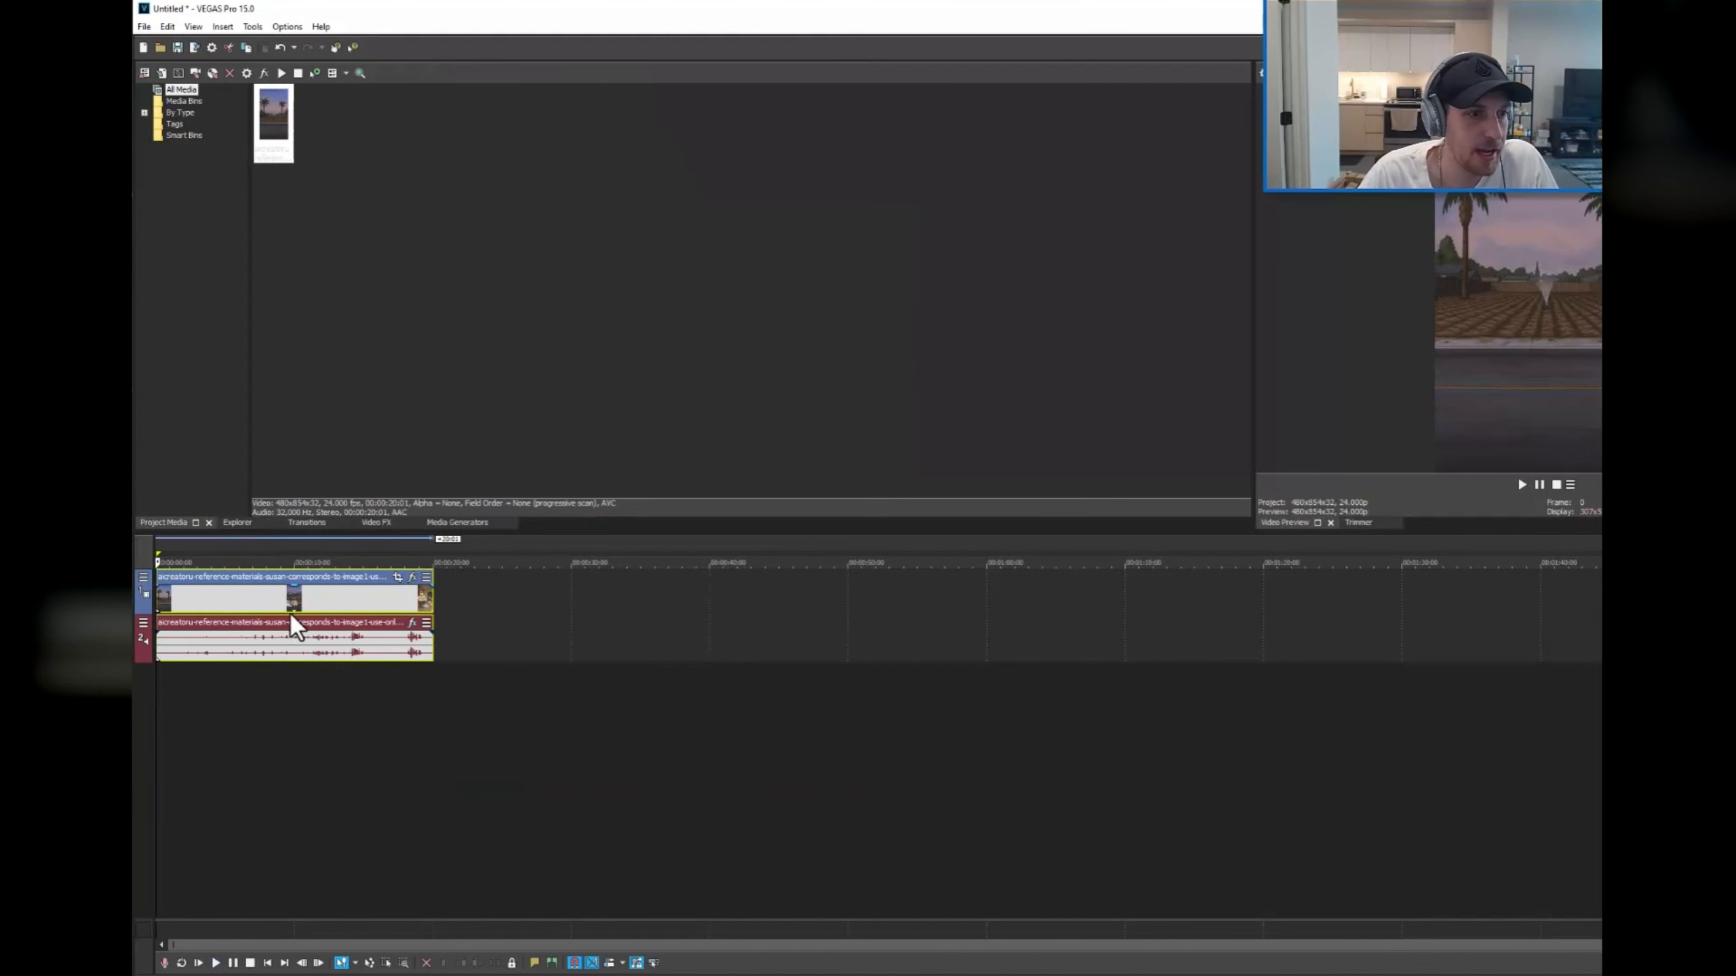
# Step: In VEGAS Pro, play the imported clip and isolate the spoken line in the kitchen with splits at about 14 and 15 seconds
pyautogui.press('space')
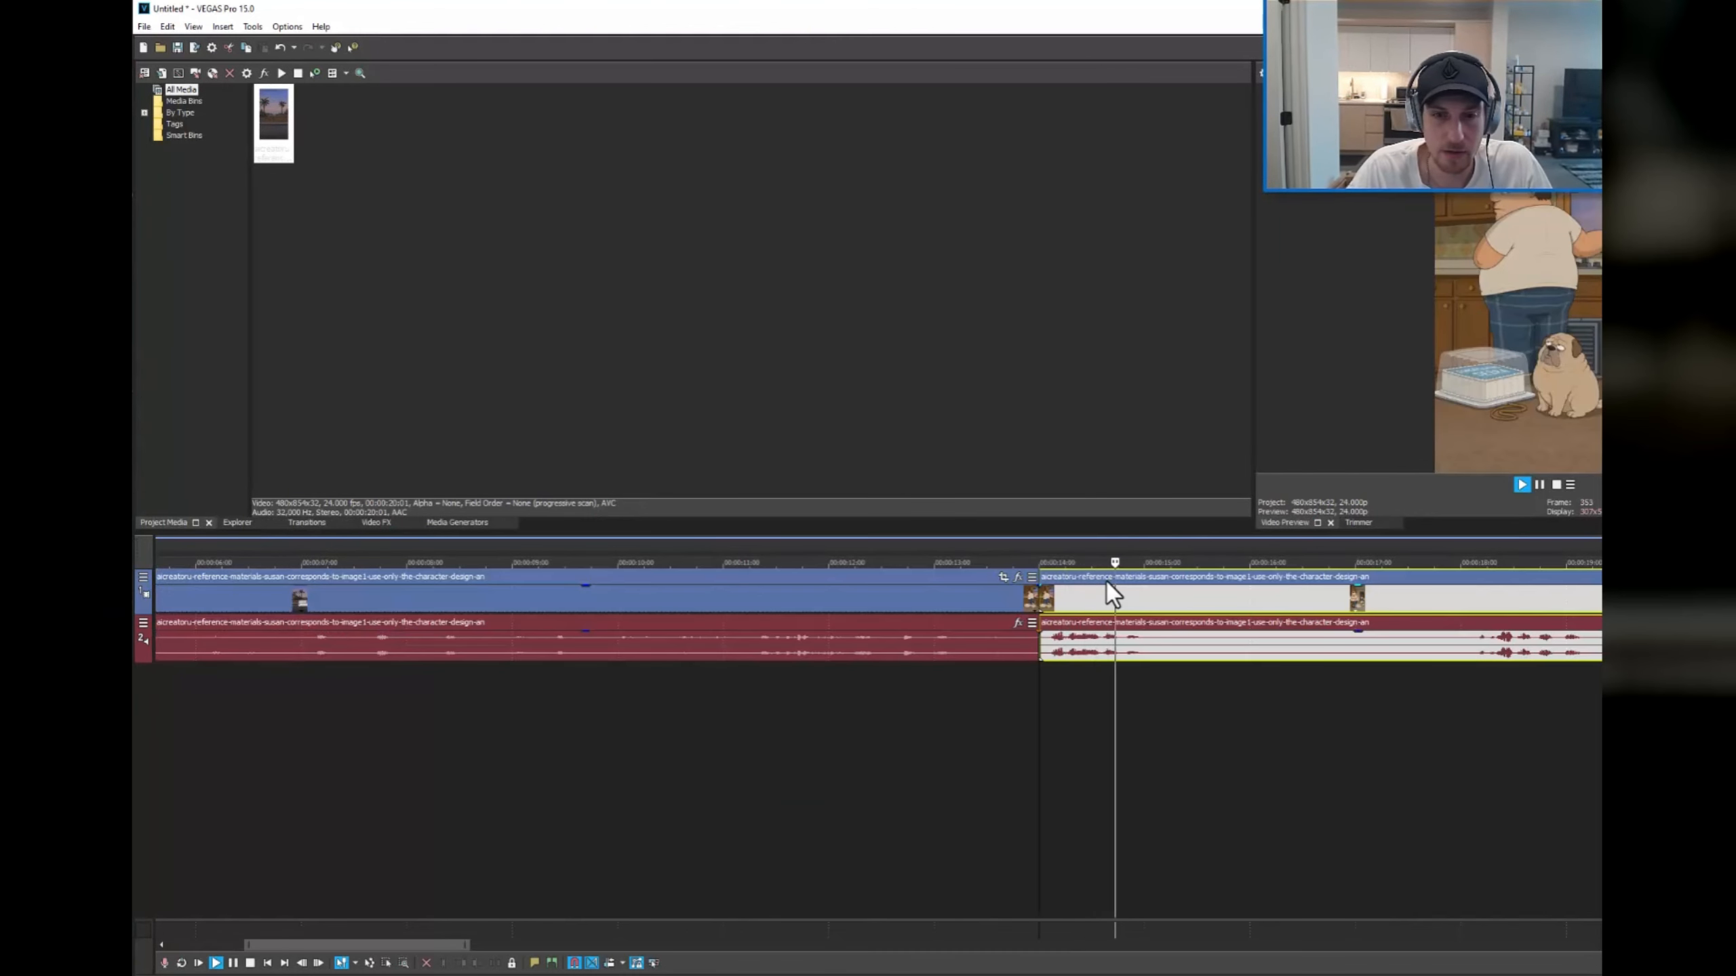
pyautogui.press('s')
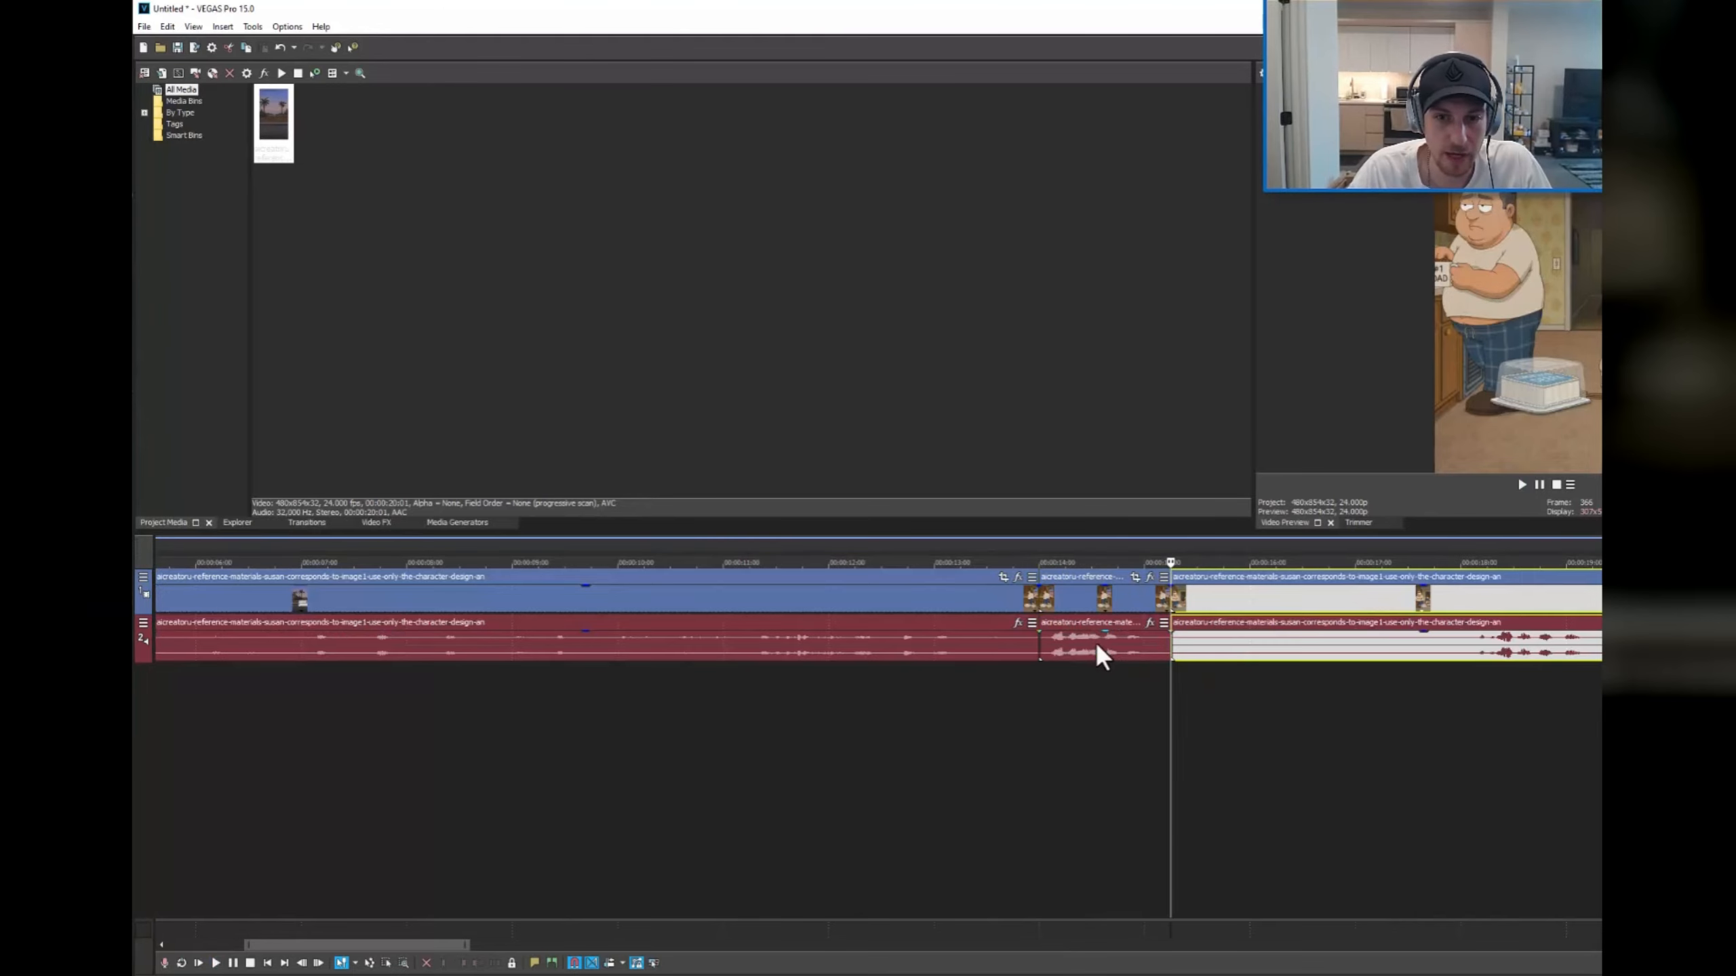
pyautogui.click(1097, 641)
pyautogui.click(1453, 643)
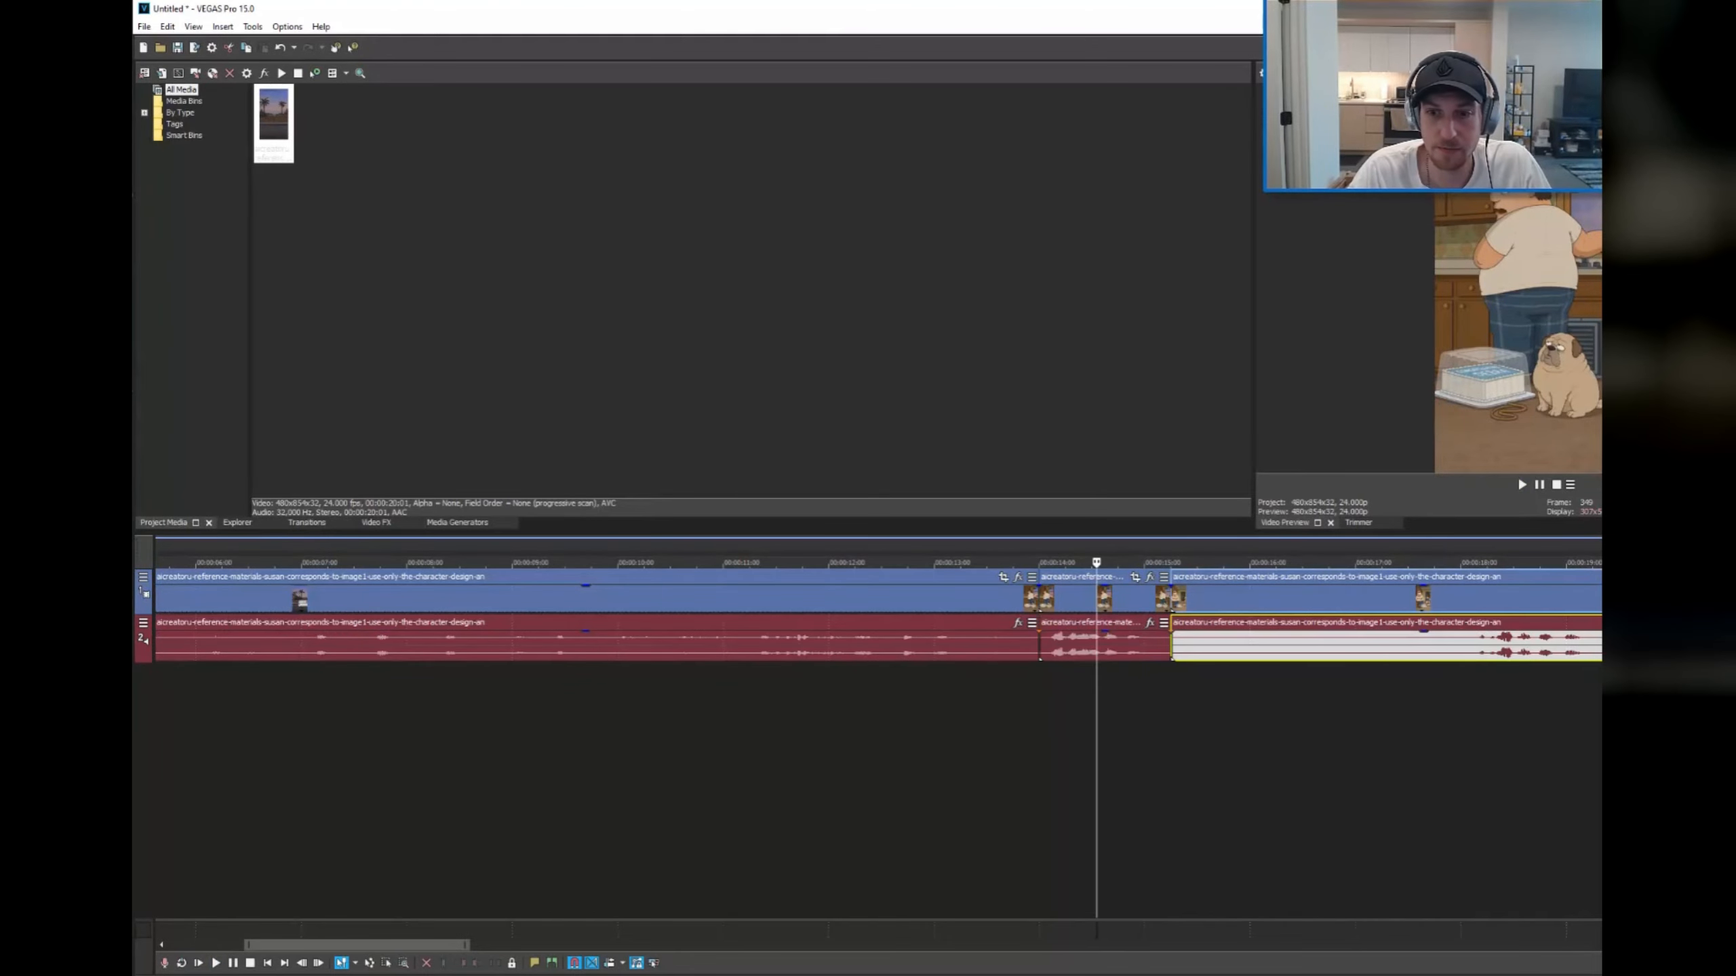
# Step: Play the rest of the clip and split it at about 18 seconds, just before the last spoken line
pyautogui.click(1435, 687)
pyautogui.press('space')
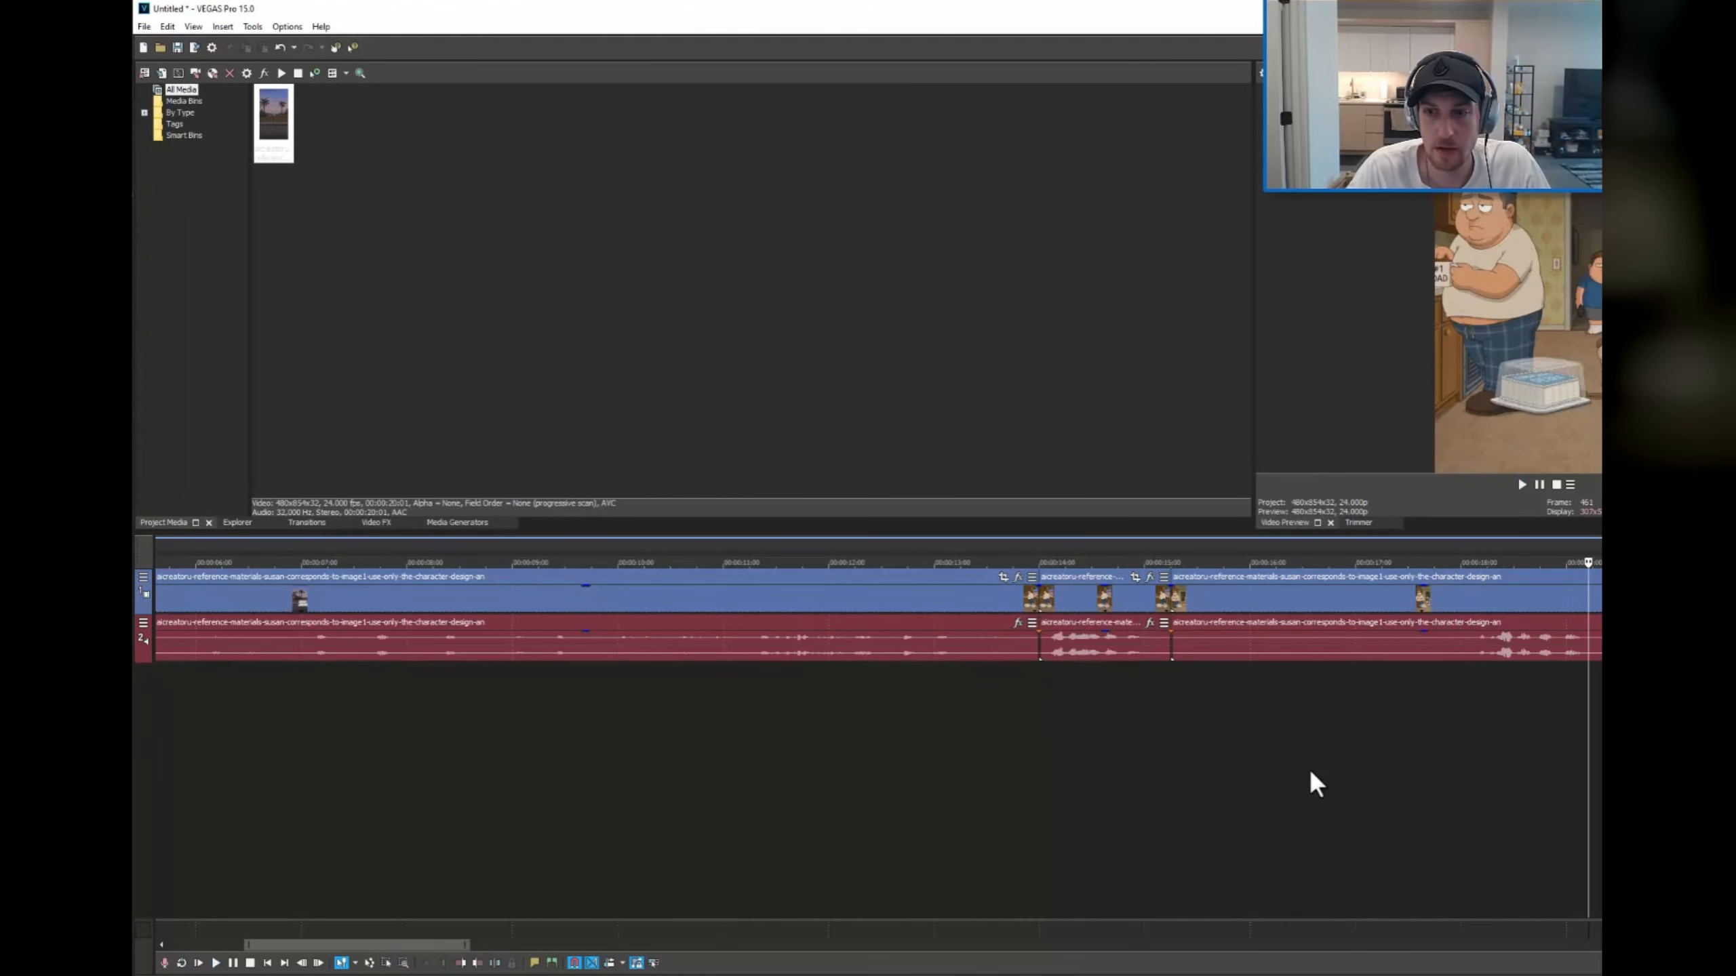
pyautogui.click(1481, 677)
pyautogui.click(1469, 692)
pyautogui.press('s')
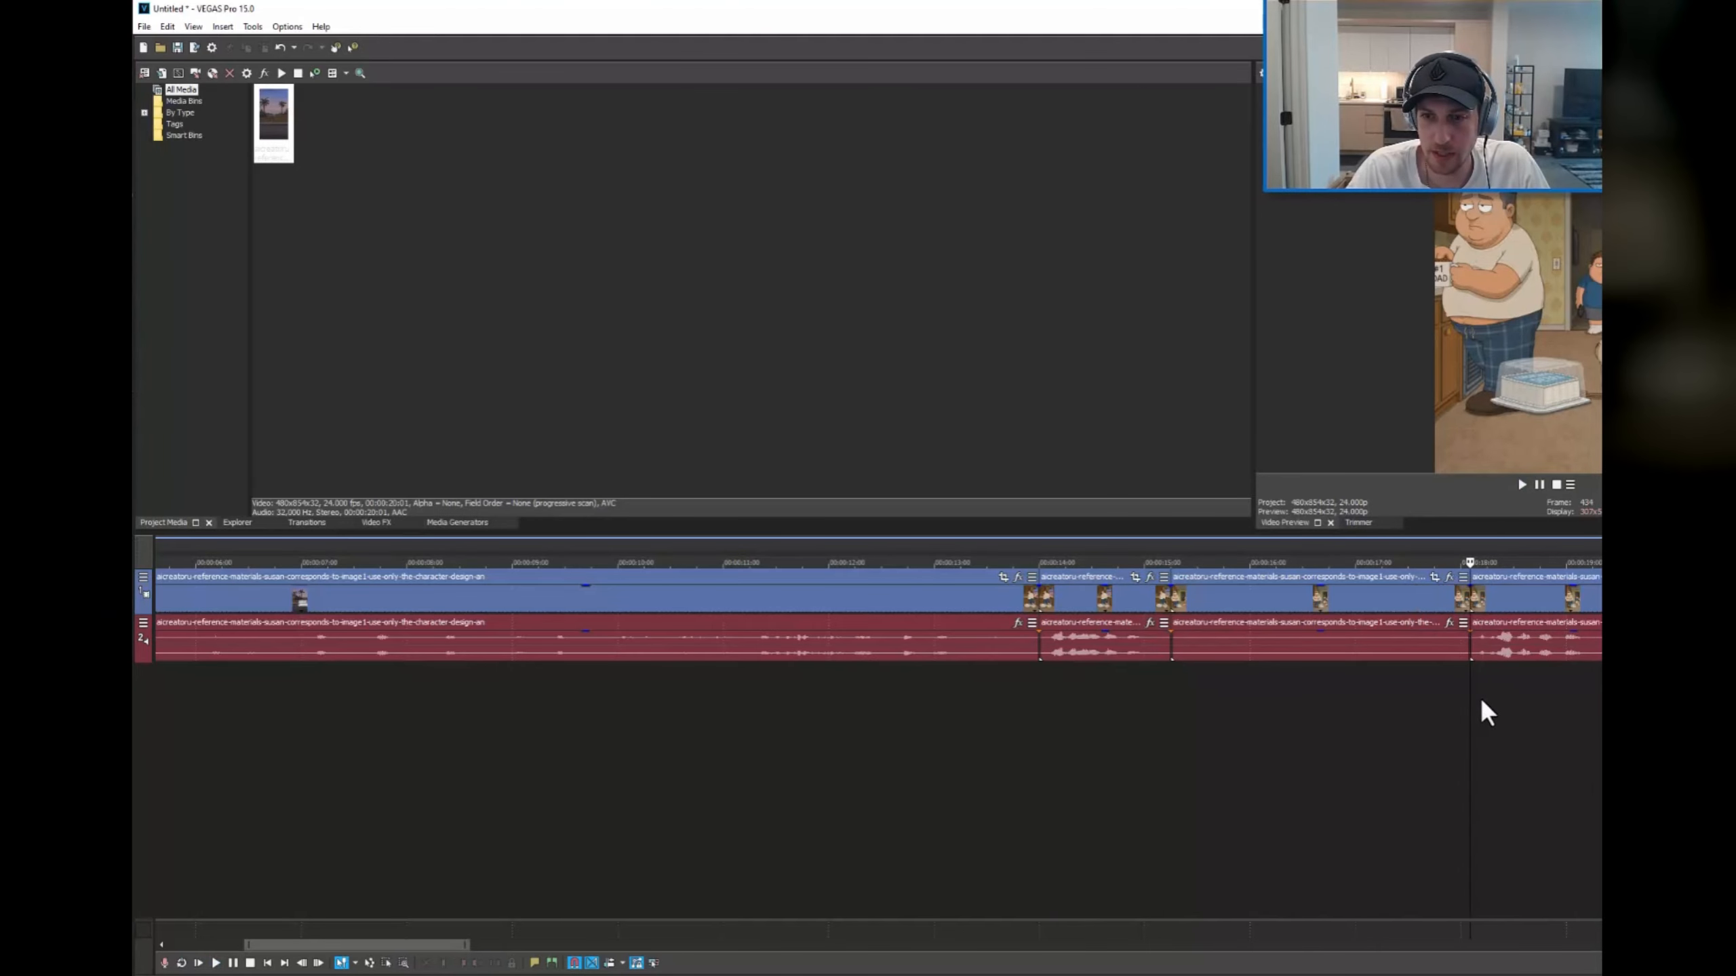
pyautogui.rightClick(1088, 602)
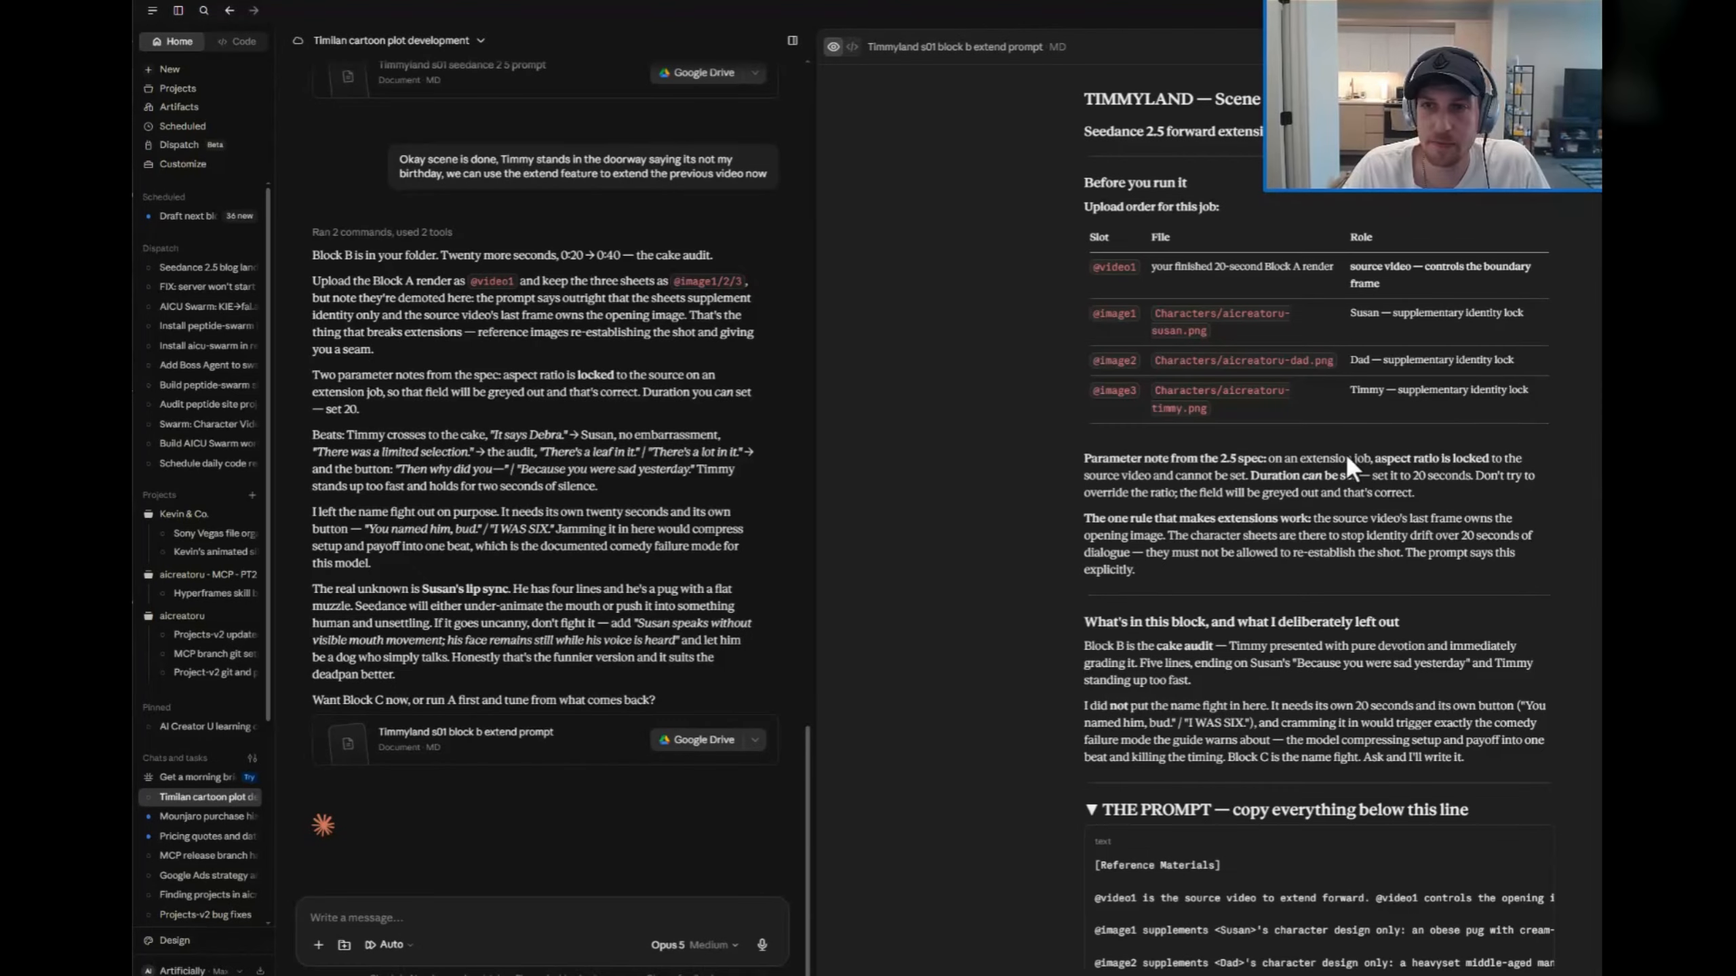
# Step: Switch to Claude and read the block b extend prompt's upload order and parameter notes
pyautogui.scroll(-3, 1032, 482)
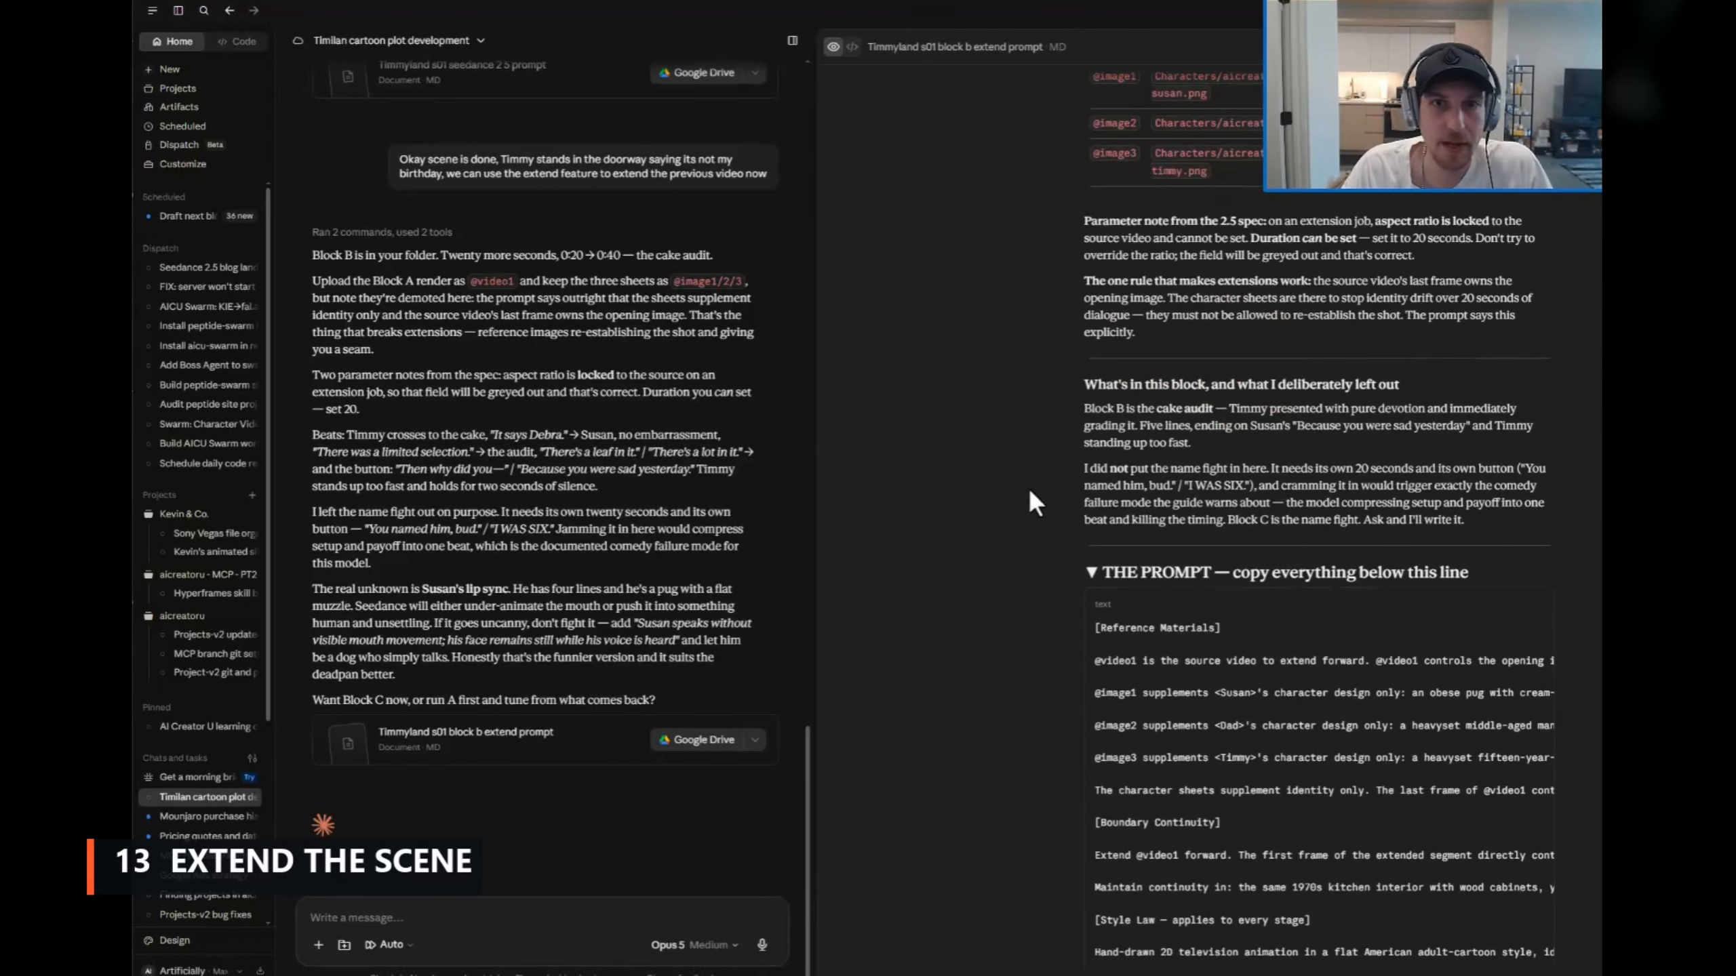
pyautogui.scroll(3, 1030, 502)
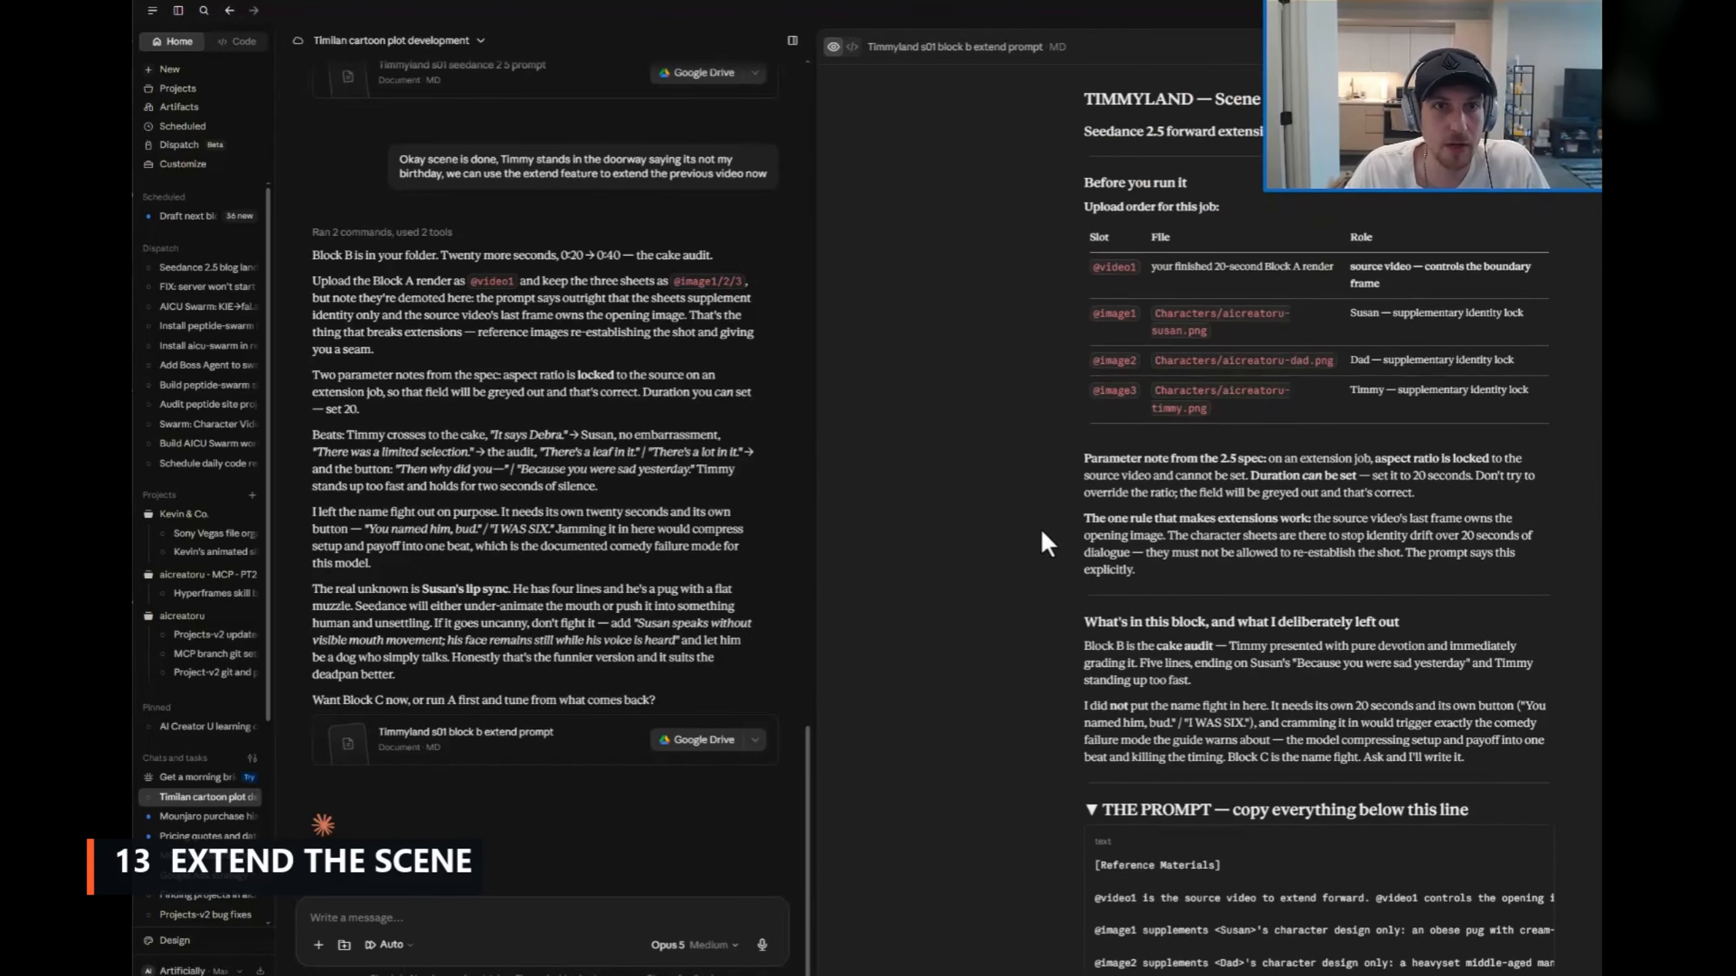
pyautogui.moveTo(1193, 99); pyautogui.dragTo(1426, 125)
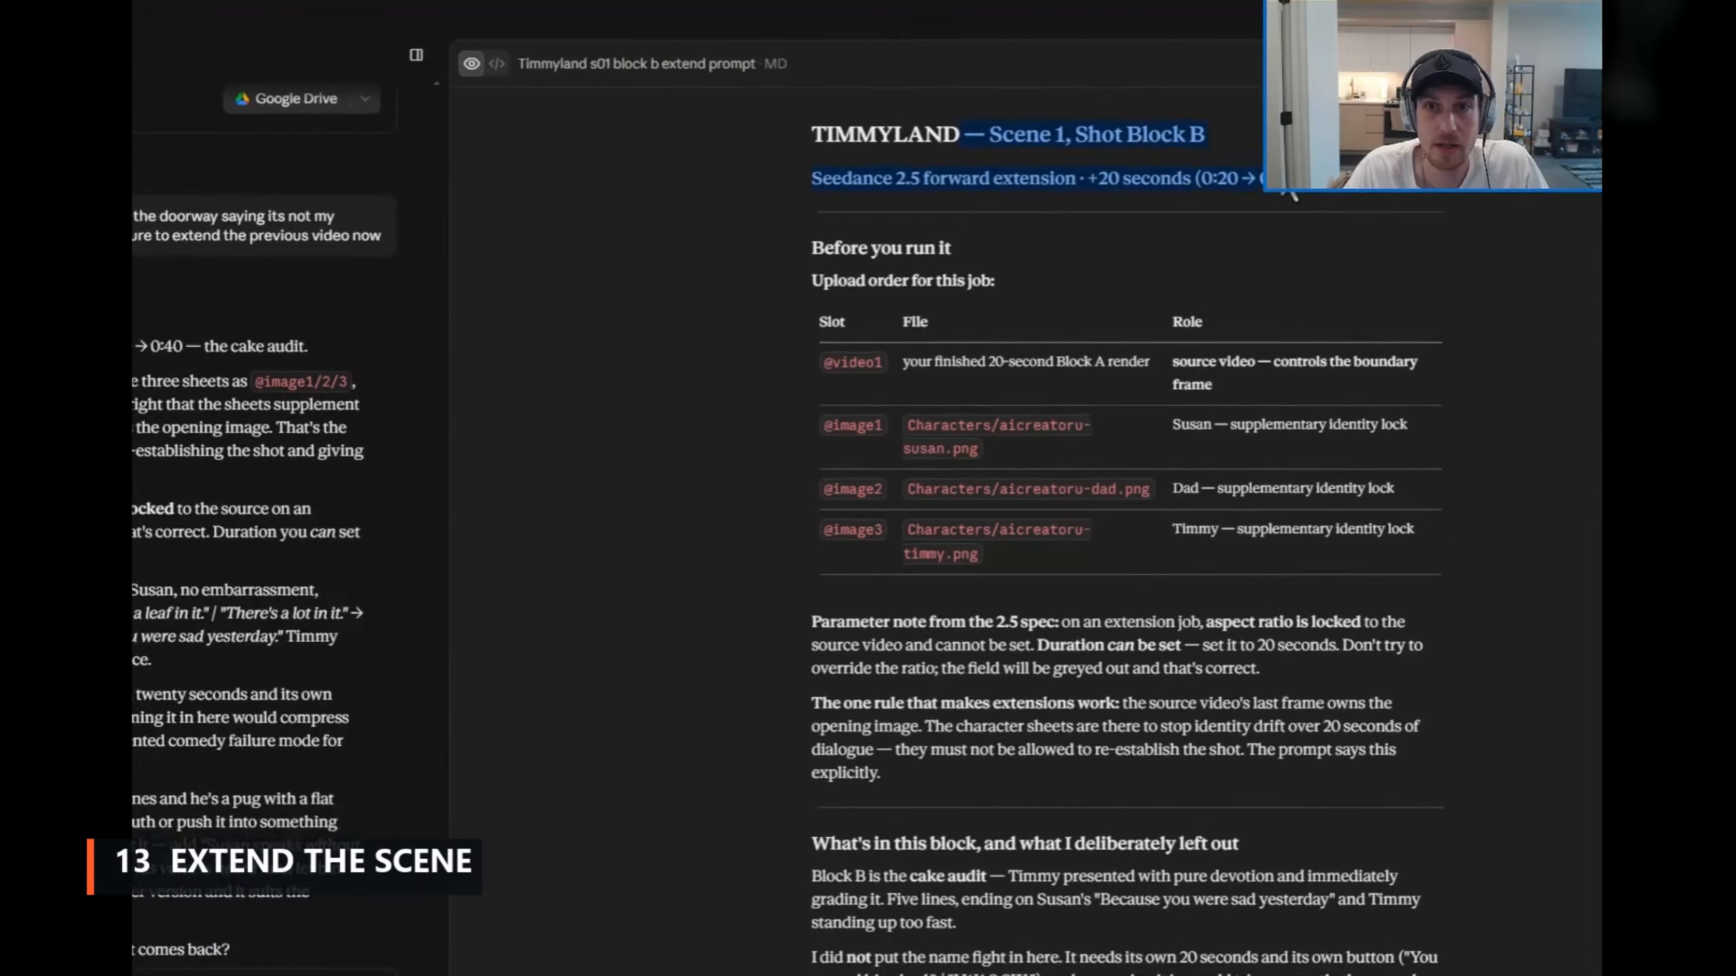
# Step: In AI Creator U, set up Extend After on the palm-lined street clip using the source range from 11.45 to 20.06 seconds
pyautogui.click(883, 214)
pyautogui.scroll(-10, 883, 383)
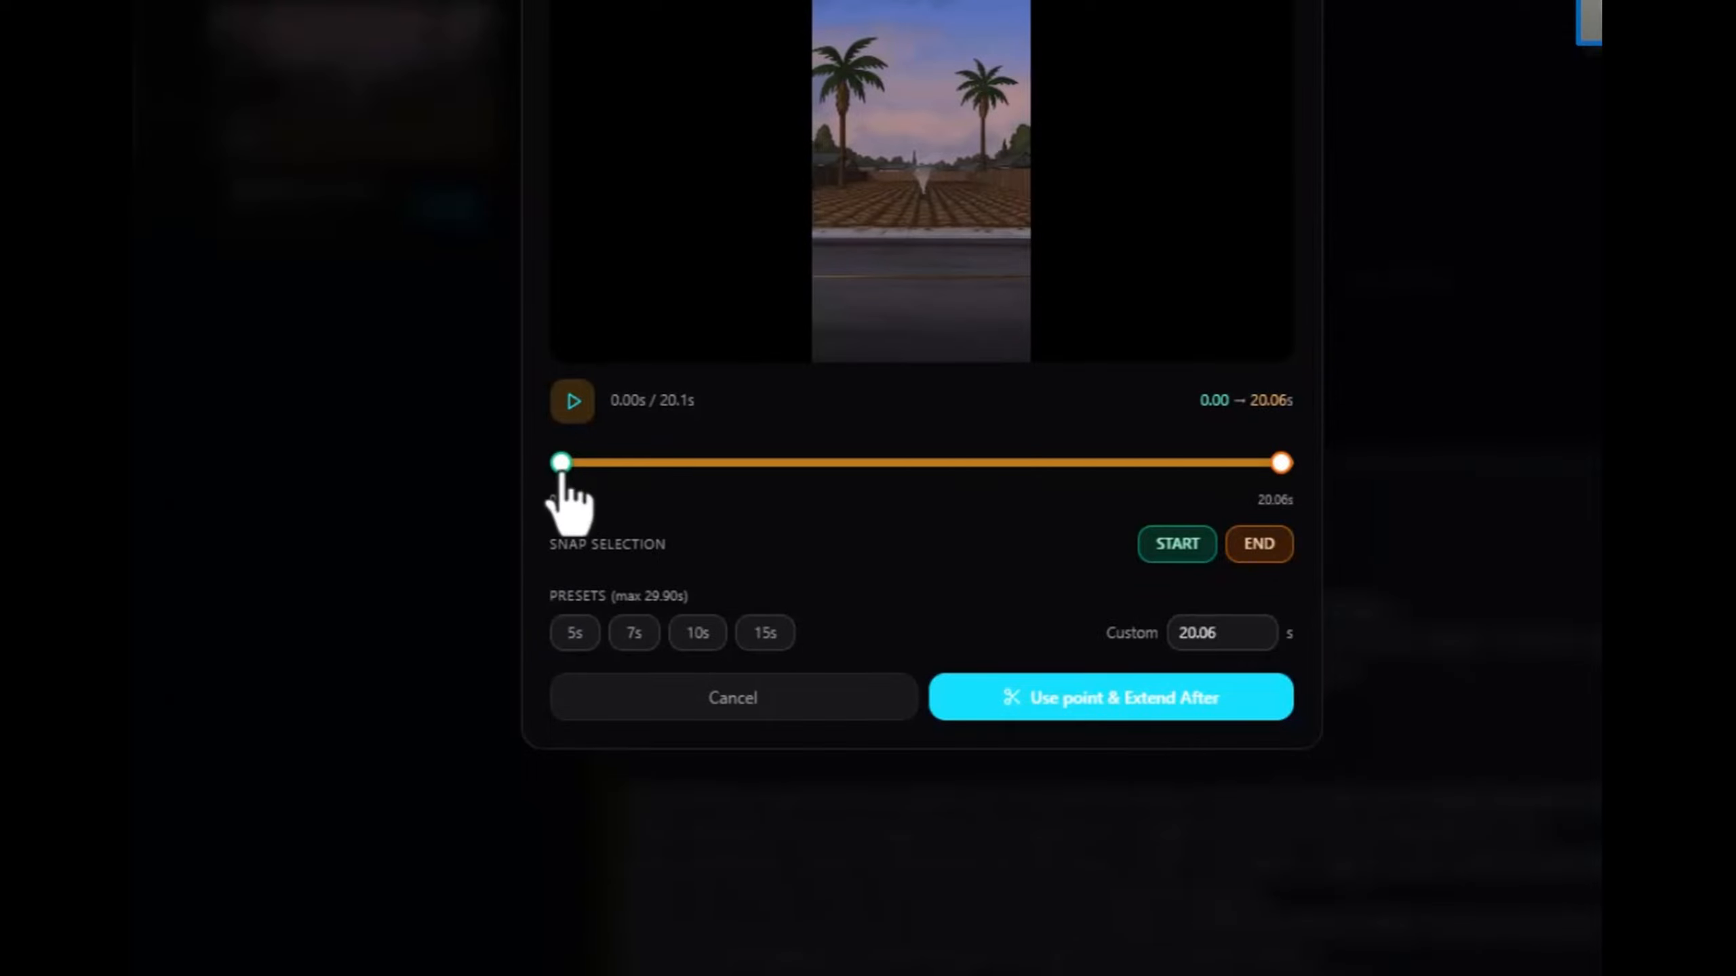
pyautogui.moveTo(565, 469); pyautogui.dragTo(969, 471)
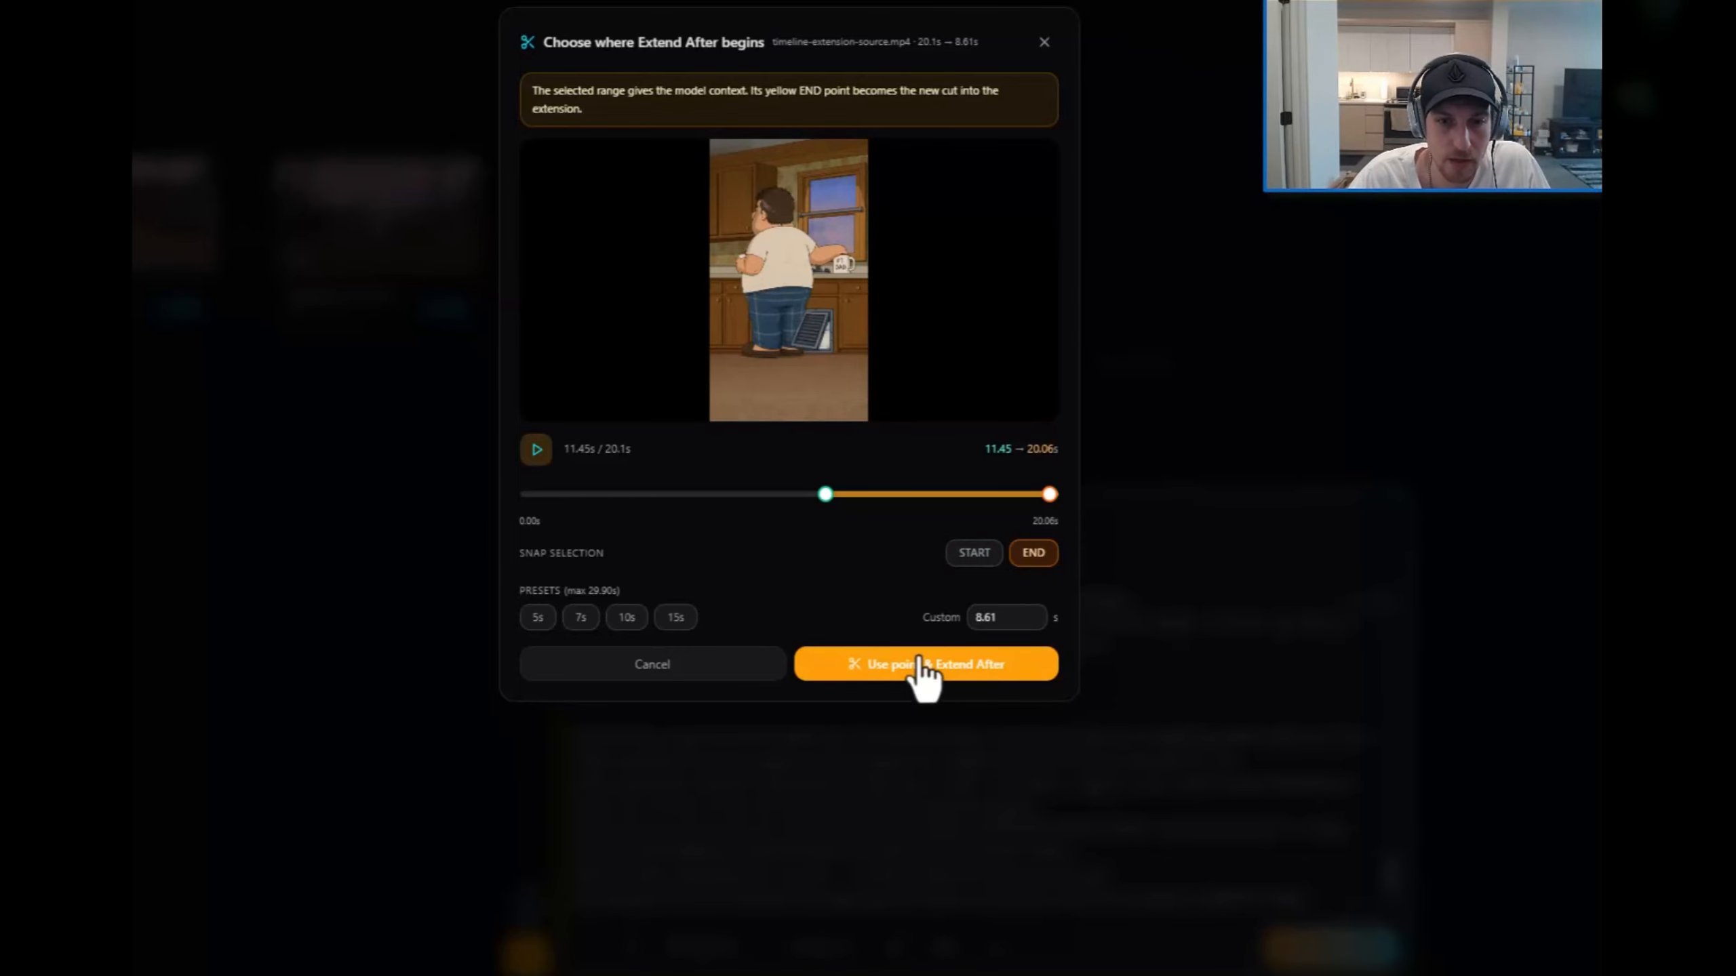
pyautogui.click(919, 666)
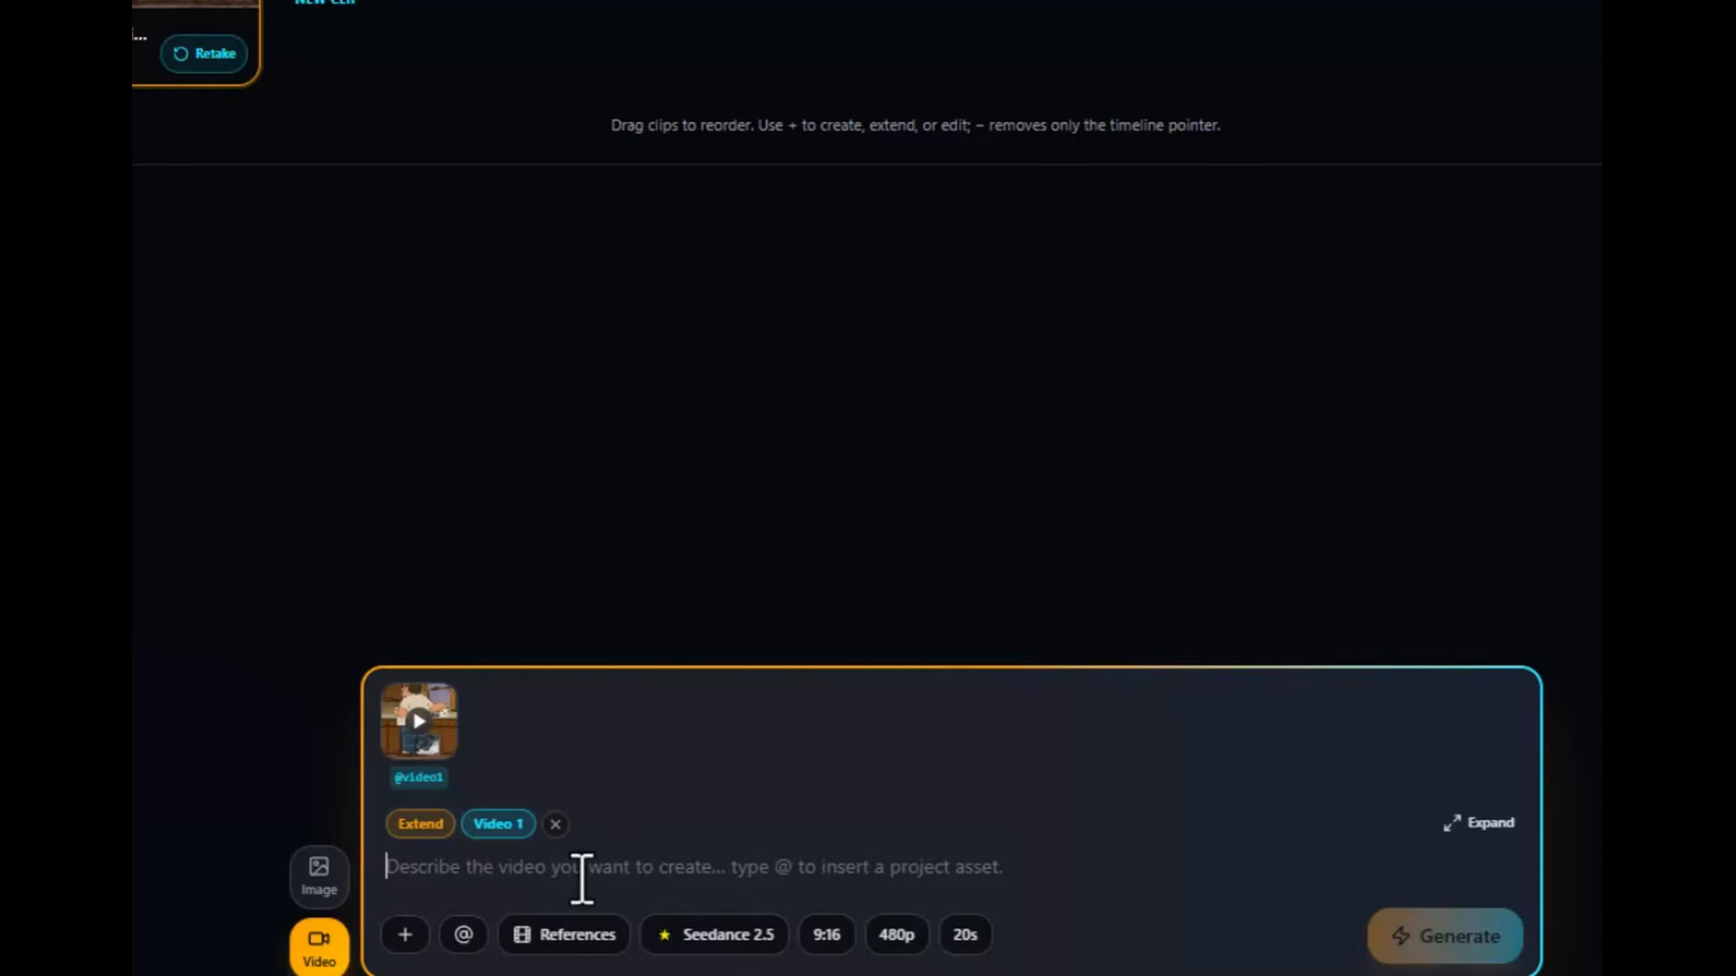
# Step: Paste the block b prompt into the extension's description and check its reference tags from the beginning
pyautogui.click(578, 847)
pyautogui.hotkey('ctrl', 'v')
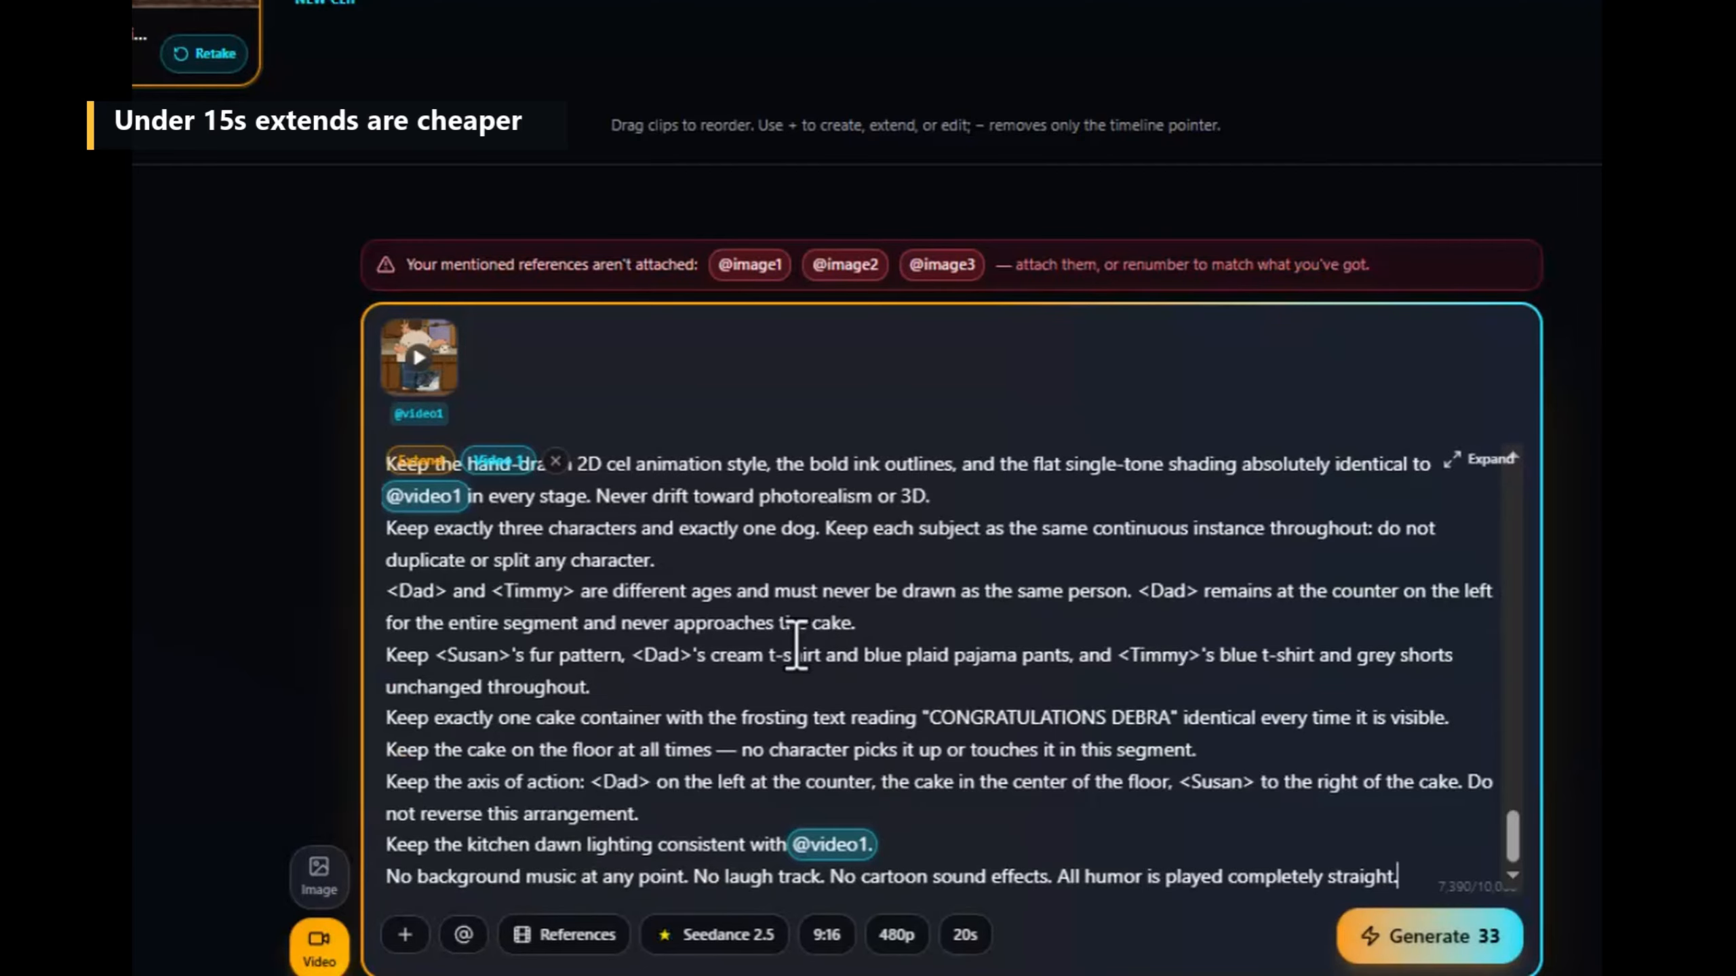
pyautogui.scroll(10, 711, 680)
pyautogui.scroll(5, 710, 680)
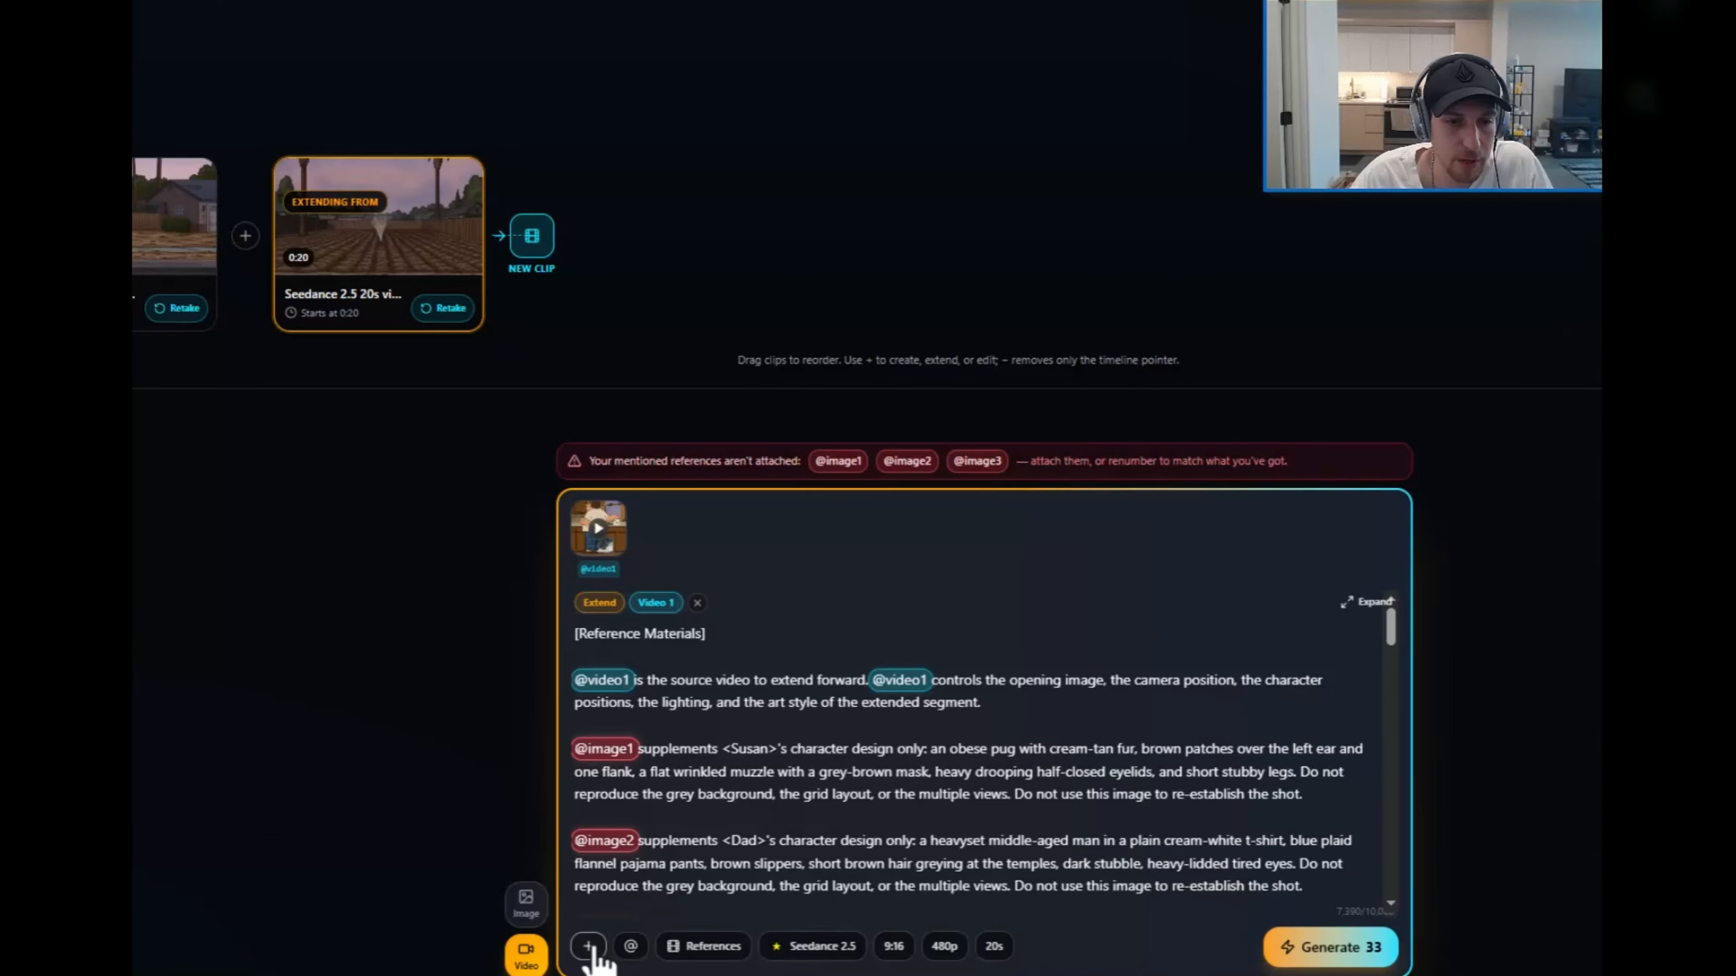
# Step: Attach the Susan, Dad and Timmy character sheets from the project assets and generate the 20-second extension
pyautogui.click(590, 948)
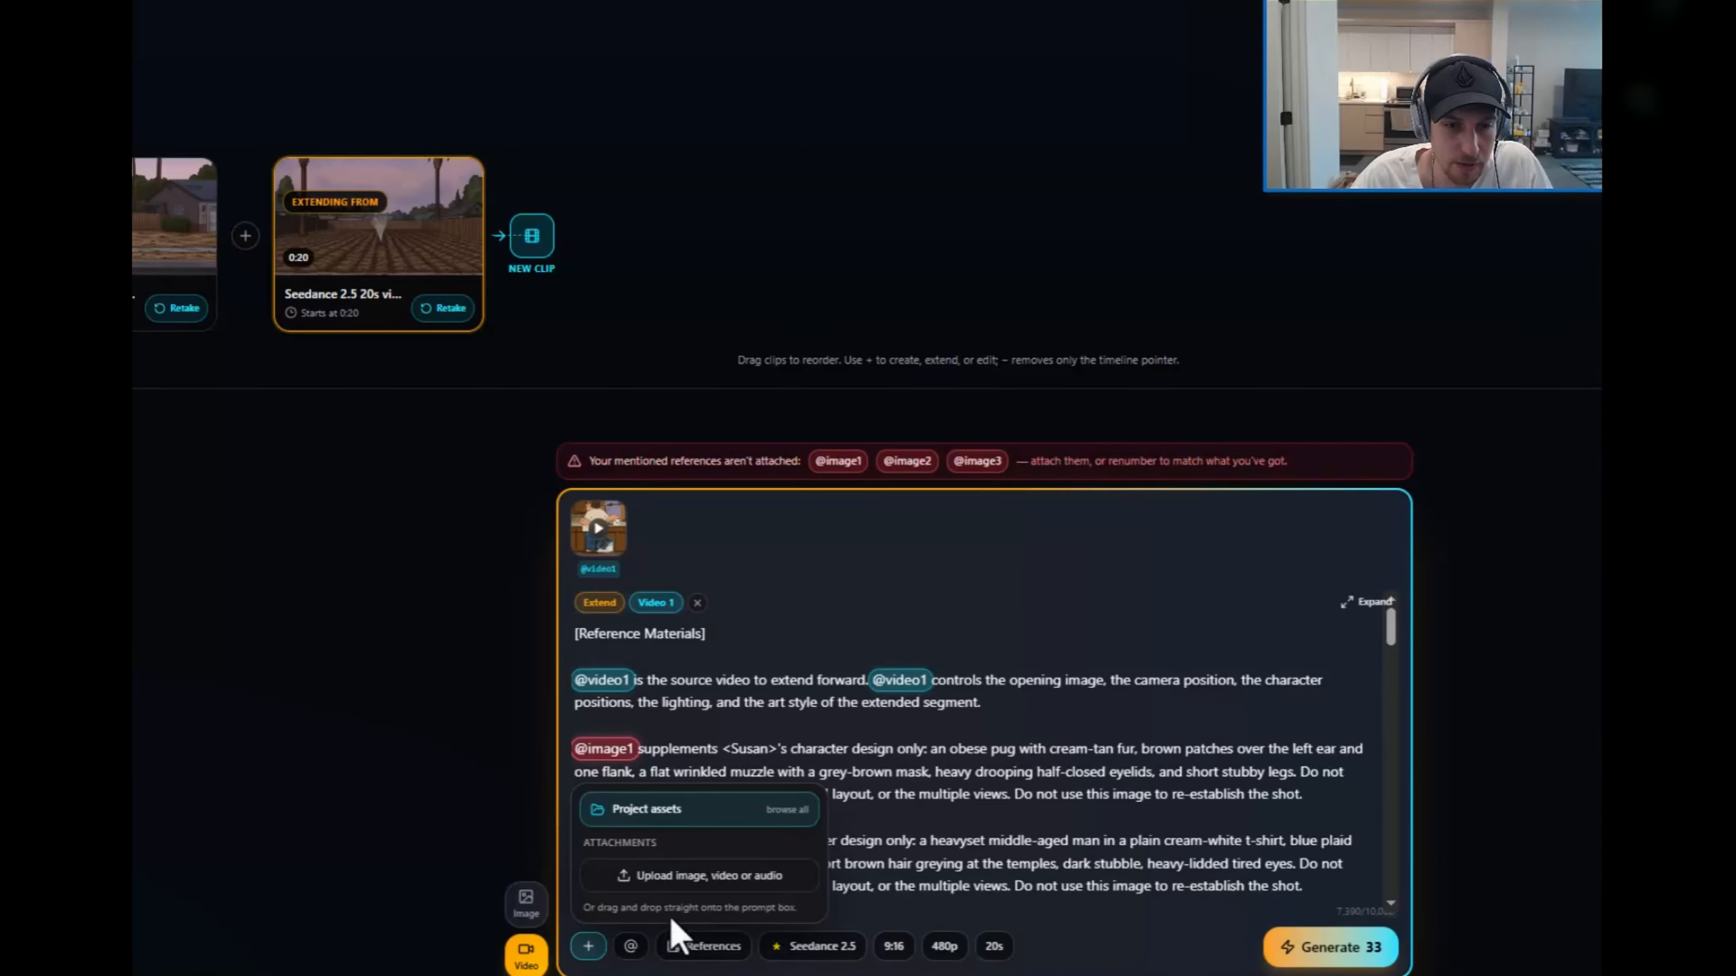
pyautogui.click(657, 811)
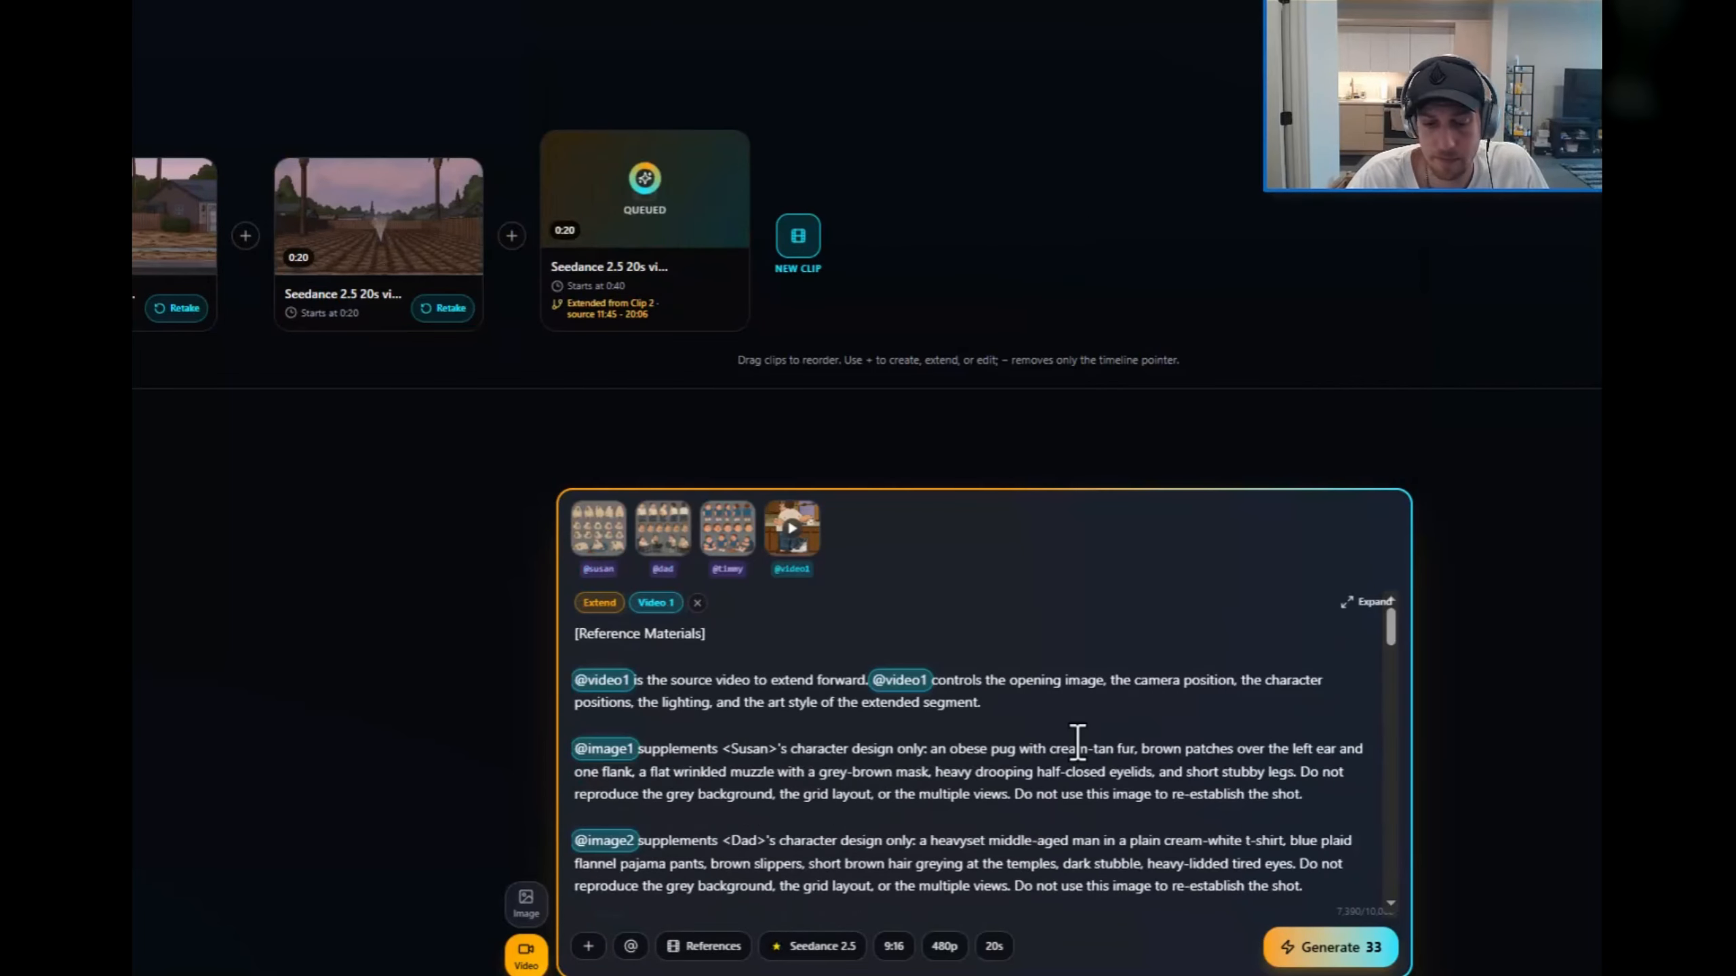